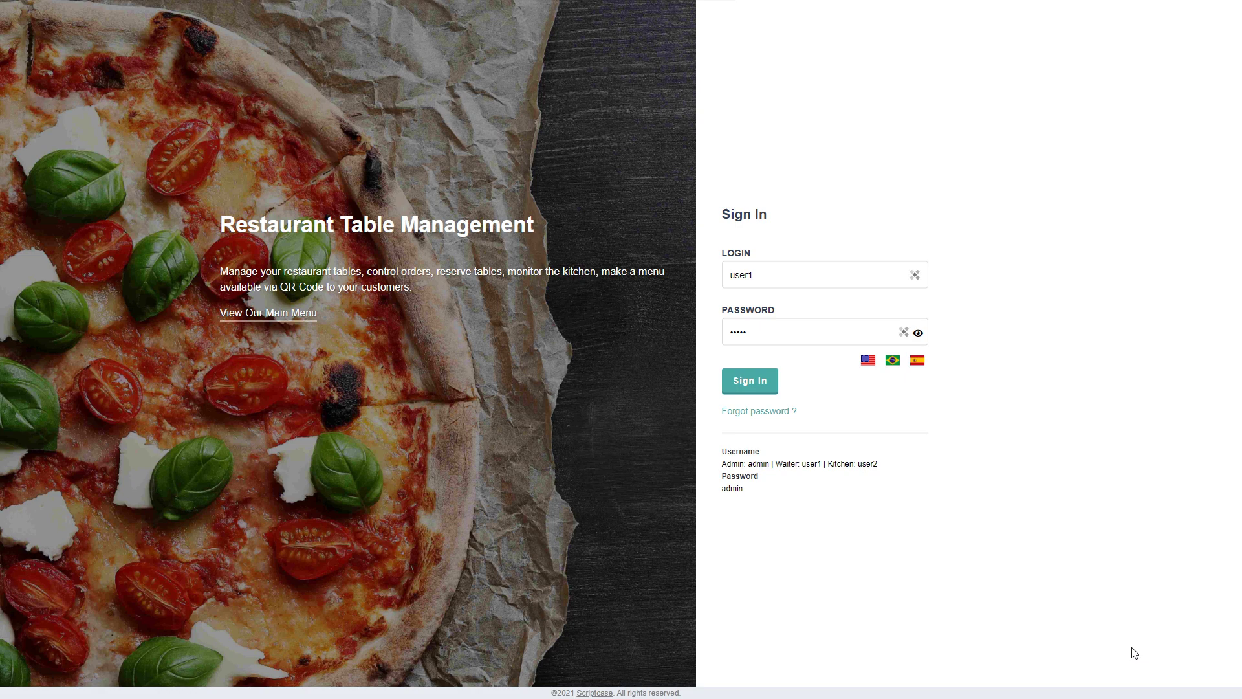
Preview the QR-code categories, then sign in as the waiter and reopen Pizzas, Extra Topping, Pasta and Drinks
left_click(251, 320)
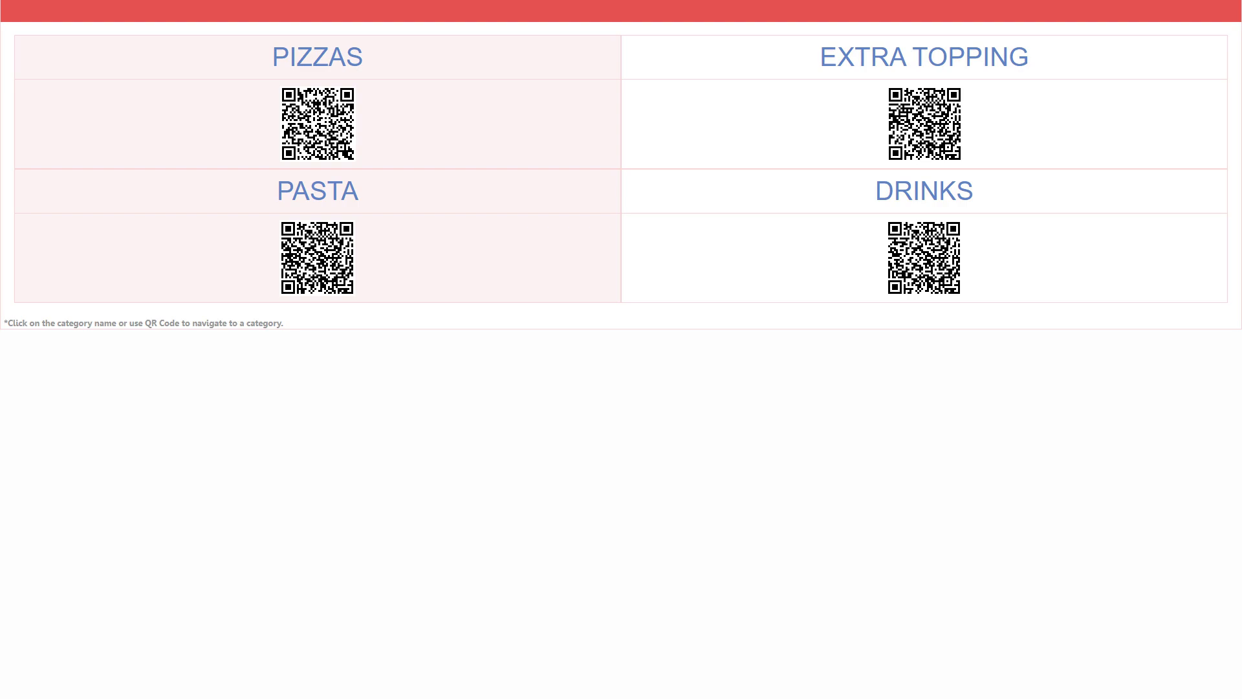
key("ctrl+w")
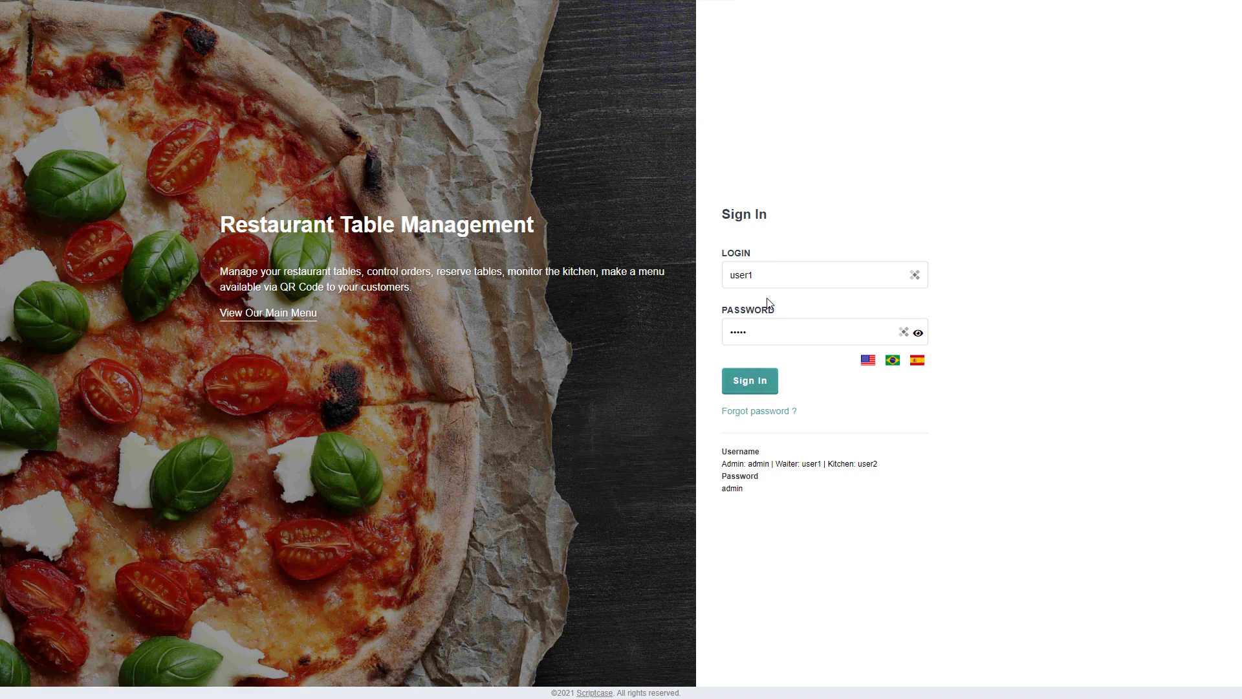
left_click(776, 276)
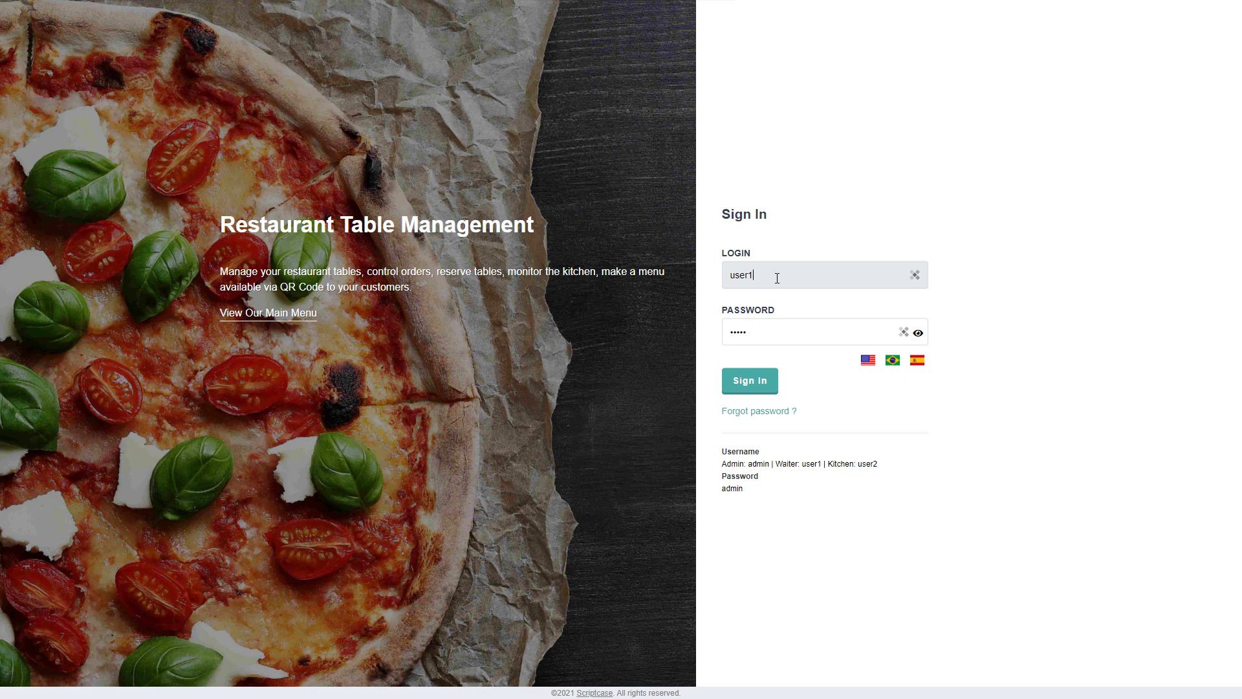
left_click(782, 332)
left_click(752, 383)
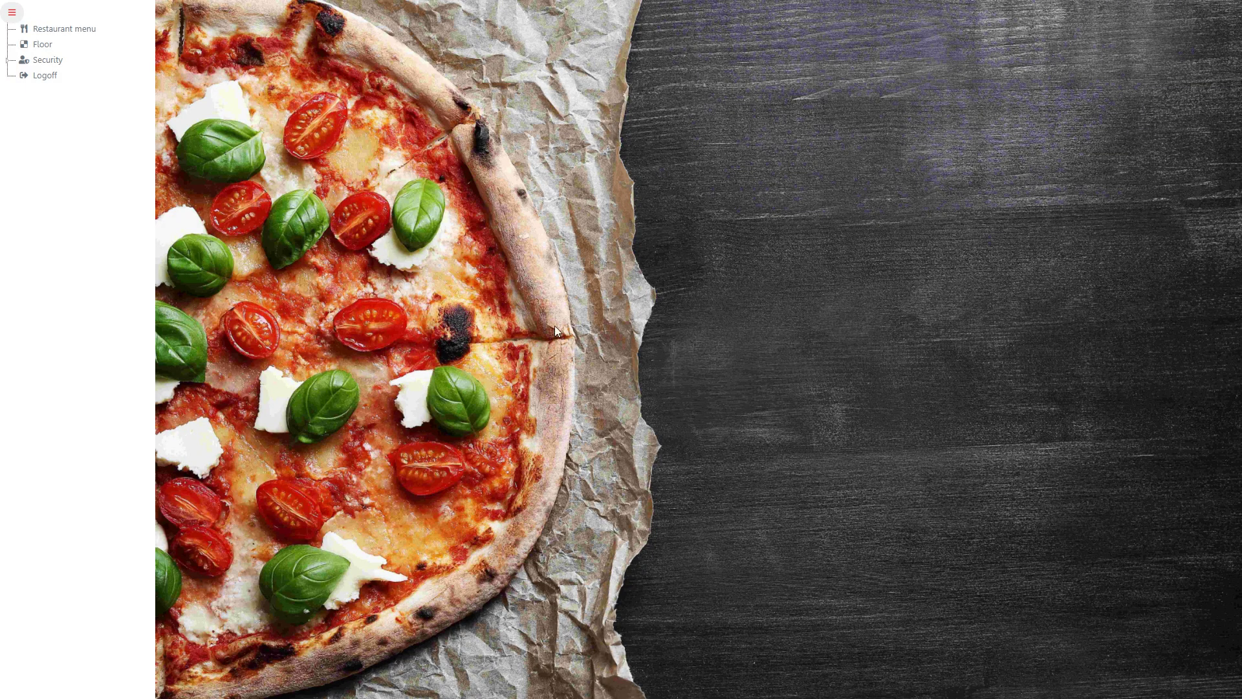
left_click(55, 32)
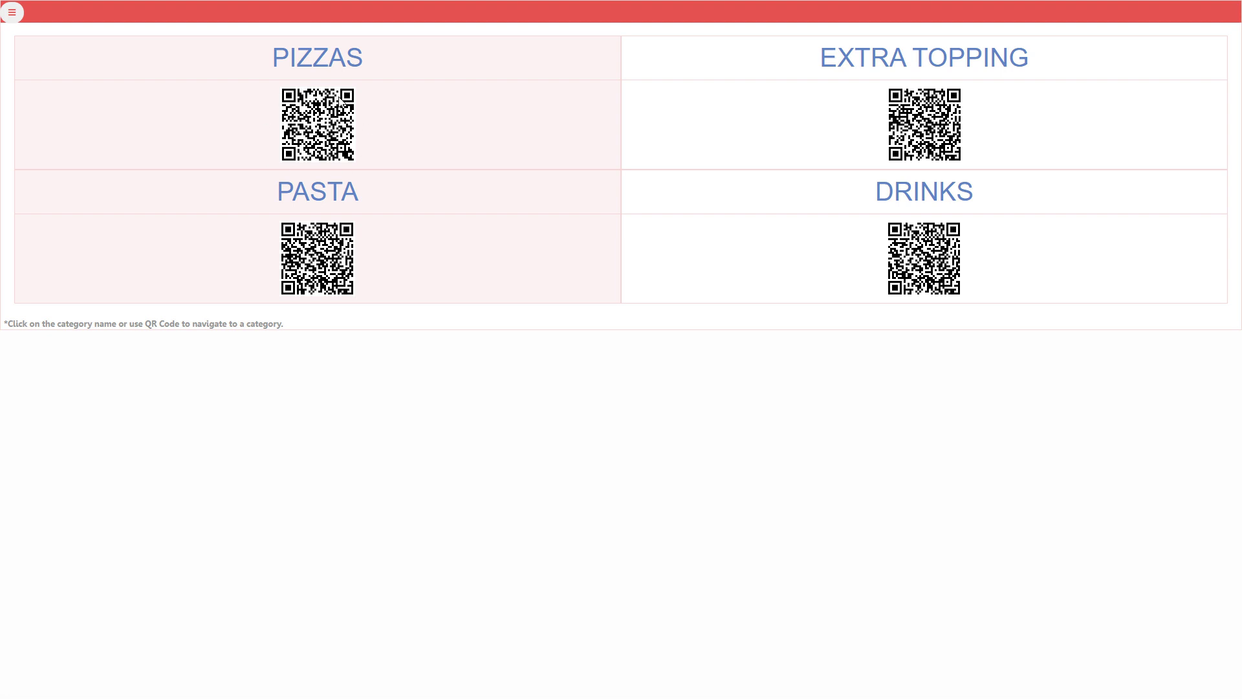
left_click(323, 65)
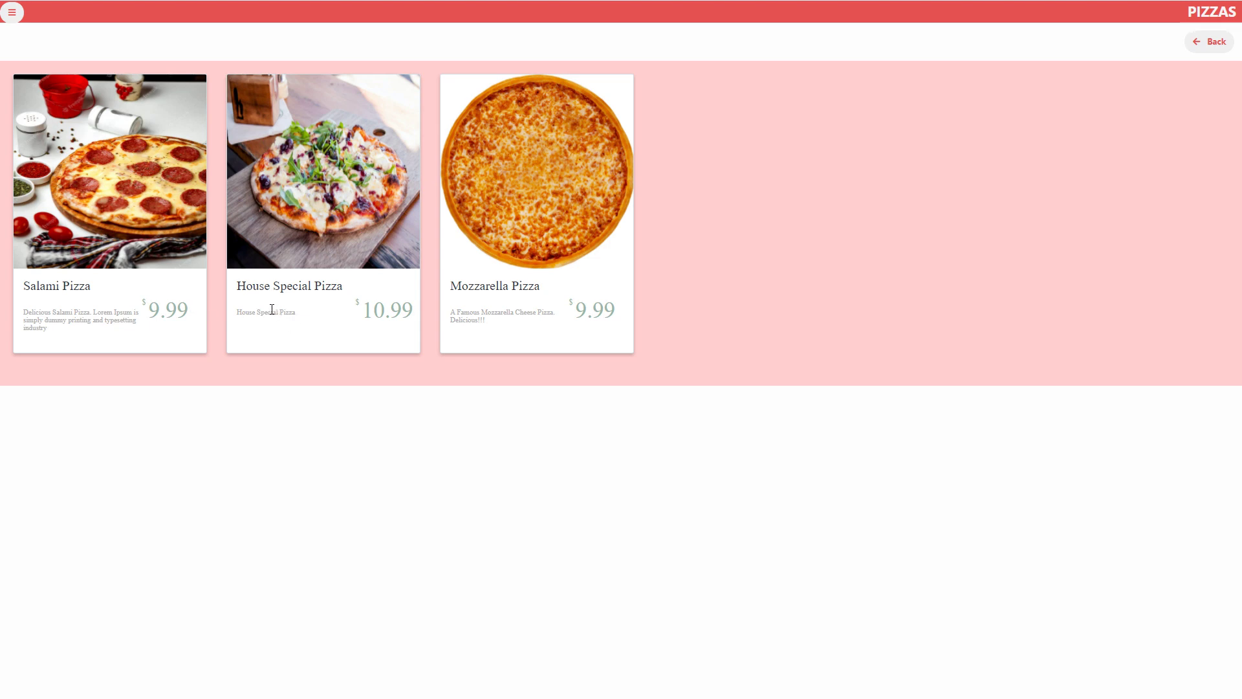
left_click_drag(246, 315, 296, 314)
left_click(307, 324)
left_click(1219, 44)
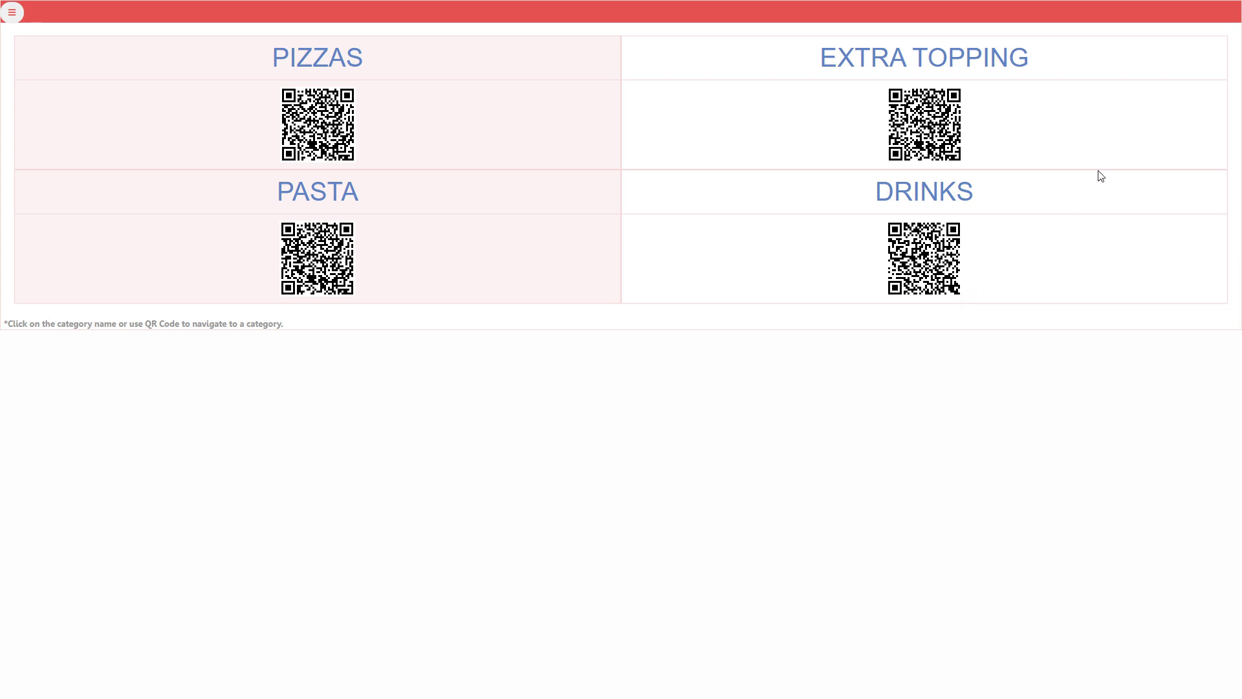
left_click(932, 60)
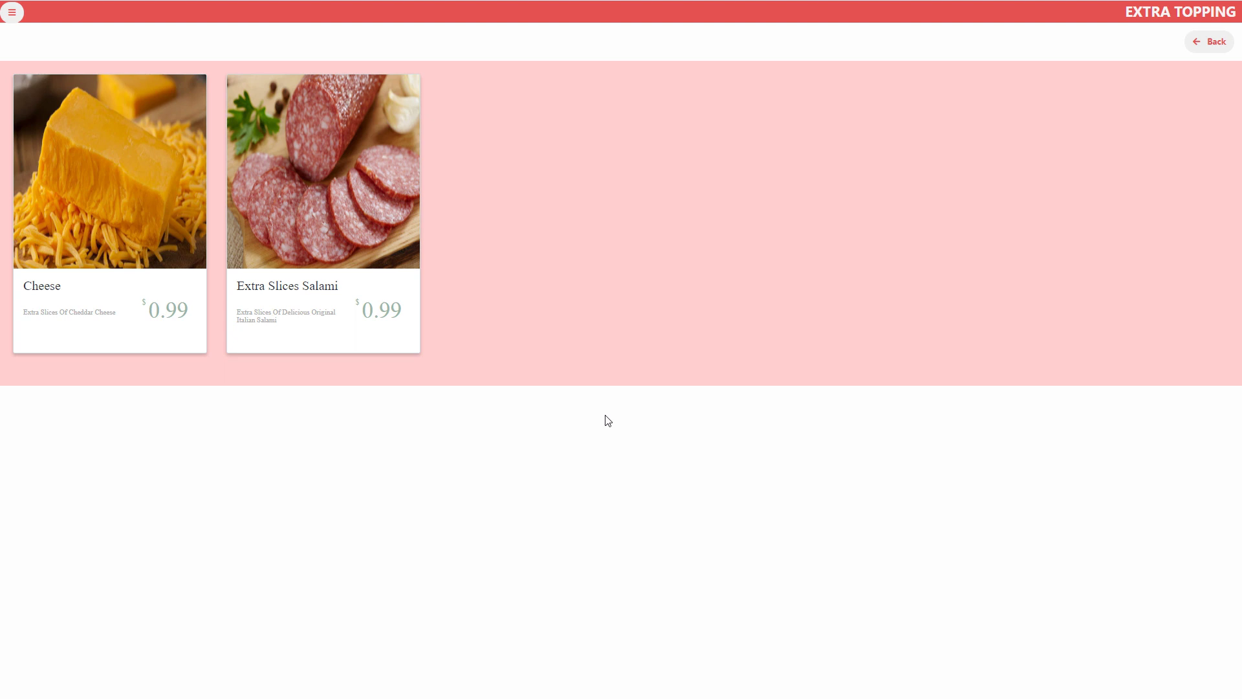
left_click(1214, 42)
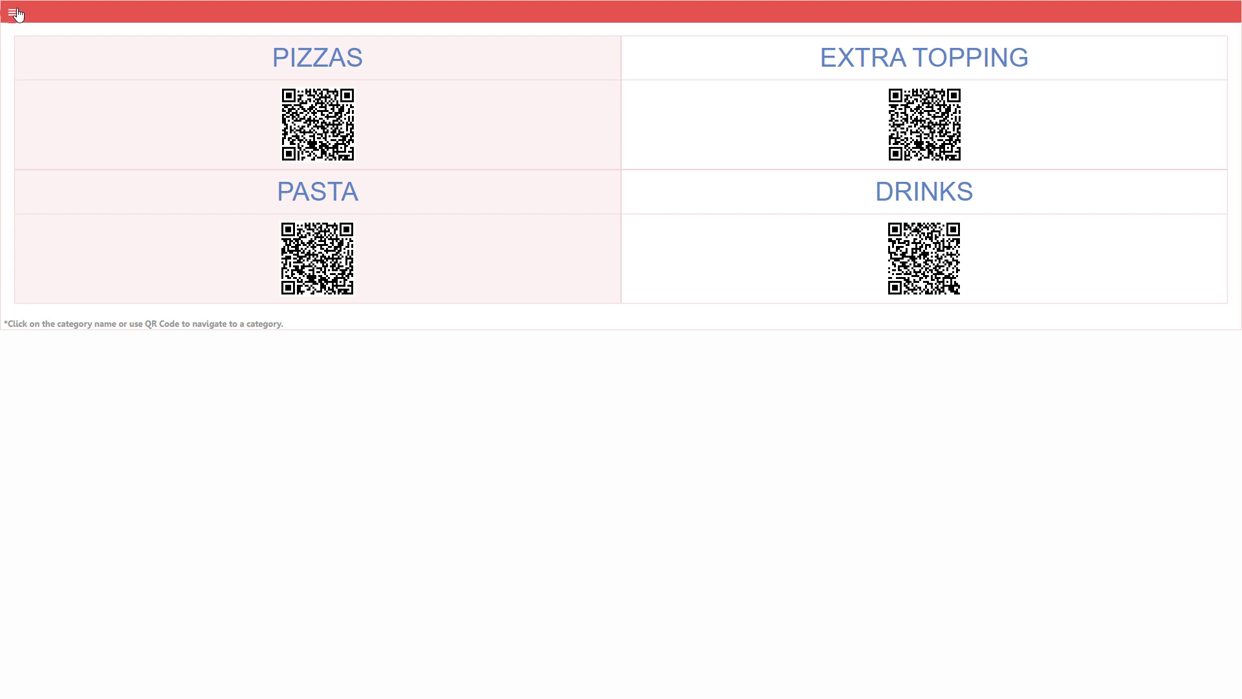
left_click(15, 13)
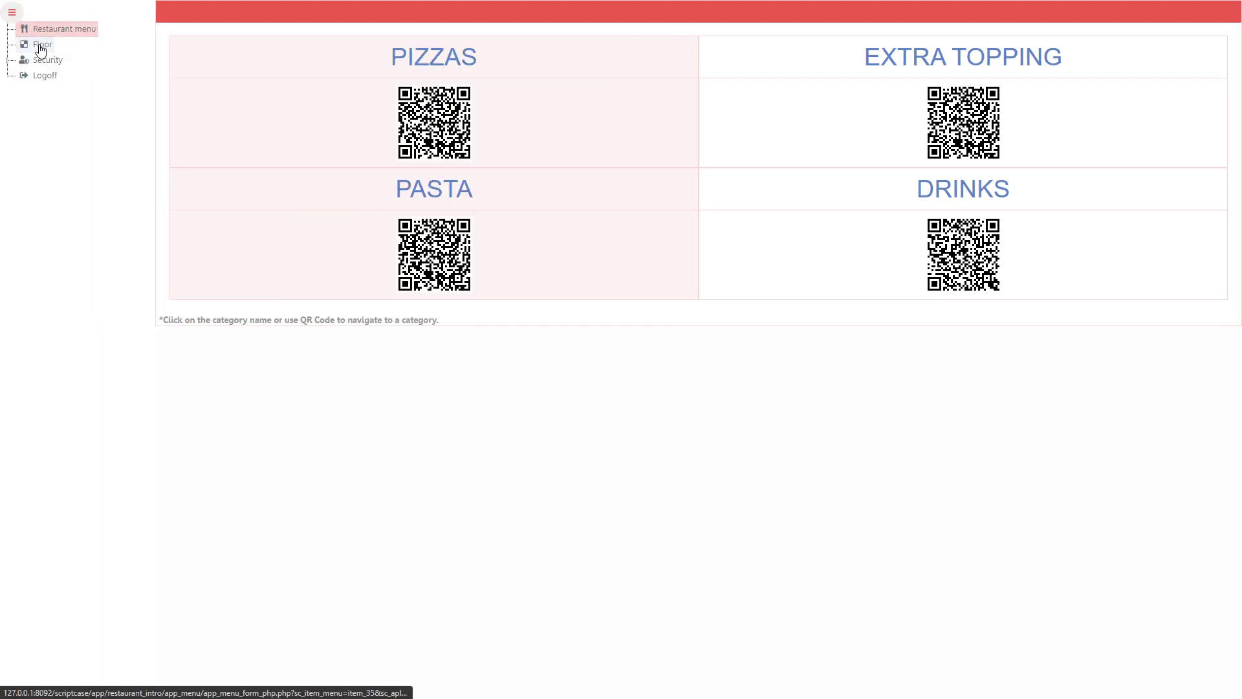
Open the Main Room floor view and load table 4's order (7 people, KITCHEN status)
left_click(41, 46)
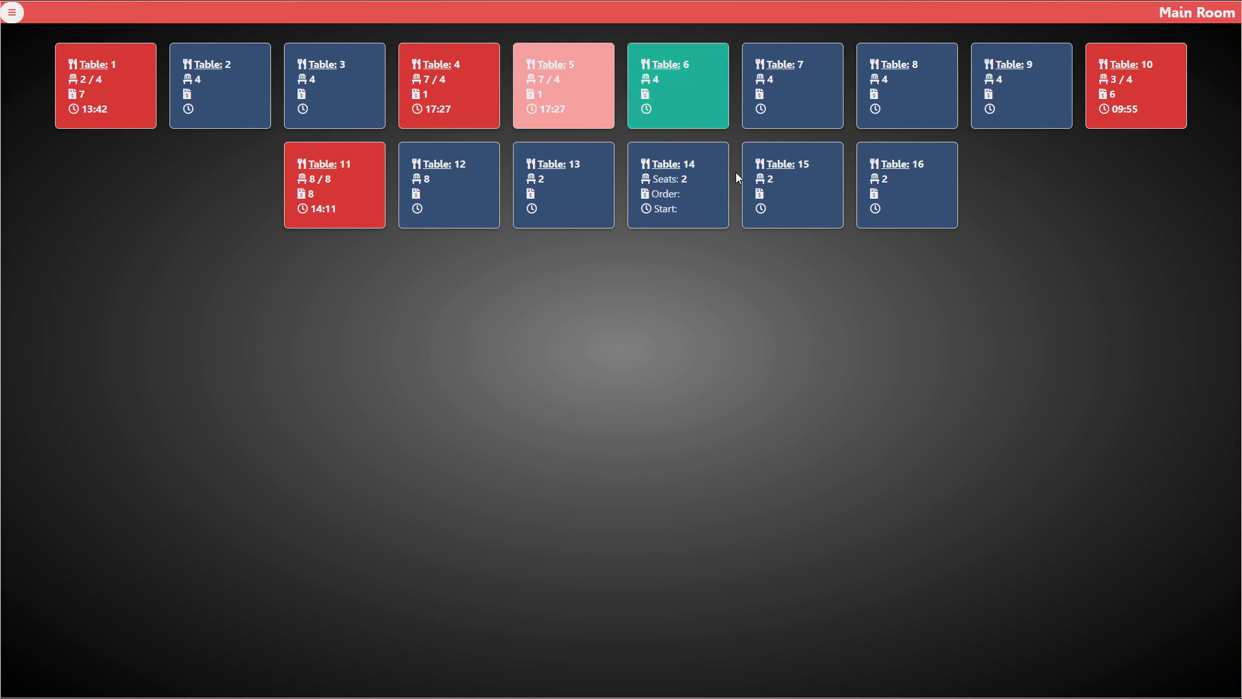
left_click(586, 113)
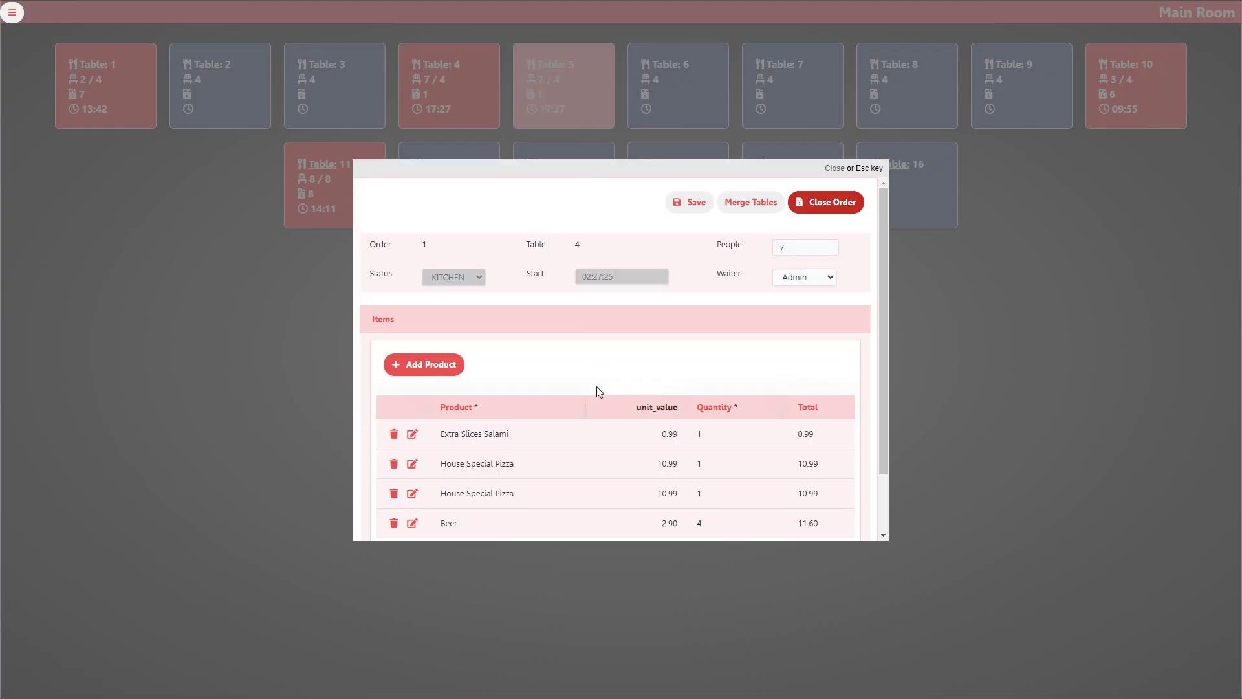
Review table 4's order, leaving the People count at 7
scroll(615, 363, "down", 1)
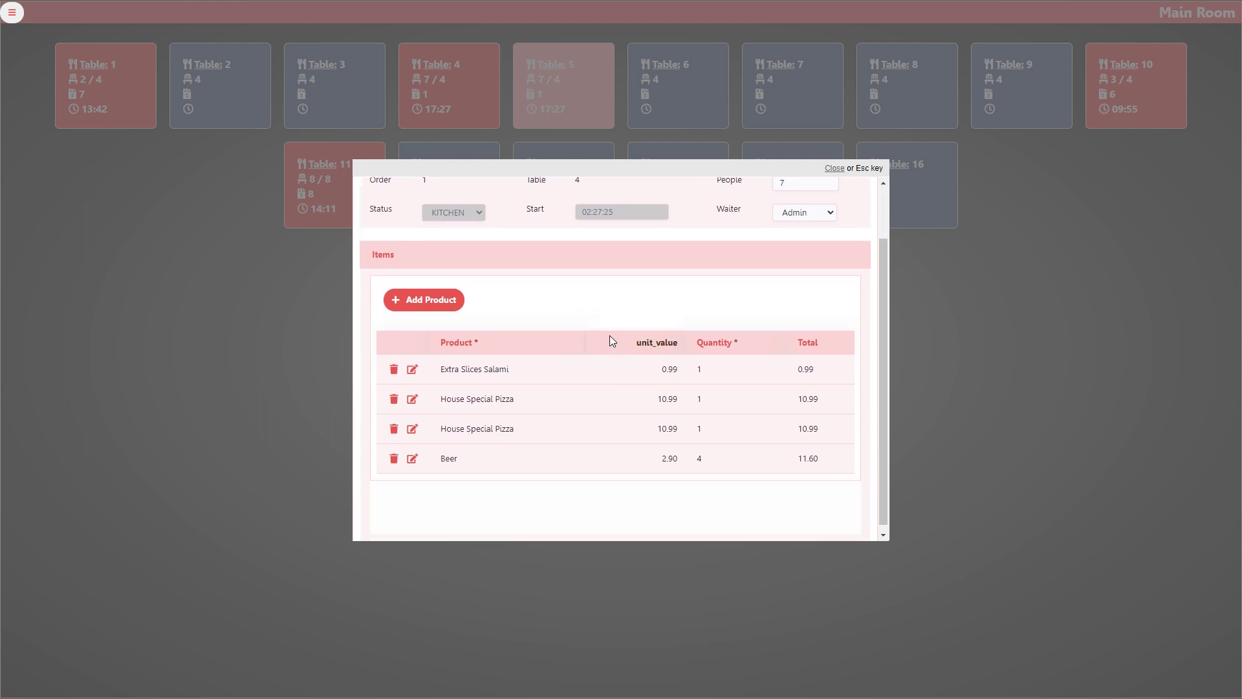
scroll(610, 341, "up", 1)
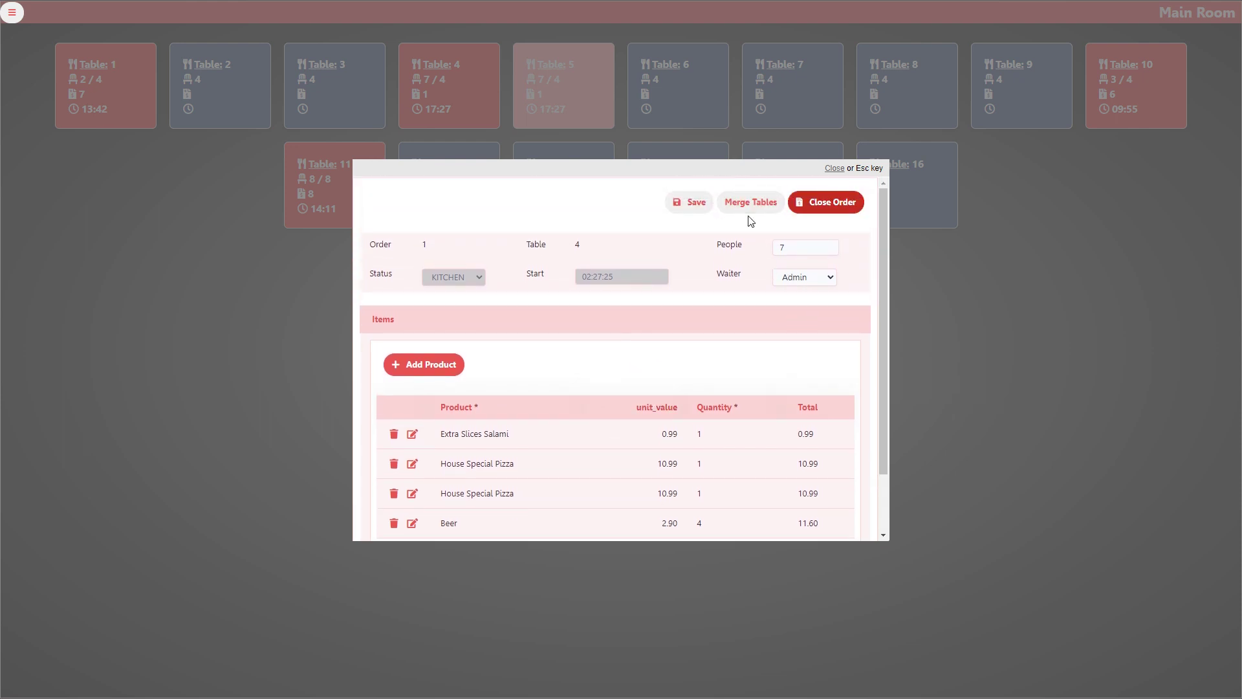
double_click(799, 249)
left_click(731, 323)
scroll(626, 297, "down", 1)
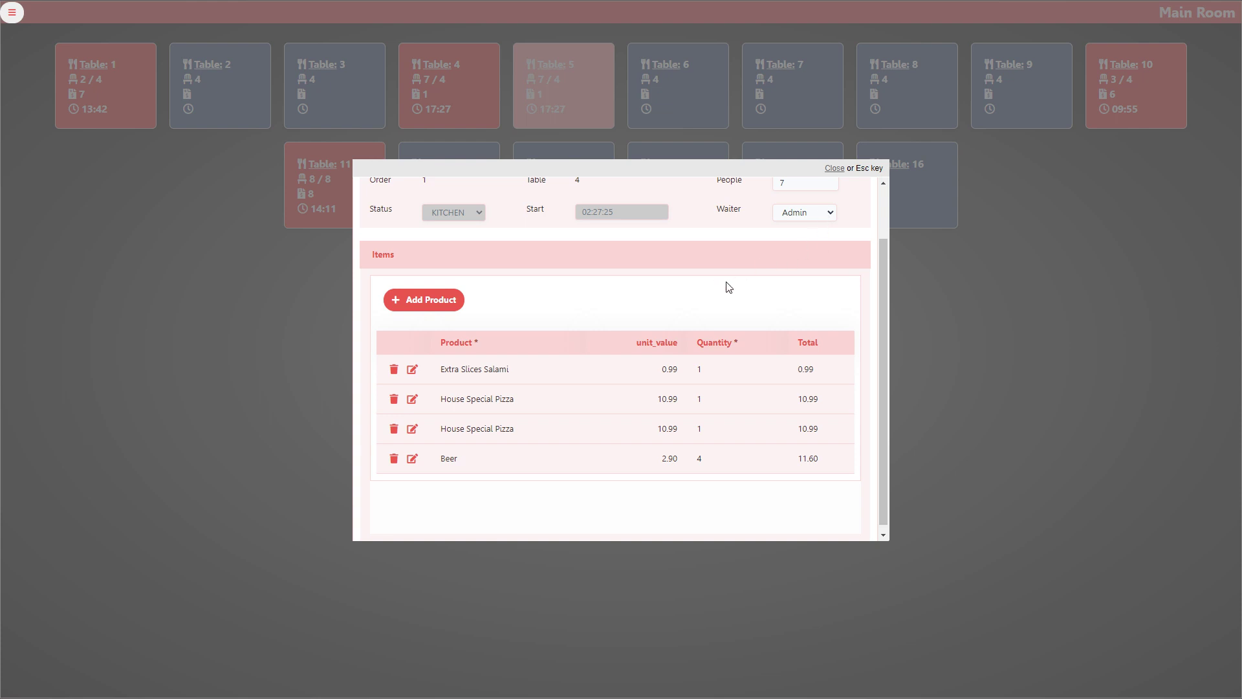
scroll(715, 326, "down", 1)
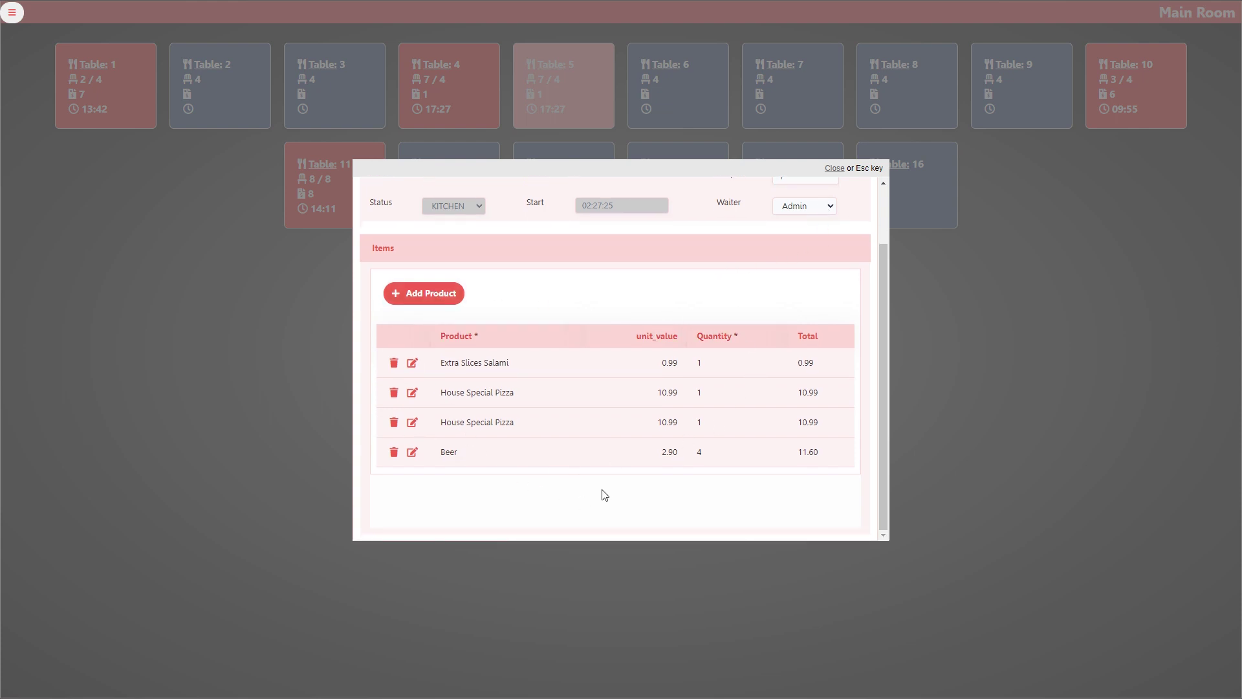
Add an Extra Slices Salami row with quantity 4 (total 3.96) and save it
left_click(425, 301)
left_click(493, 491)
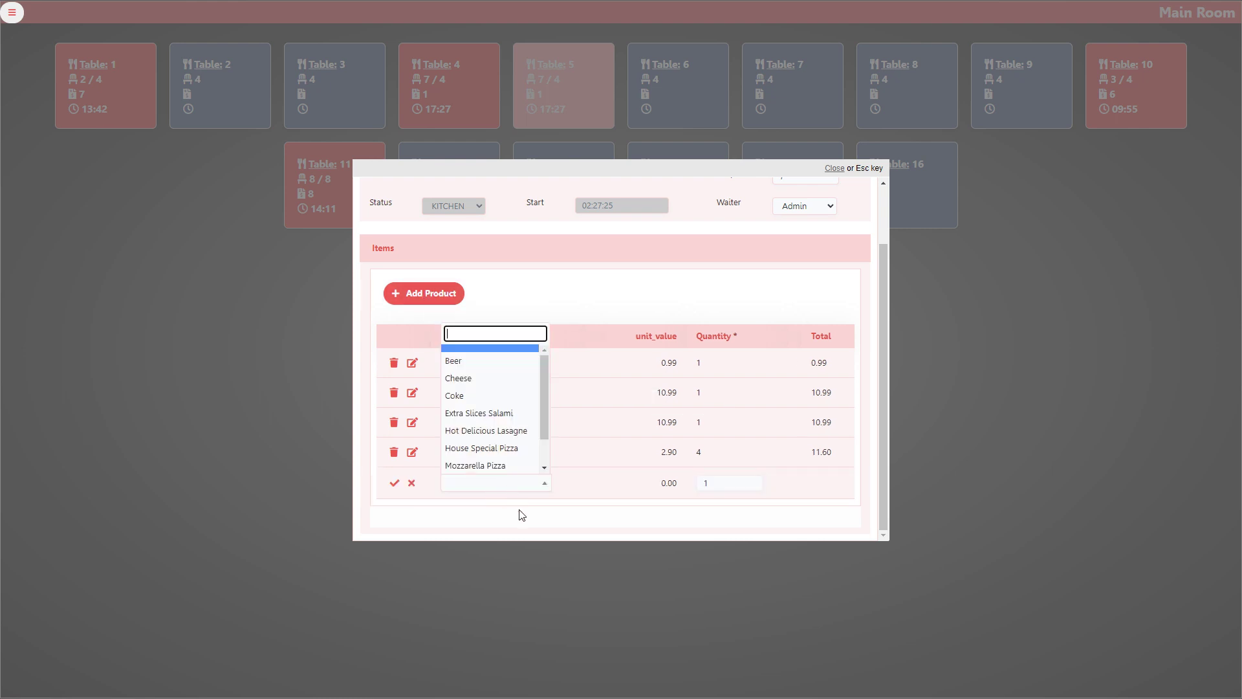
left_click(478, 410)
double_click(744, 488)
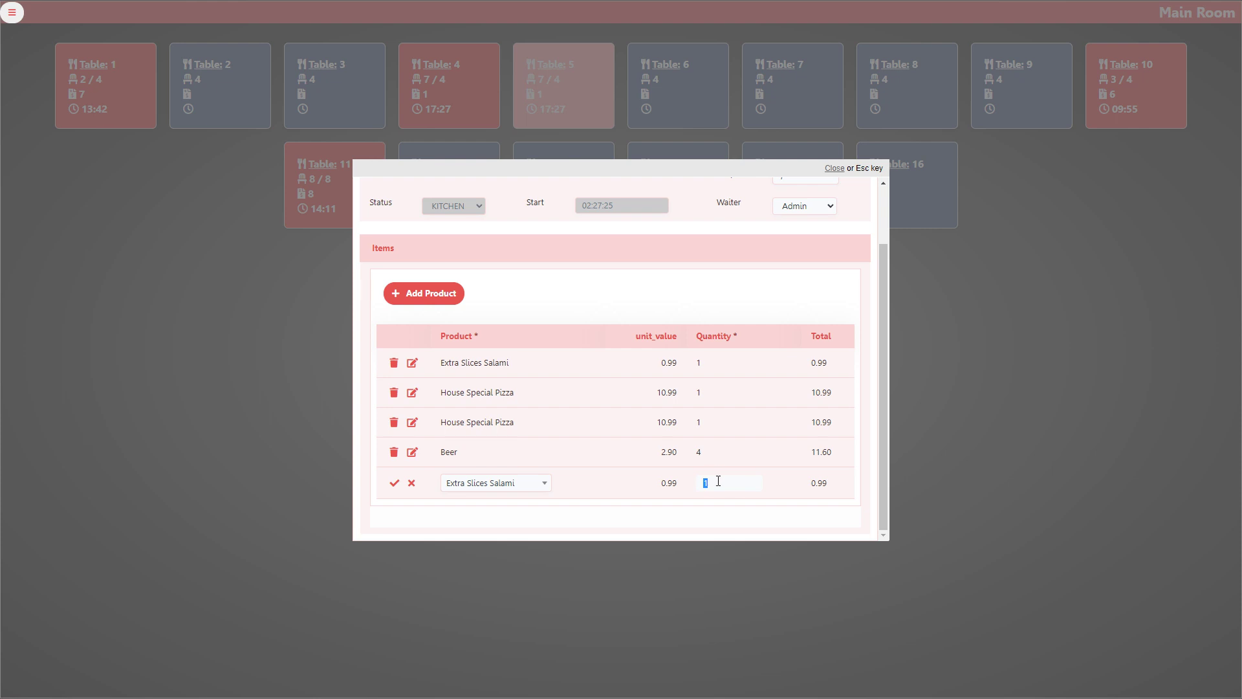
type("4")
left_click(394, 482)
scroll(639, 461, "up", 1)
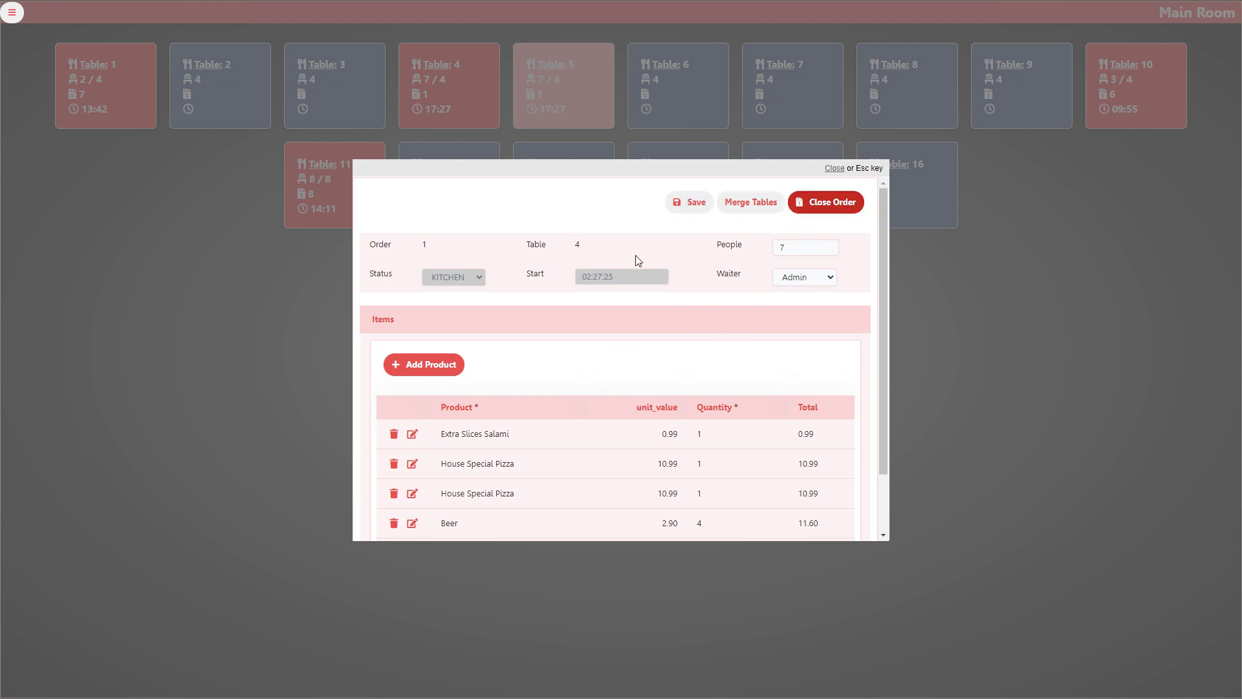
Close table 4's order for 38.53, then open and dismiss table 6's empty order from the Main Room
left_click(828, 206)
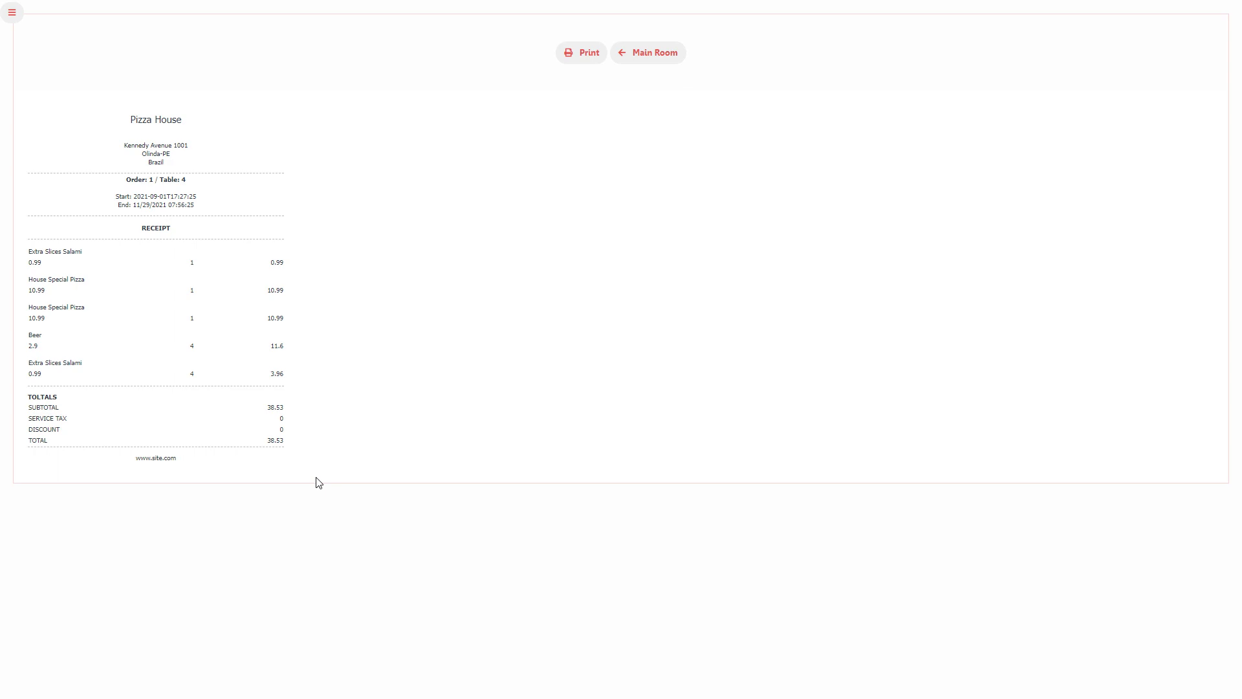
left_click(661, 55)
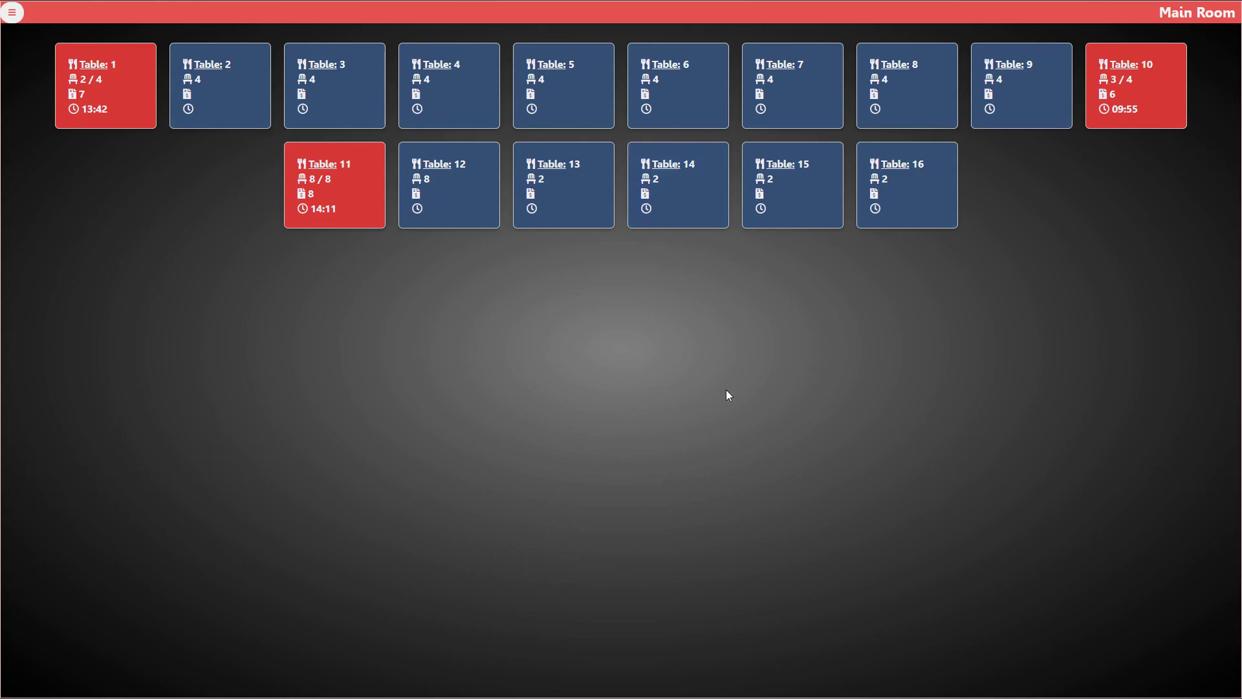
left_click(692, 119)
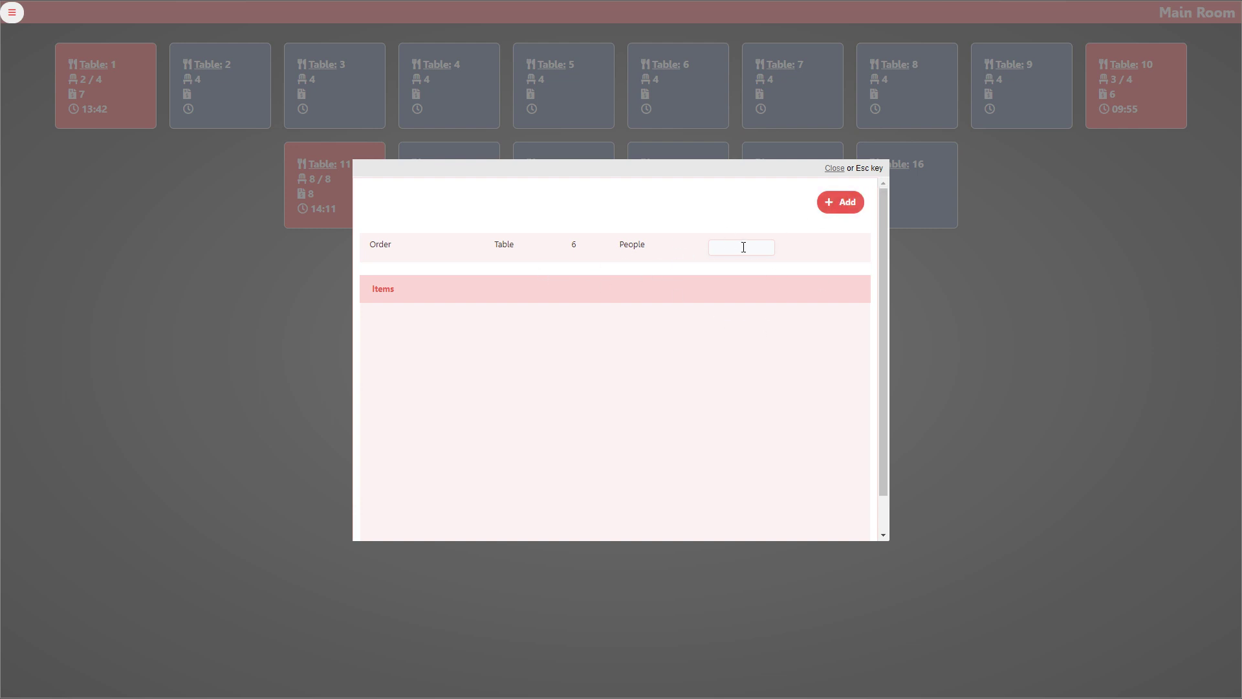
left_click(834, 169)
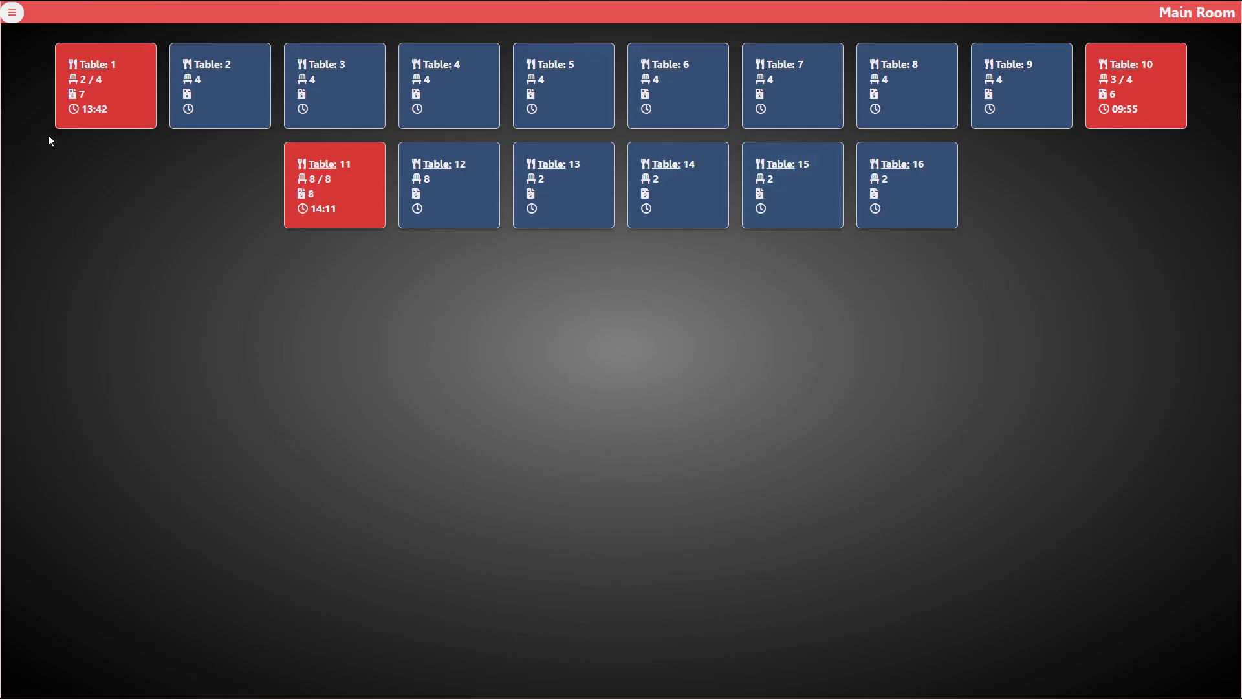
Look at the Change Password form under Security, then log off the app
left_click(11, 12)
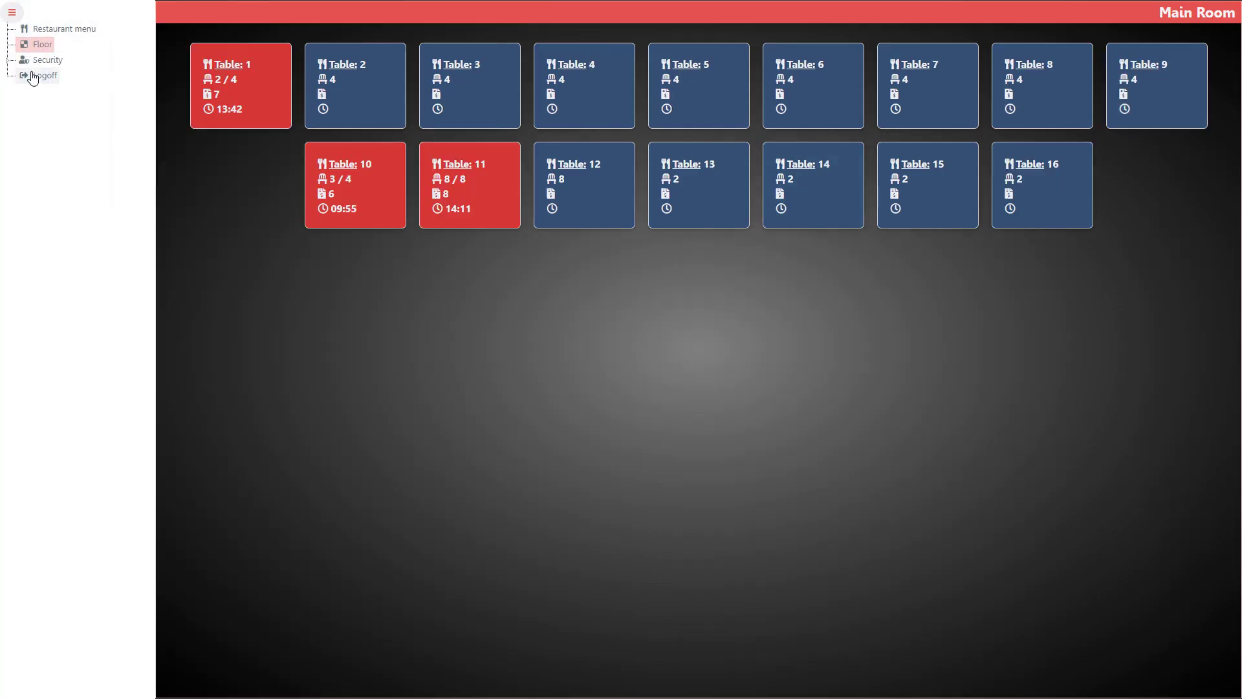
left_click(8, 60)
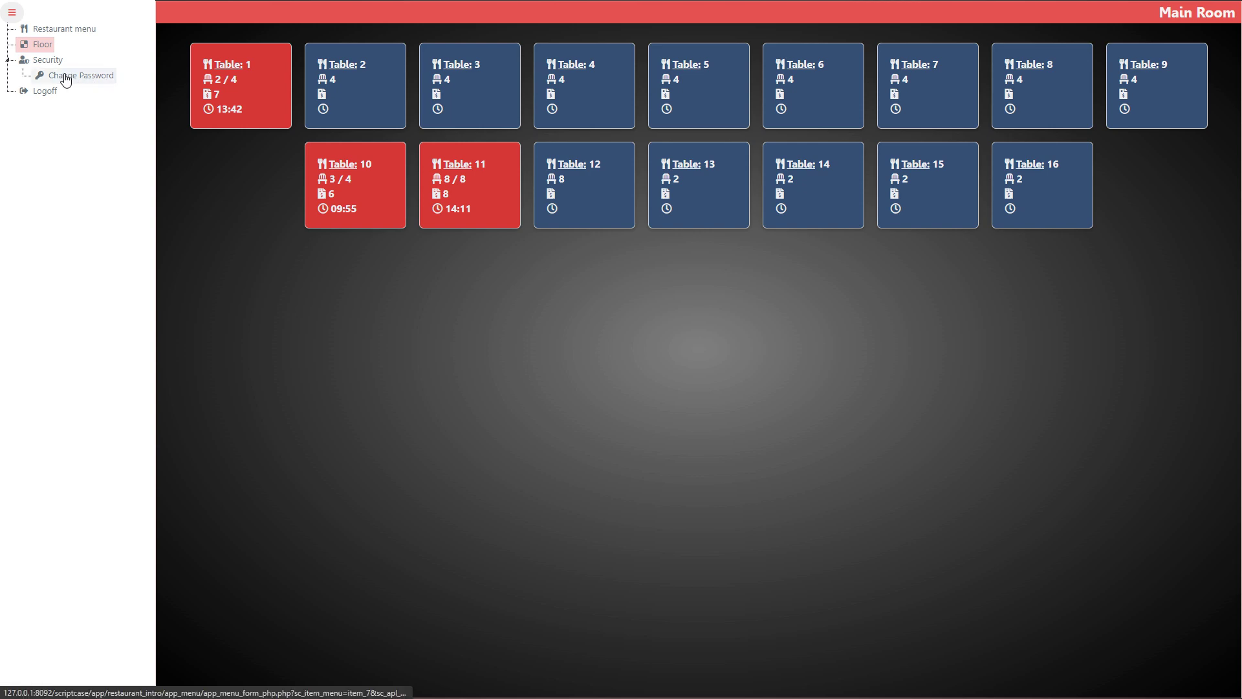
left_click(65, 79)
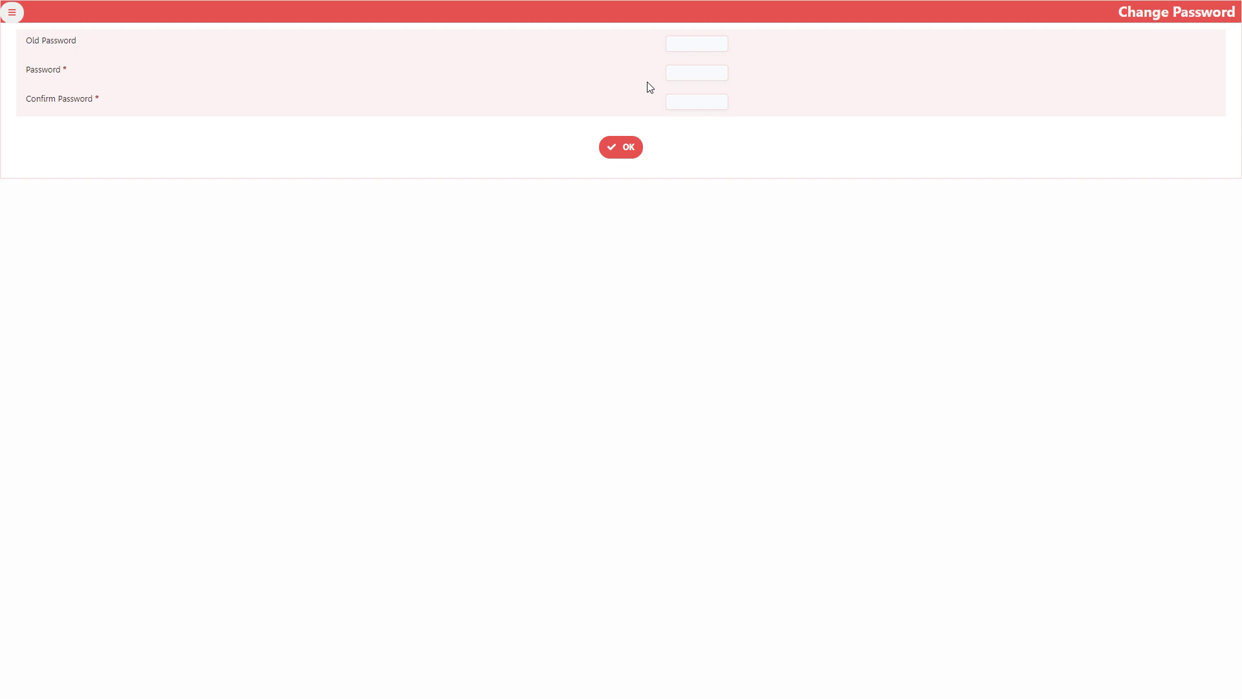
left_click(13, 13)
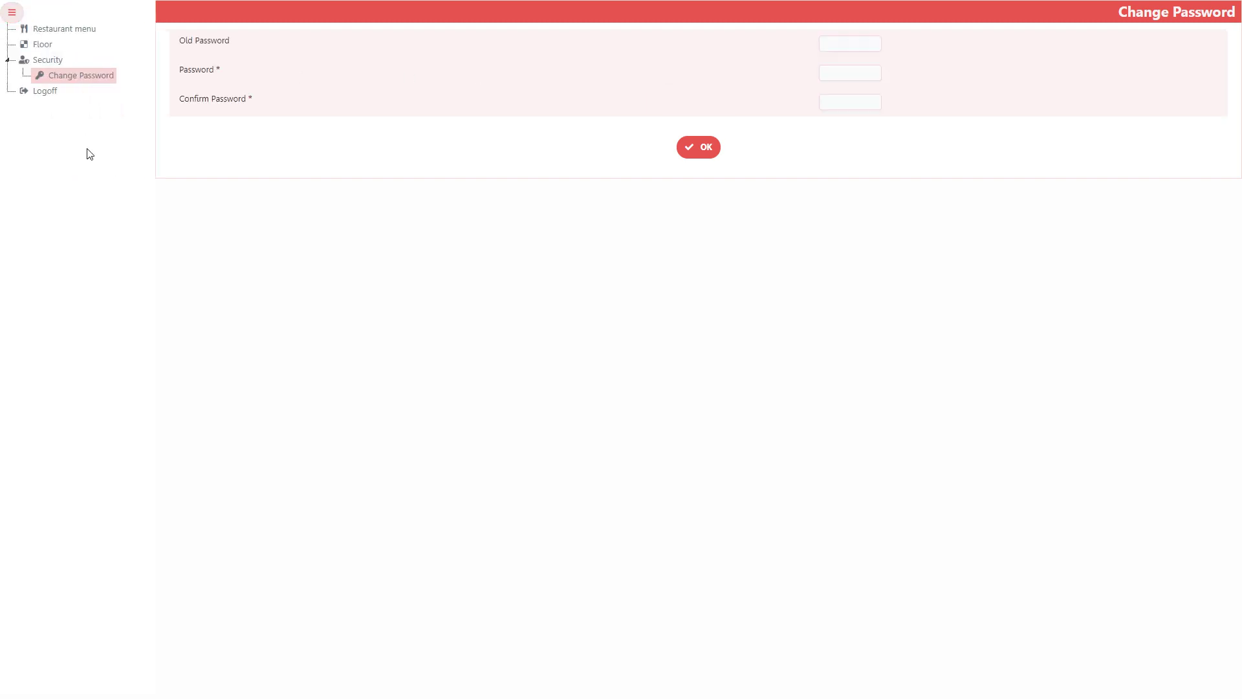
left_click(39, 94)
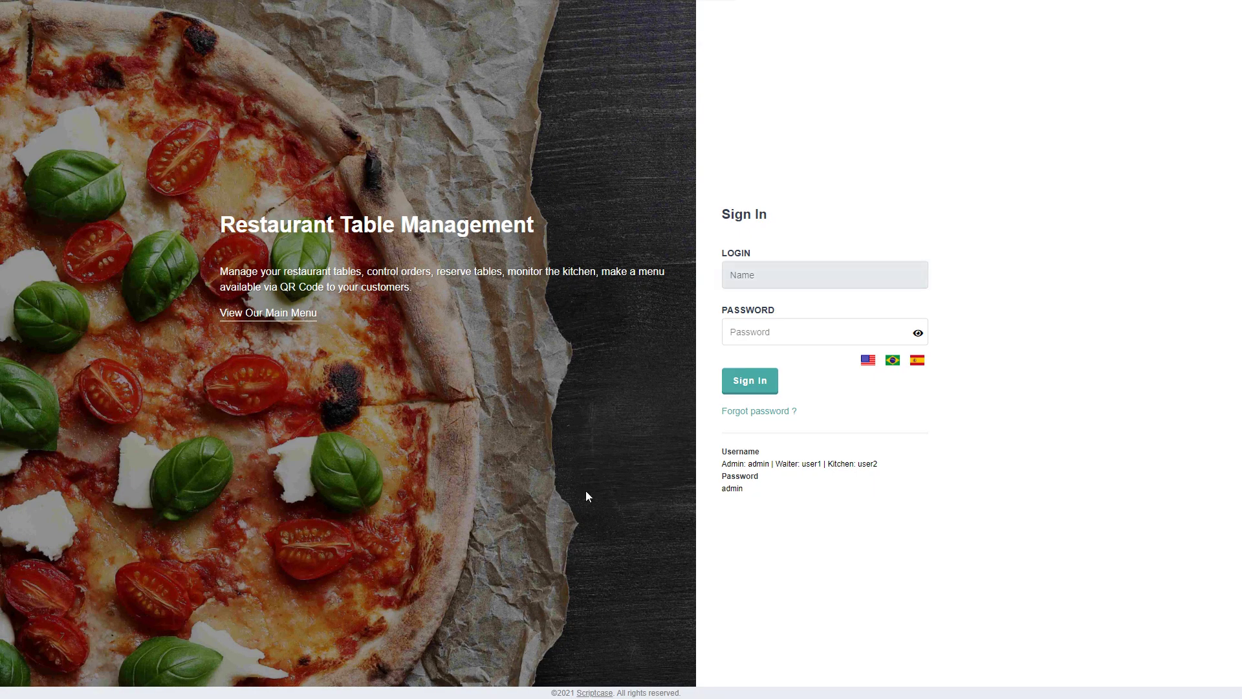
Sign in with the kitchen account's login name and password
left_click(821, 272)
type("user2")
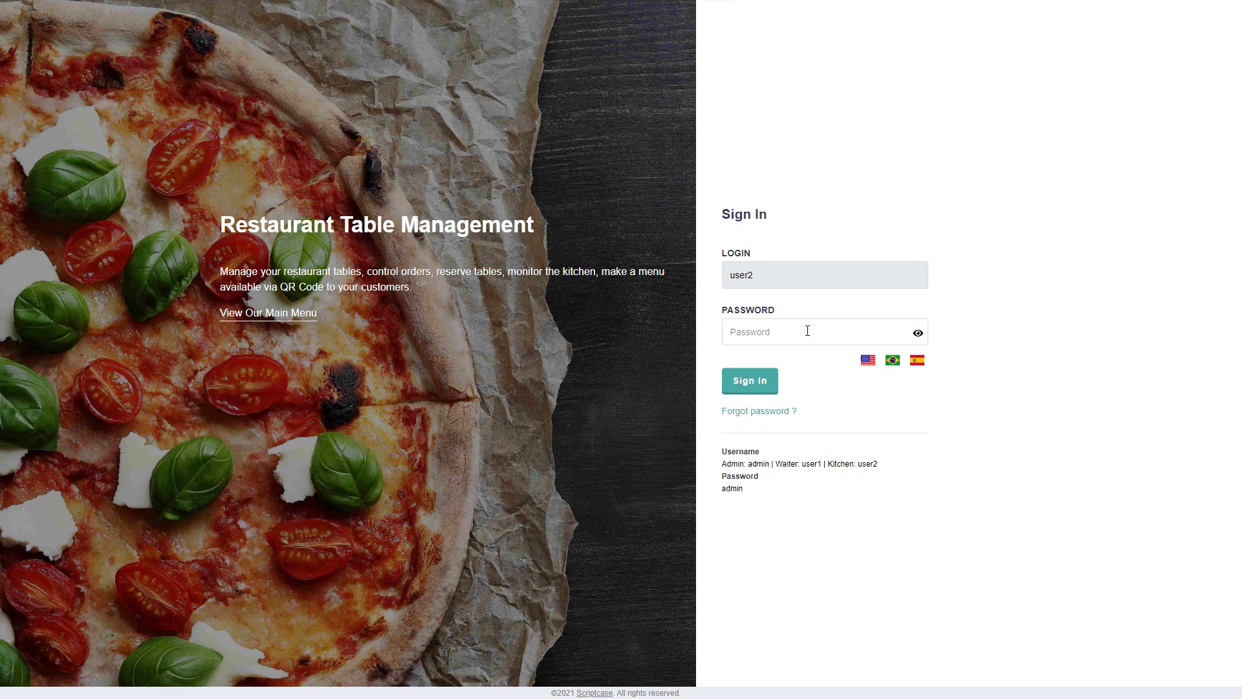
left_click(806, 332)
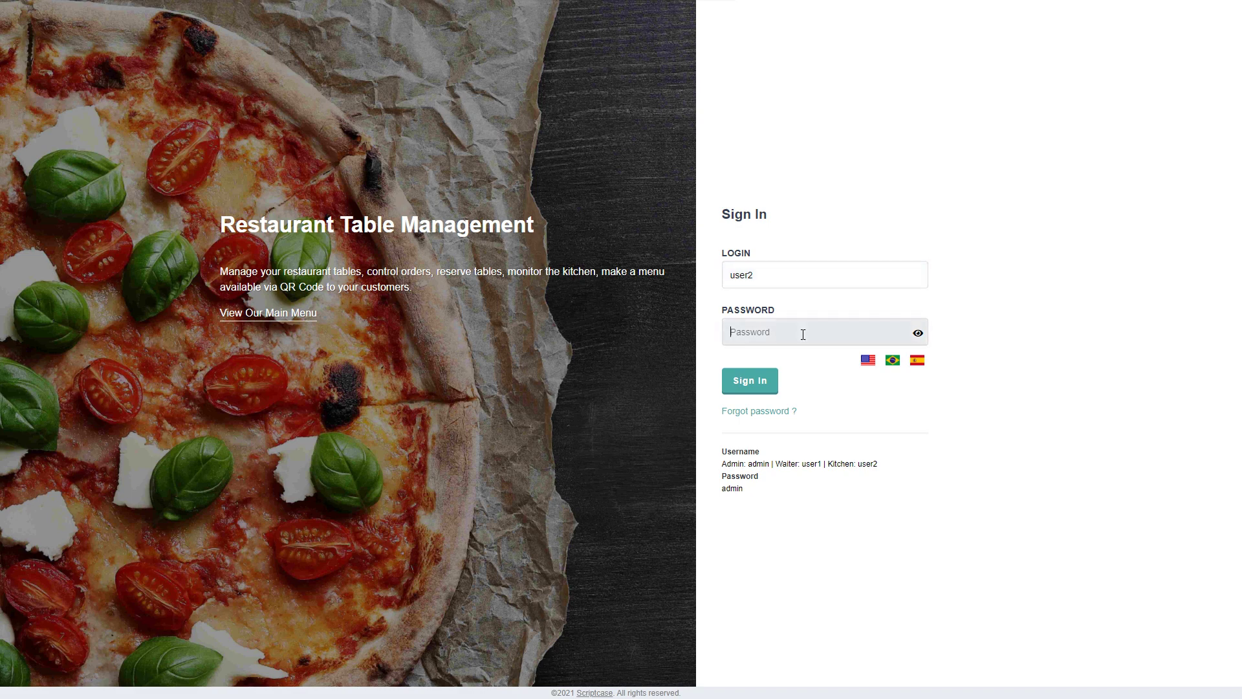
type("a")
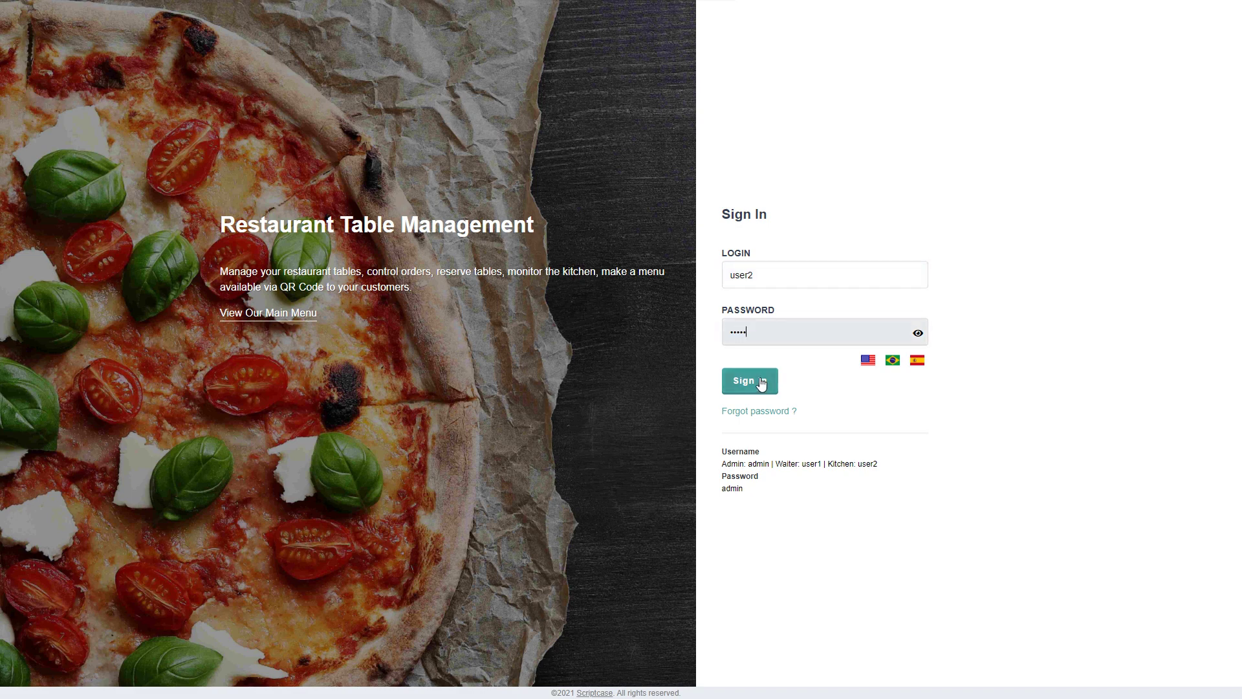
left_click(751, 381)
Check the PIZZAS menu page, then open the Kitchen Monitor with orders for tables 10, 1 and 11
left_click(50, 30)
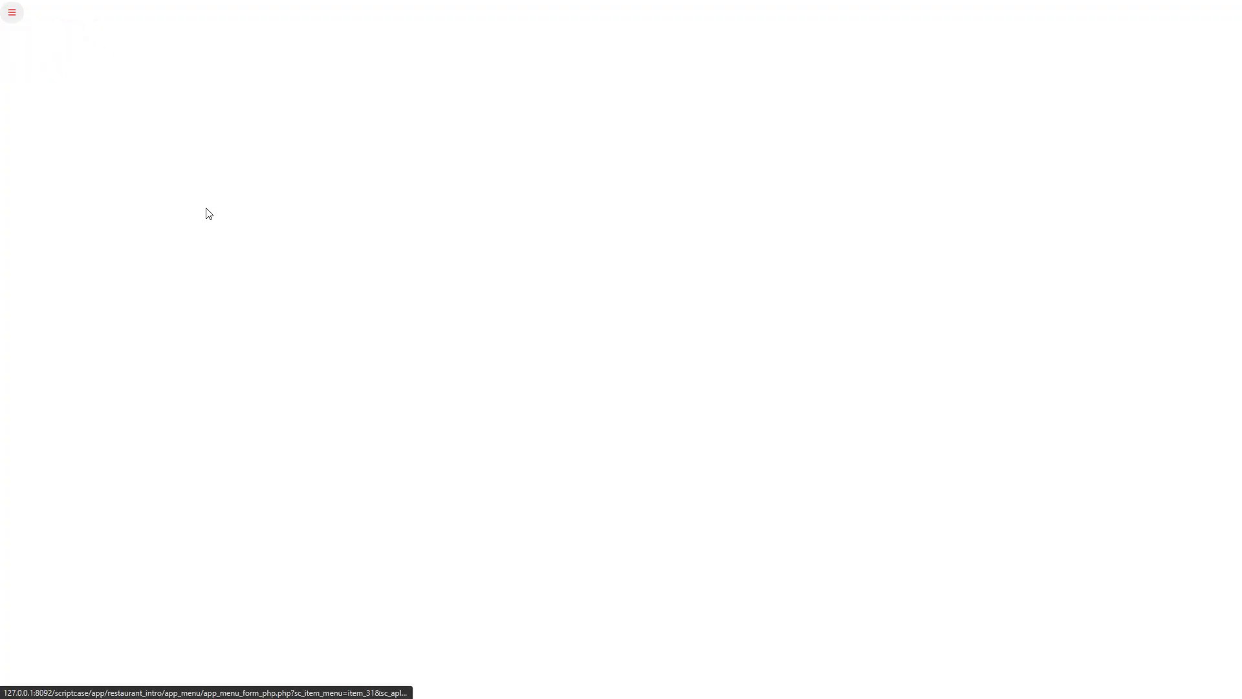
left_click(330, 64)
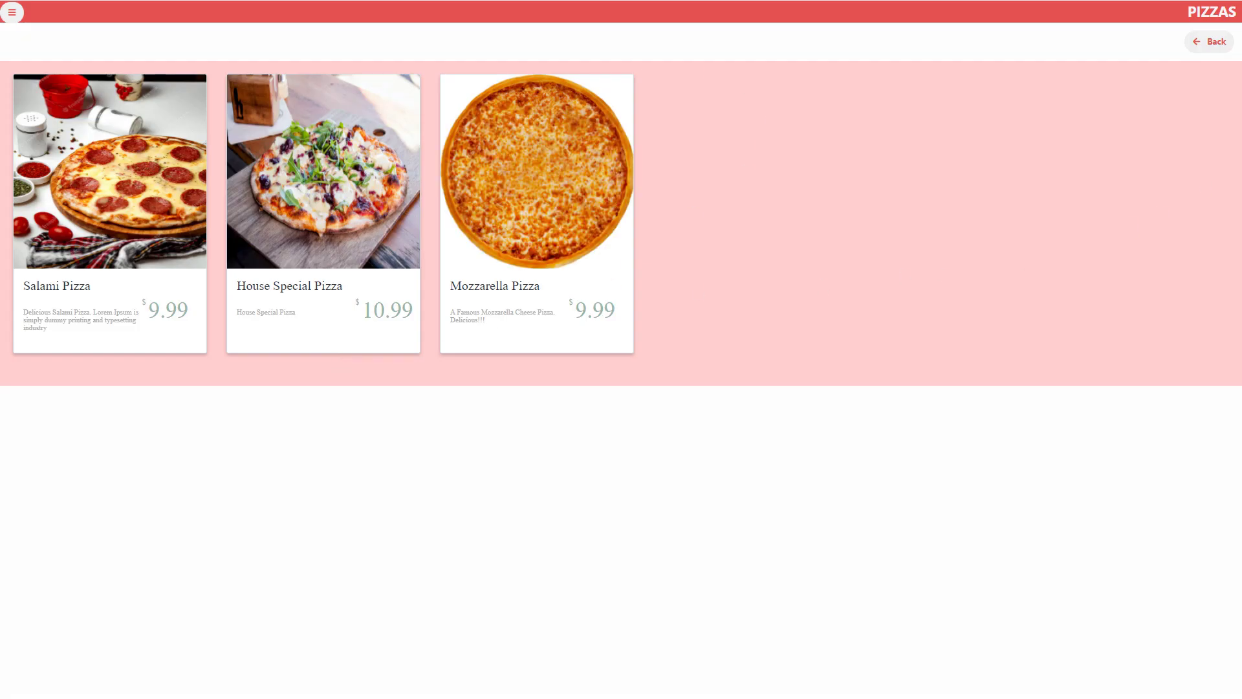
left_click(1216, 42)
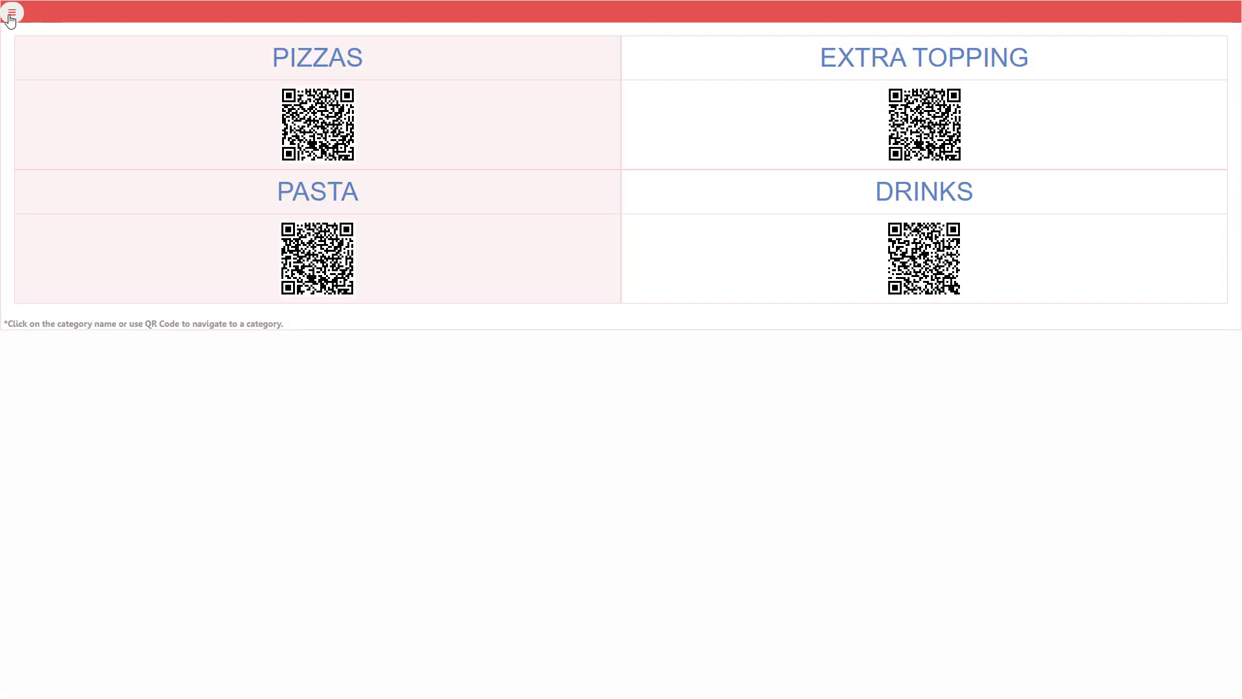
left_click(11, 14)
left_click(41, 44)
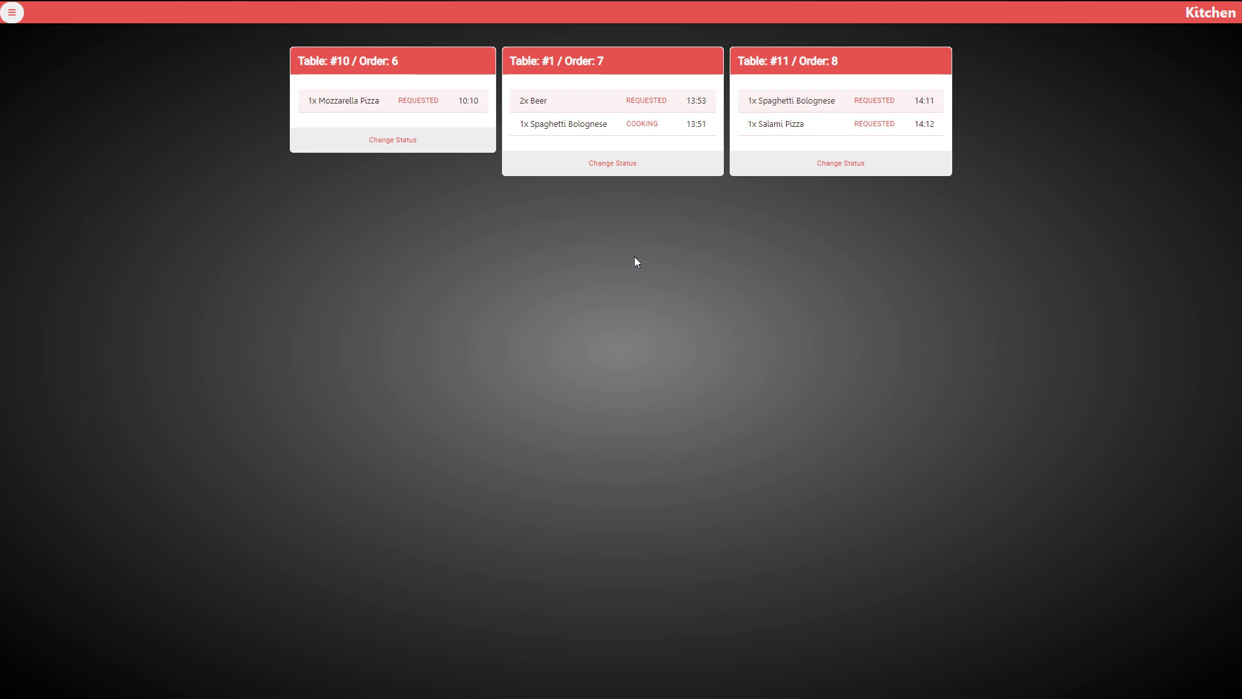
Open Change Status for Order 7's Beer and for the whole order, cancelling both without saving
left_click(647, 101)
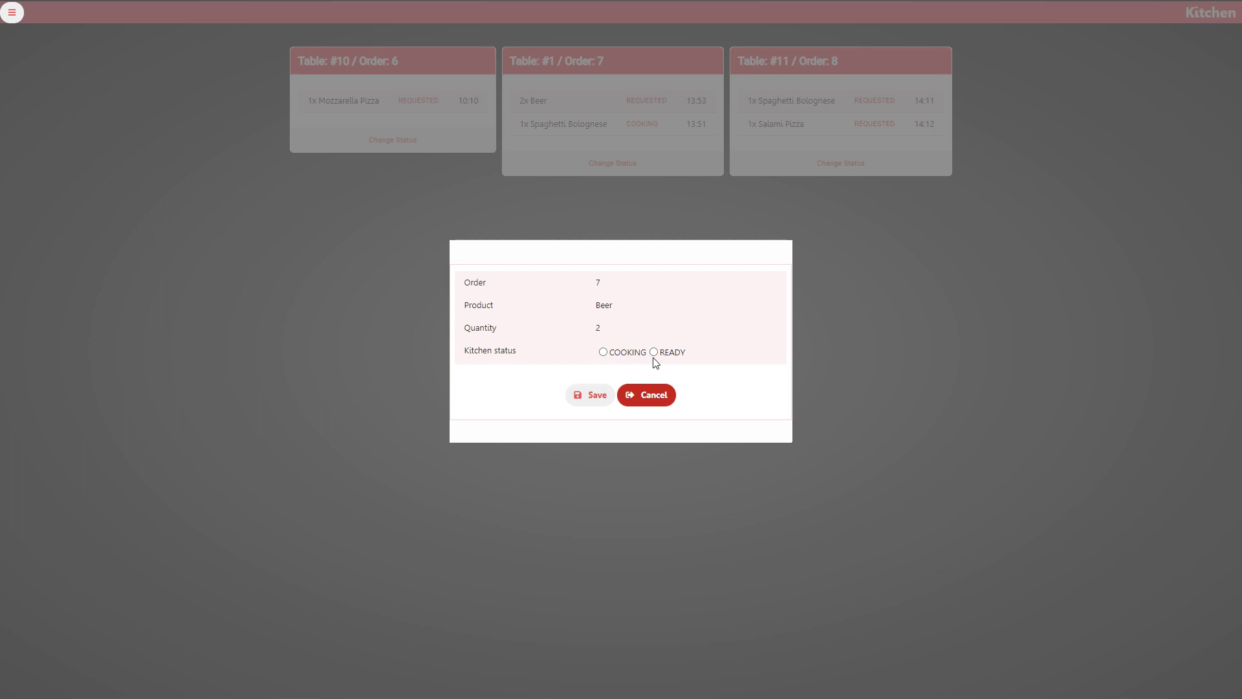
left_click(646, 395)
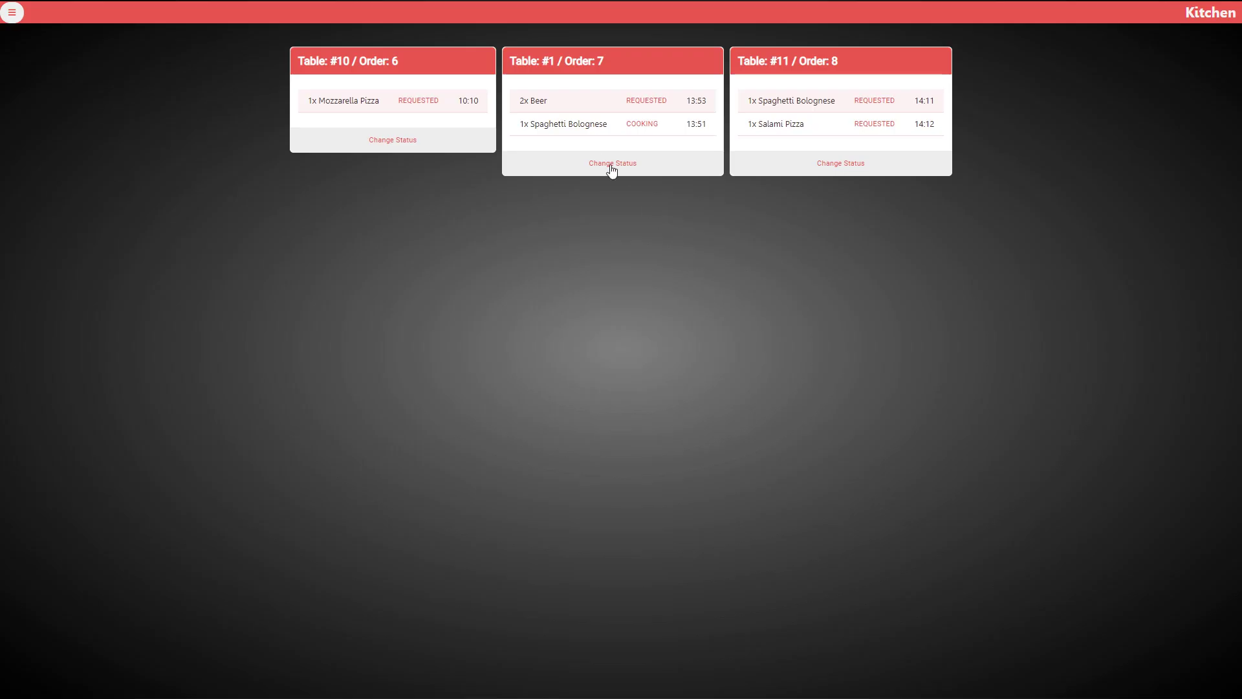
left_click(609, 166)
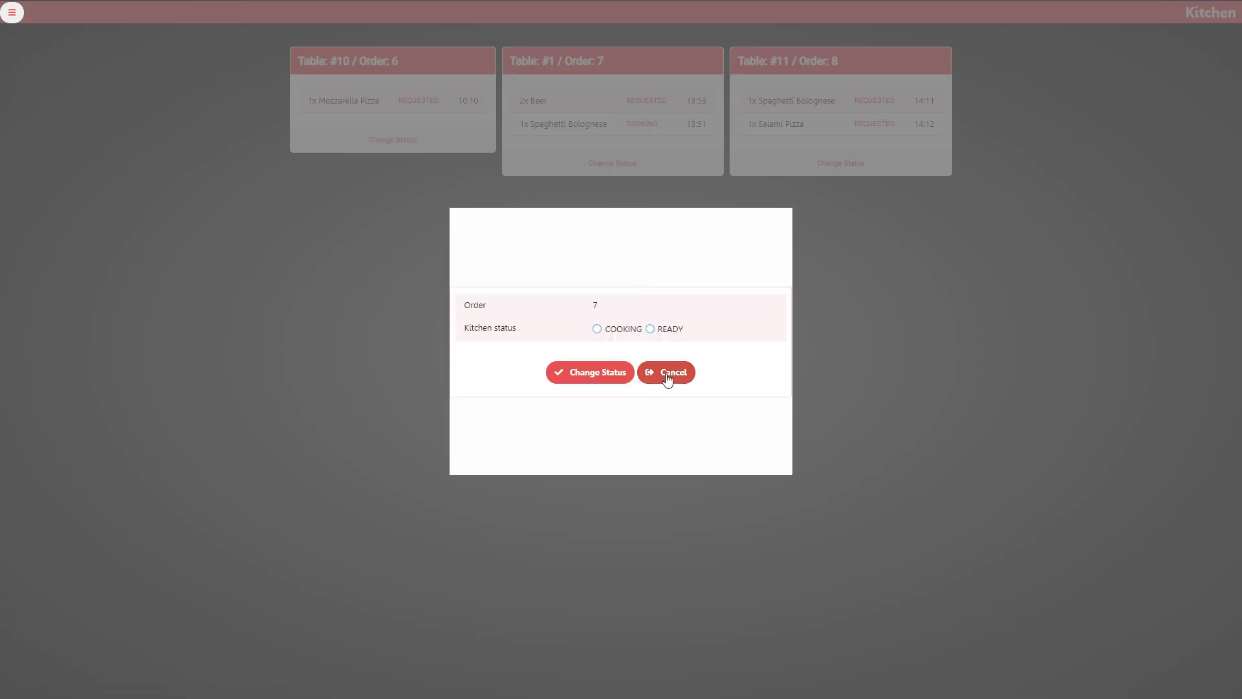
left_click(669, 380)
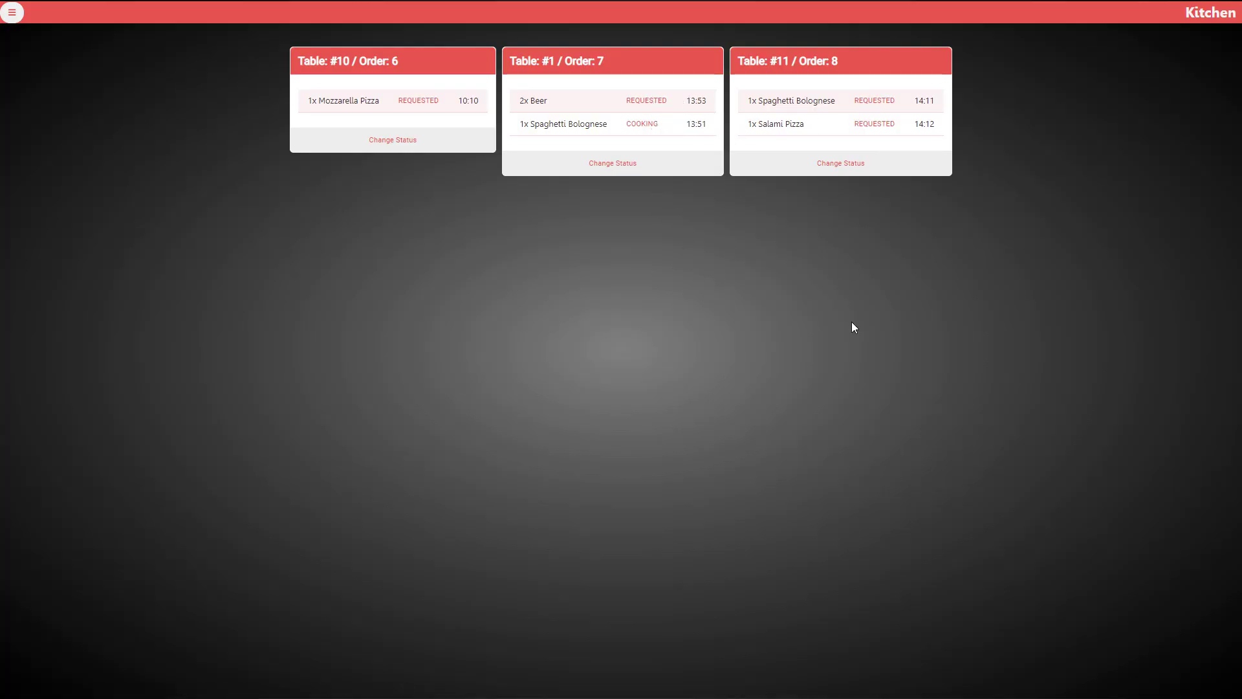
Log off the kitchen account from the Security menu
left_click(12, 13)
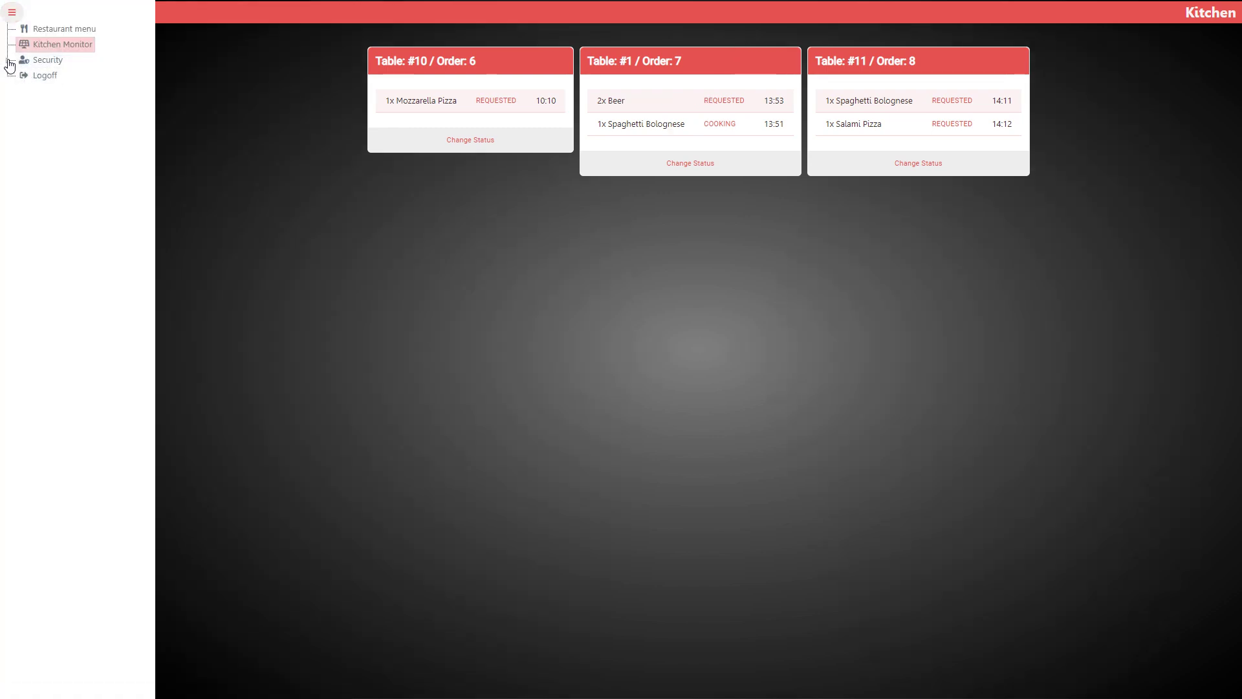
left_click(8, 62)
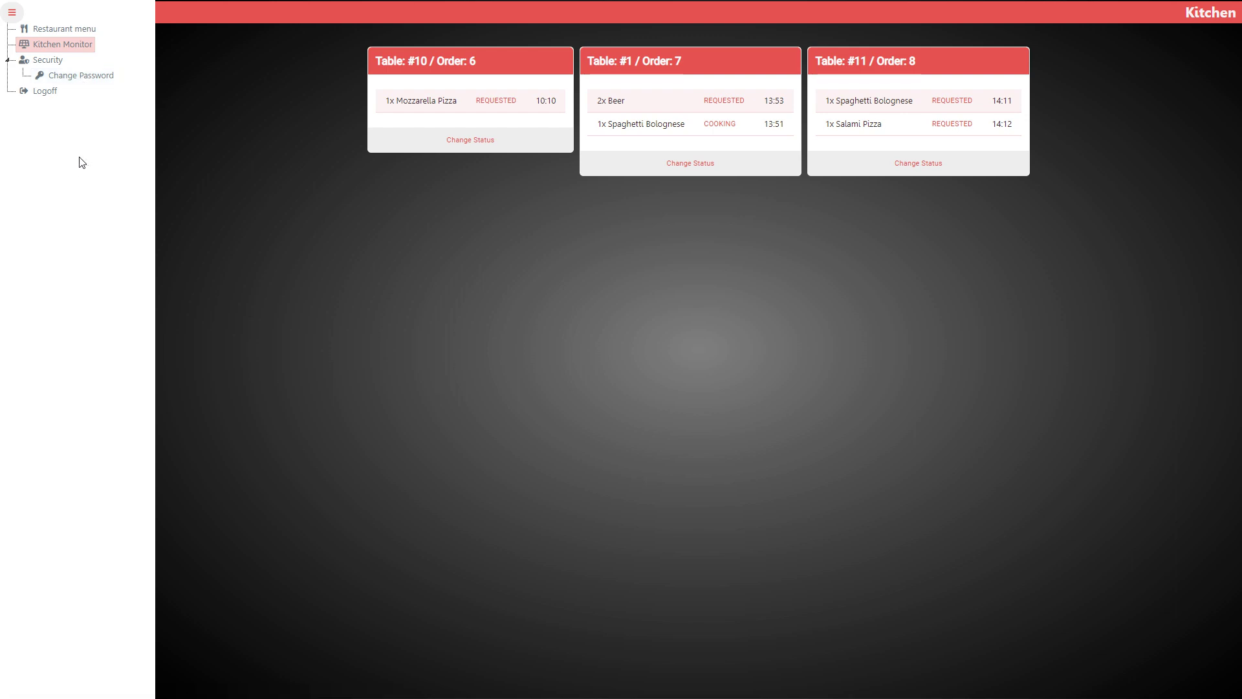
left_click(45, 90)
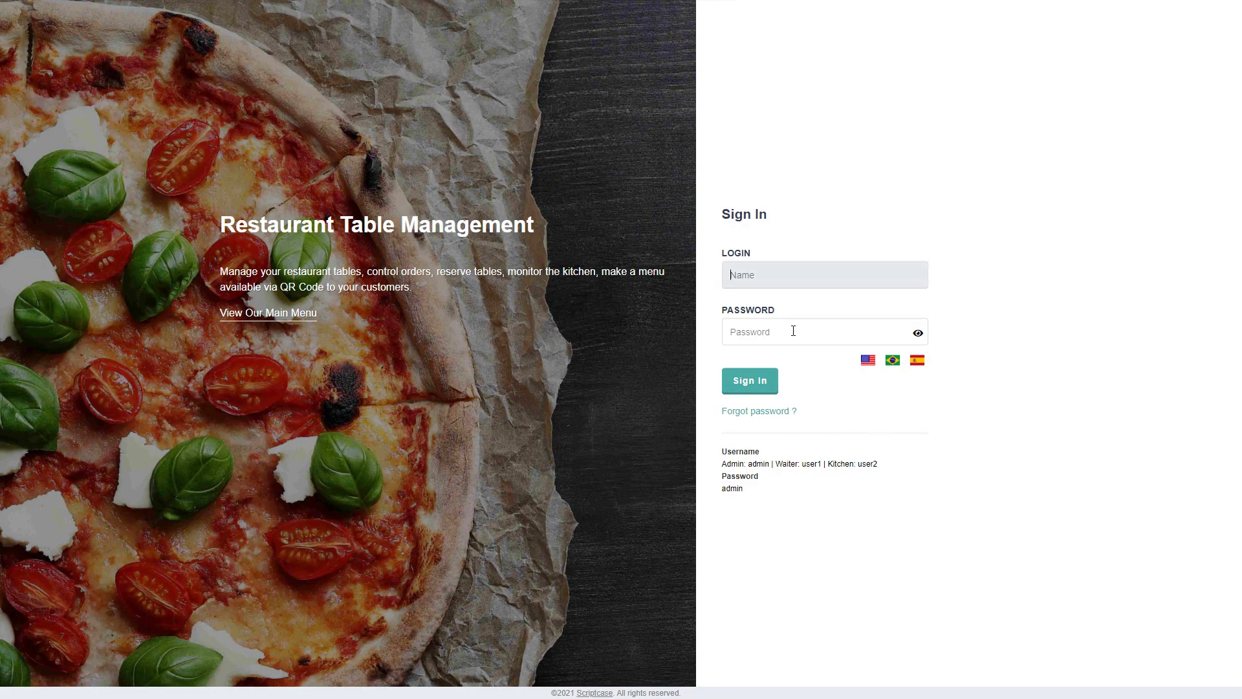
Enter the administrator login name and password, sign in, and open the restaurant menu categories
left_click(778, 275)
type("admin")
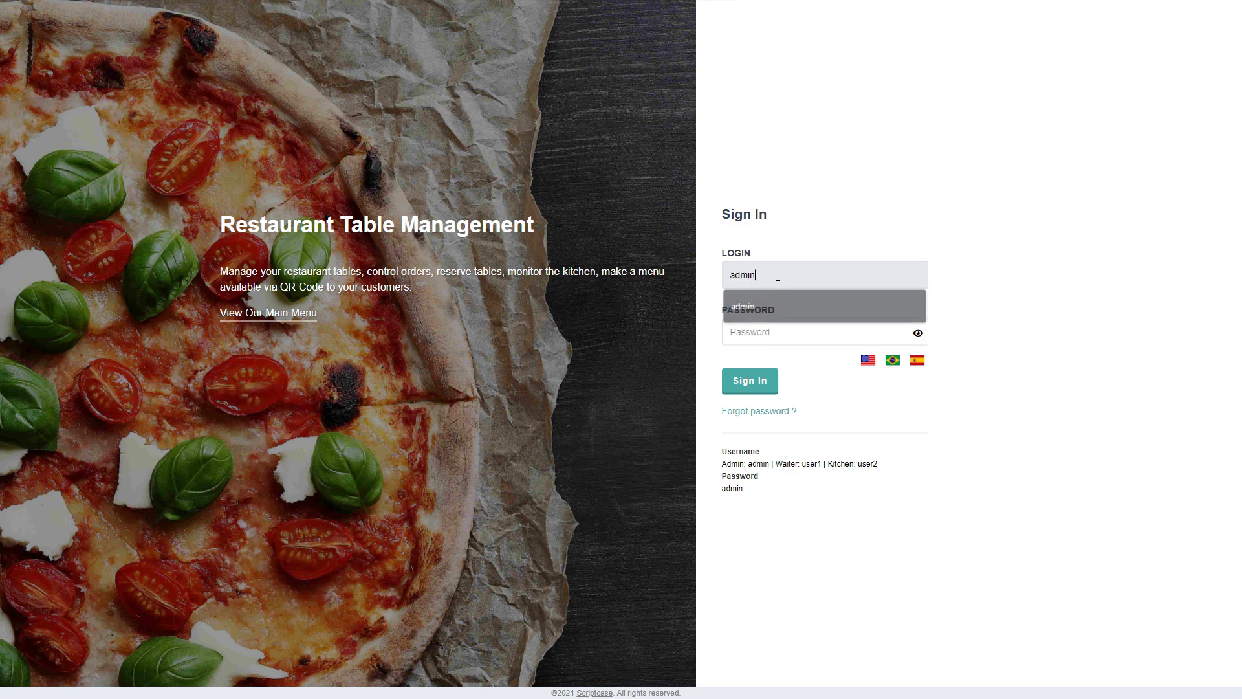
key("Tab")
type("a")
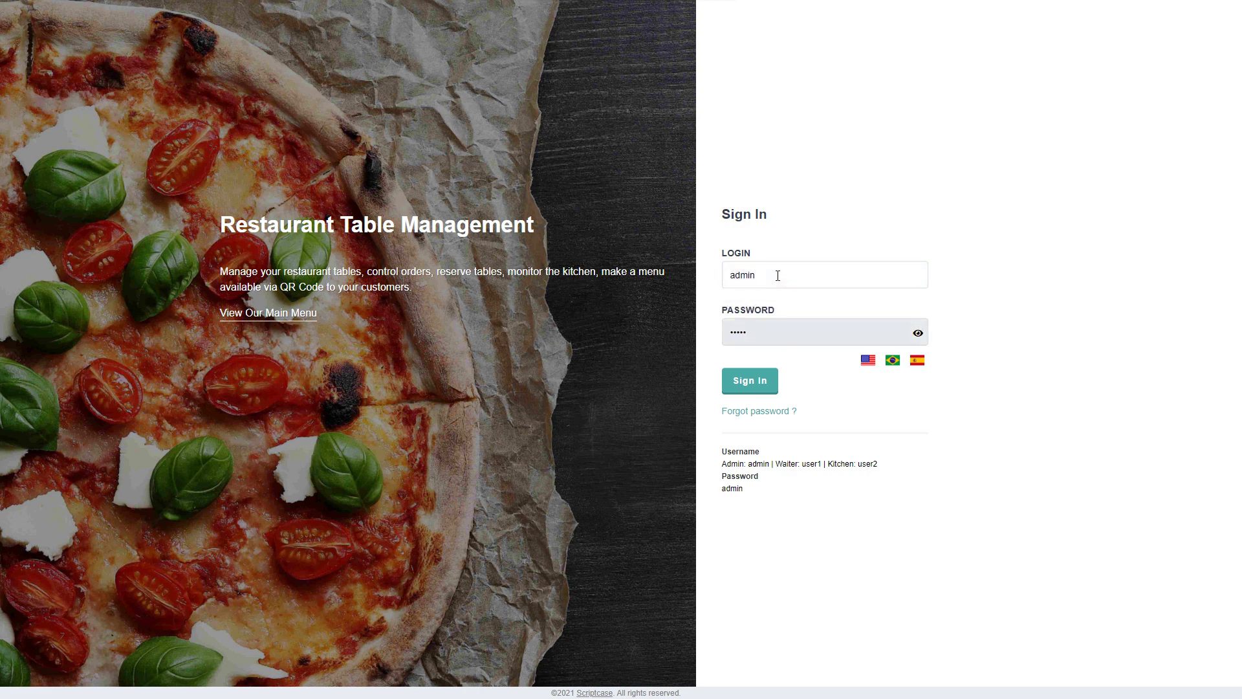
type("dmin")
key("Return")
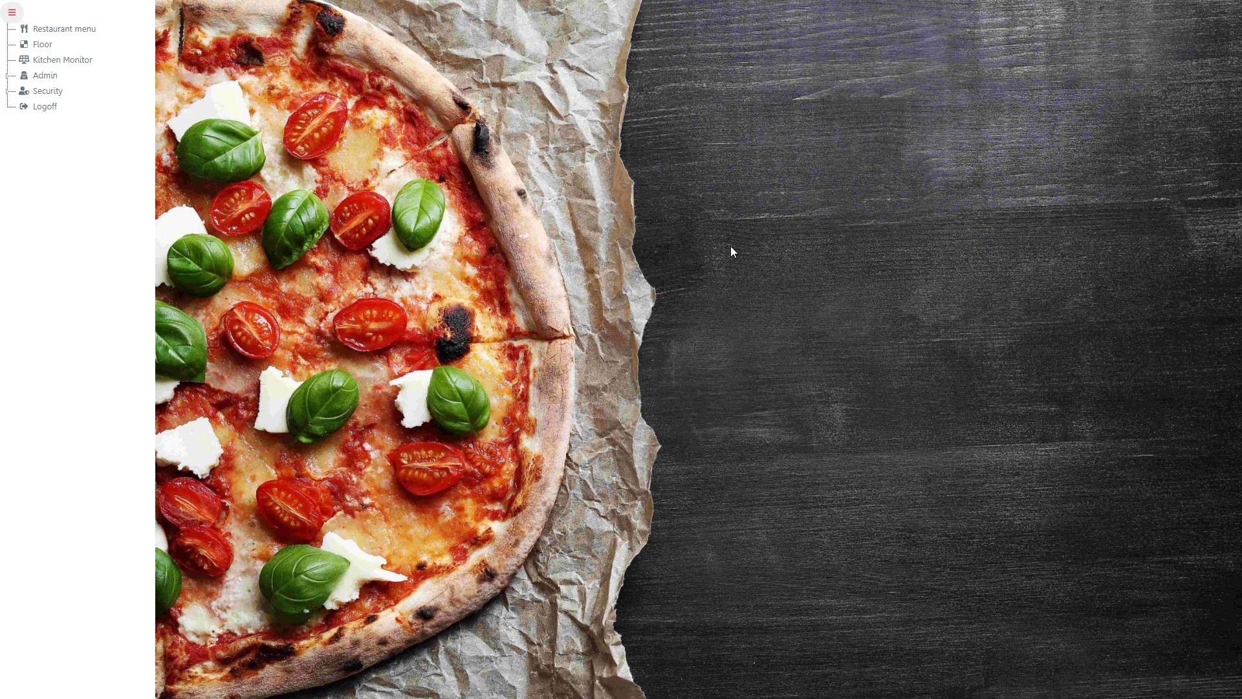
left_click(40, 29)
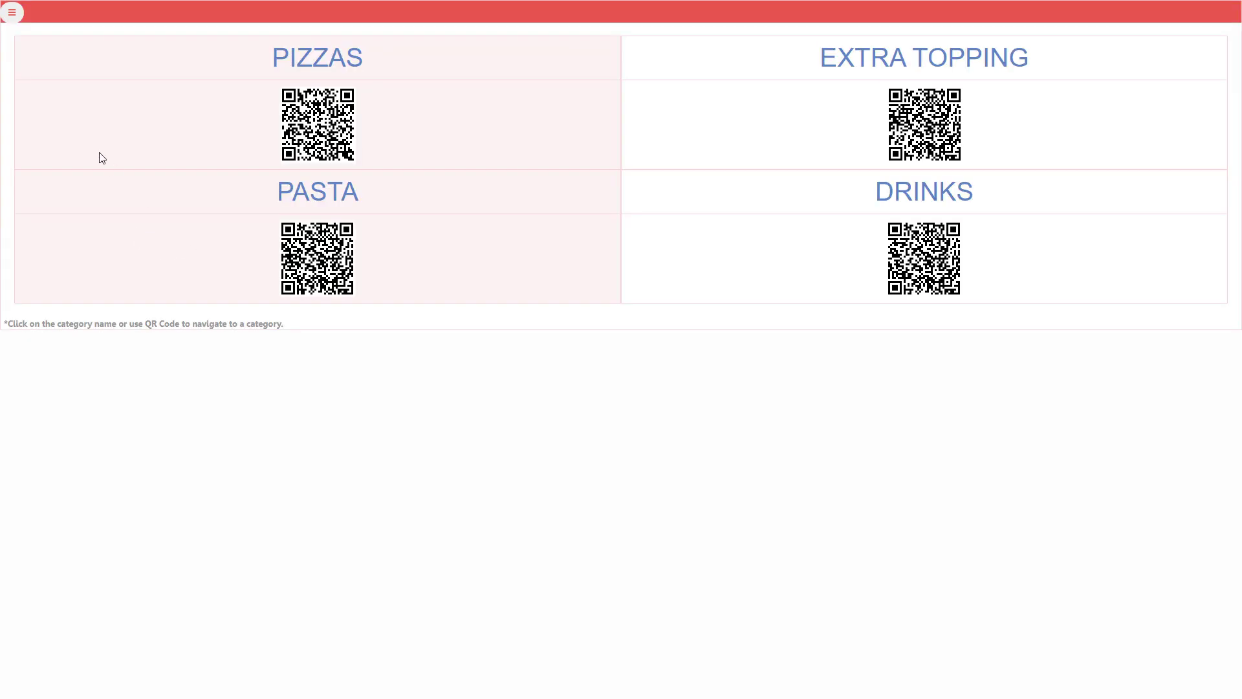
View the PIZZAS menu items, then the Main Room floor plan
left_click(304, 66)
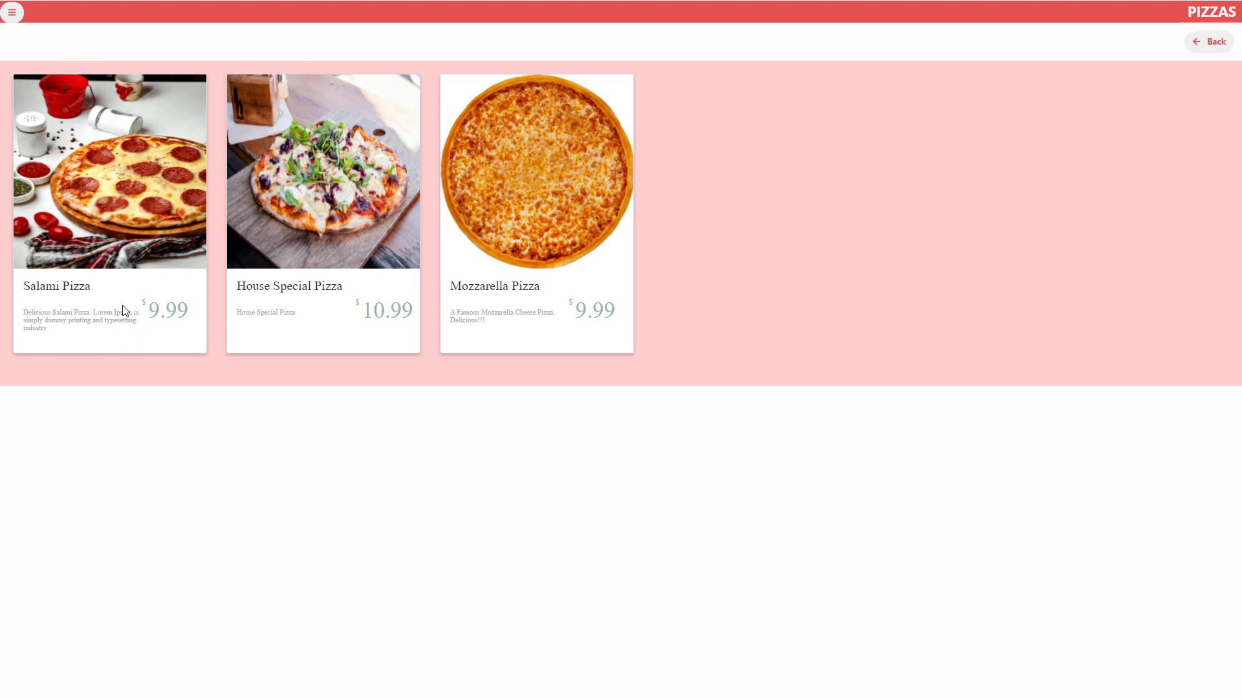
left_click(11, 12)
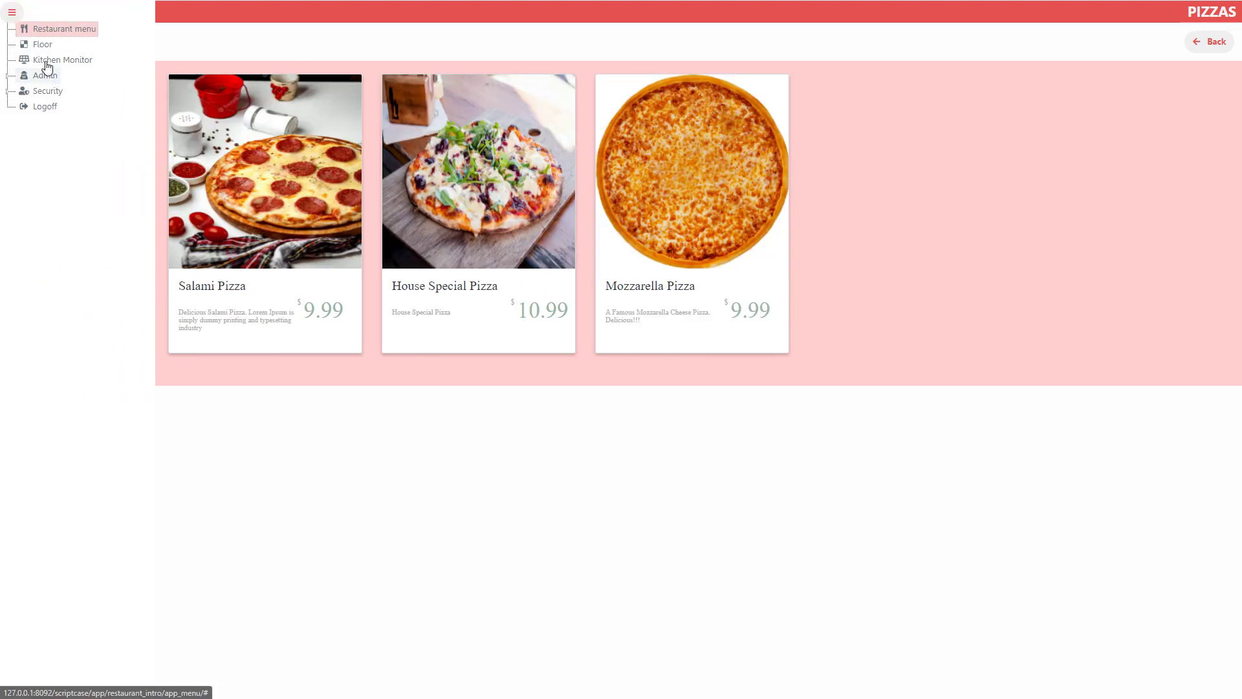
left_click(36, 45)
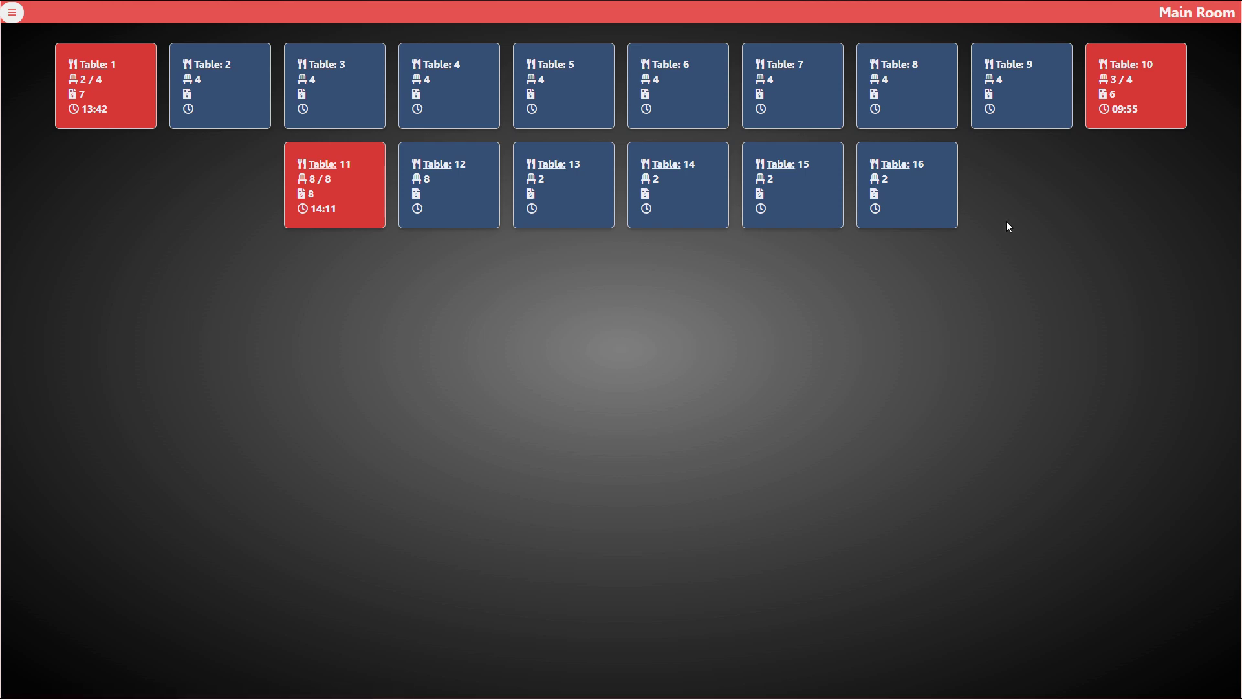
left_click(638, 194)
Open the Kitchen Monitor, then expand the Admin section of the side menu
left_click(11, 13)
left_click(36, 63)
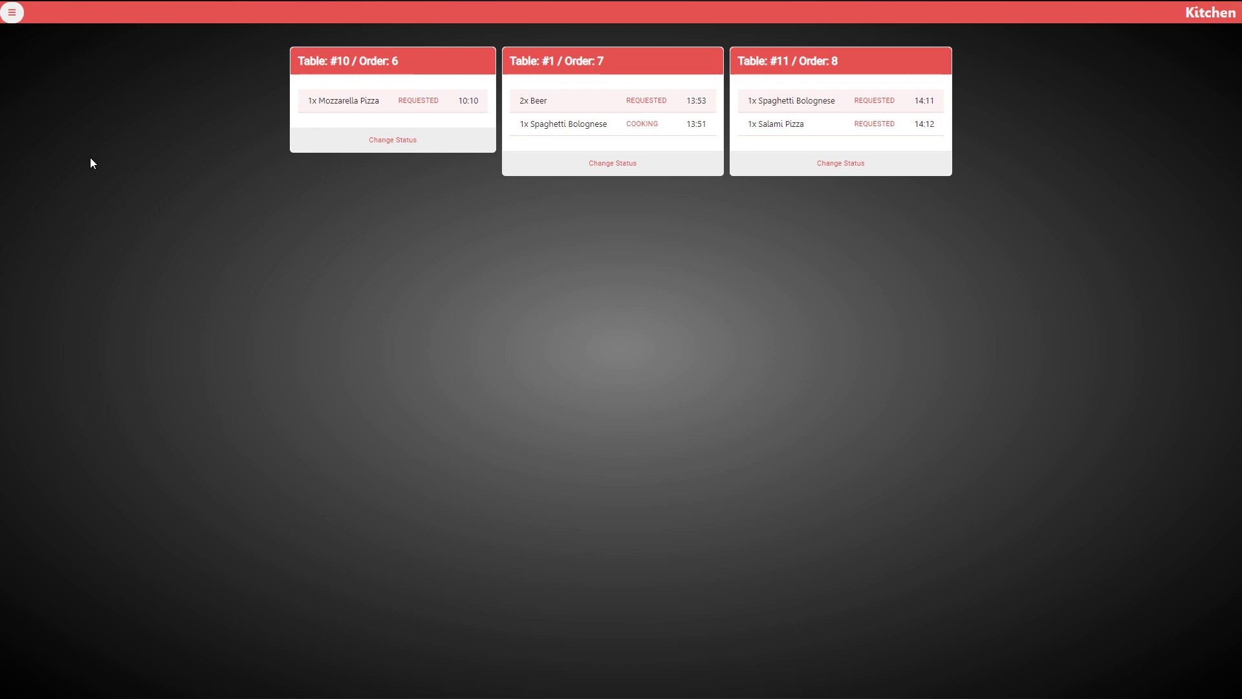
left_click(13, 13)
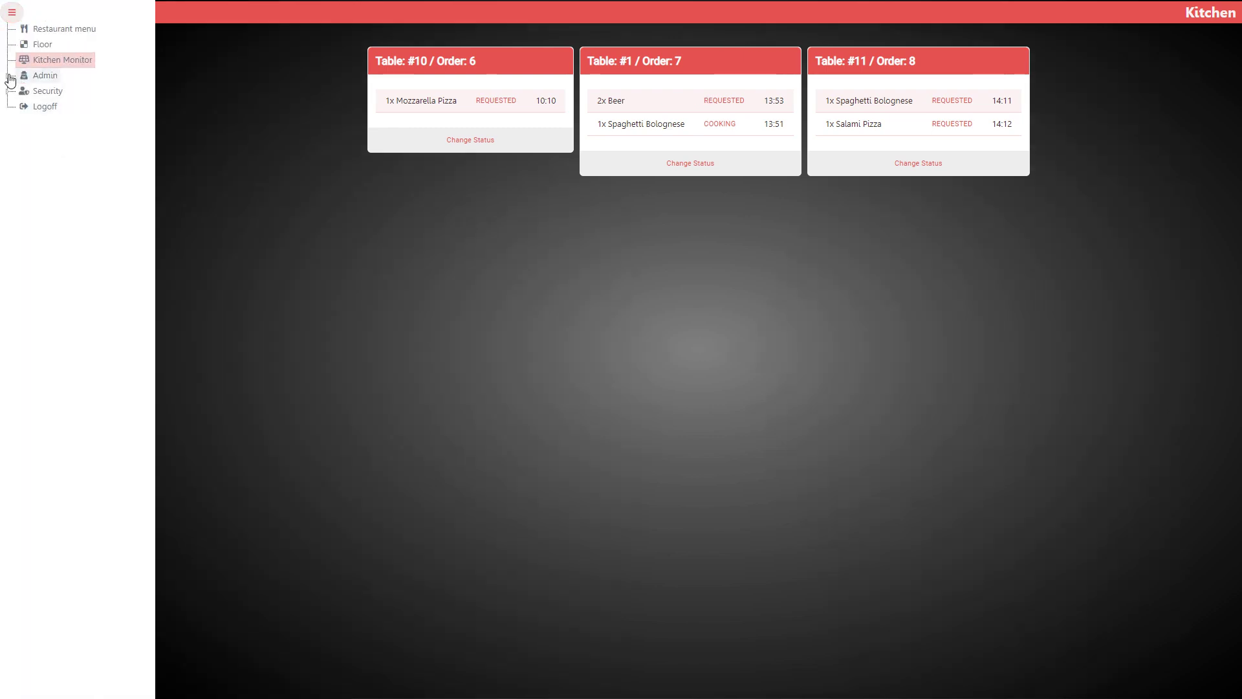
left_click(9, 76)
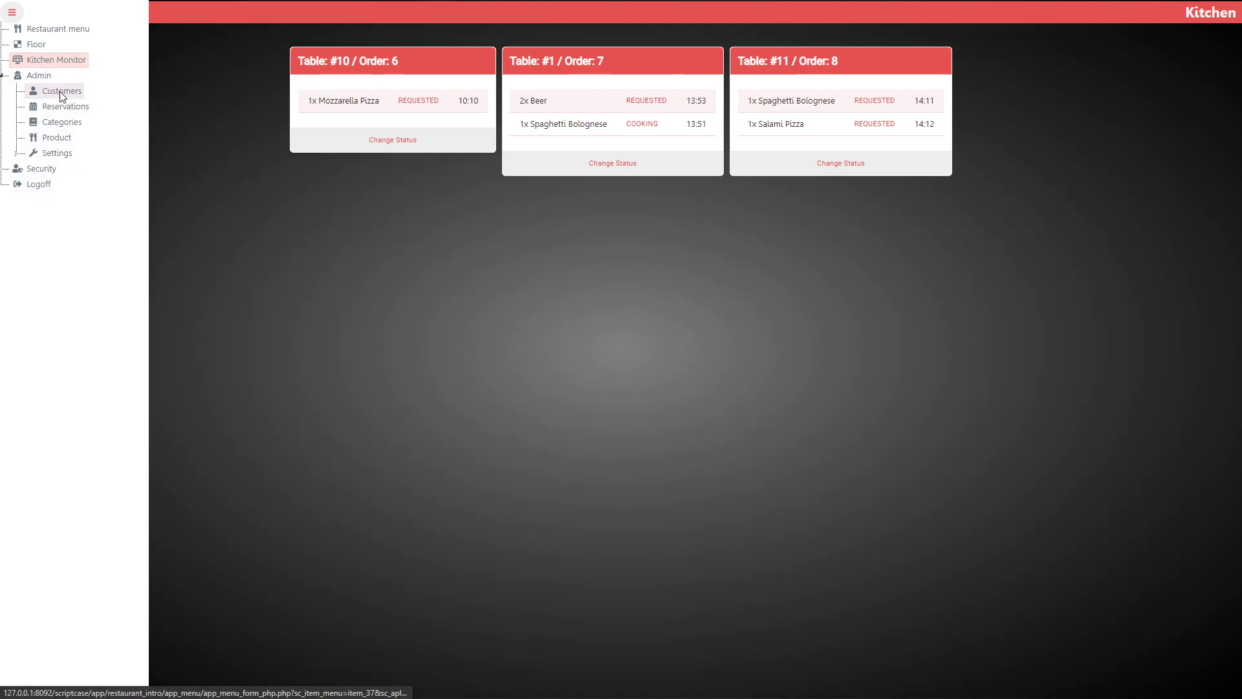
View the two existing customers, open a blank new-customer form, then open Admin > Reservations
left_click(62, 94)
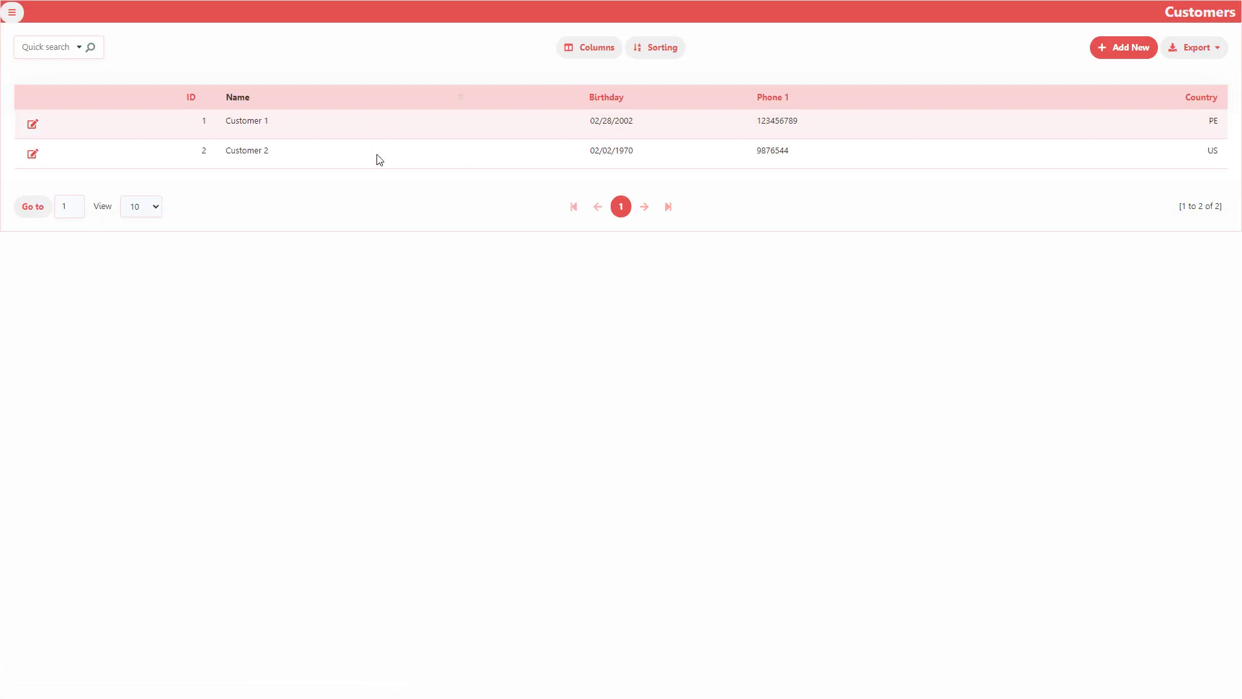
left_click(1112, 48)
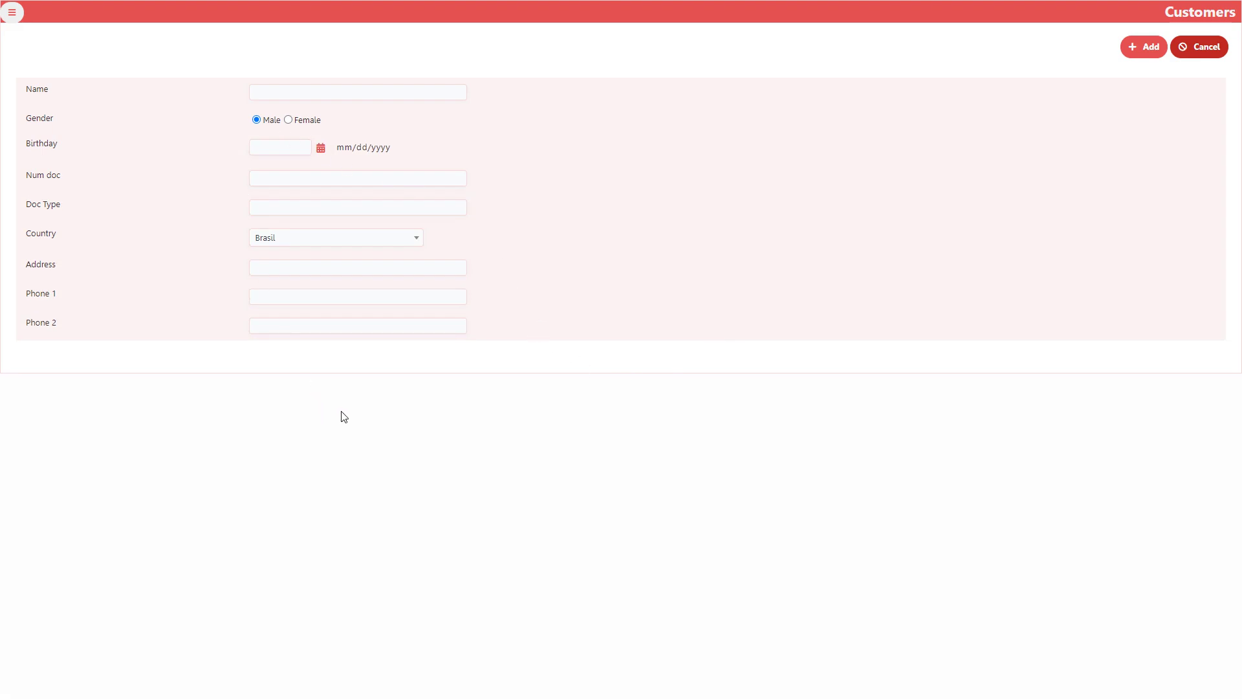
left_click(14, 22)
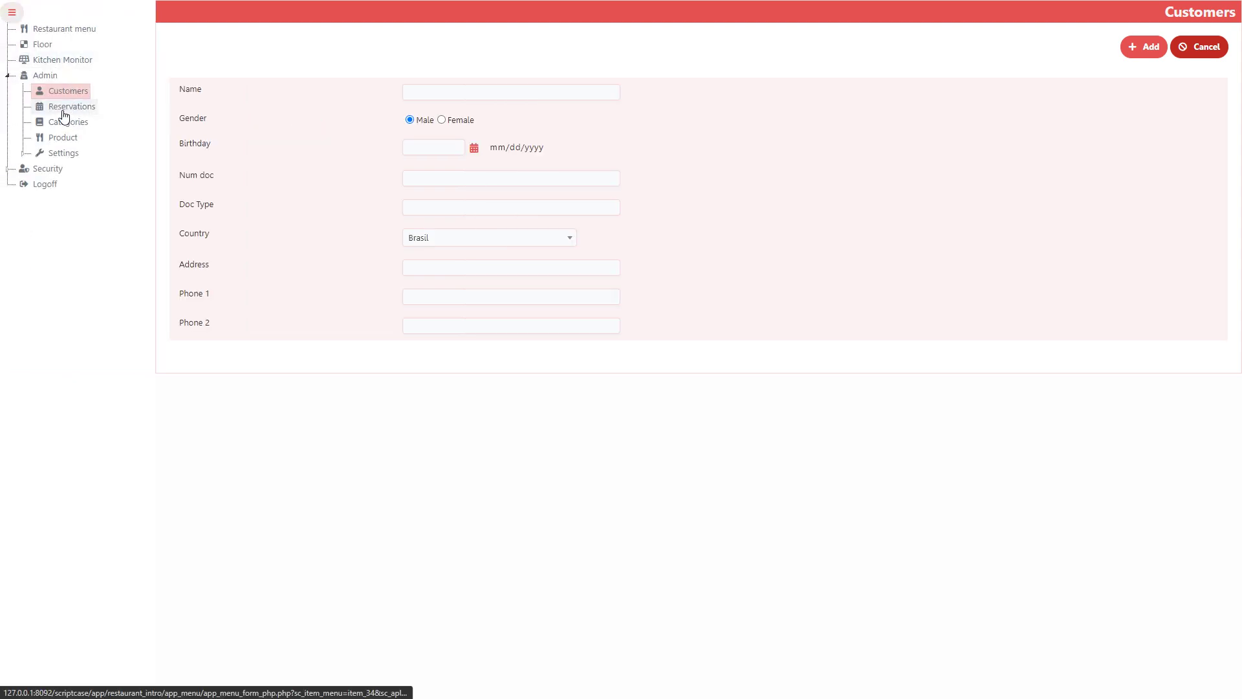
left_click(73, 126)
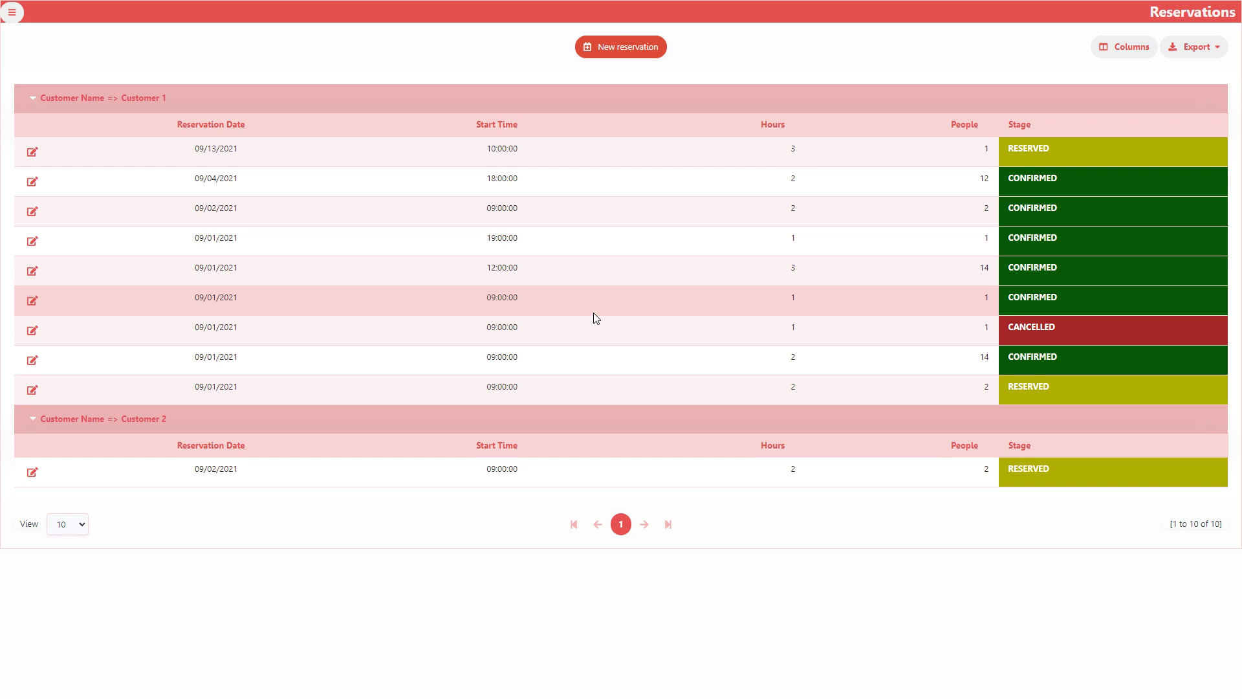
Reload the Reservations grid grouped by customer and look over its RESERVED and CANCELLED stage labels
left_click(12, 12)
left_click(56, 115)
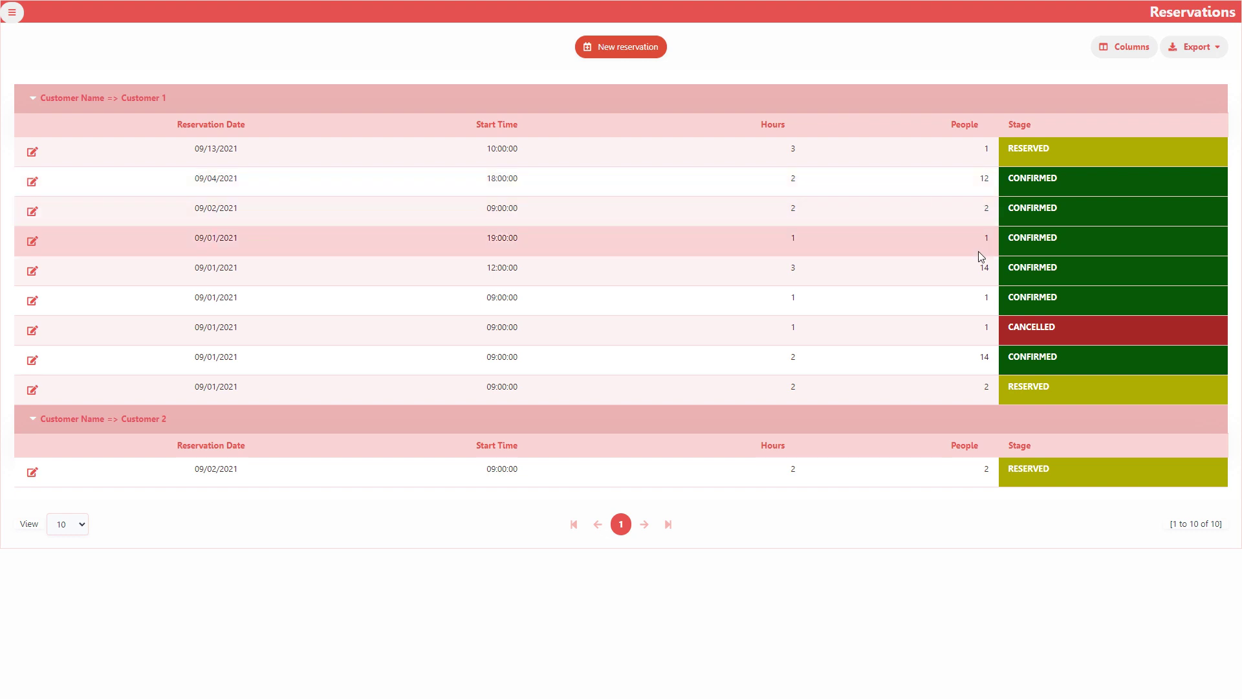
double_click(1031, 147)
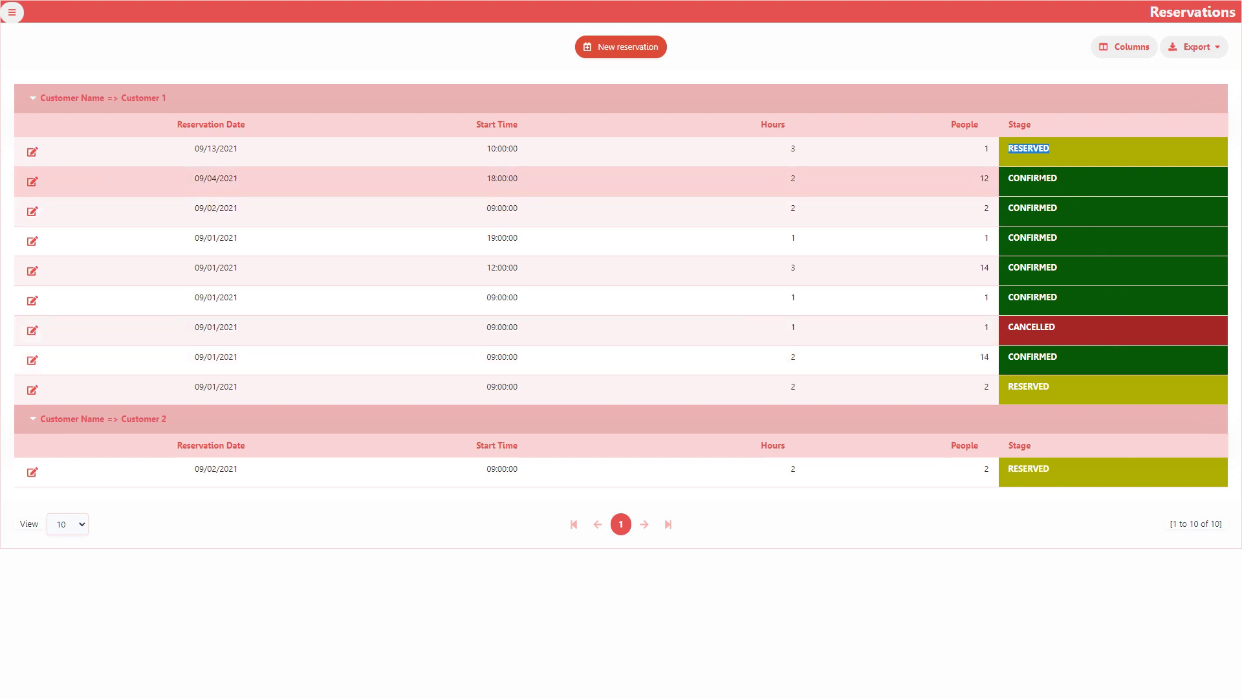
double_click(1031, 326)
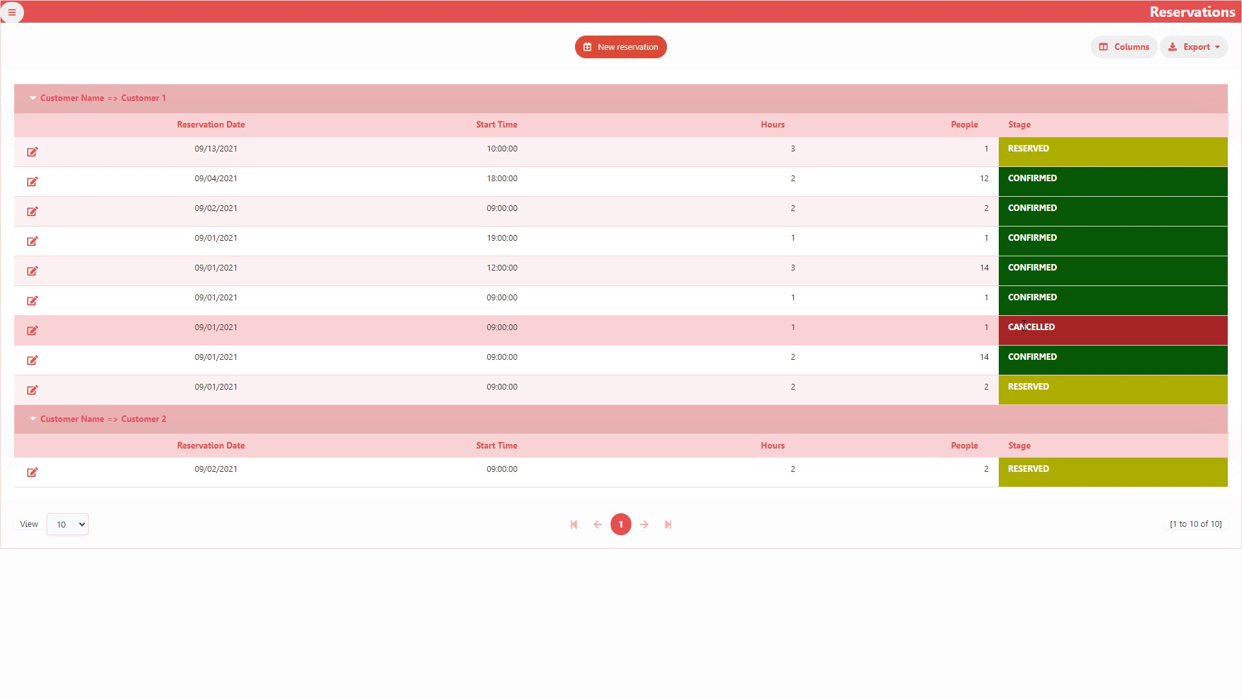
left_click(906, 493)
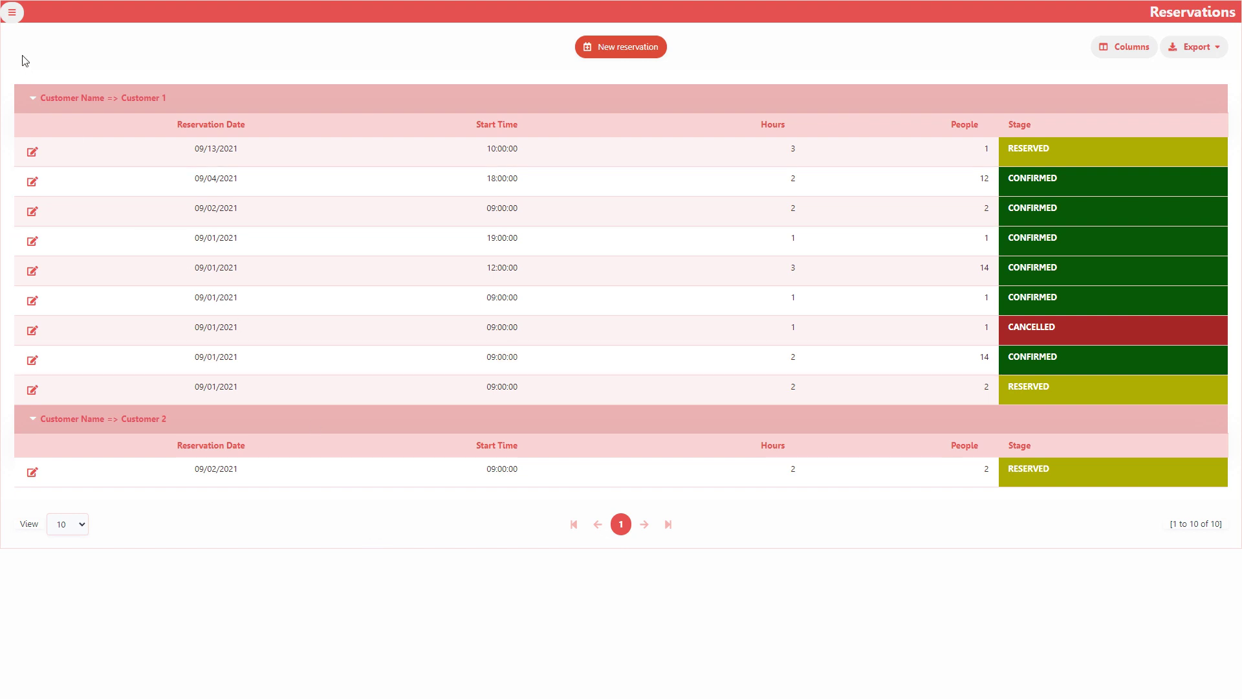
left_click(11, 13)
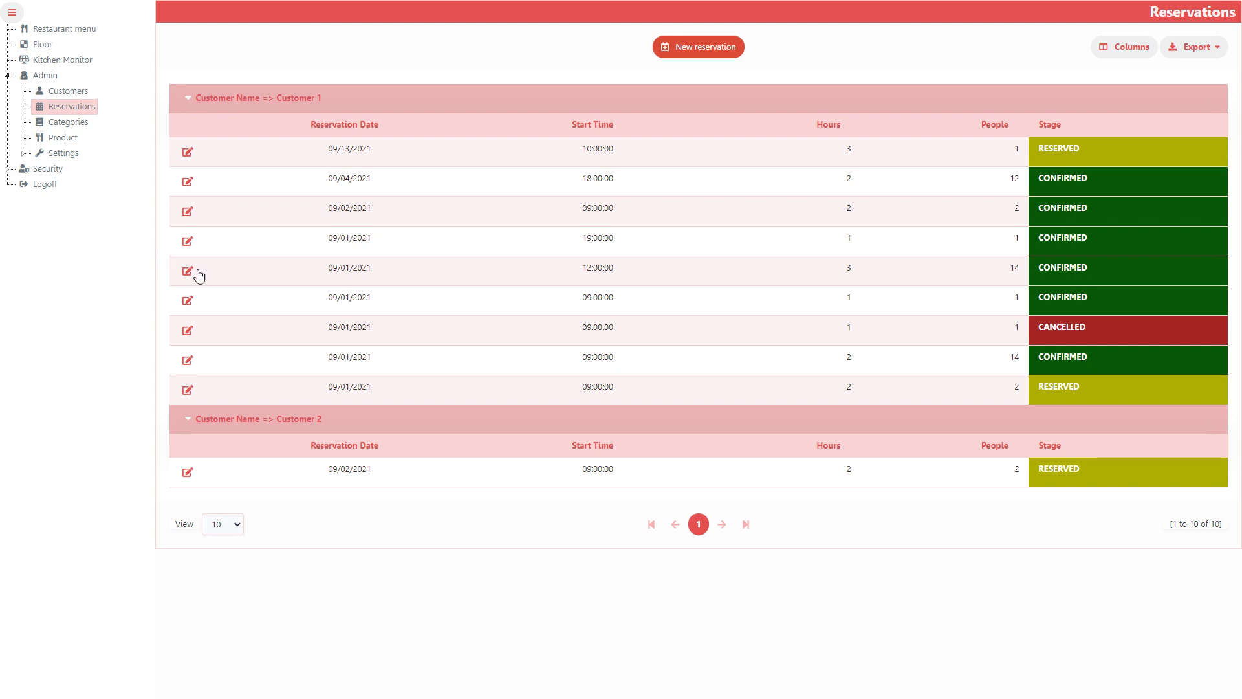
left_click(187, 152)
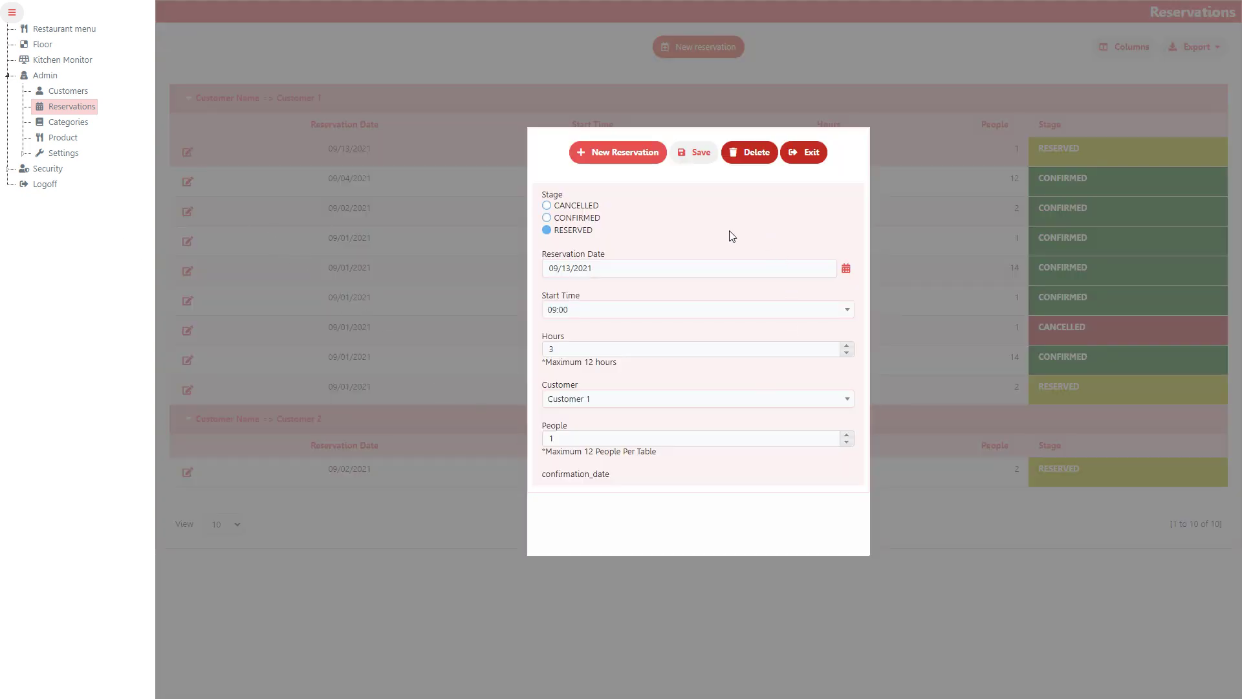
left_click(547, 206)
left_click(547, 218)
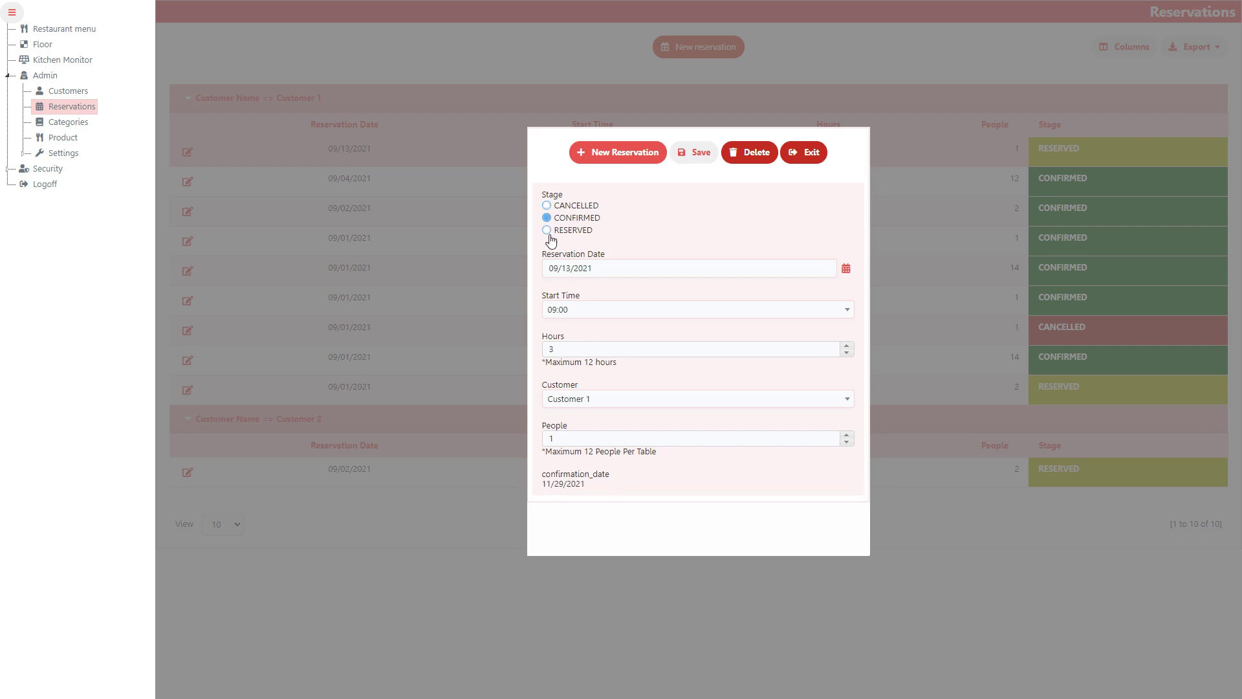
left_click(549, 231)
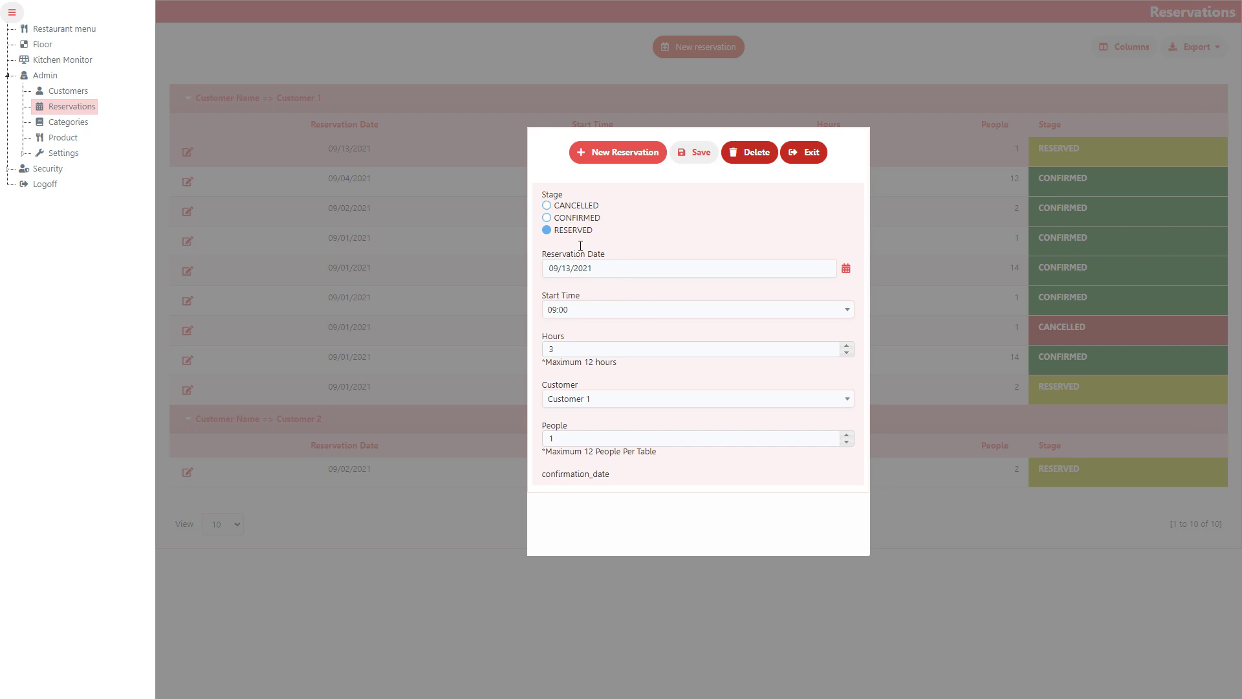
left_click(547, 218)
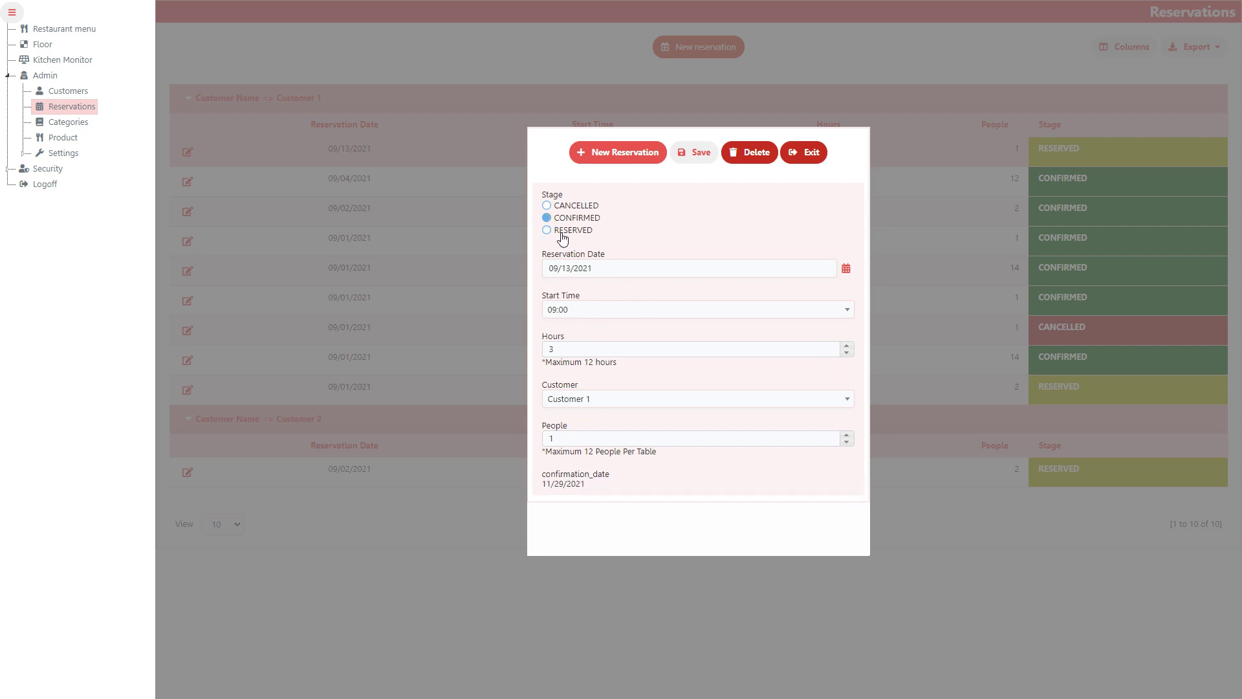
left_click(546, 206)
left_click_drag(547, 474, 611, 475)
triple_click(596, 487)
left_click(608, 487)
left_click(845, 436)
left_click(846, 435)
left_click(847, 398)
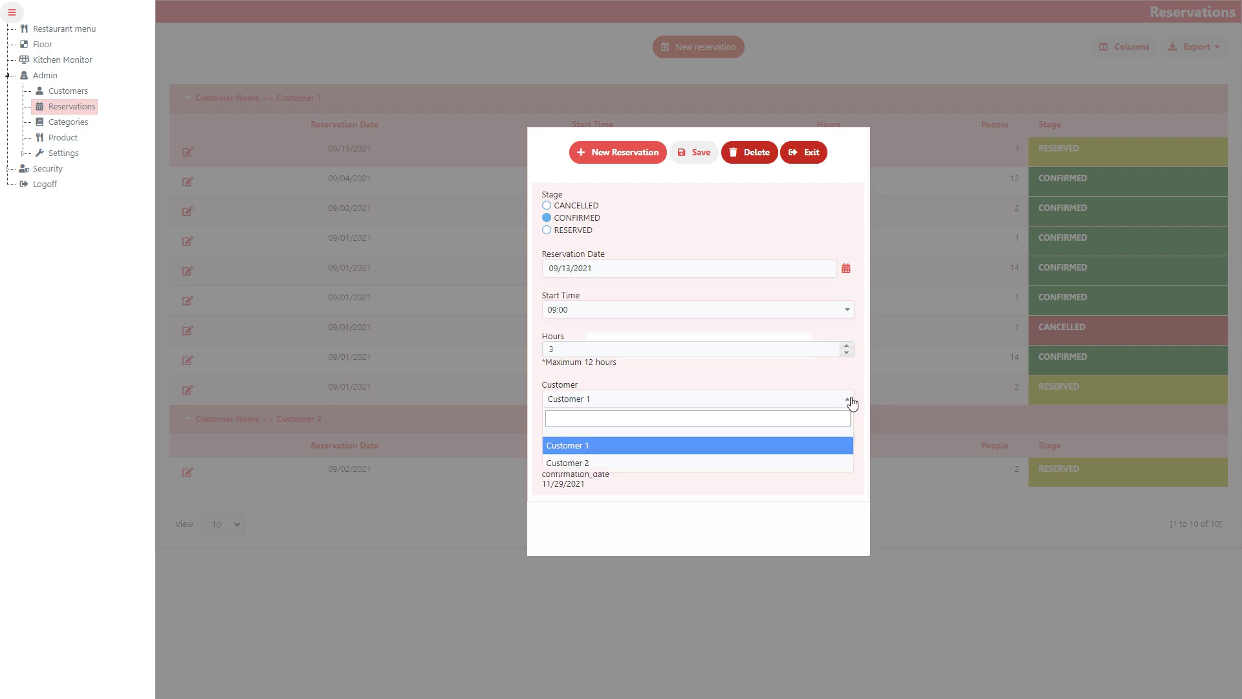
left_click(582, 463)
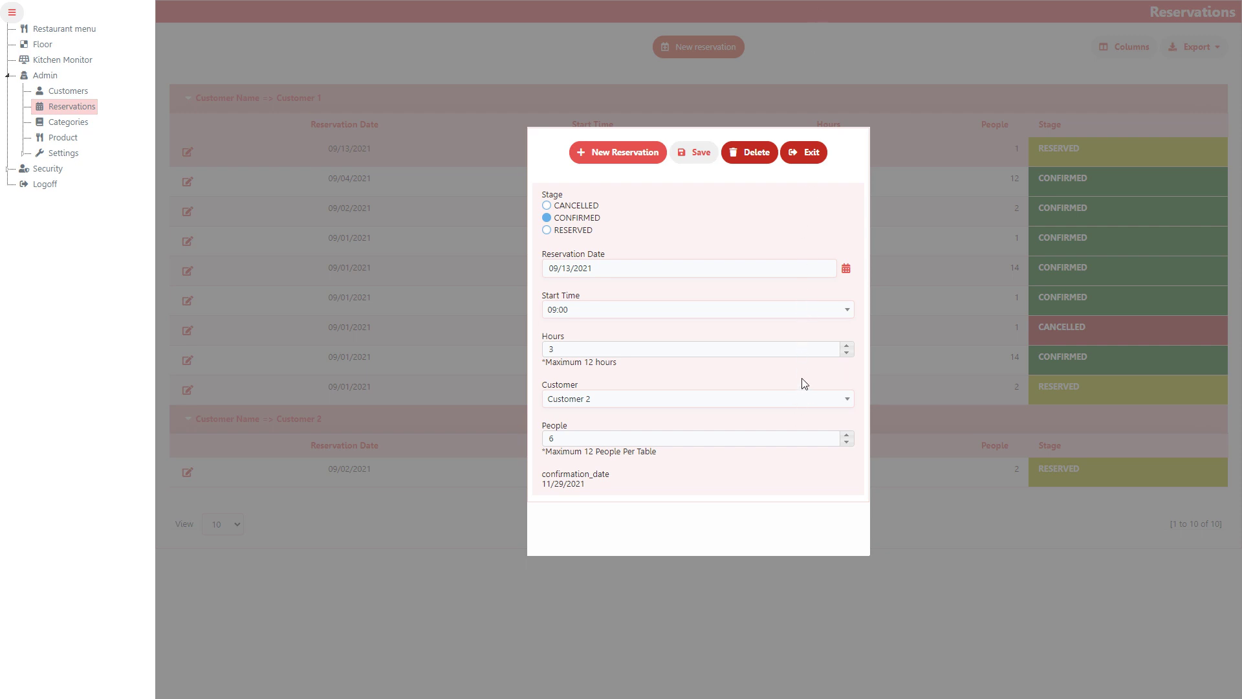
left_click(806, 152)
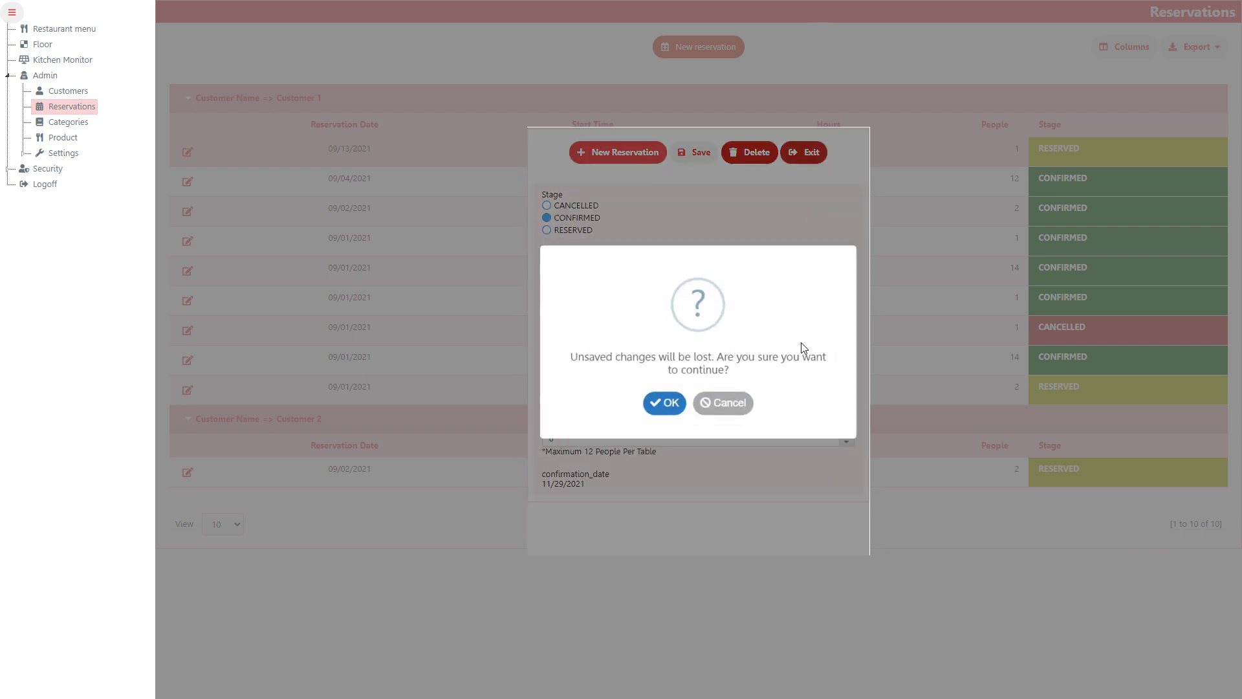
left_click(727, 406)
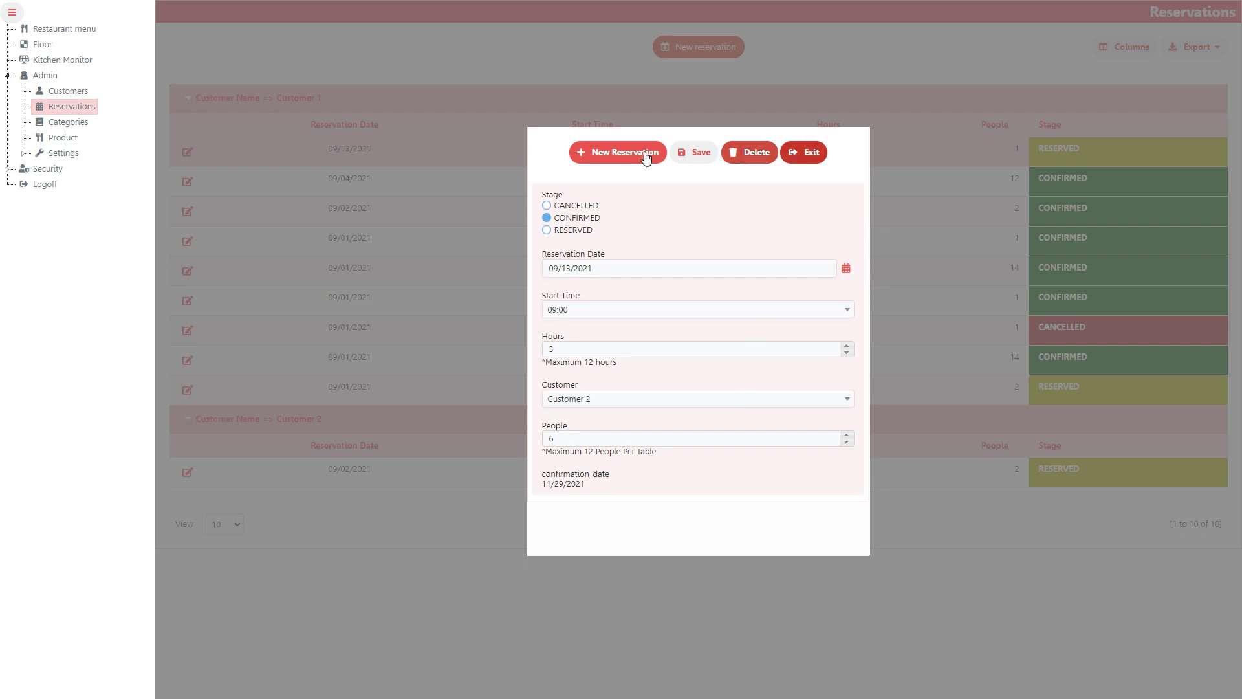
left_click(785, 162)
left_click(659, 405)
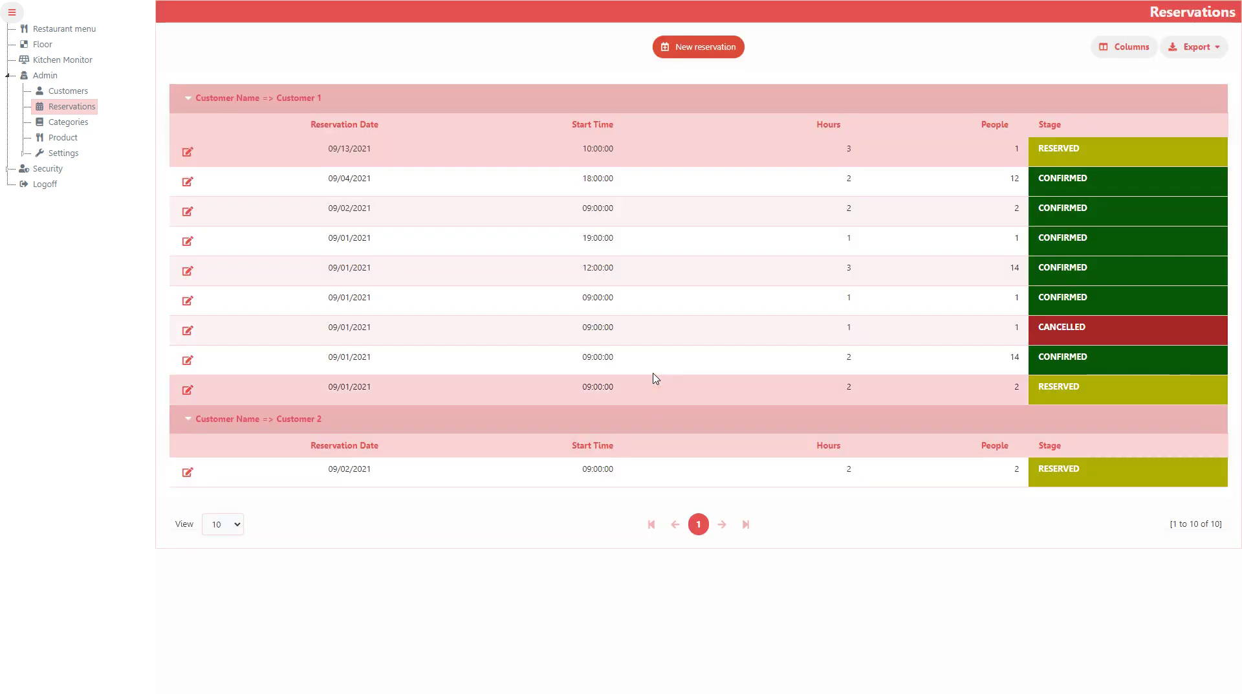
Insert a fifth category named 'New Item' into Categories, then go to the Product list
left_click(65, 121)
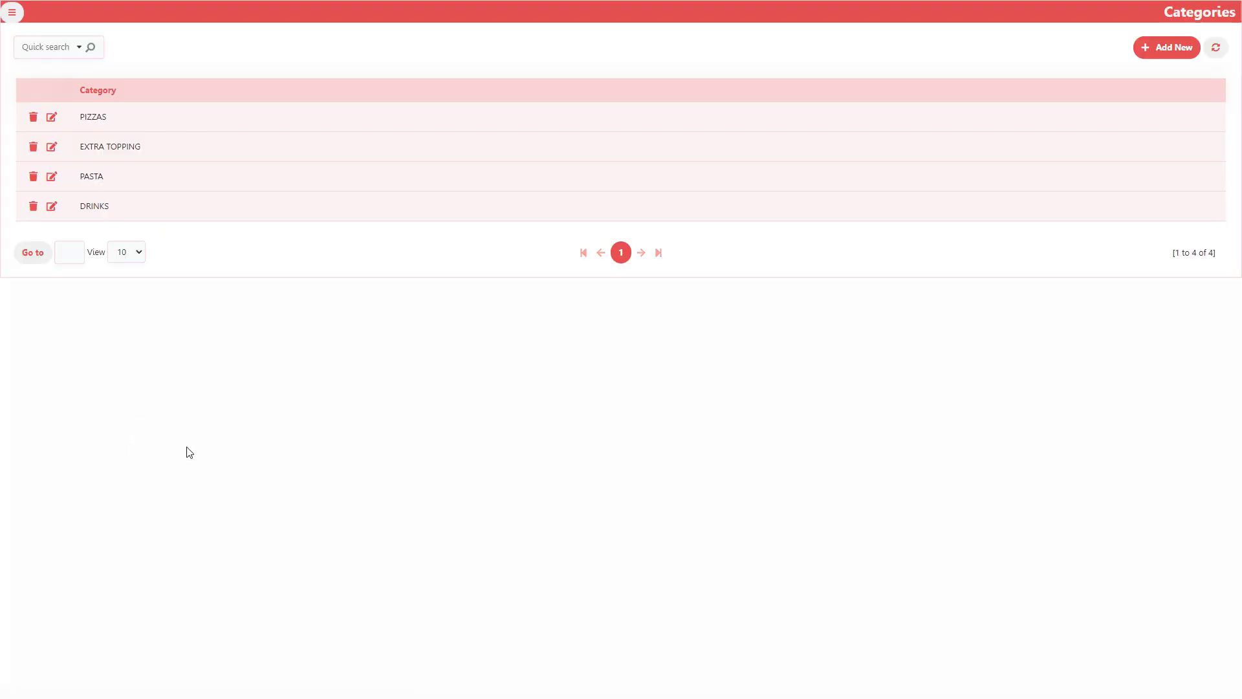
left_click(51, 120)
double_click(131, 122)
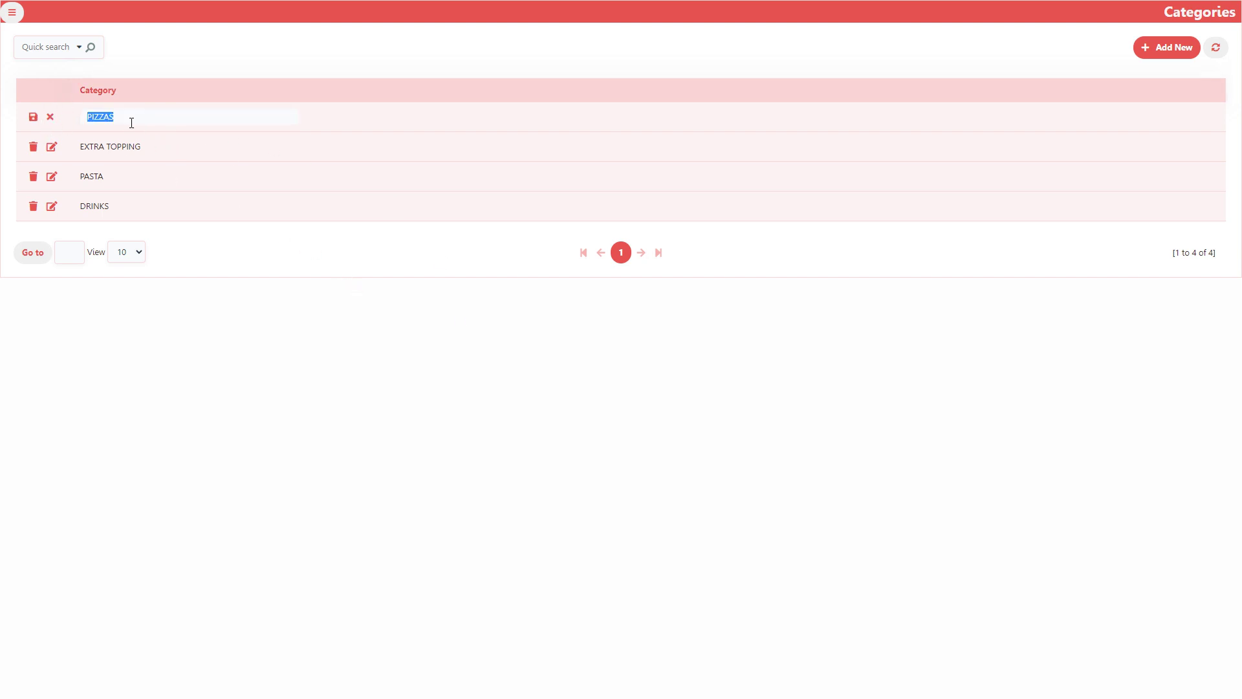
left_click(1172, 49)
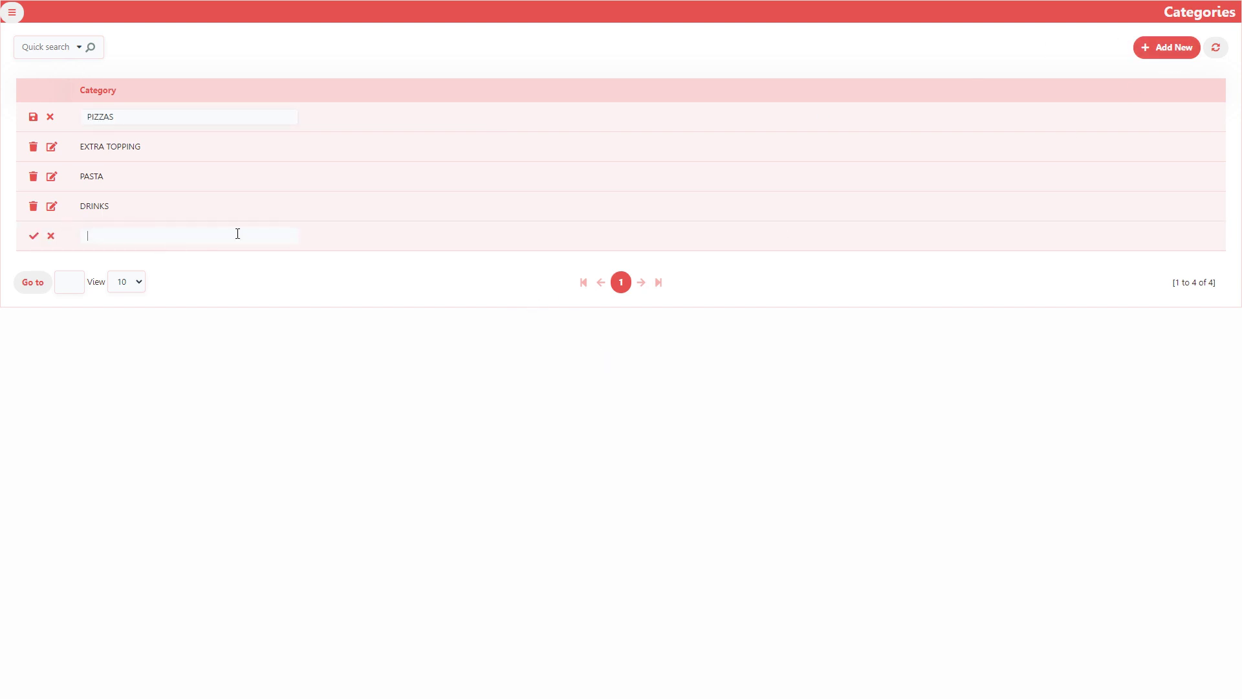
left_click(33, 117)
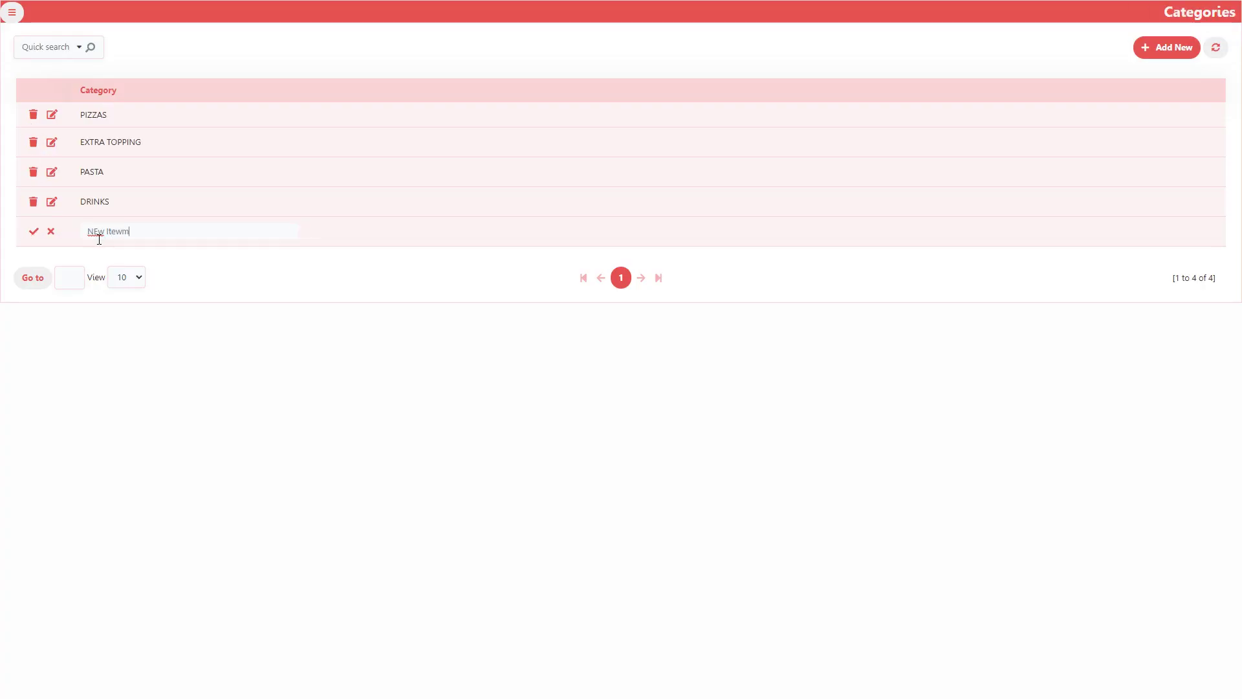
key("ctrl+a")
type("New Item")
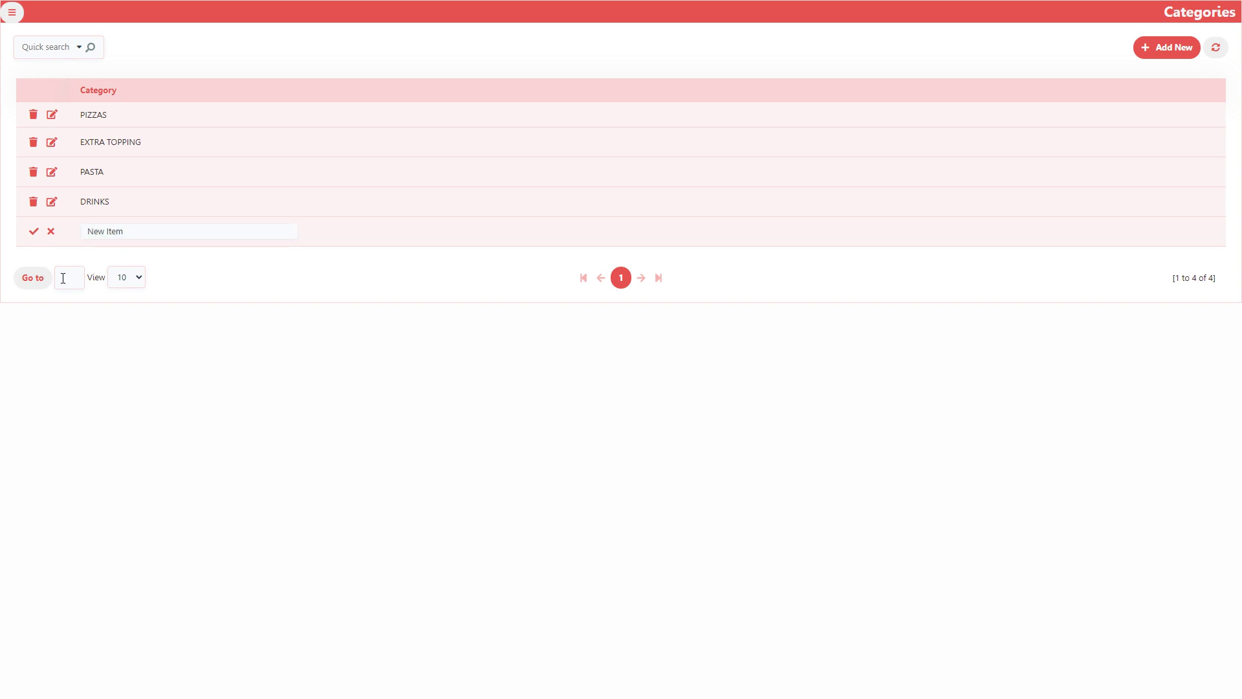
key("Return")
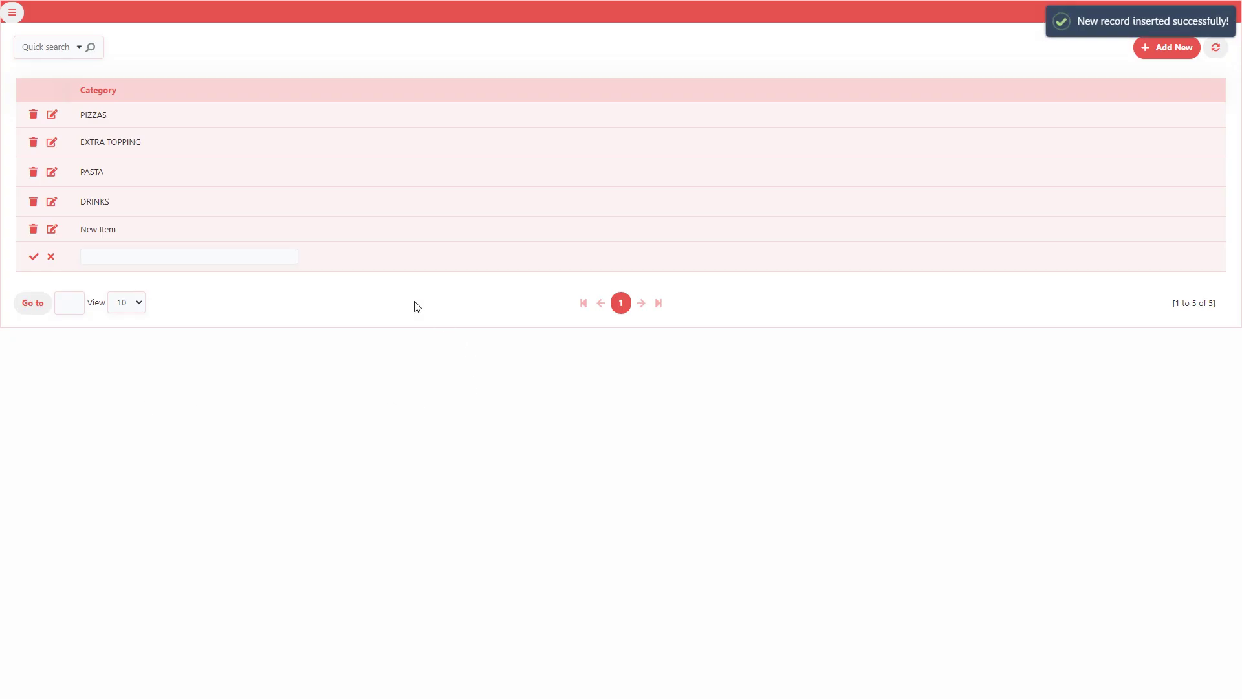
left_click(12, 12)
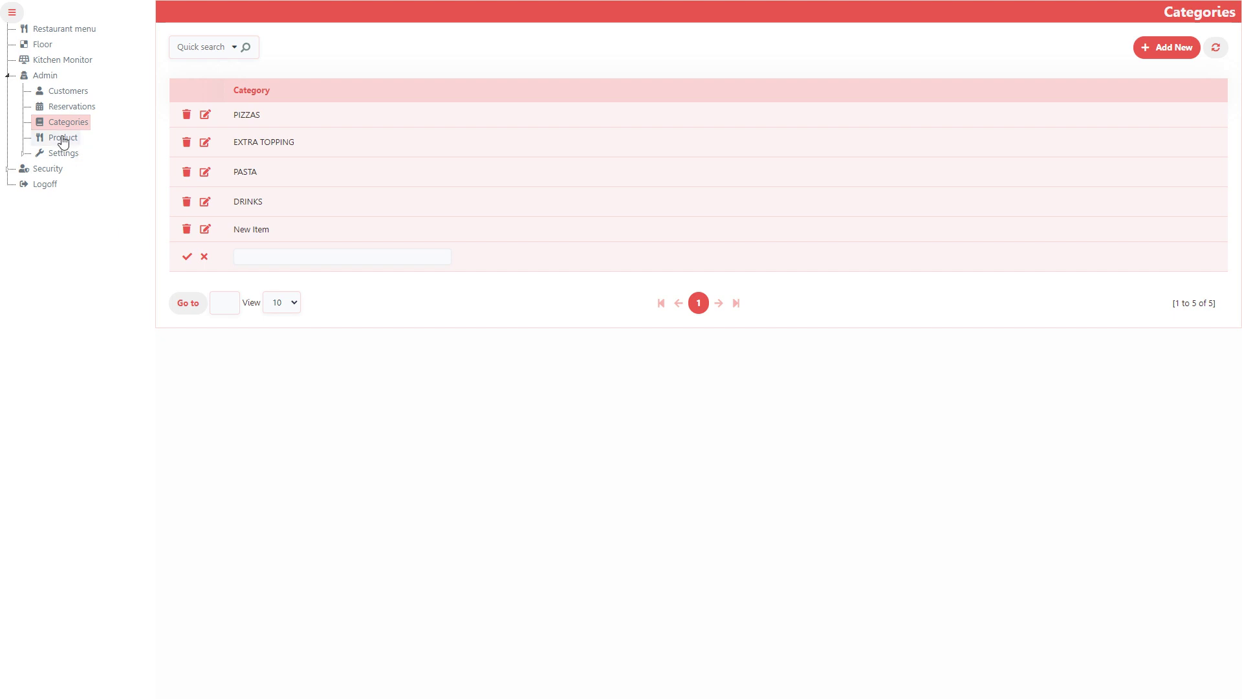
left_click(63, 138)
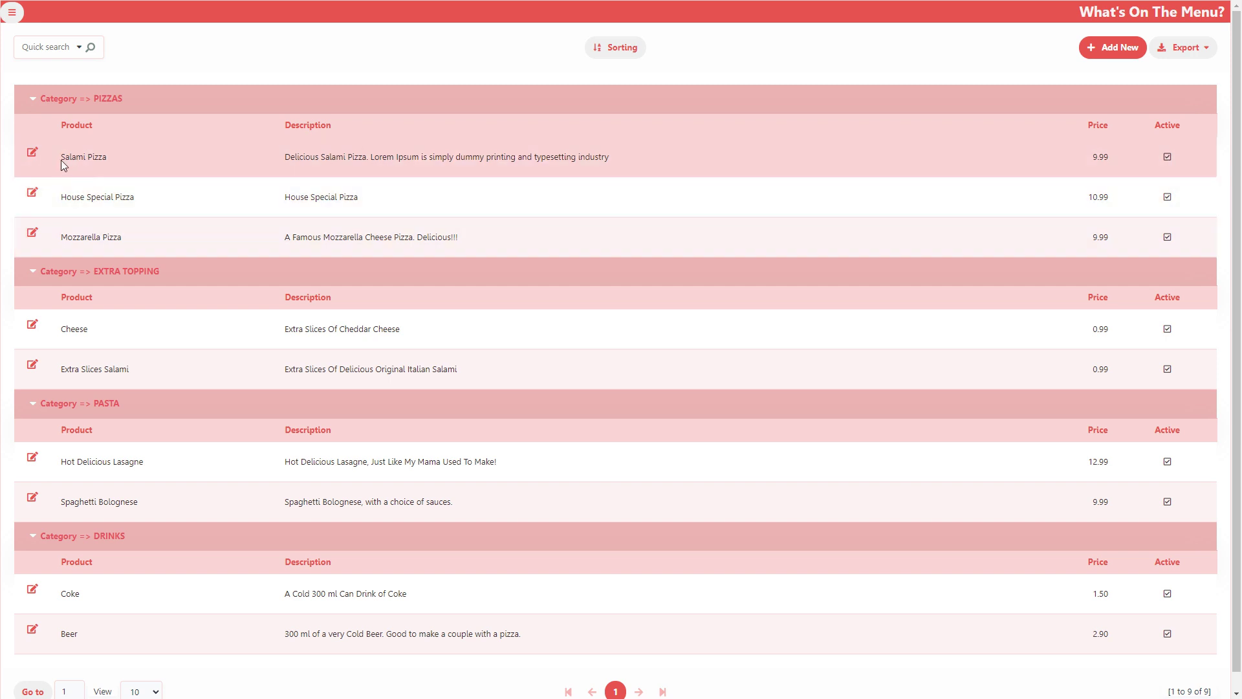
Open Salami Pizza for editing and look over its active flag, name and description
left_click(31, 154)
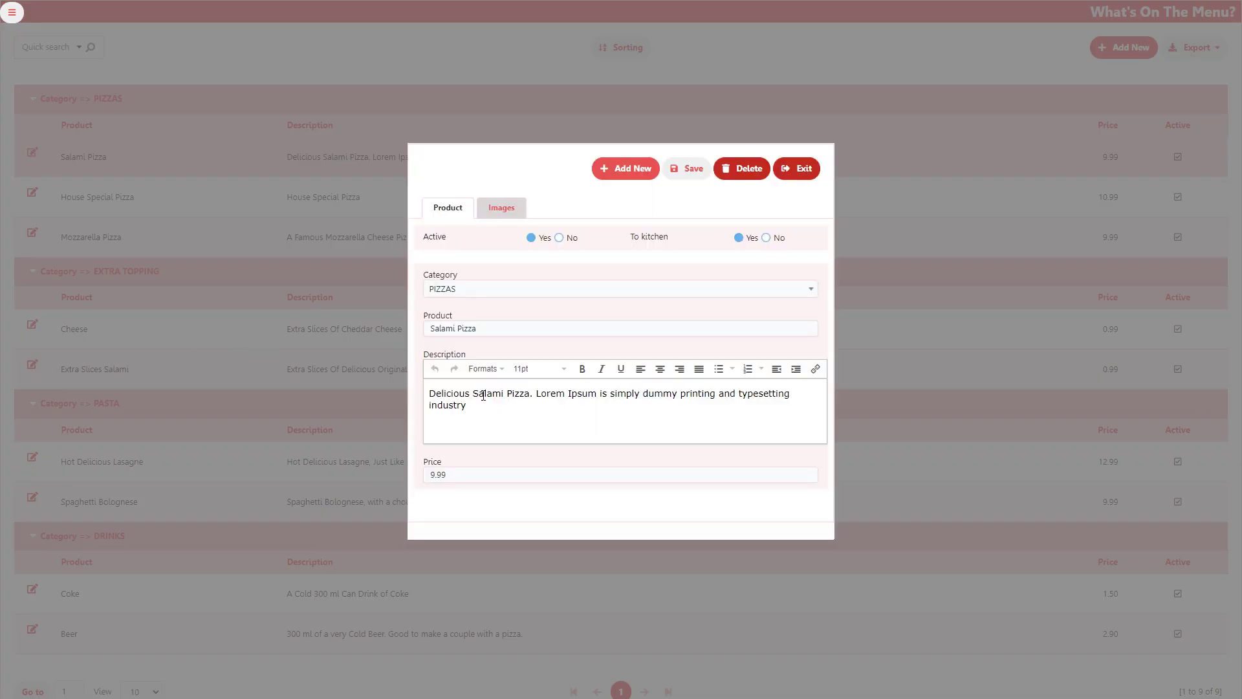
left_click(559, 237)
right_click(560, 237)
left_click(542, 253)
triple_click(522, 330)
left_click(538, 407)
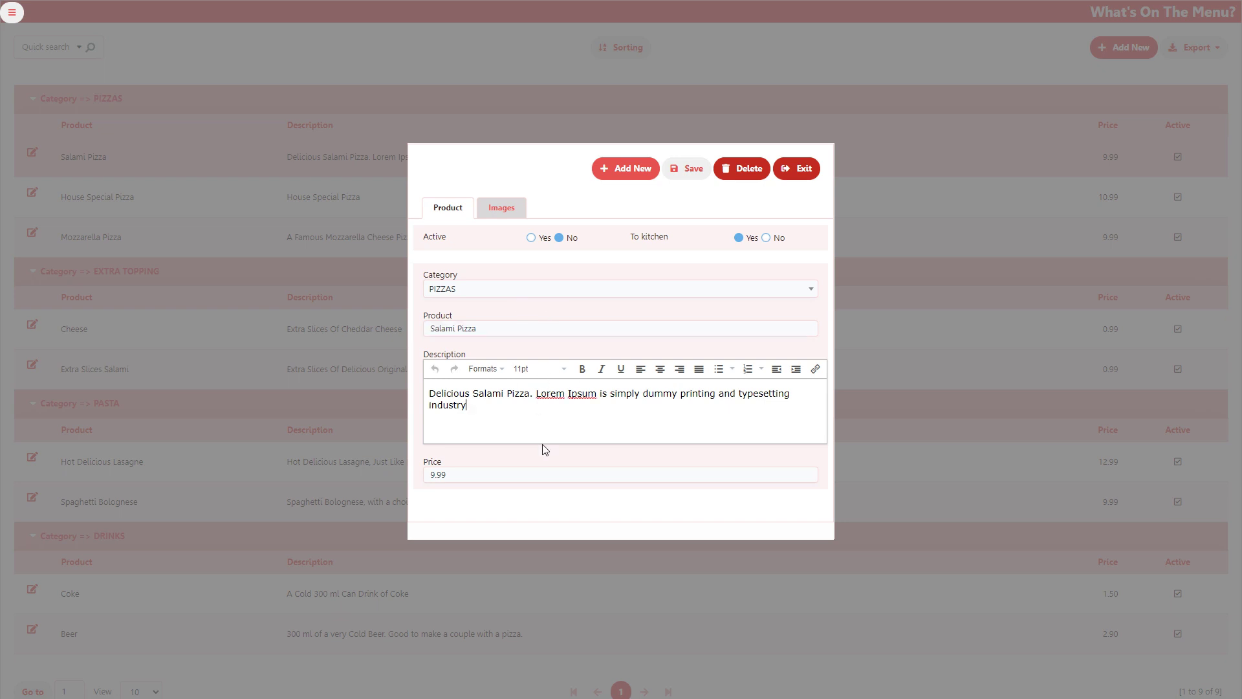
View the product's images, exit without saving, and expand the Settings pages
left_click(502, 208)
scroll(647, 369, "down", 1)
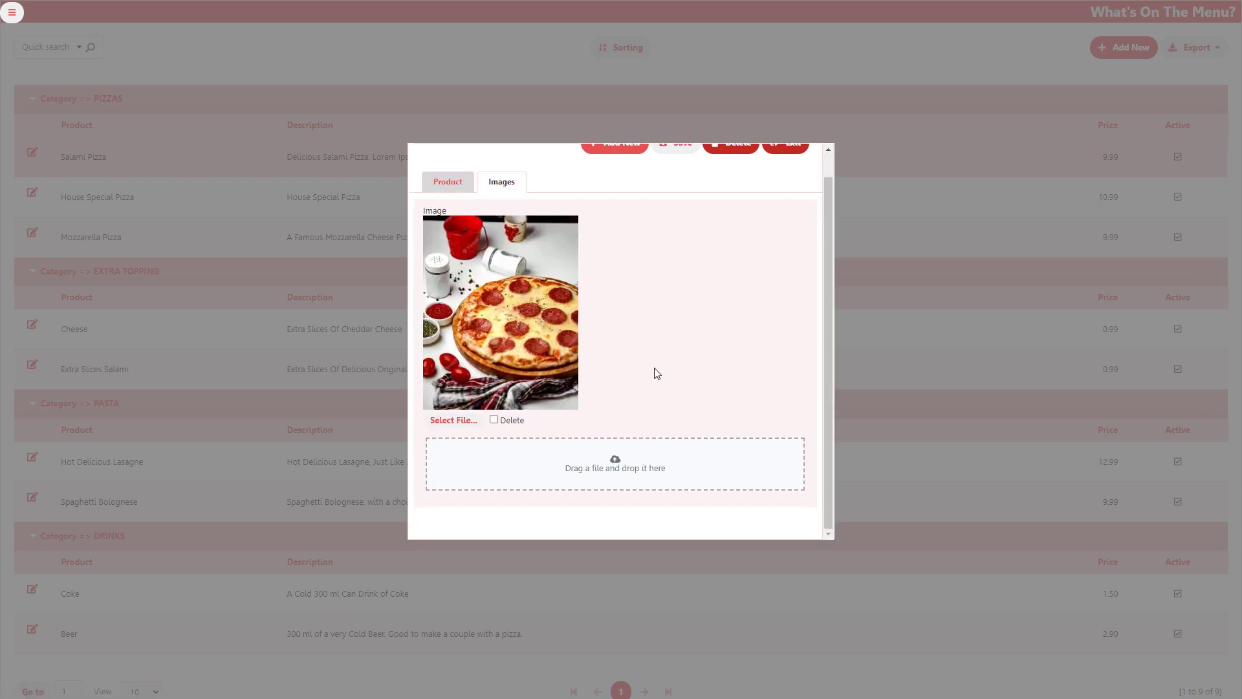
scroll(673, 369, "up", 1)
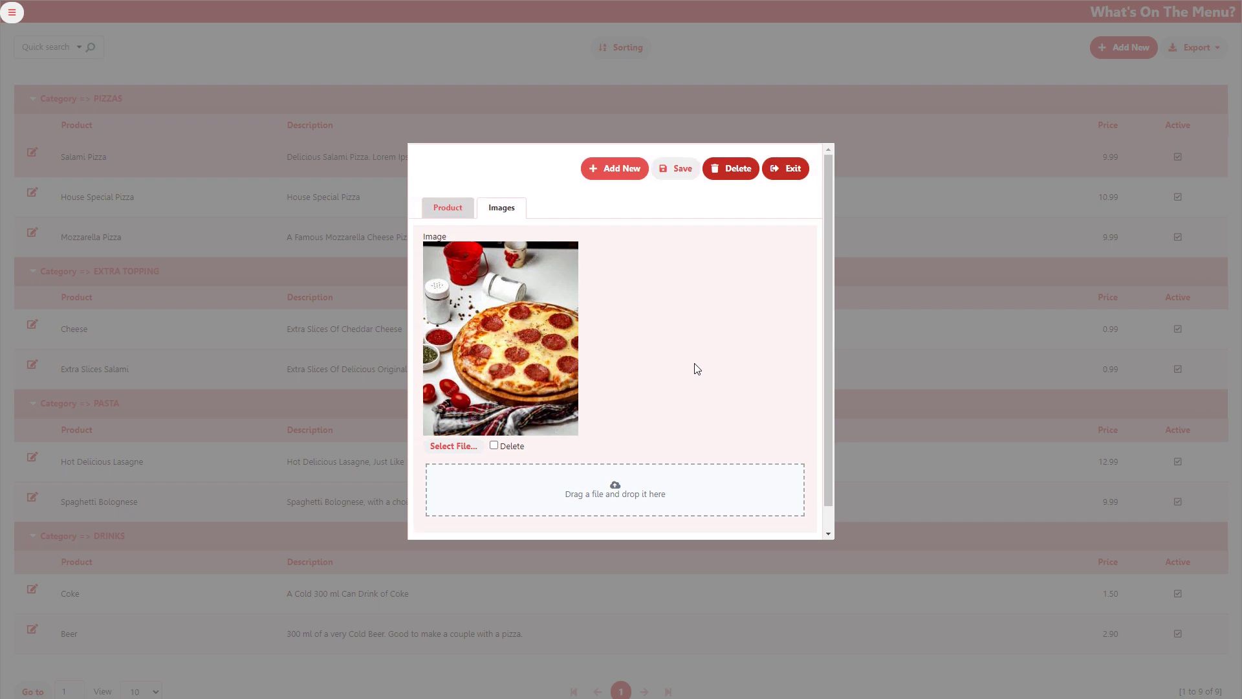
left_click(790, 170)
left_click(582, 398)
left_click(12, 12)
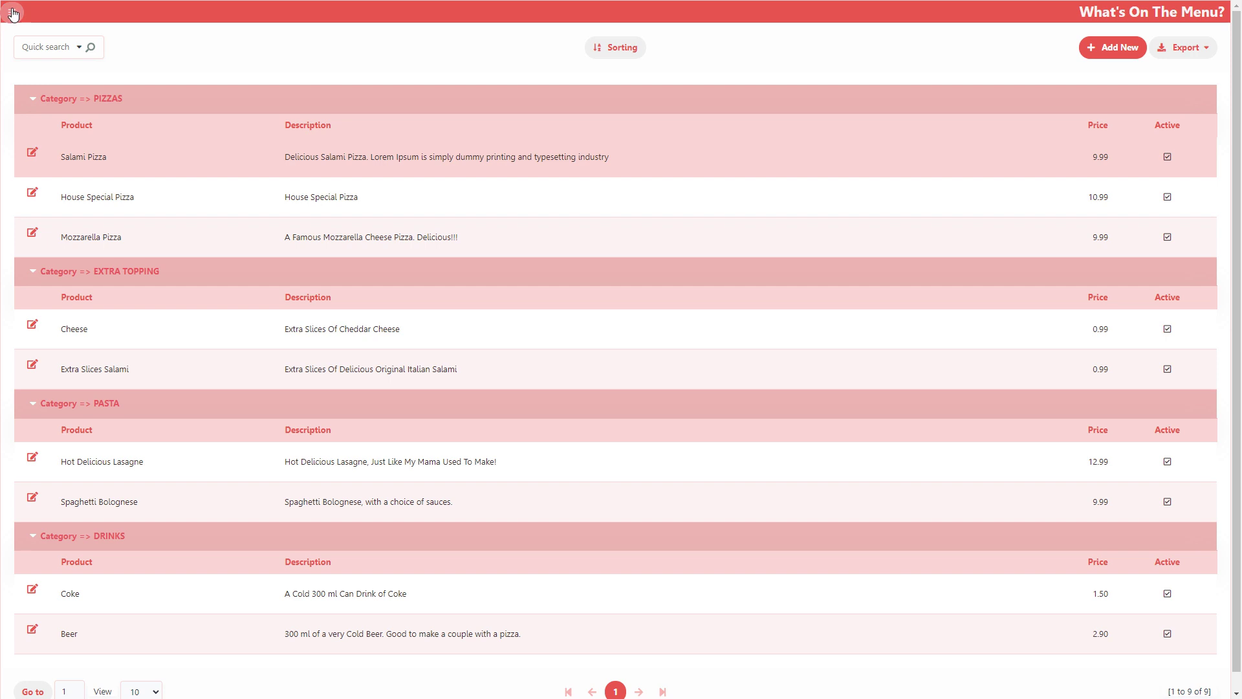
left_click(60, 153)
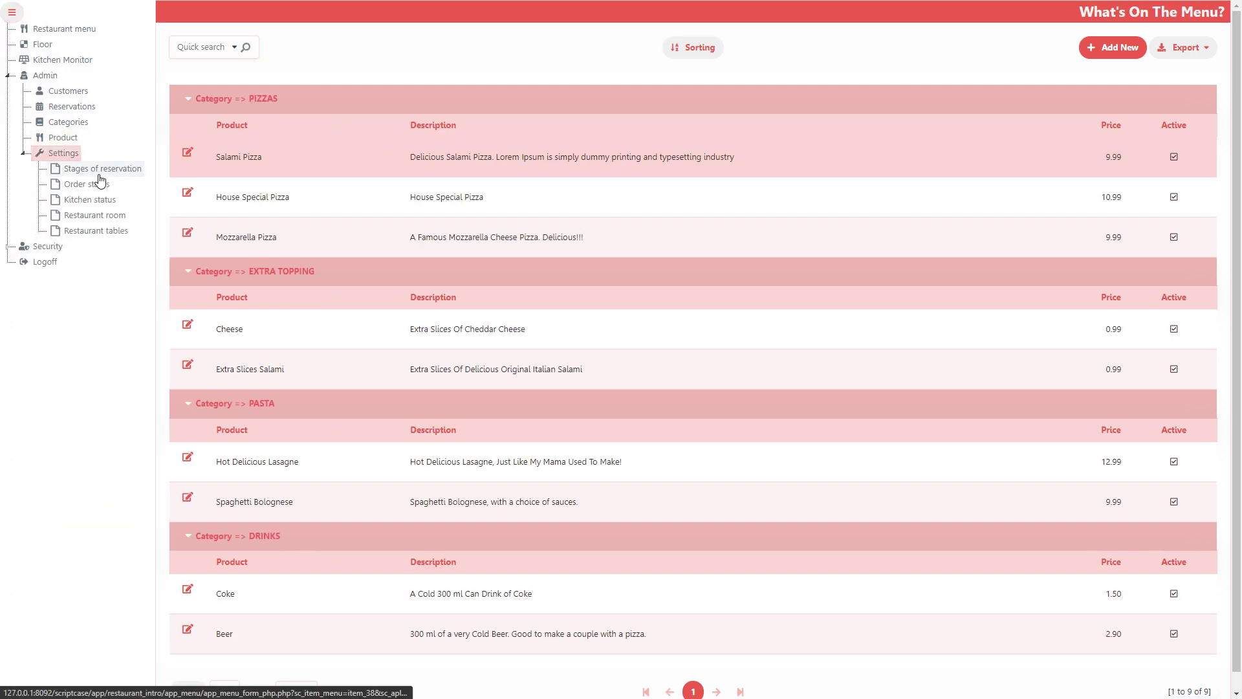
Browse the Stages of reservation, Order status, Kitchen status and Restaurant room settings pages
left_click(97, 170)
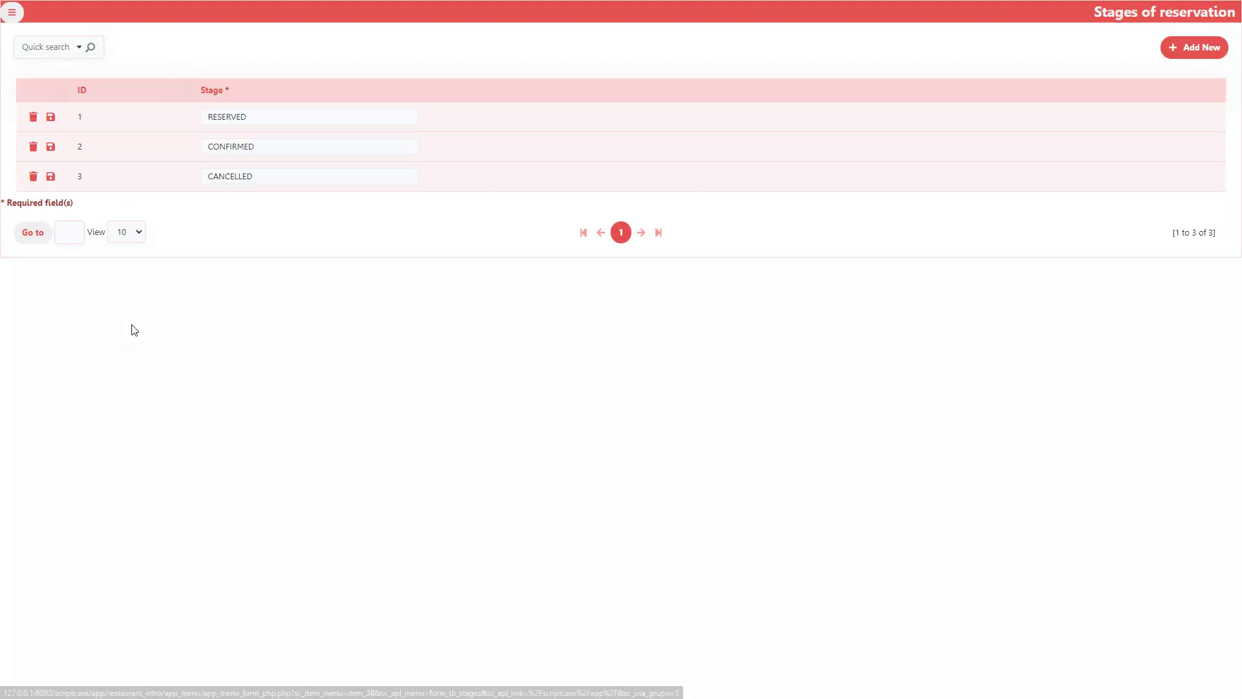
left_click(12, 12)
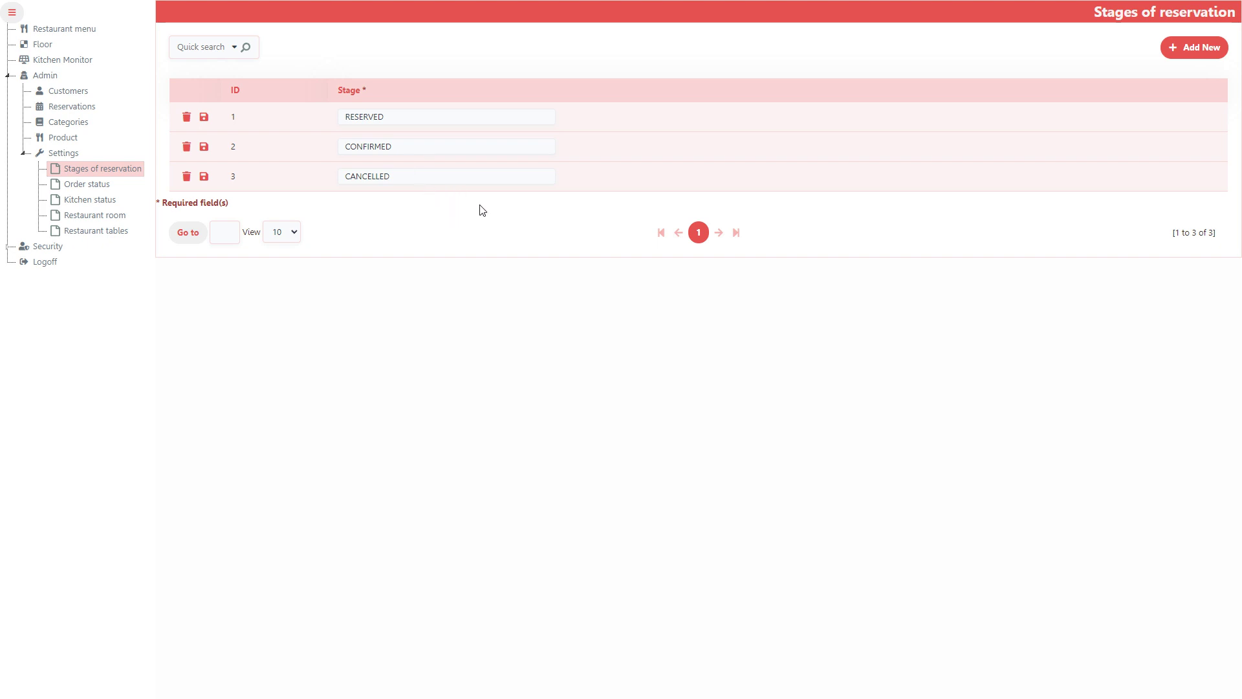
left_click(78, 184)
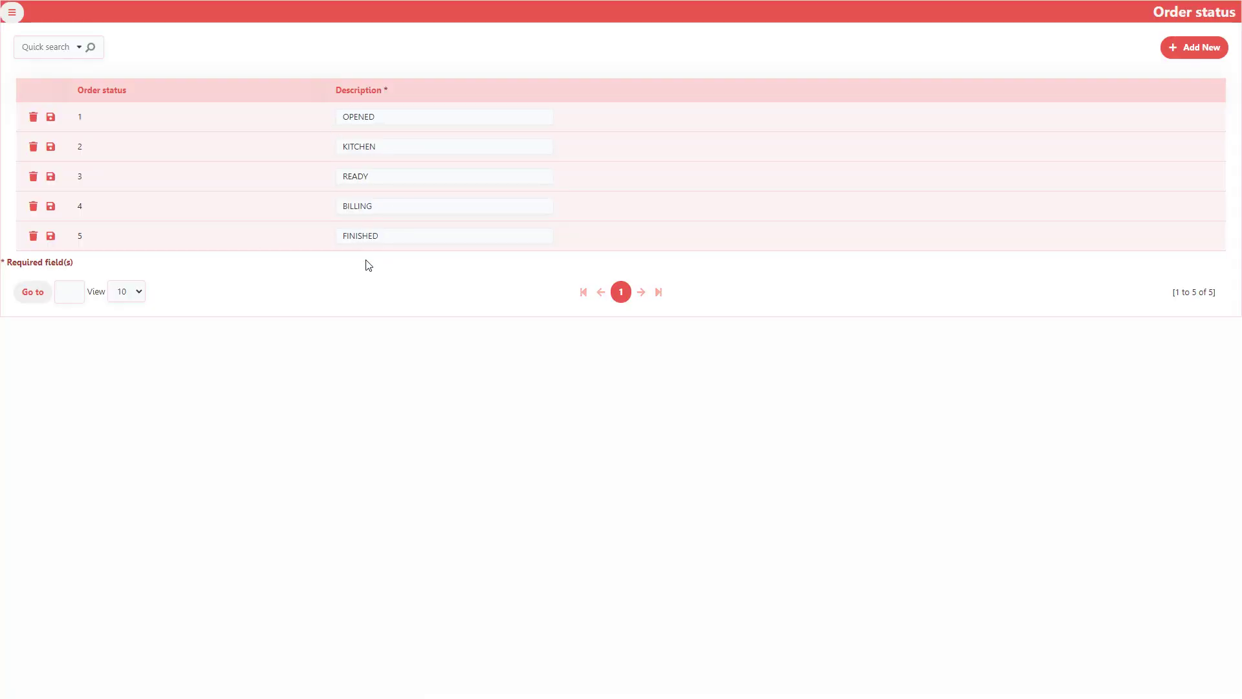
left_click(12, 12)
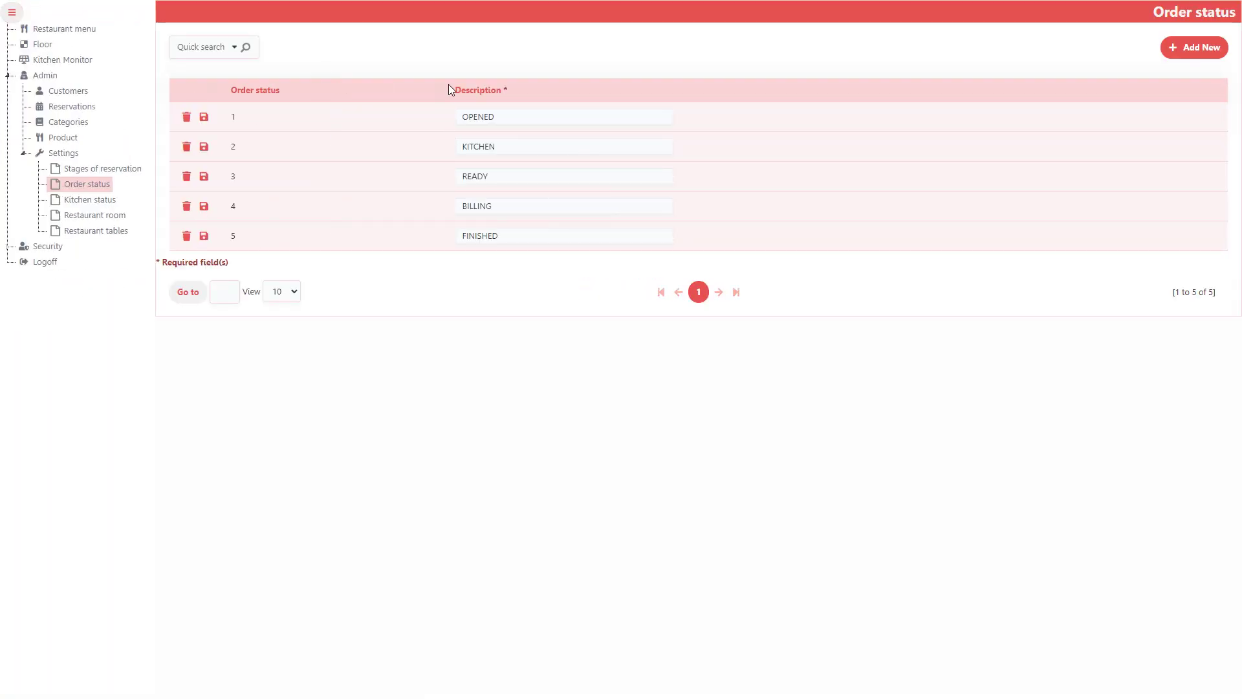
left_click(81, 201)
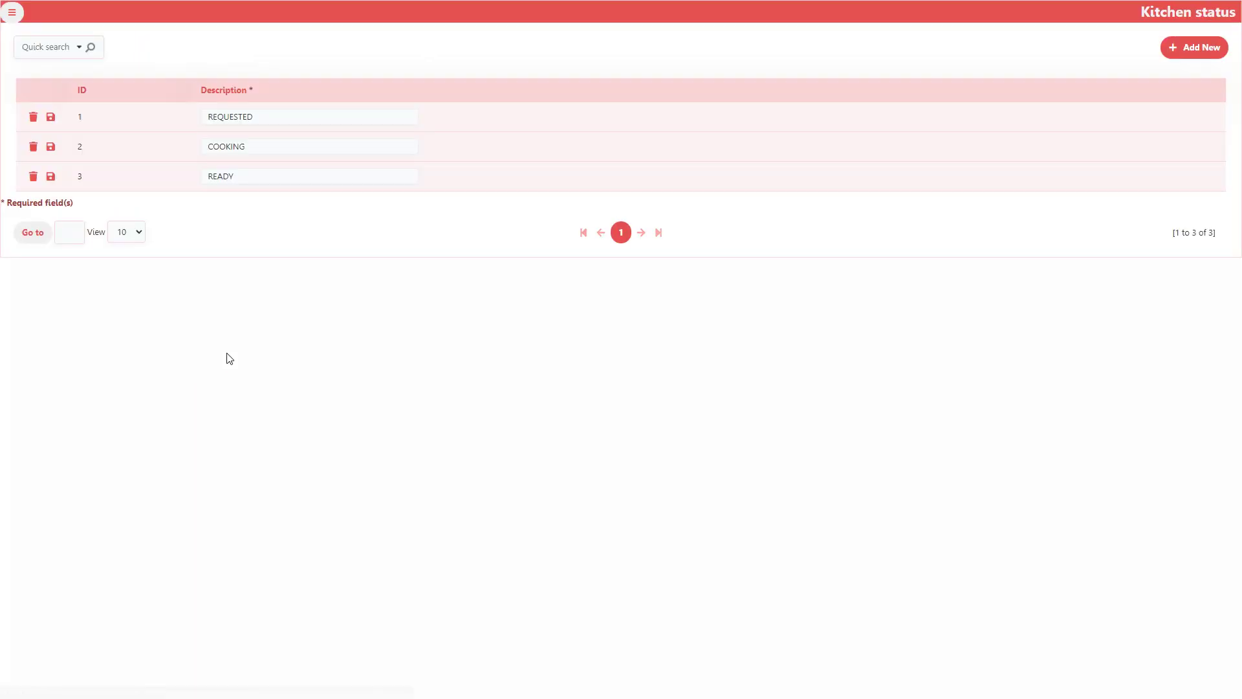
left_click(12, 12)
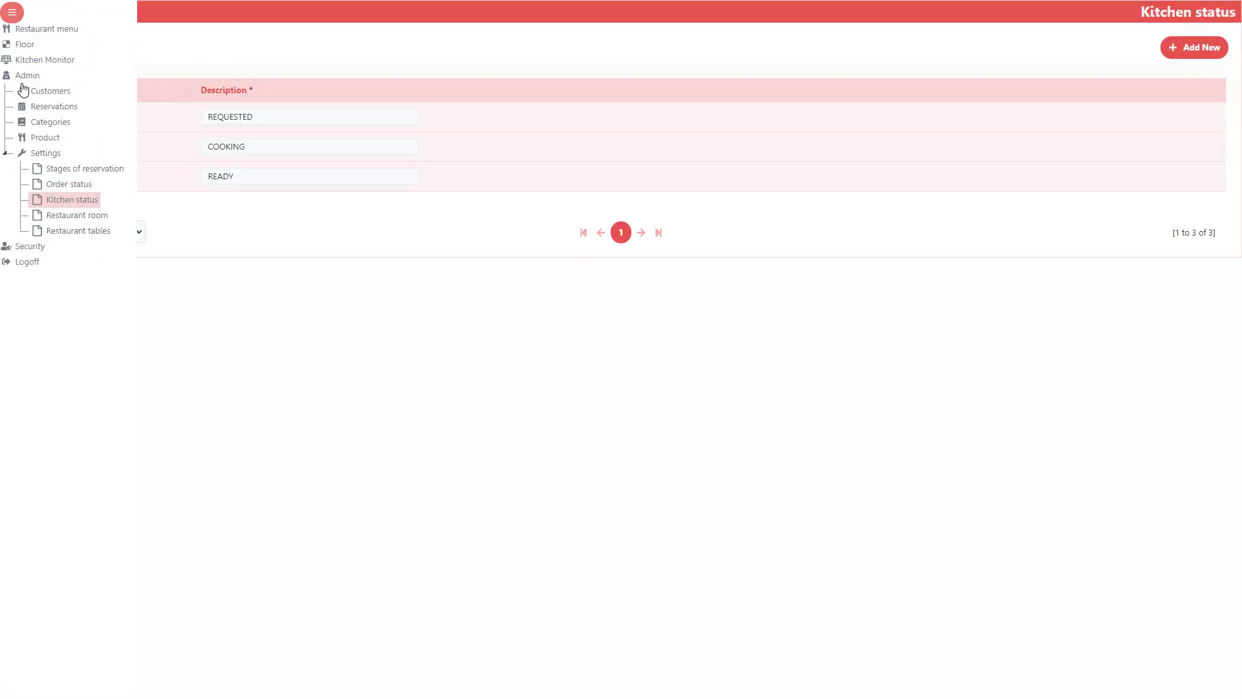
left_click(87, 217)
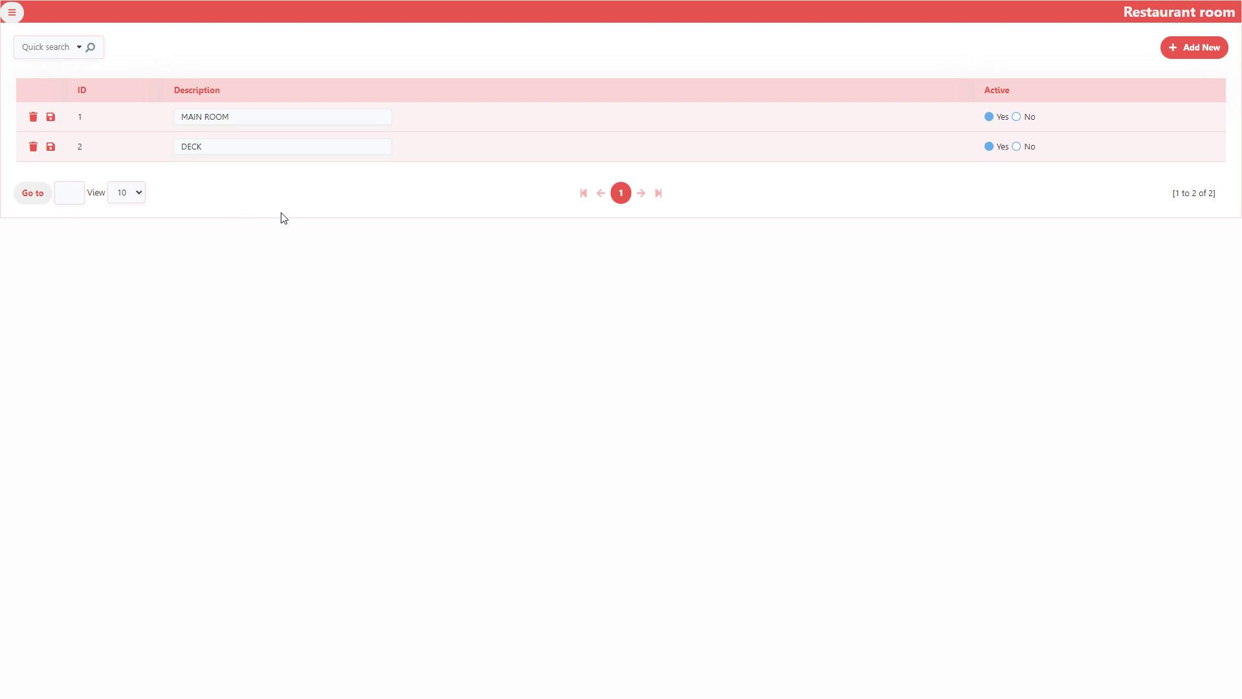
Open the Restaurant tables list of 16 tables, then expand the Security section
left_click(11, 14)
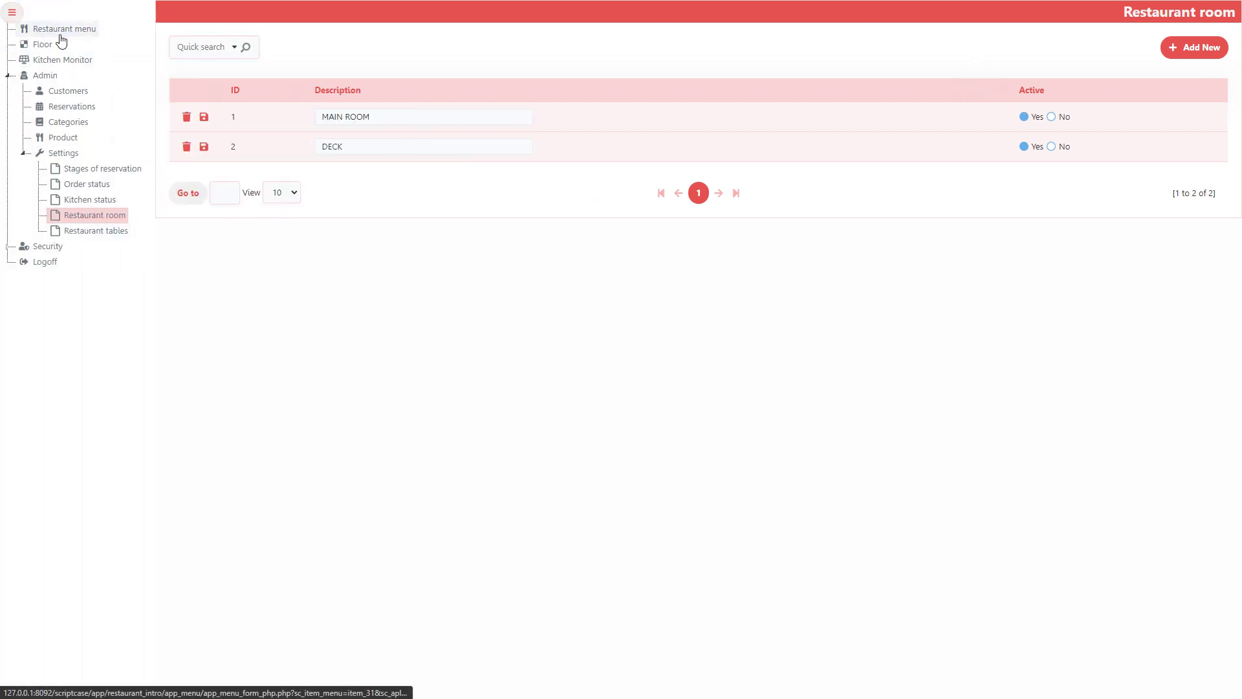
left_click(97, 233)
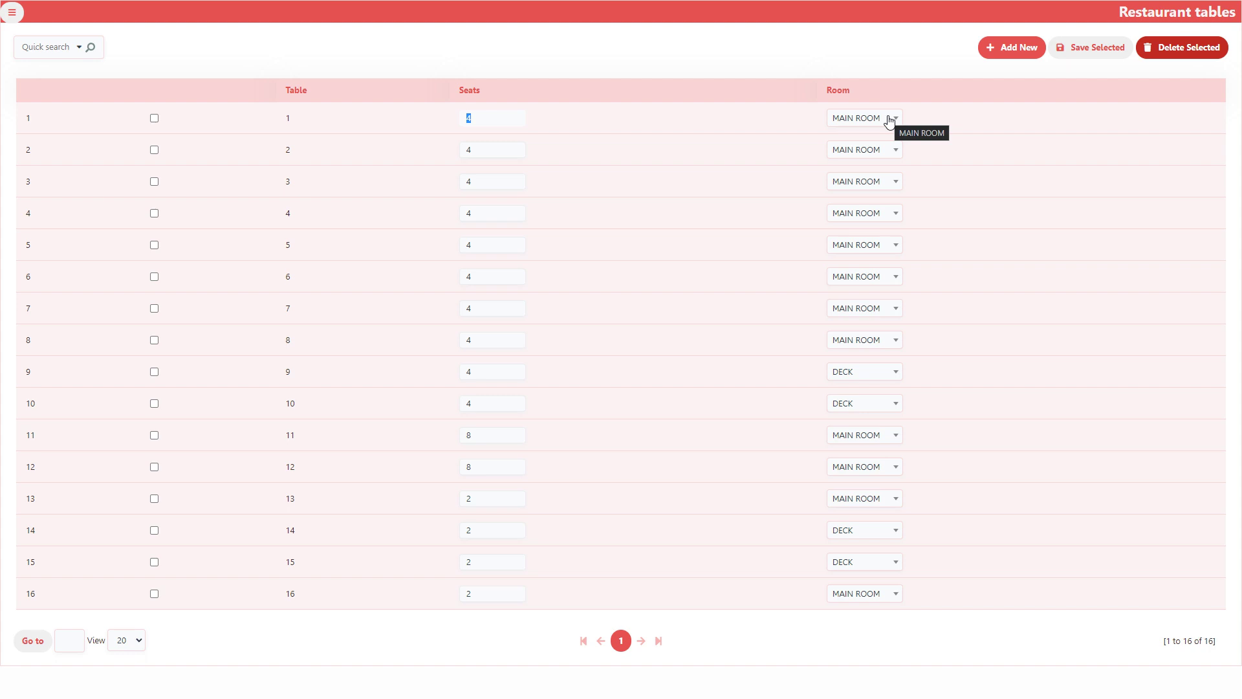
left_click(811, 64)
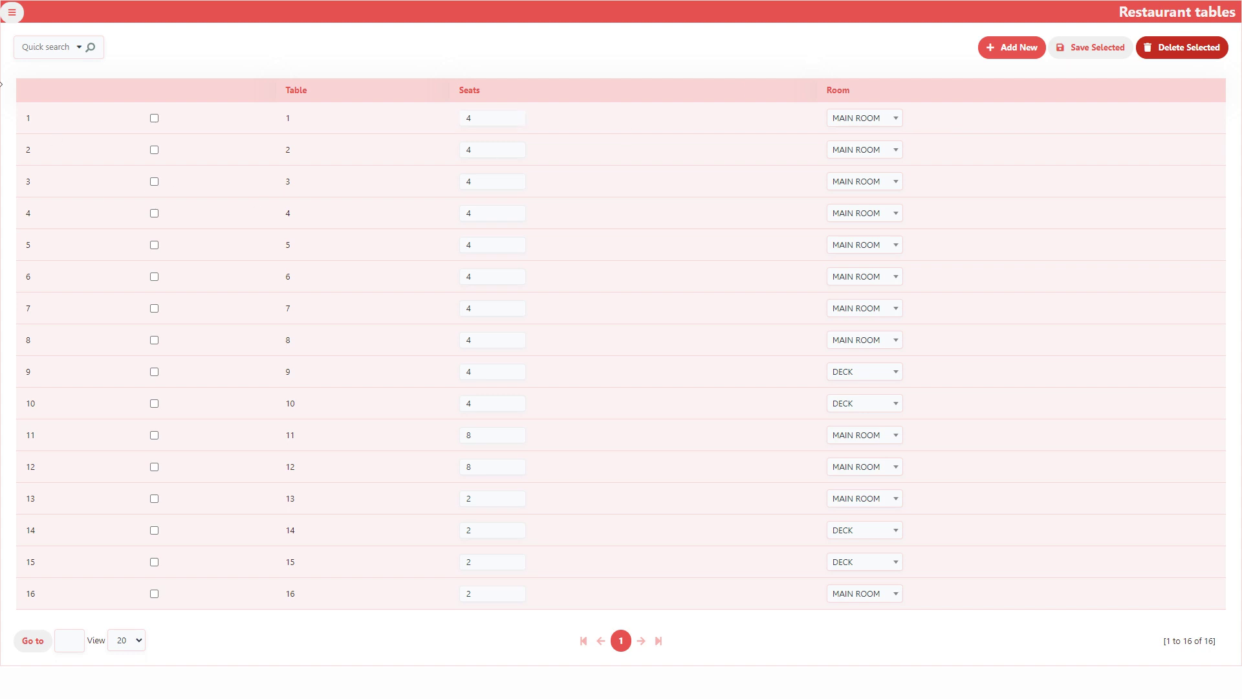
left_click(12, 12)
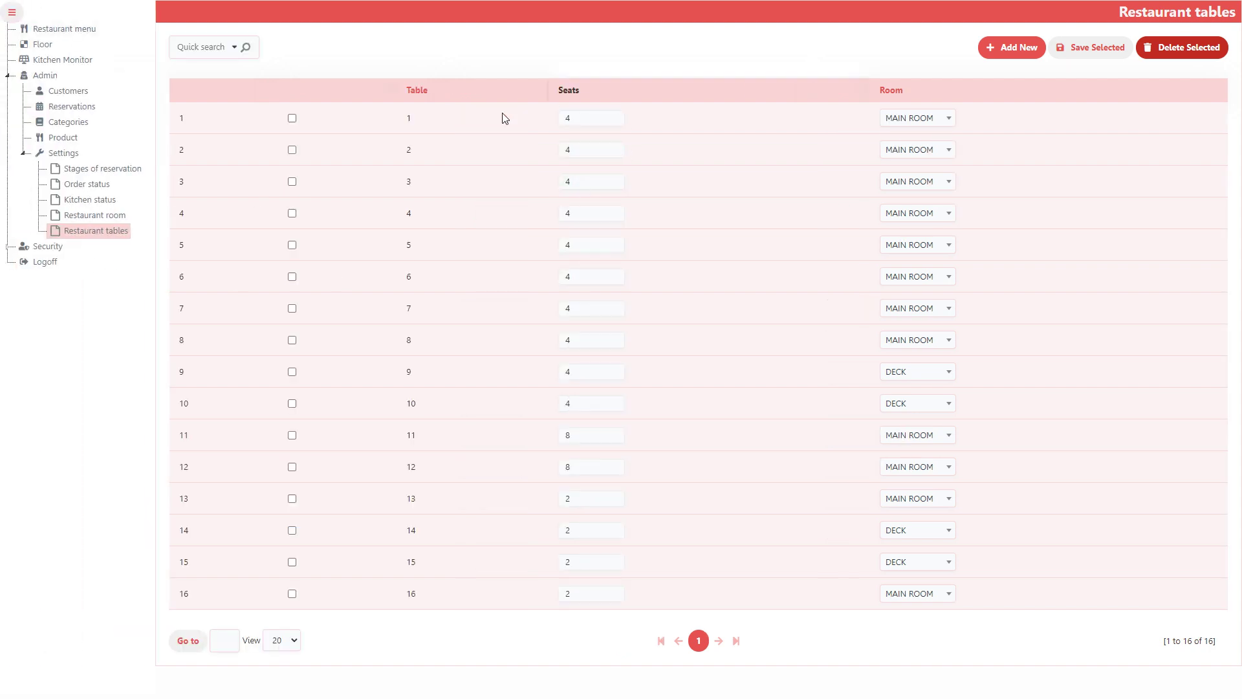
left_click(9, 247)
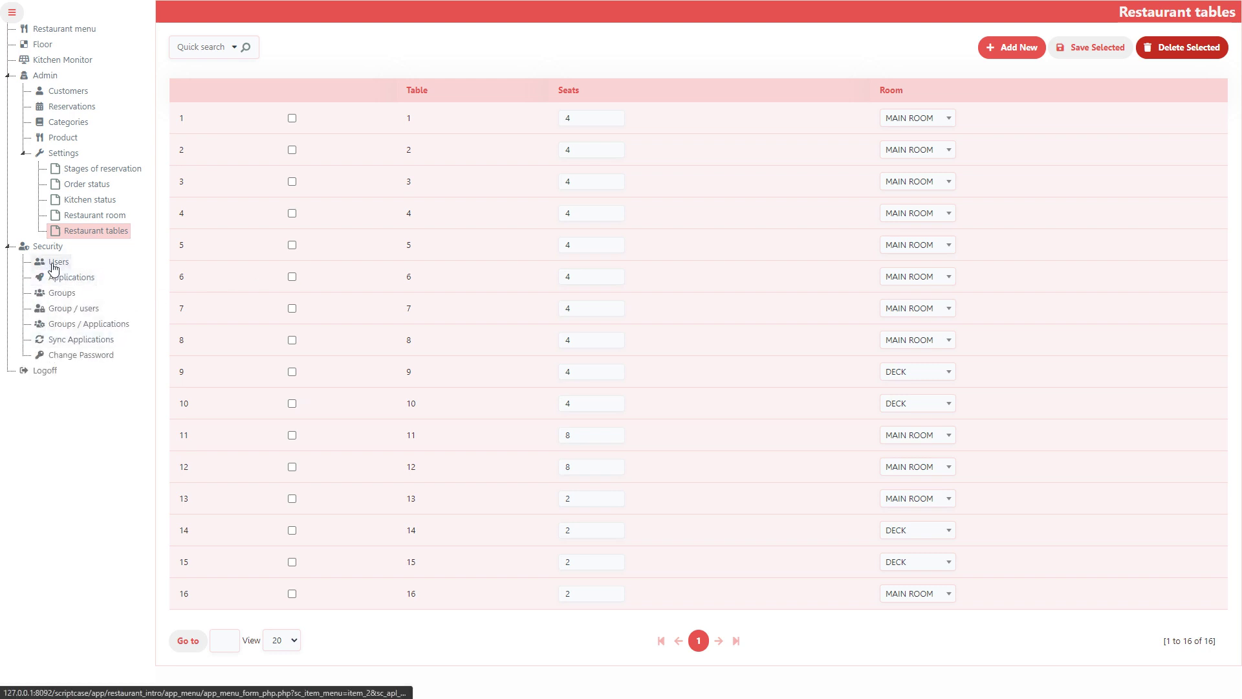
Open the Users list and view the admin user's record without changes
left_click(57, 262)
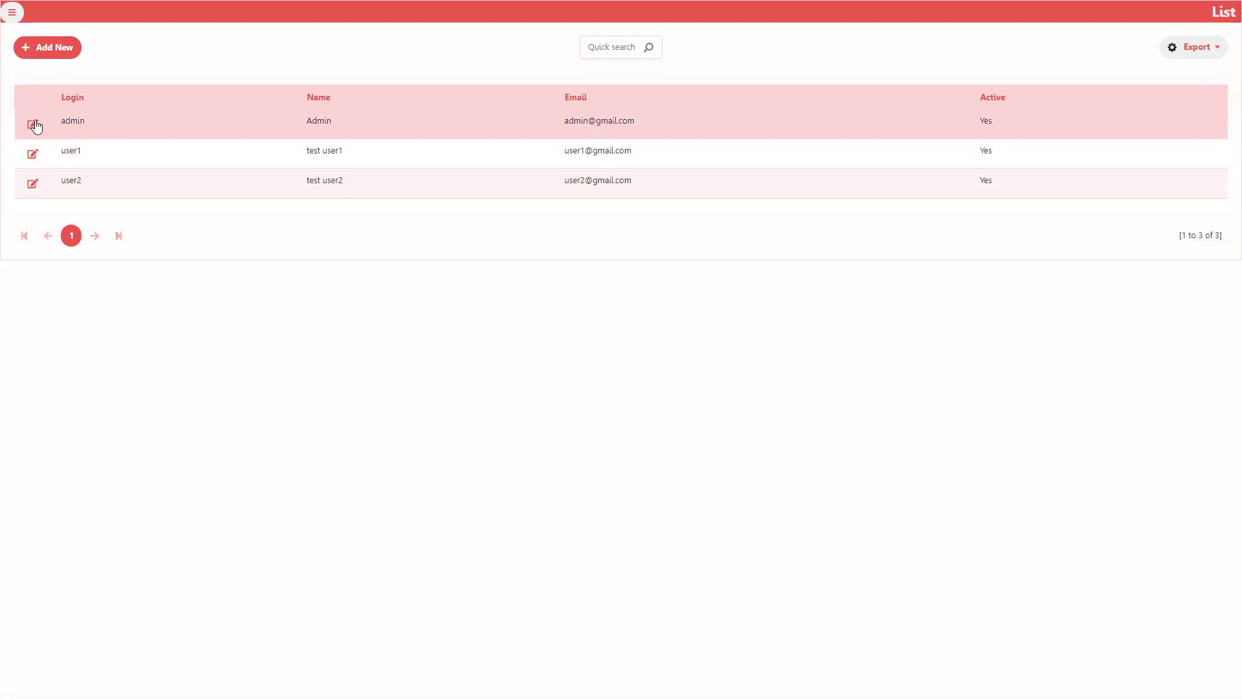
left_click(33, 124)
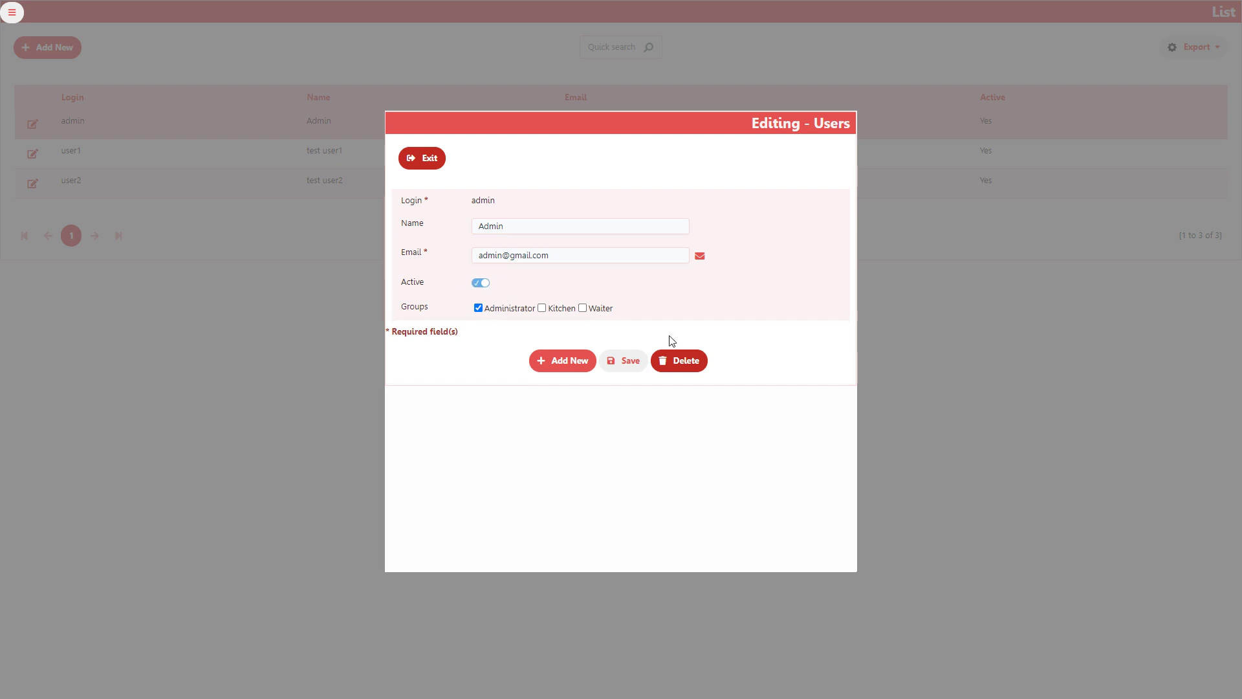
left_click(430, 160)
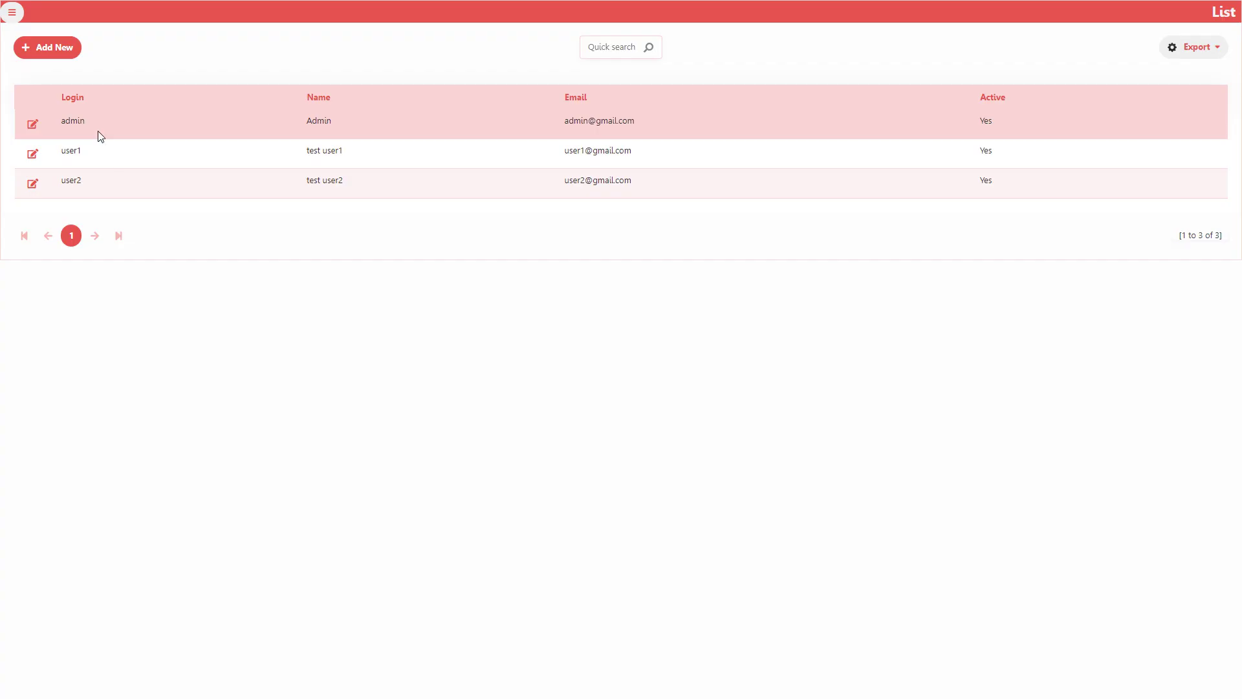
Visit the Applications list, the Sync Applications page, and then the Groups list
left_click(12, 12)
left_click(64, 279)
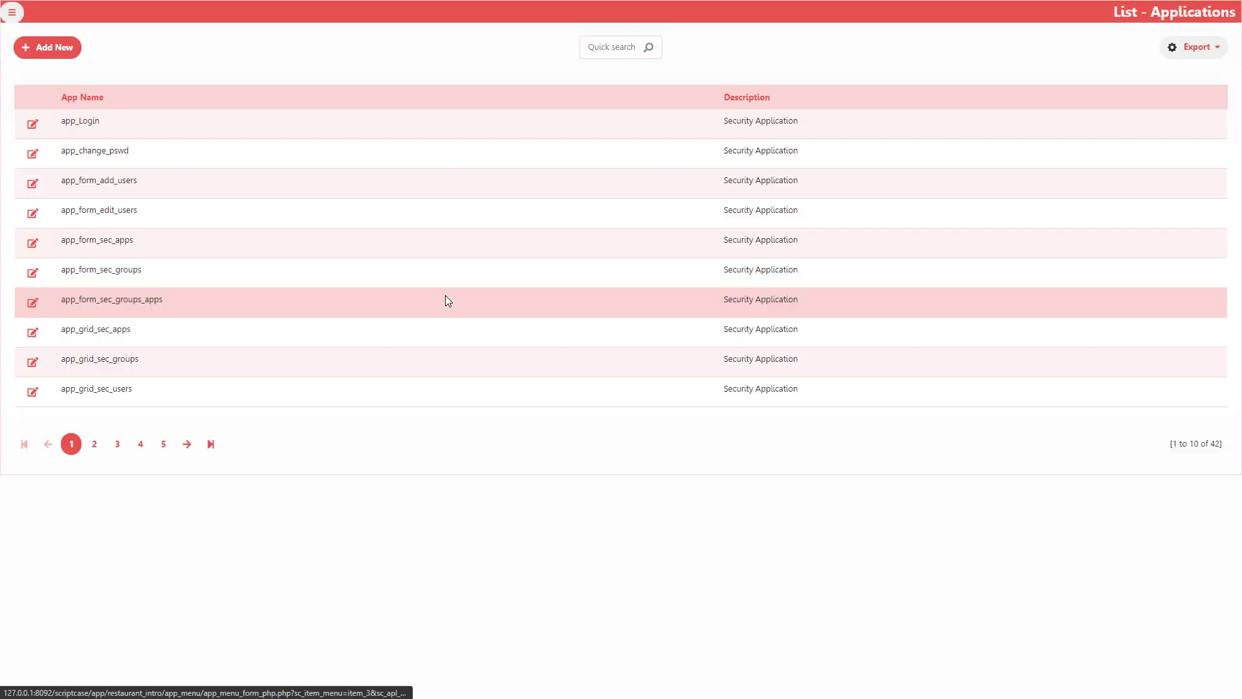
left_click(12, 14)
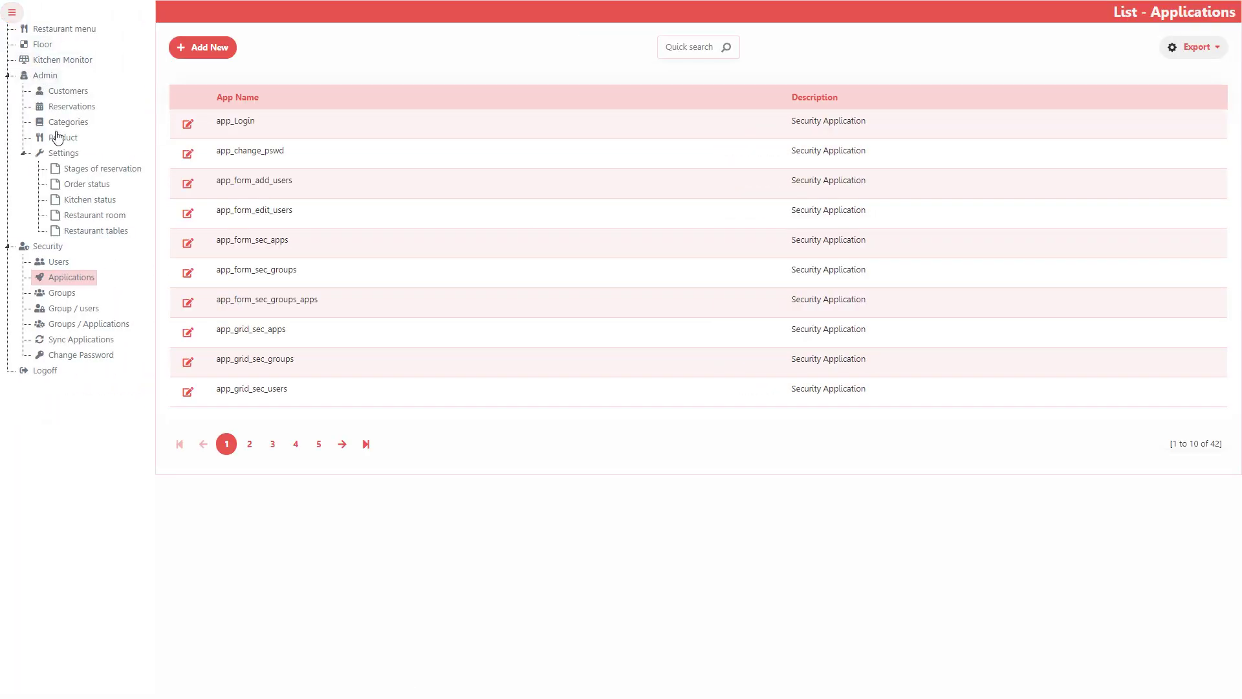
left_click(91, 343)
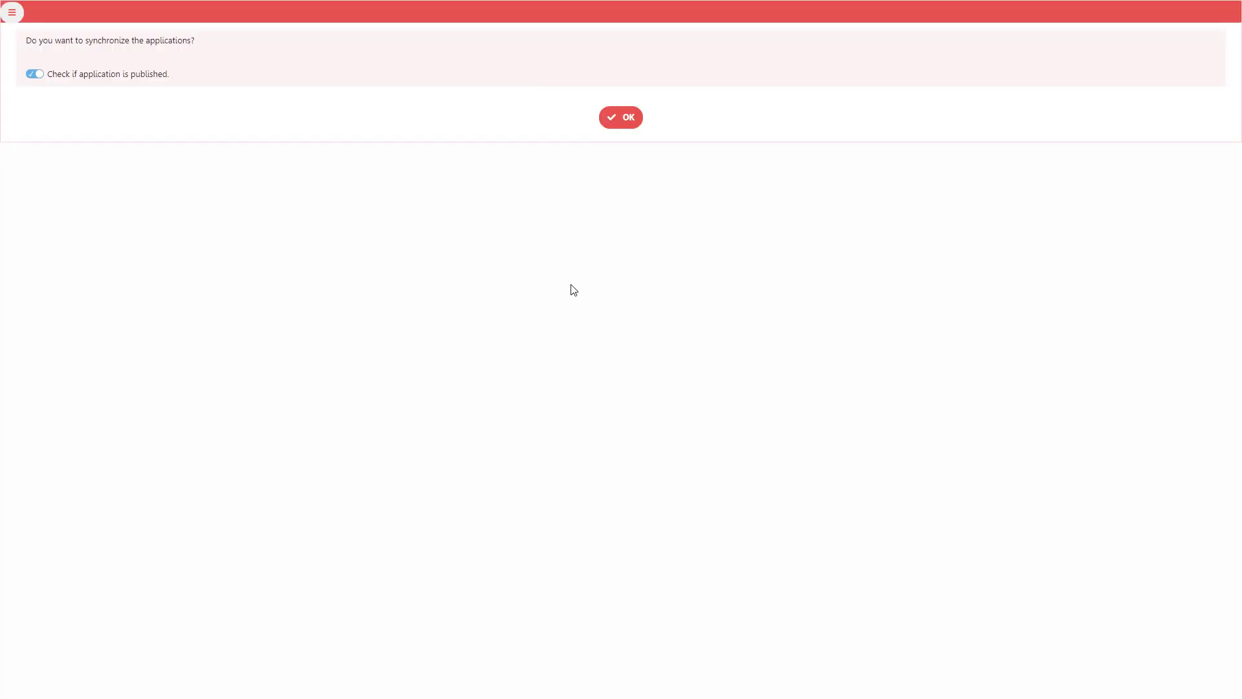
left_click(12, 14)
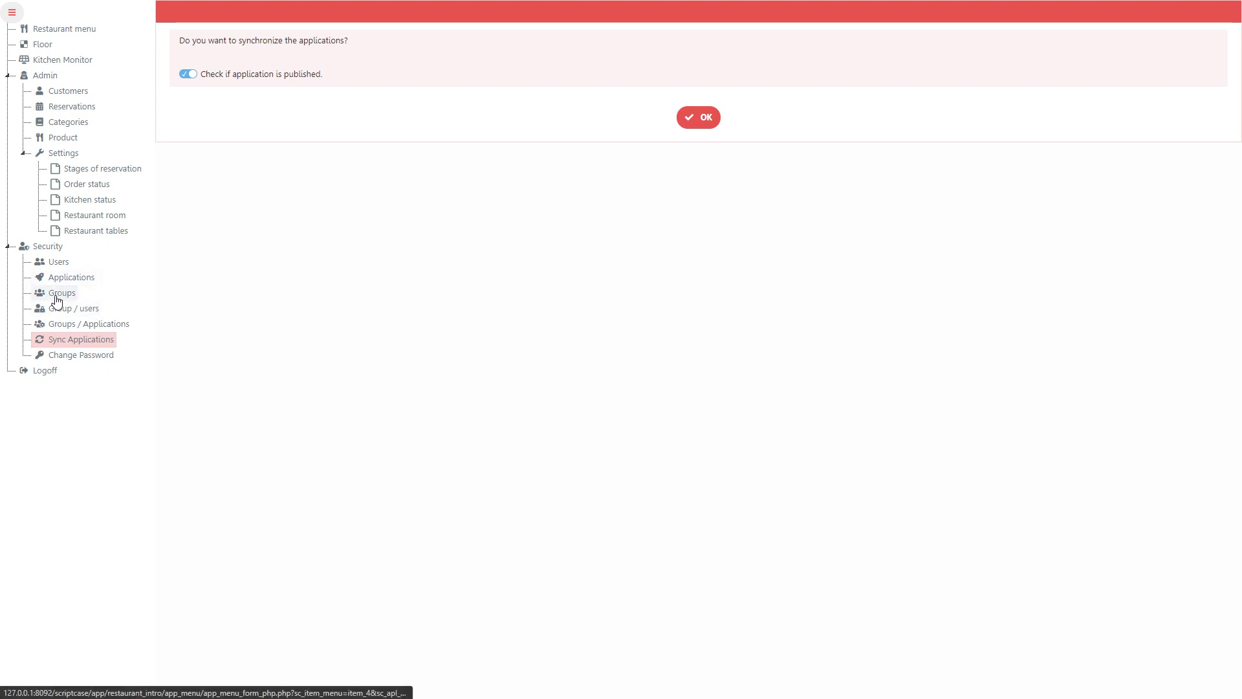
left_click(68, 337)
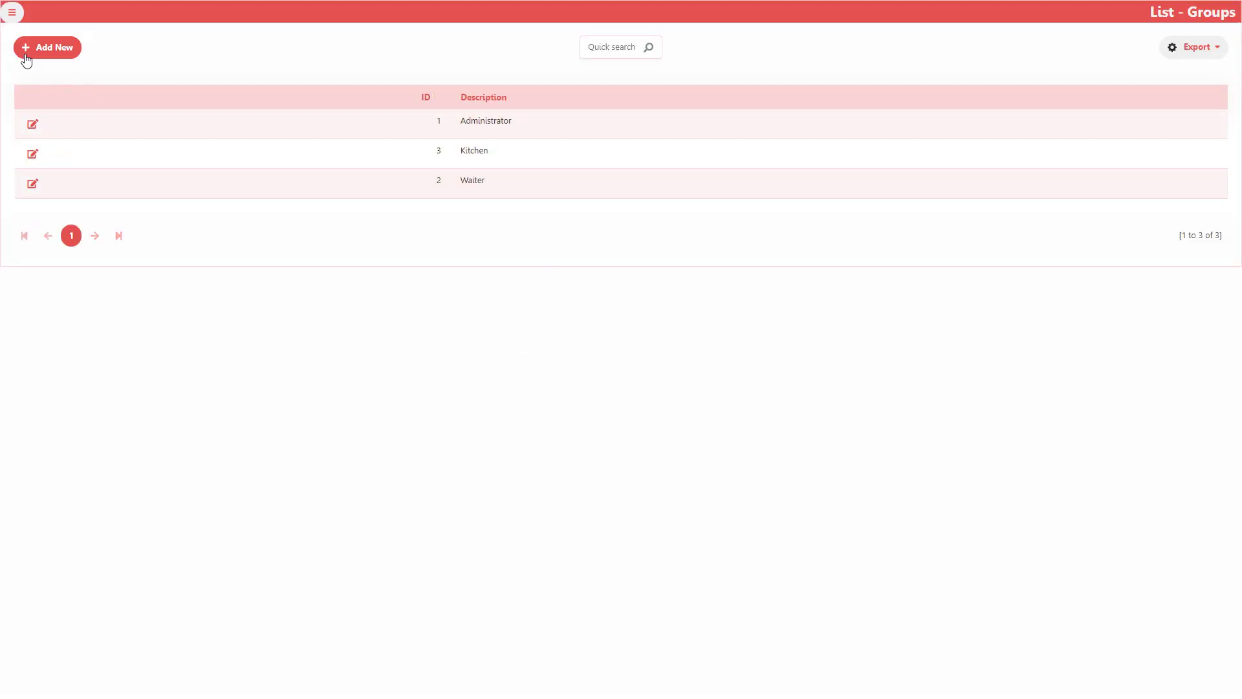
List the users of the Kitchen group on the Group / users page
left_click(12, 13)
left_click(54, 316)
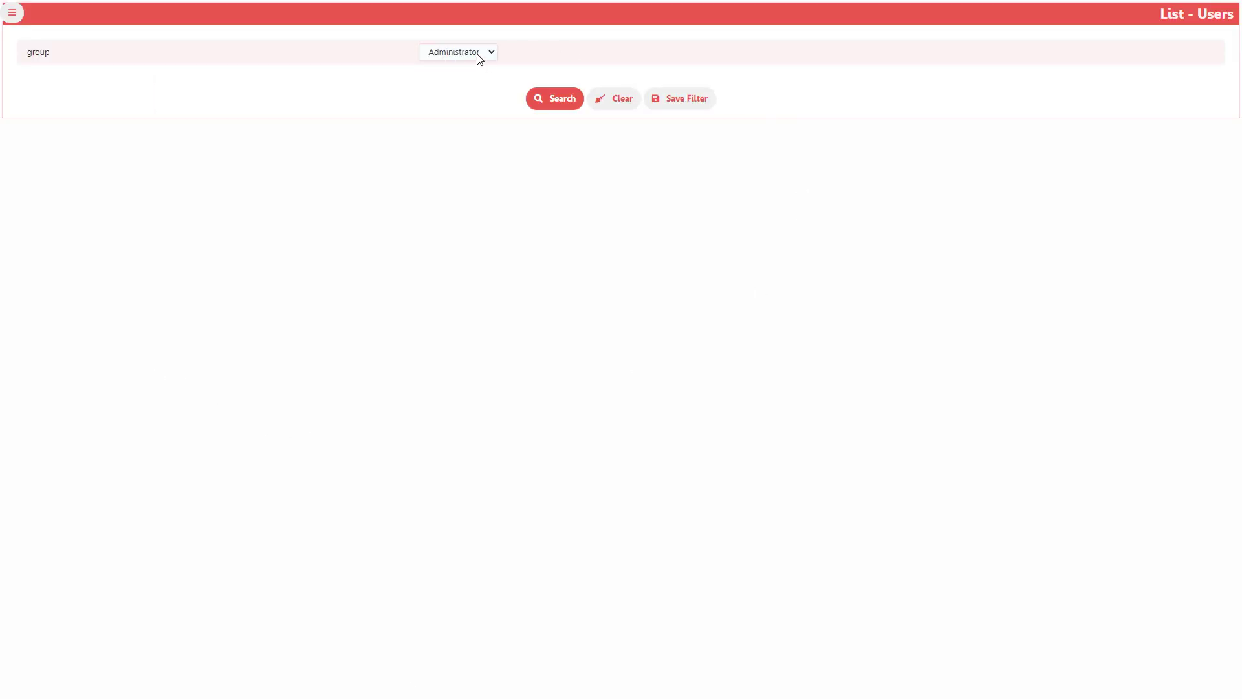
left_click(480, 55)
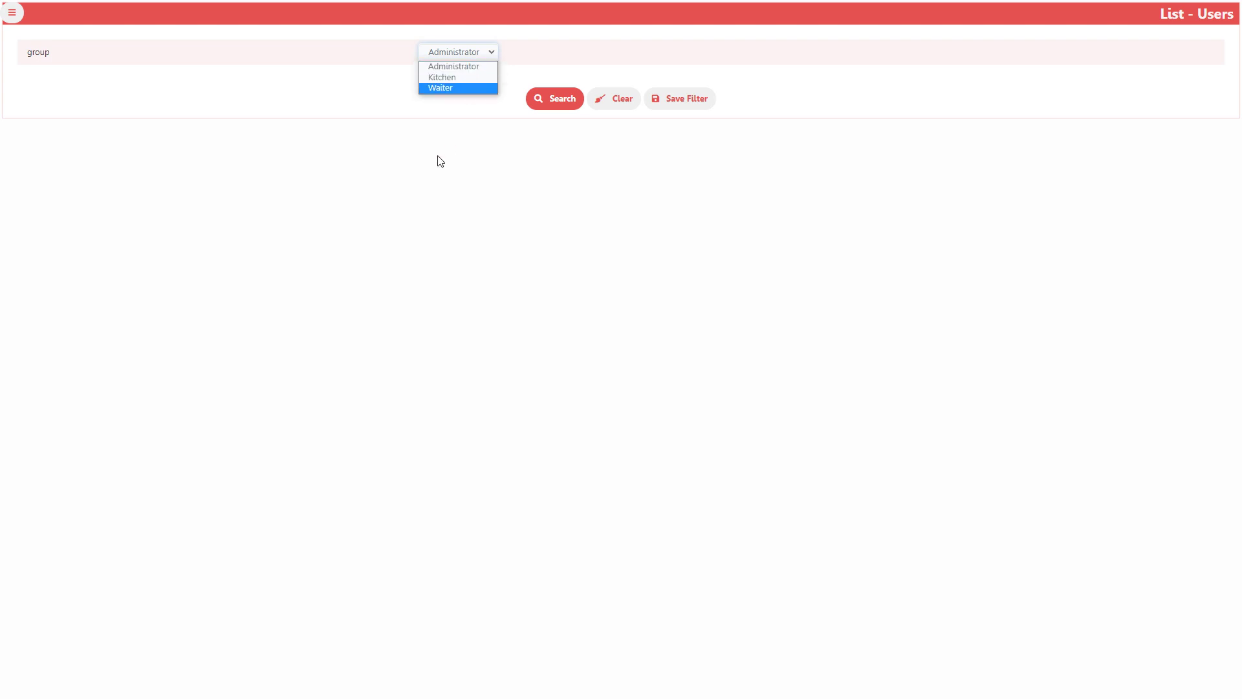
left_click(19, 11)
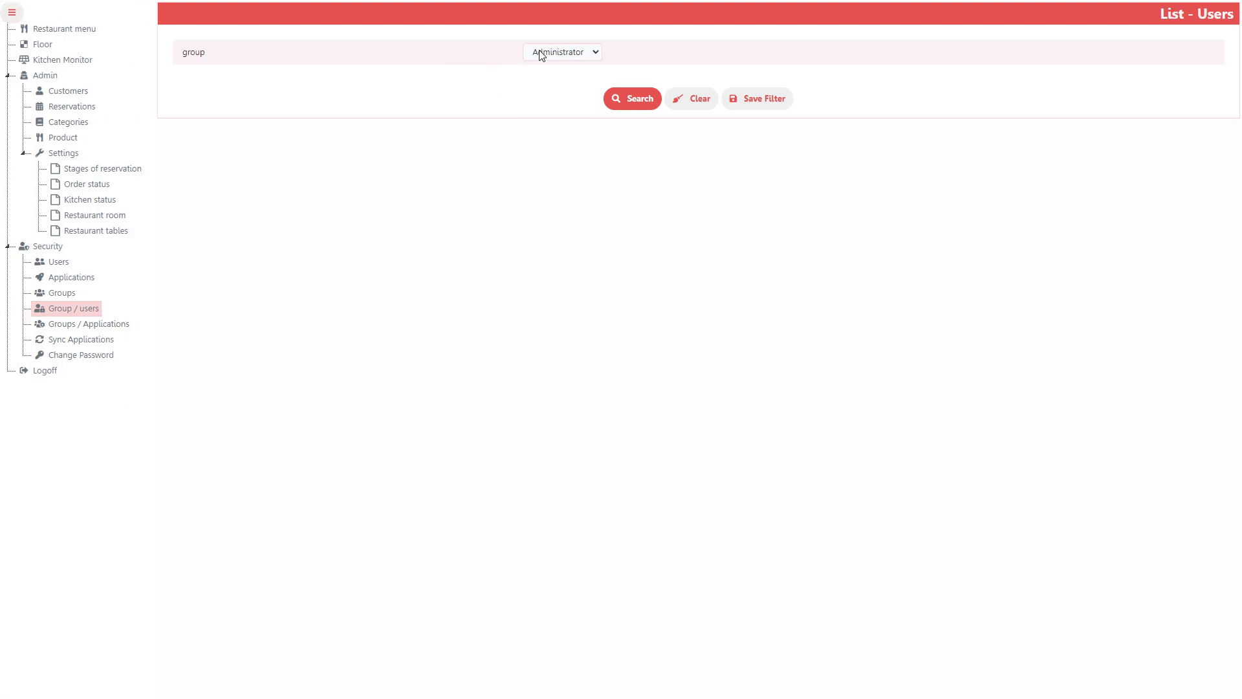
left_click(542, 53)
left_click(557, 83)
left_click(635, 101)
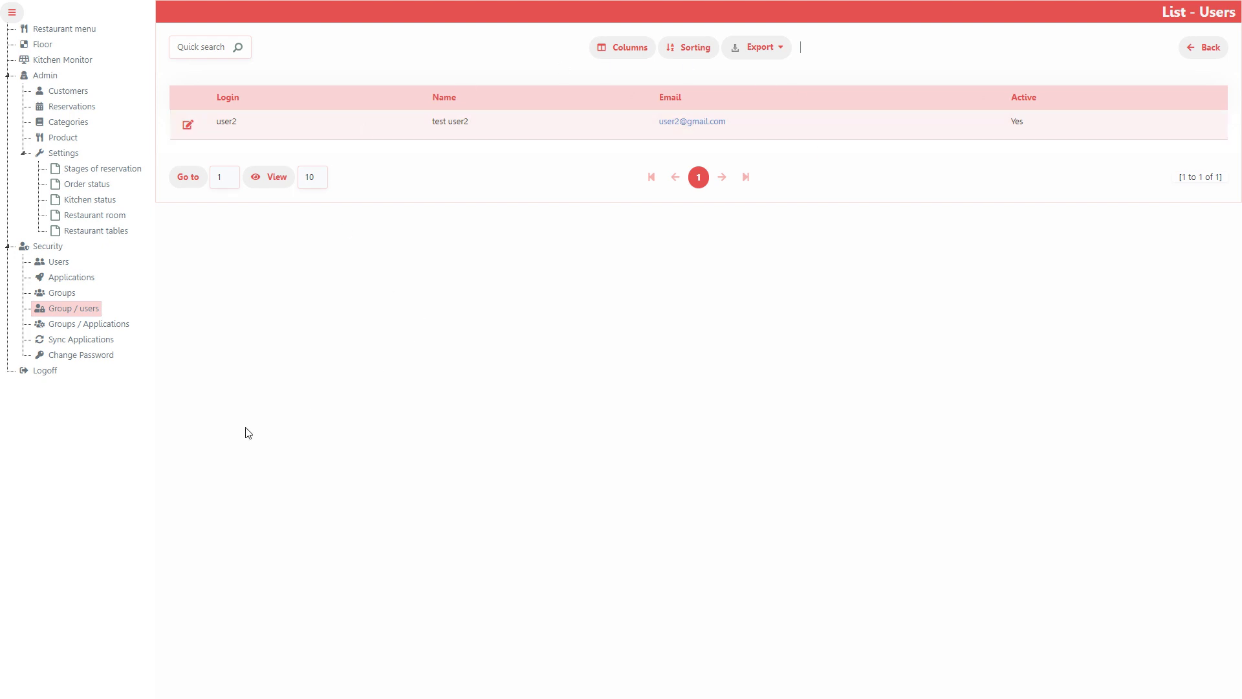
Show the Kitchen group's application permissions on Groups / Applications
left_click(77, 323)
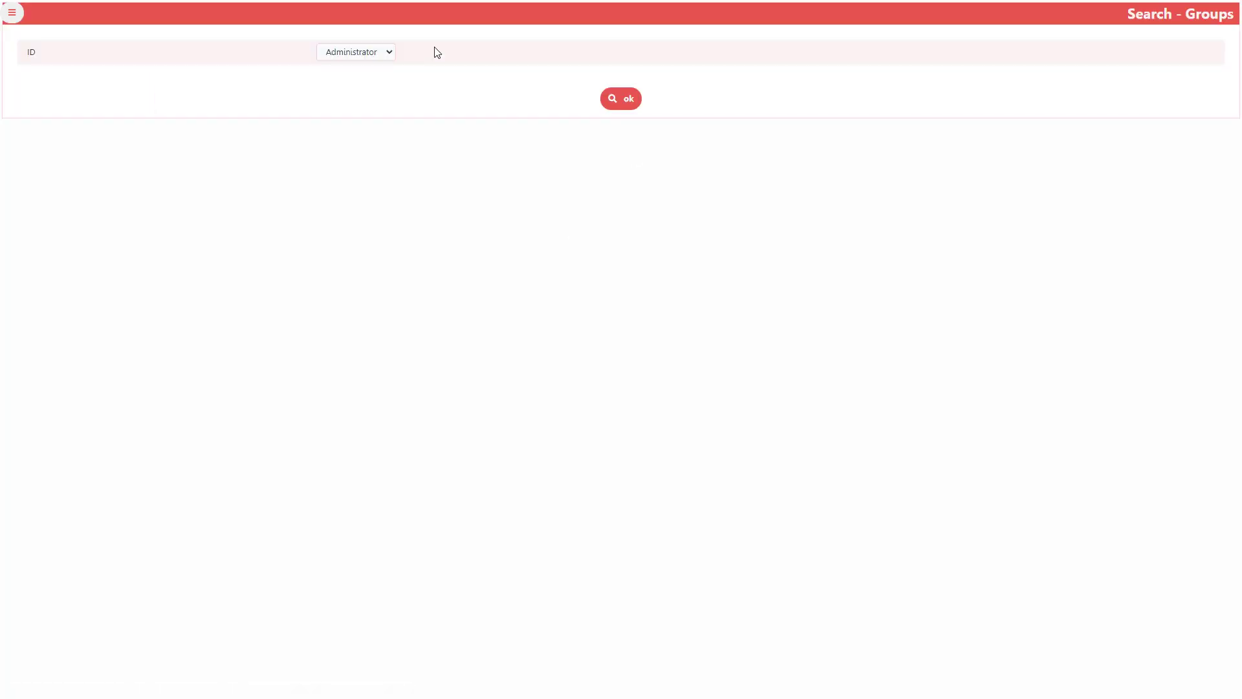
left_click(359, 55)
left_click(347, 77)
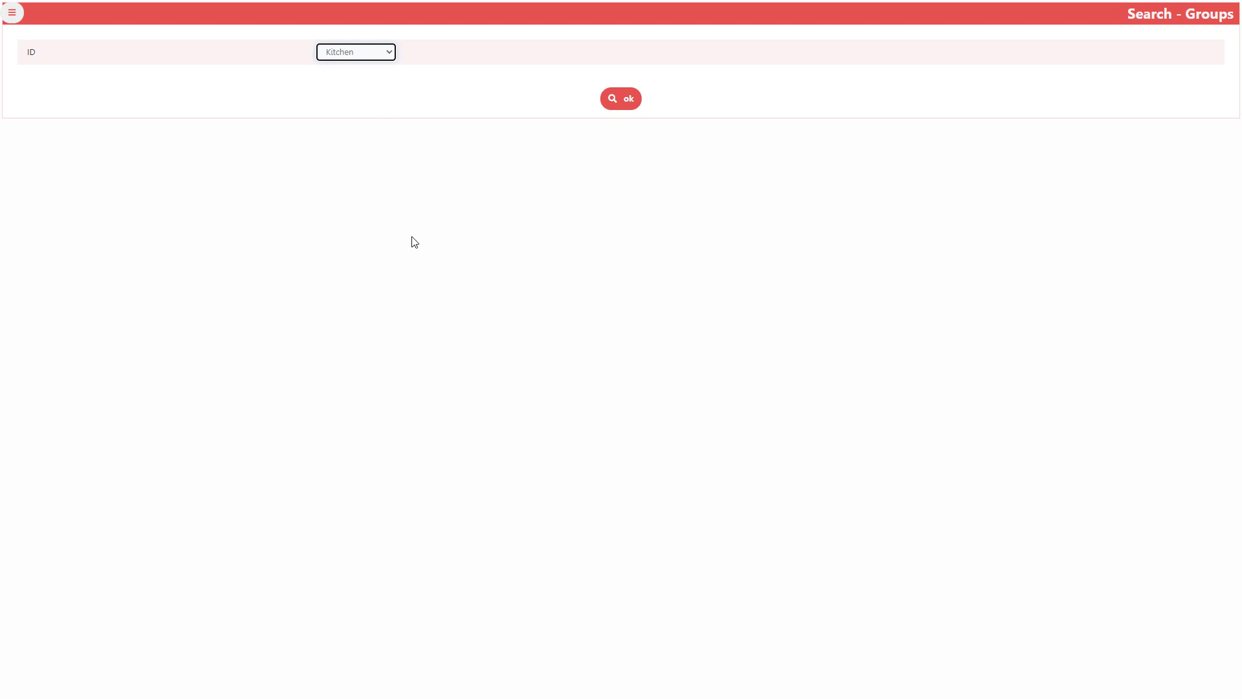
left_click(624, 98)
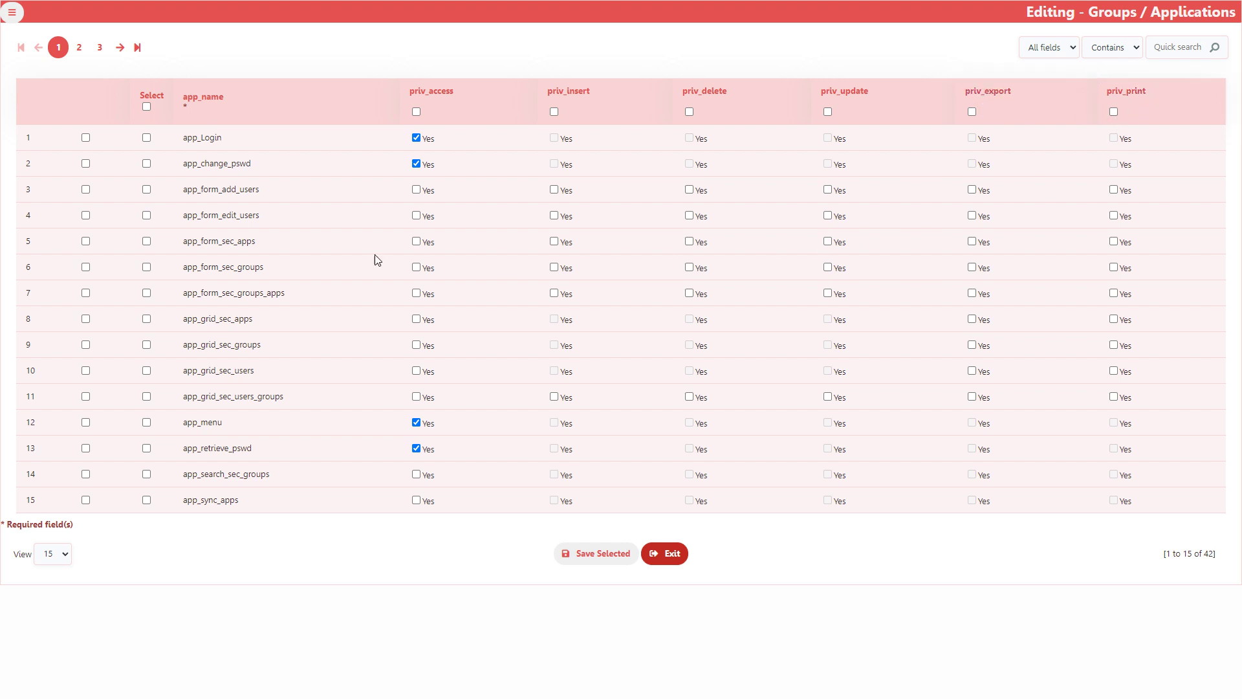
Look at the Change Password page, then log off the restaurant app
left_click(12, 14)
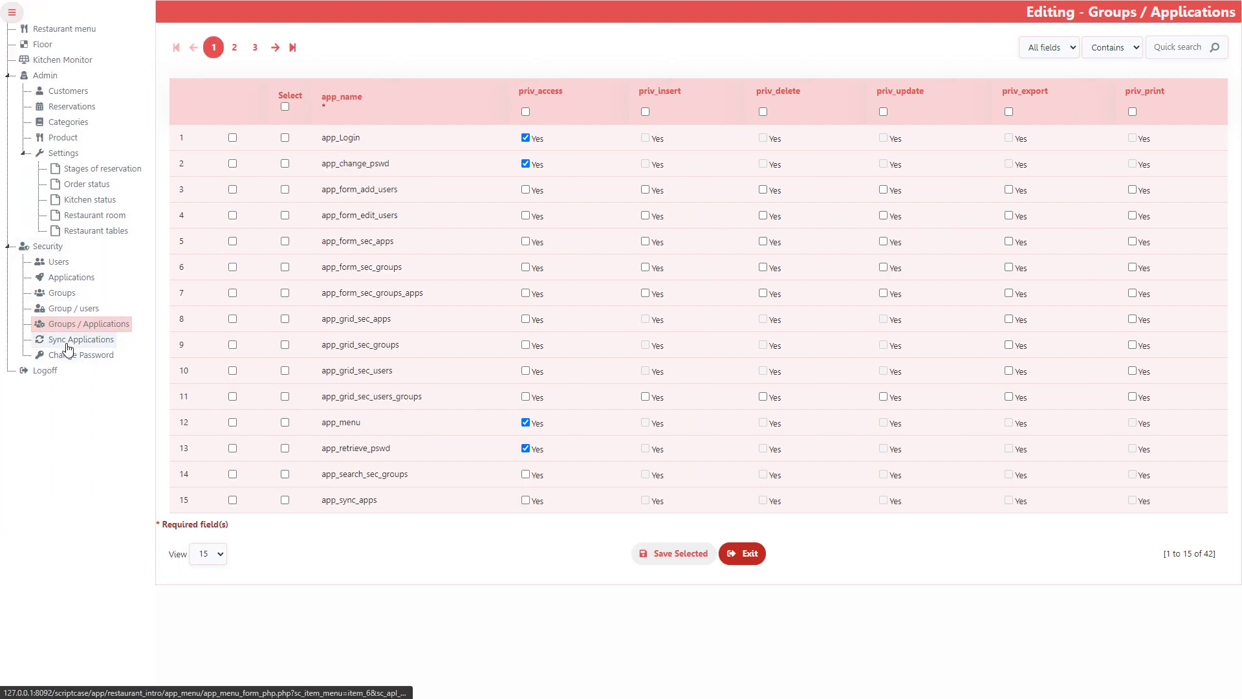
left_click(75, 355)
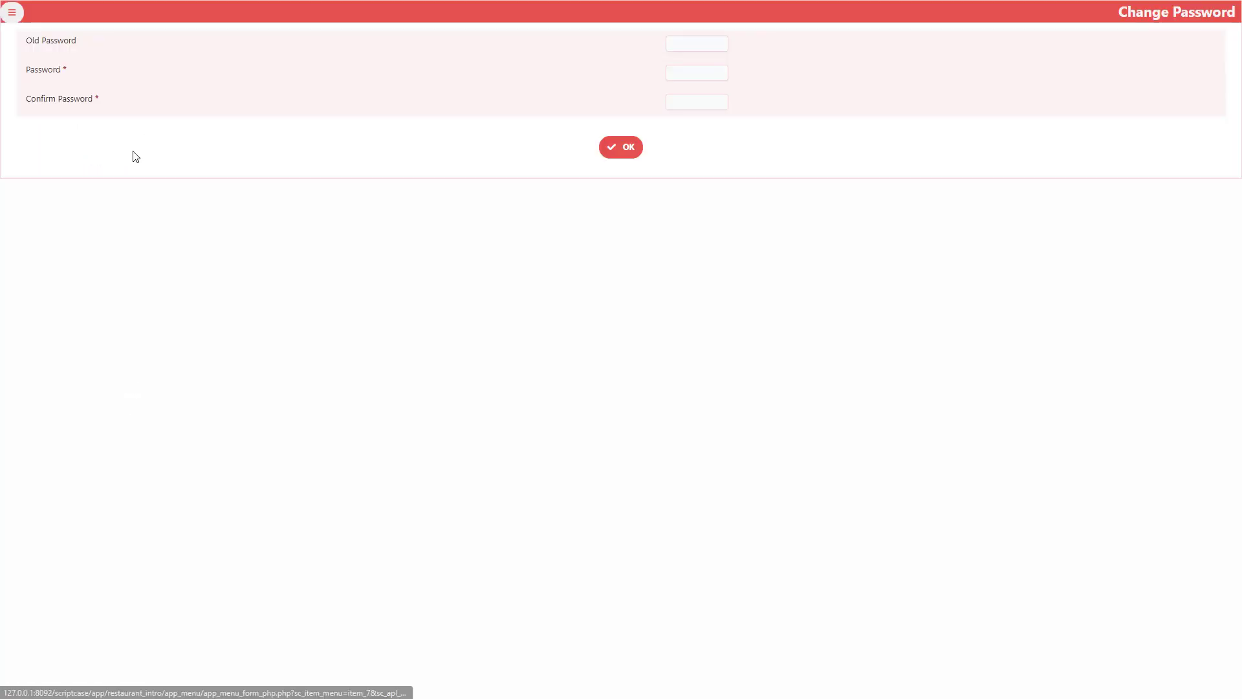
left_click(12, 13)
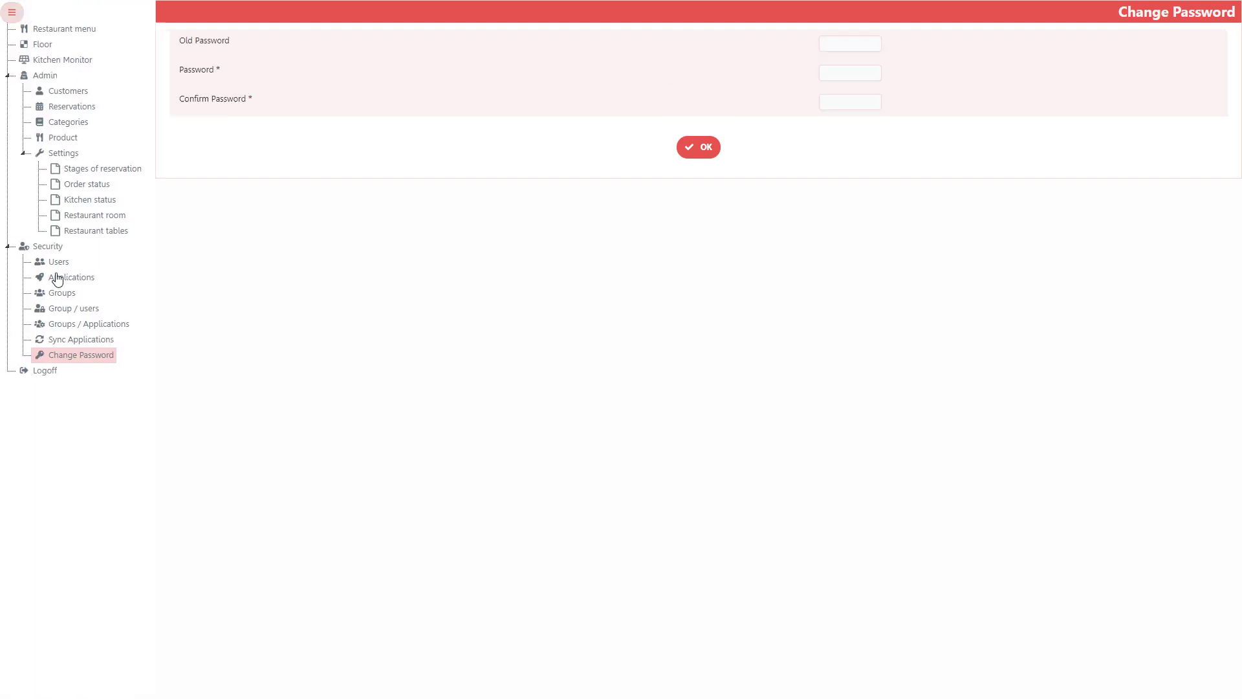
left_click(43, 373)
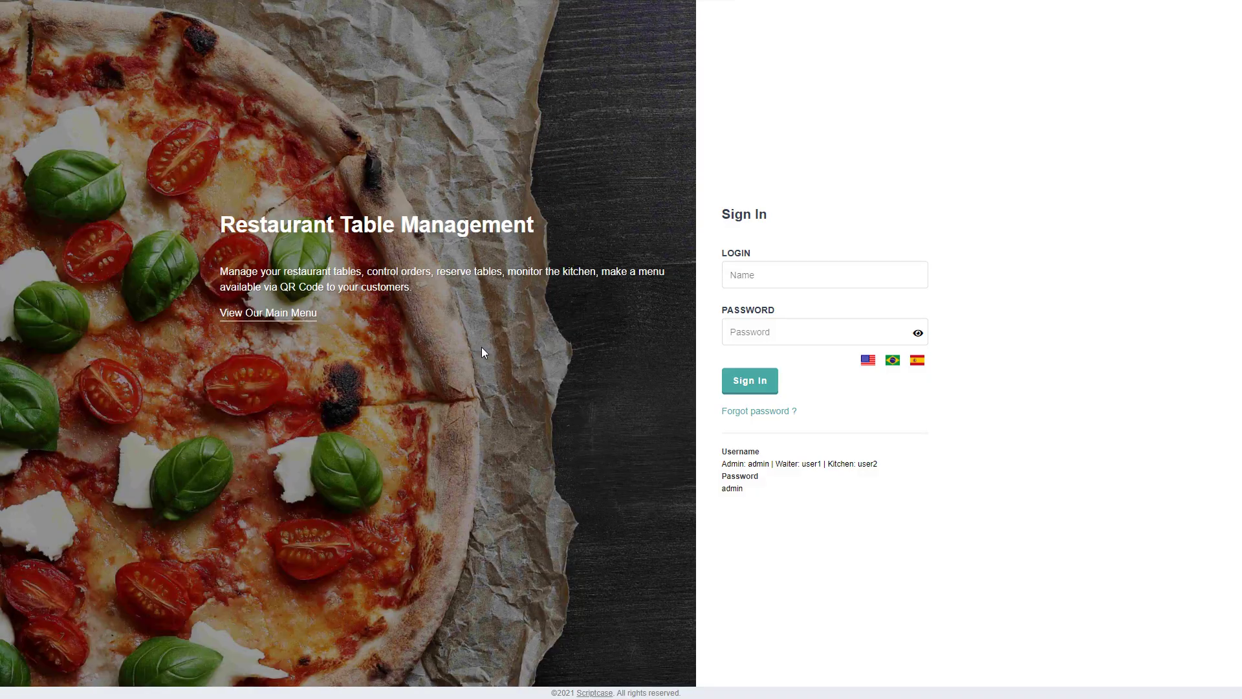
Dismiss the login autofill suggestions on the restaurant Sign In page
left_click(582, 557)
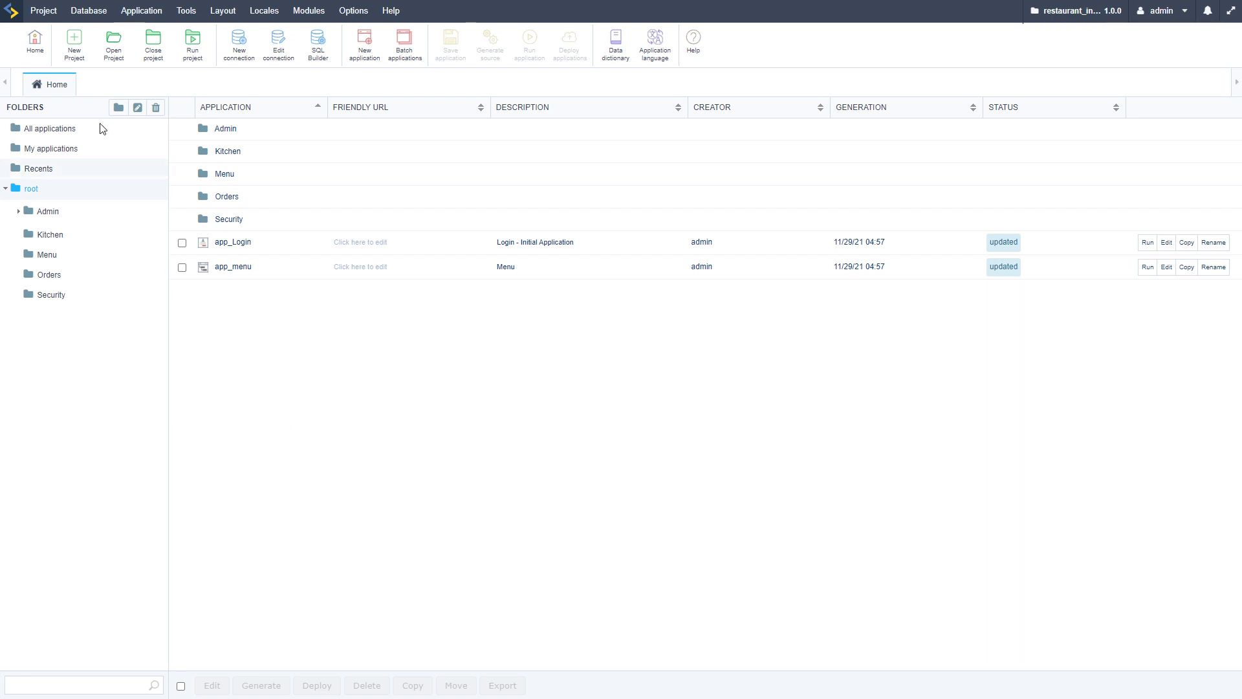
Return to the IDE home, log in with the admin password, and dismiss Chrome's password warning
left_click(33, 44)
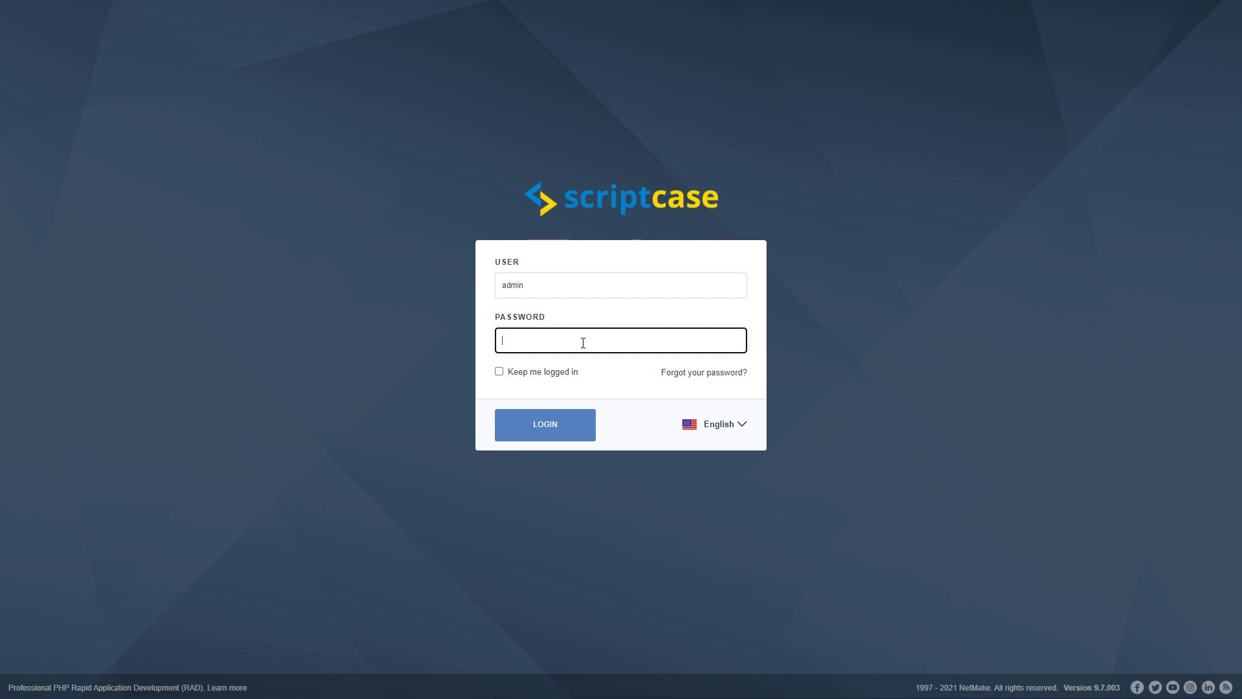
left_click(573, 428)
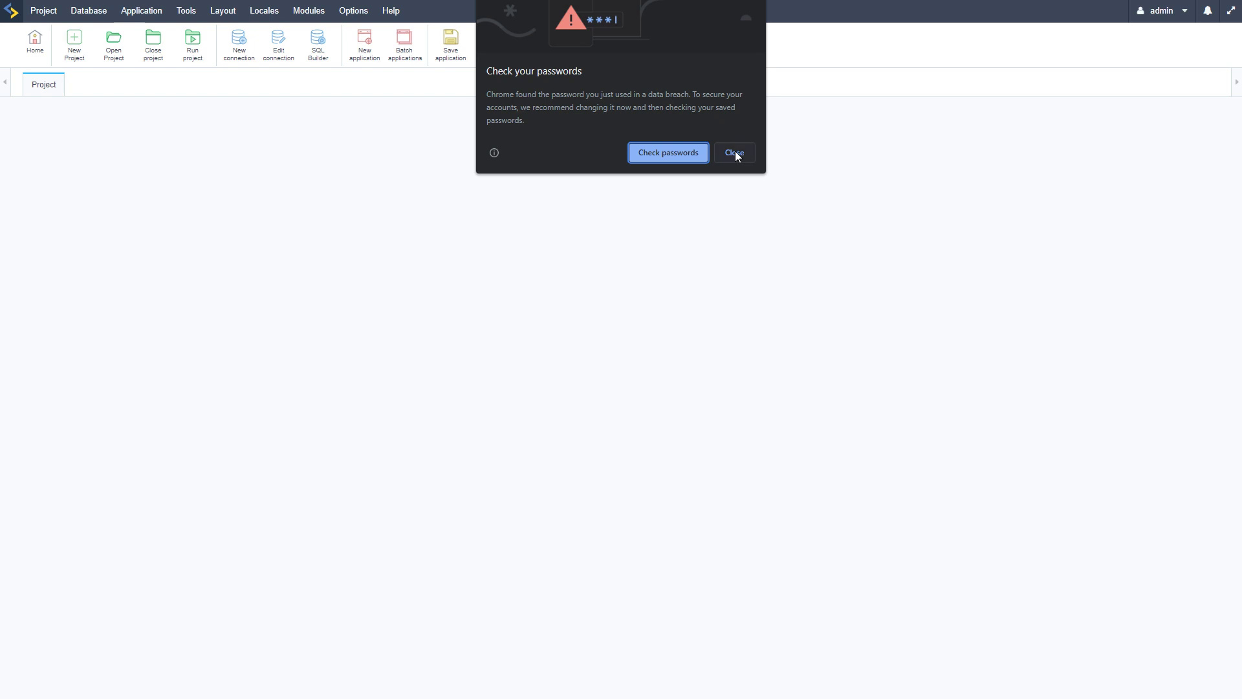
left_click(734, 152)
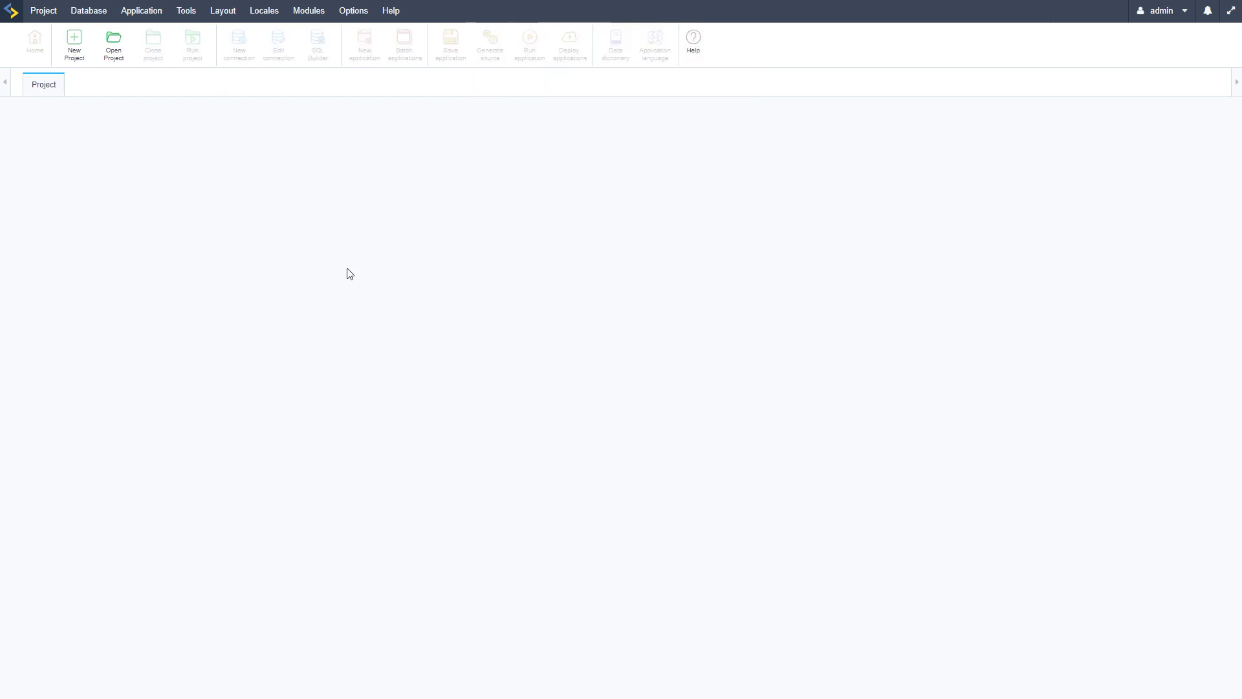
Start a new project and pick the Restaurant template
left_click(309, 211)
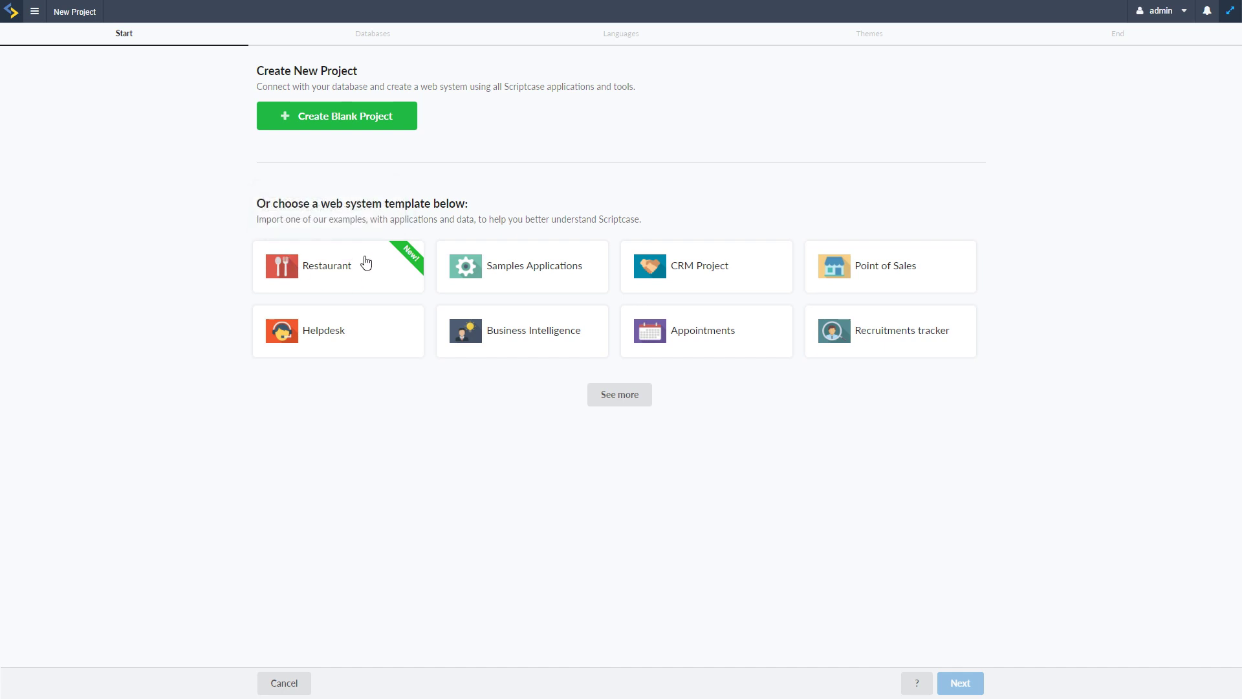
mouse_move(413, 259)
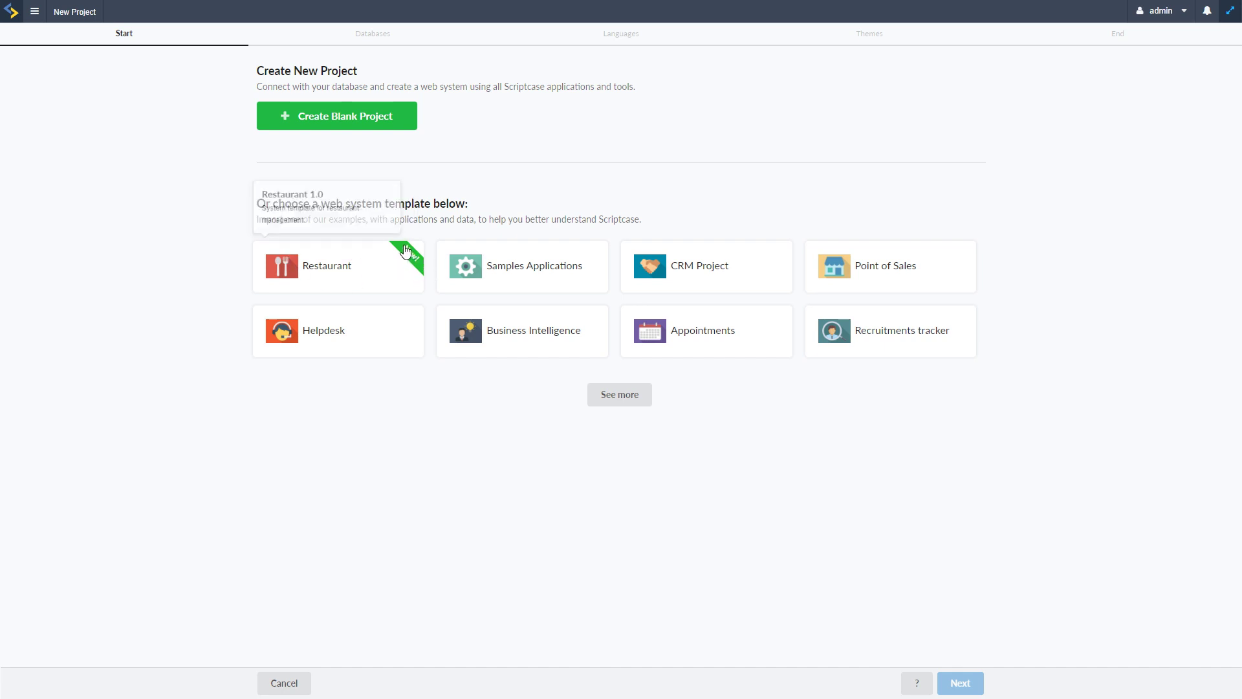
left_click(327, 266)
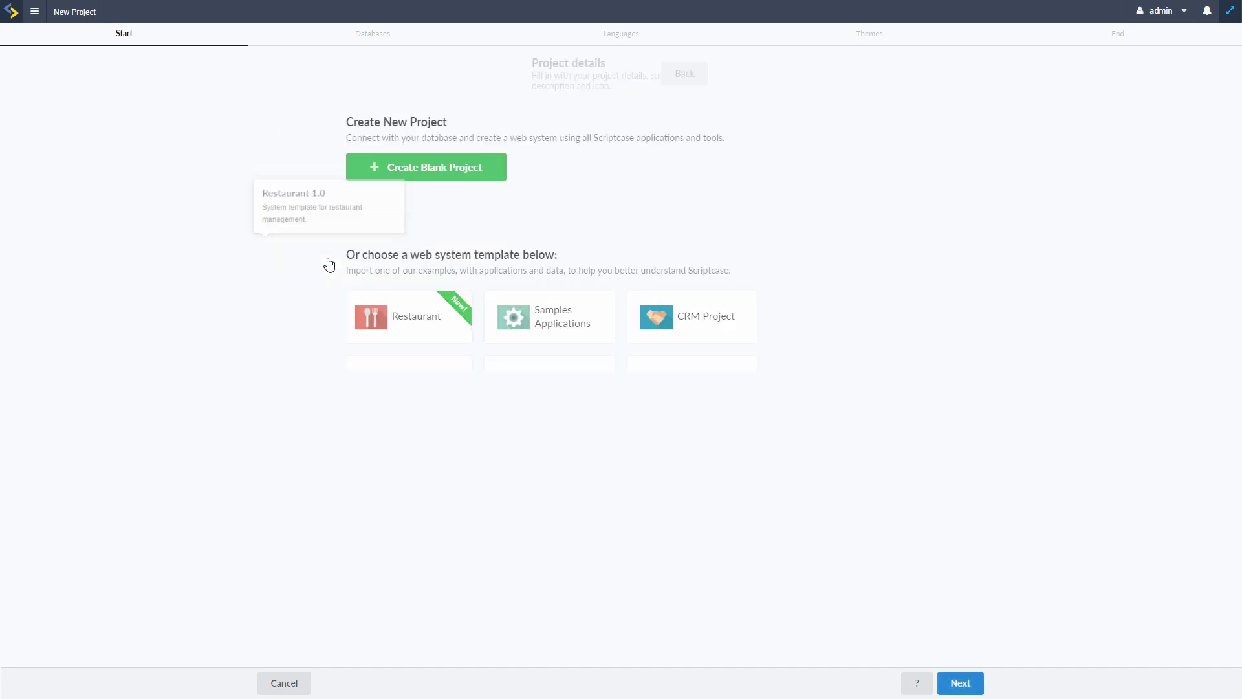
Rename the project to Pizza_restaurant
left_click(586, 135)
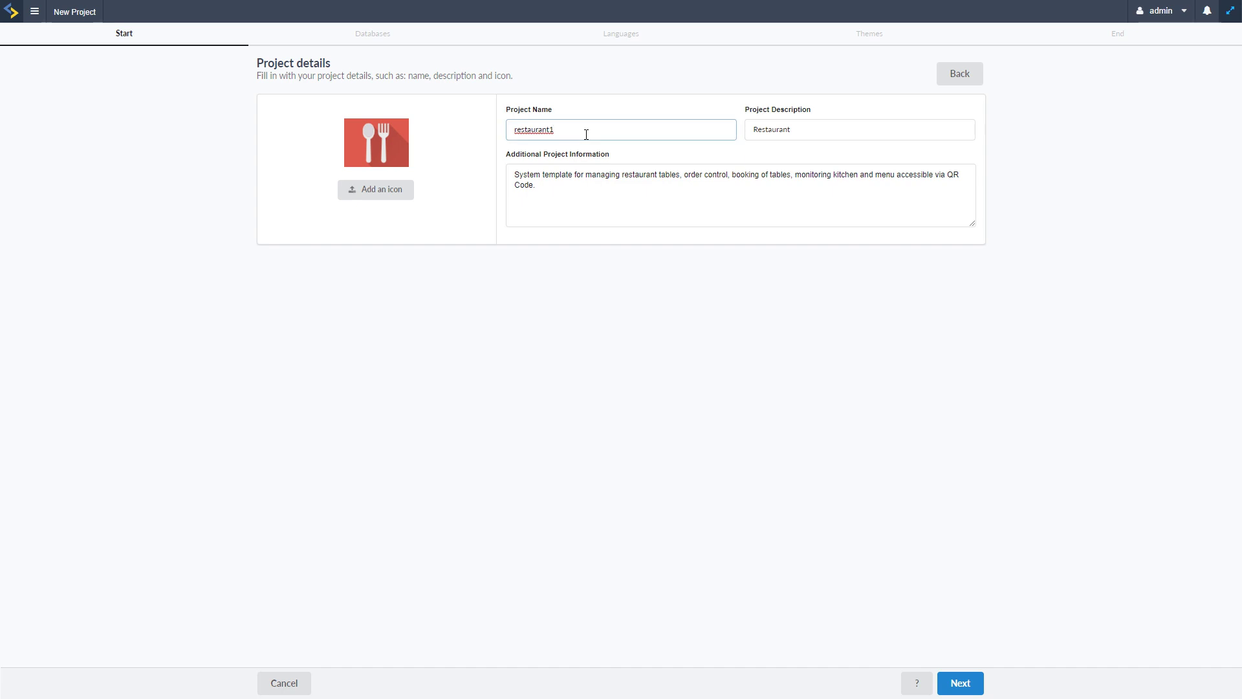
key("BackSpace")
left_click(601, 111)
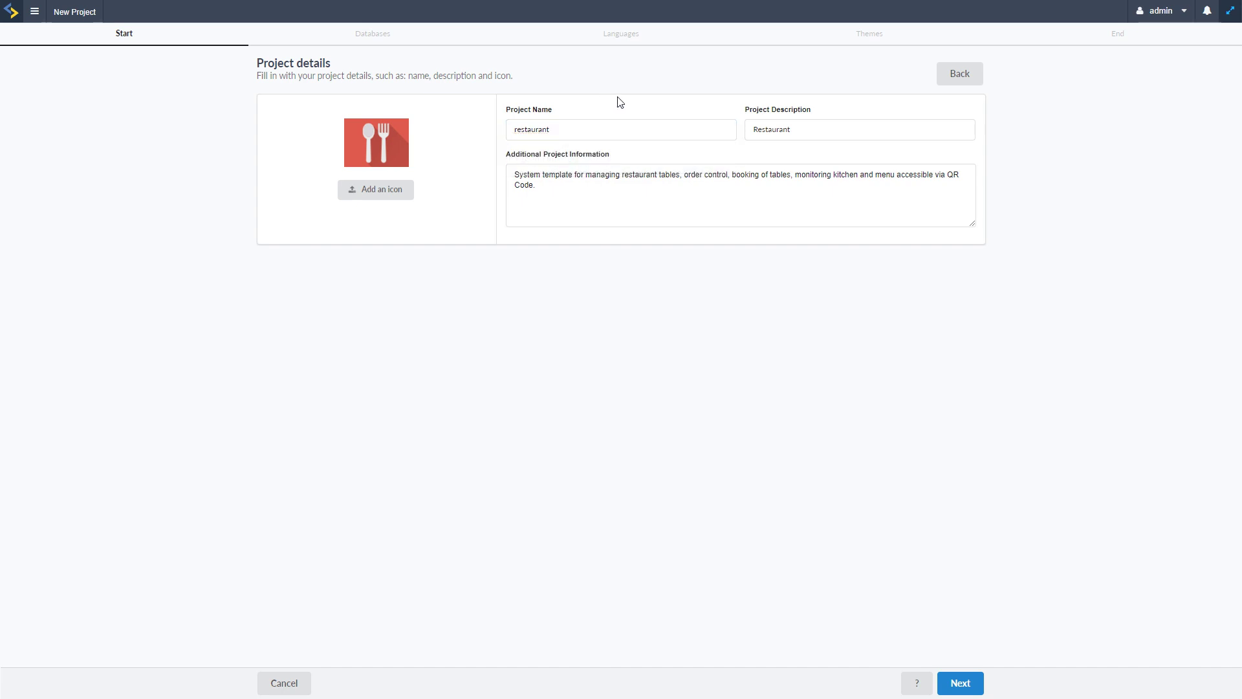
left_click(587, 133)
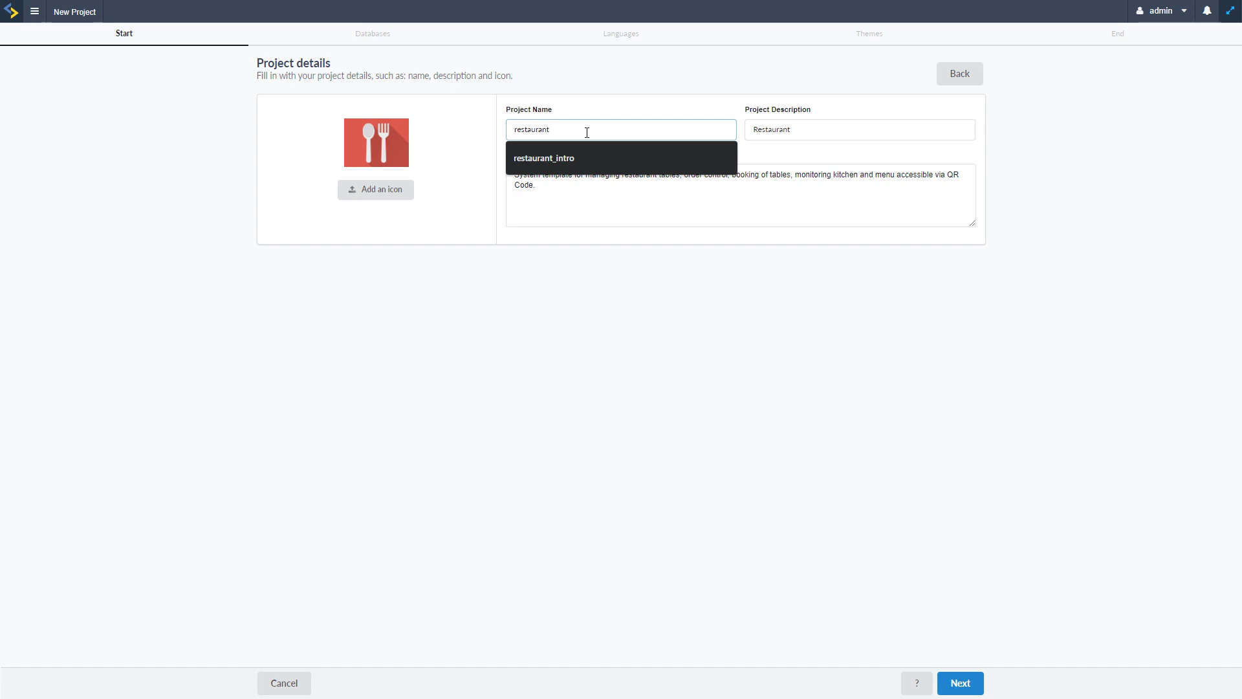
key("Home")
type("Pizza_")
left_click(701, 287)
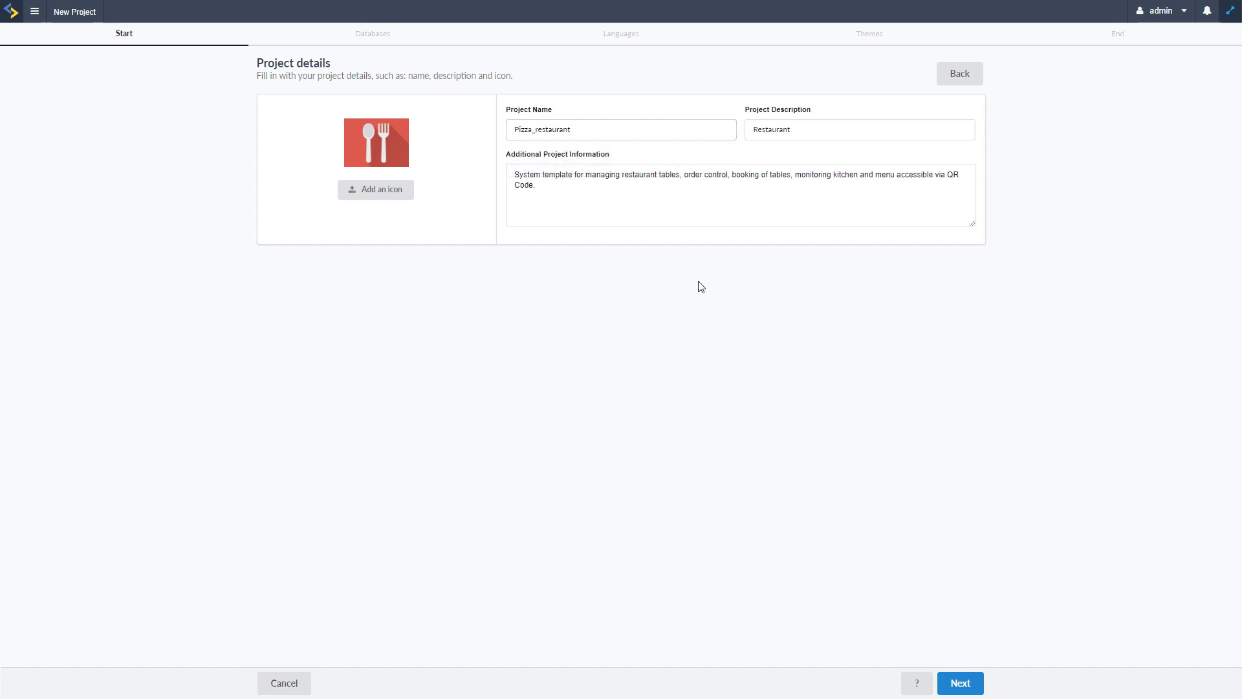
Review the project description and additional information, then proceed to the Databases step
left_click(821, 129)
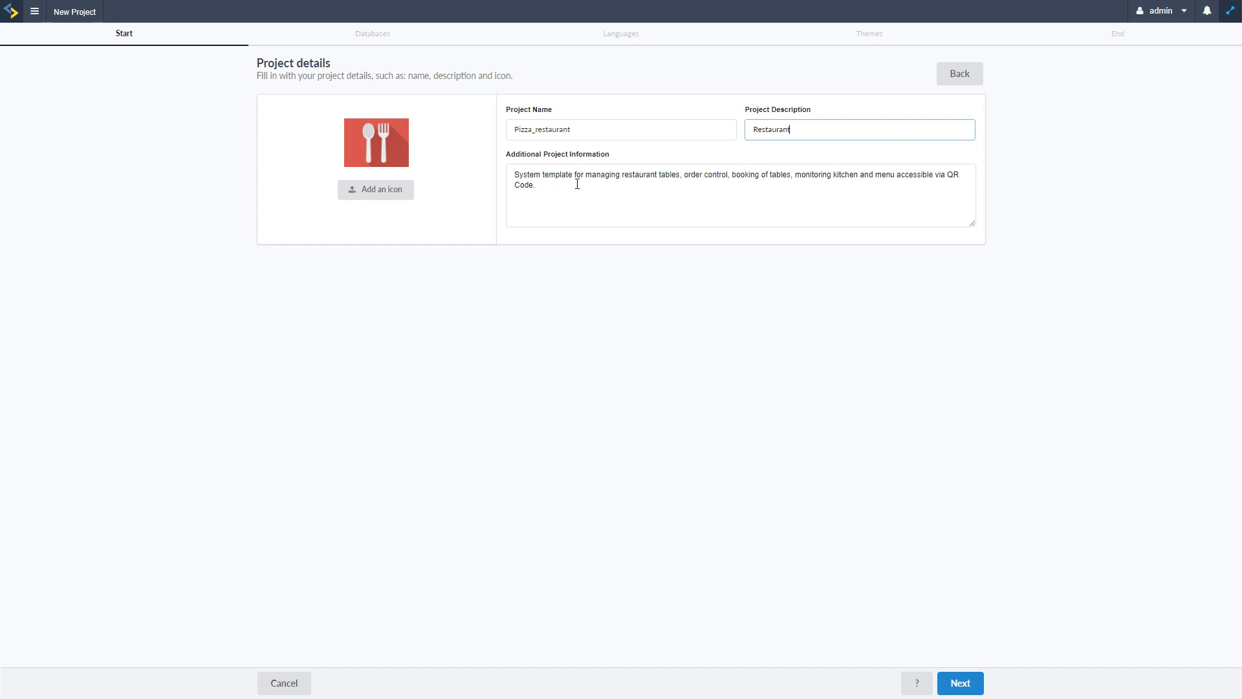
left_click(625, 214)
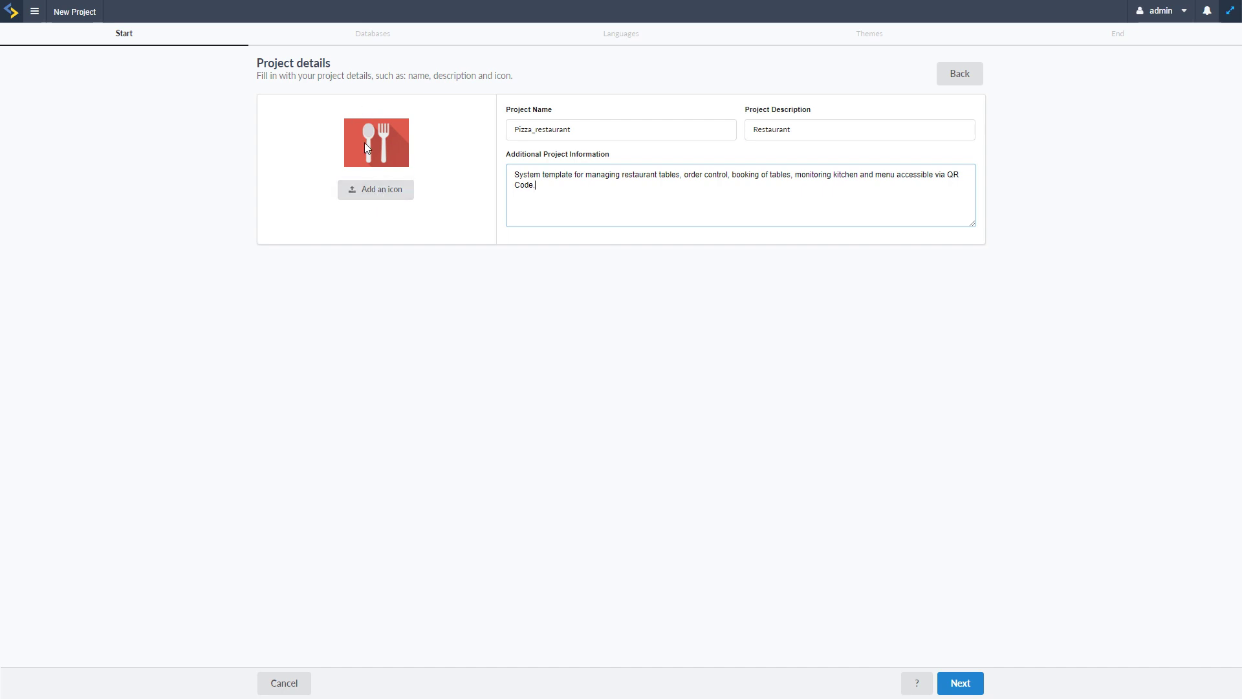
left_click(960, 681)
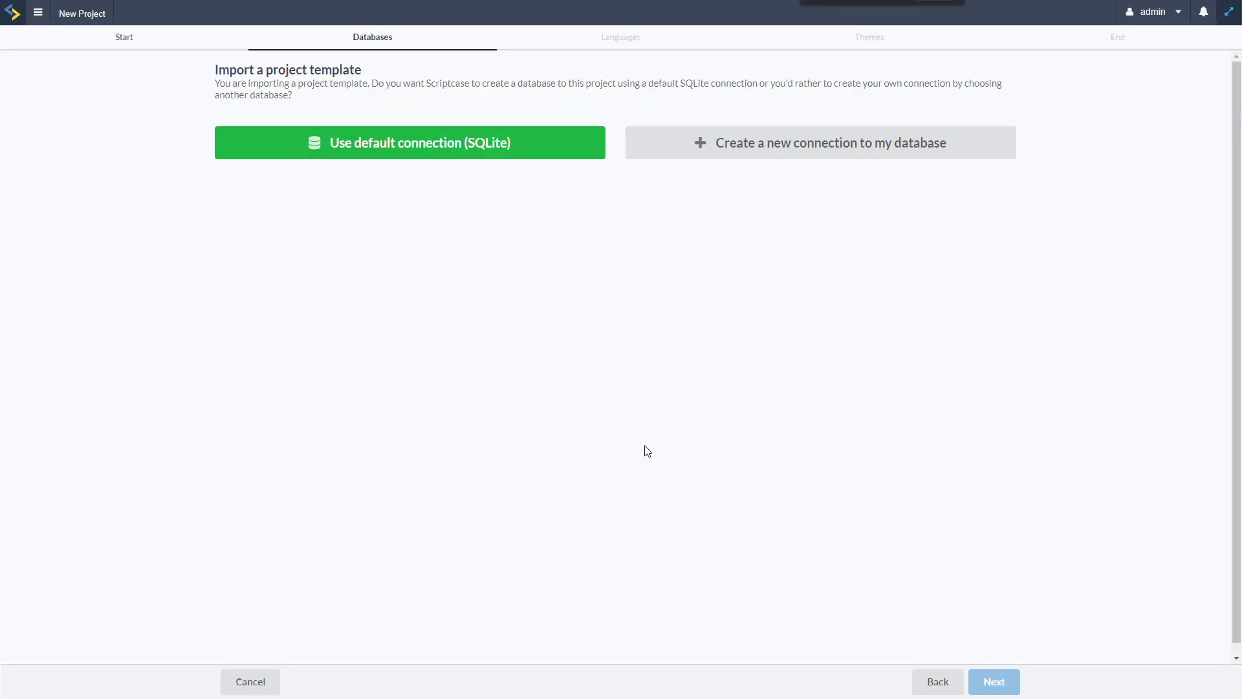
Zoom the page out, create a MySQL/MariaDB connection, and list the databases on 127.0.0.1:3306
key("ctrl+minus")
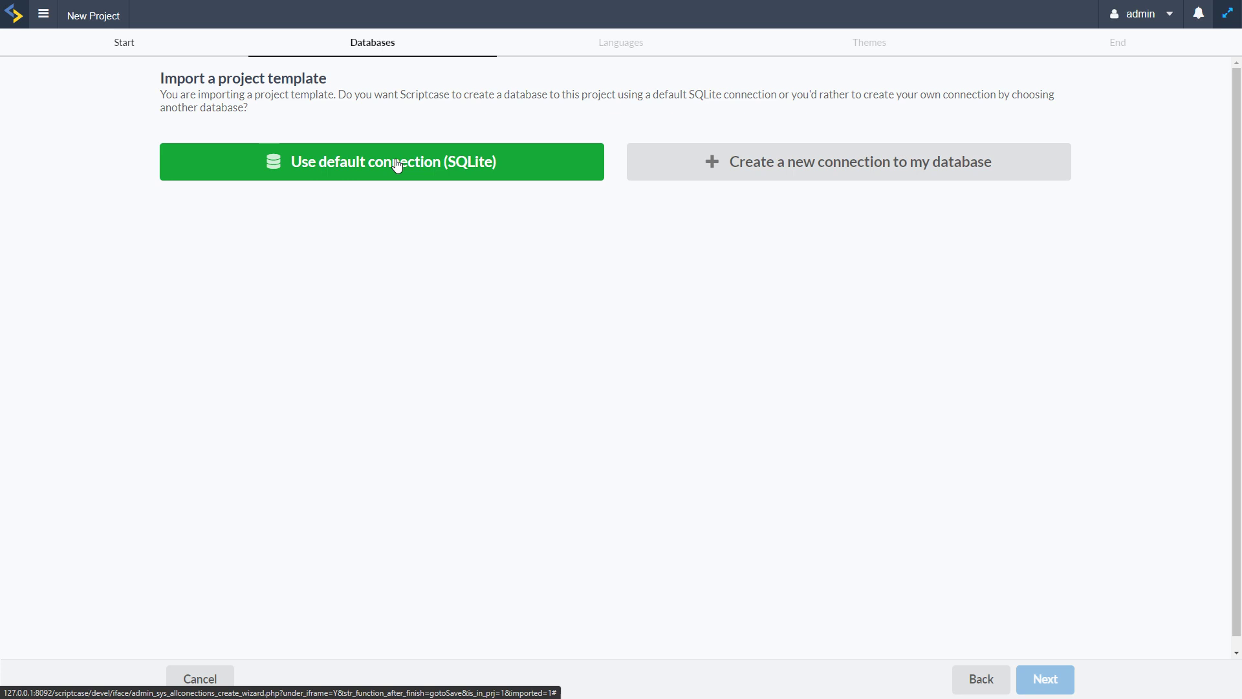
left_click(812, 169)
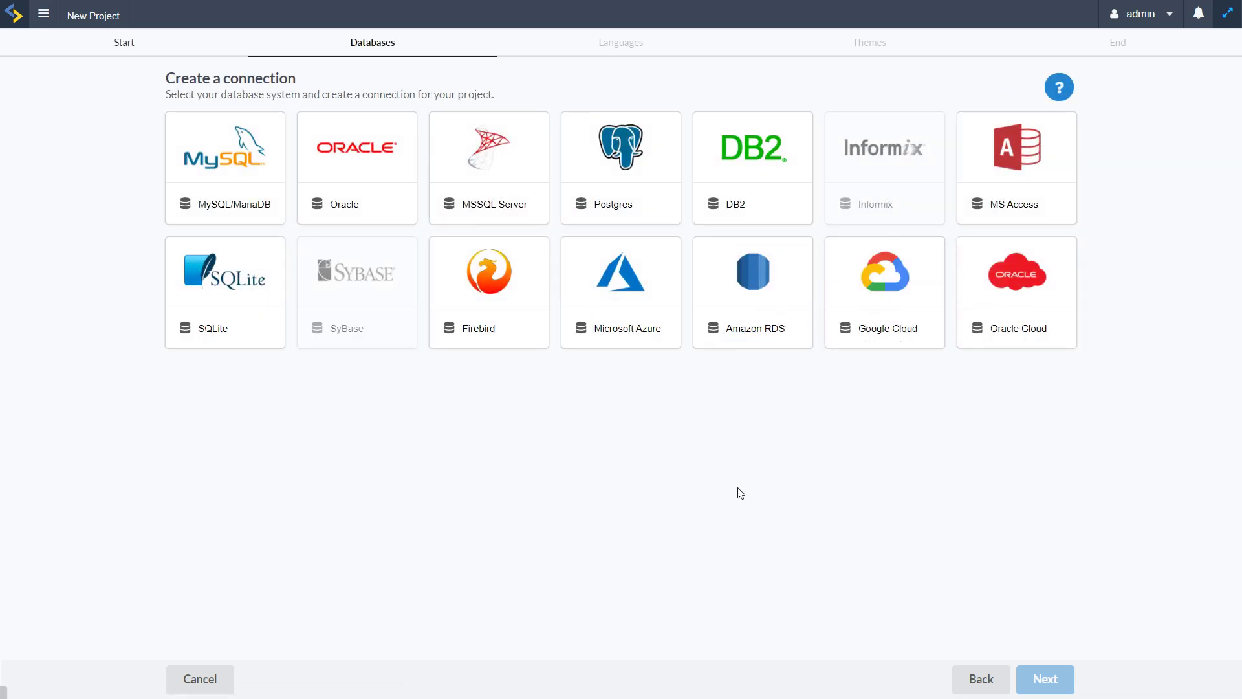
left_click(222, 150)
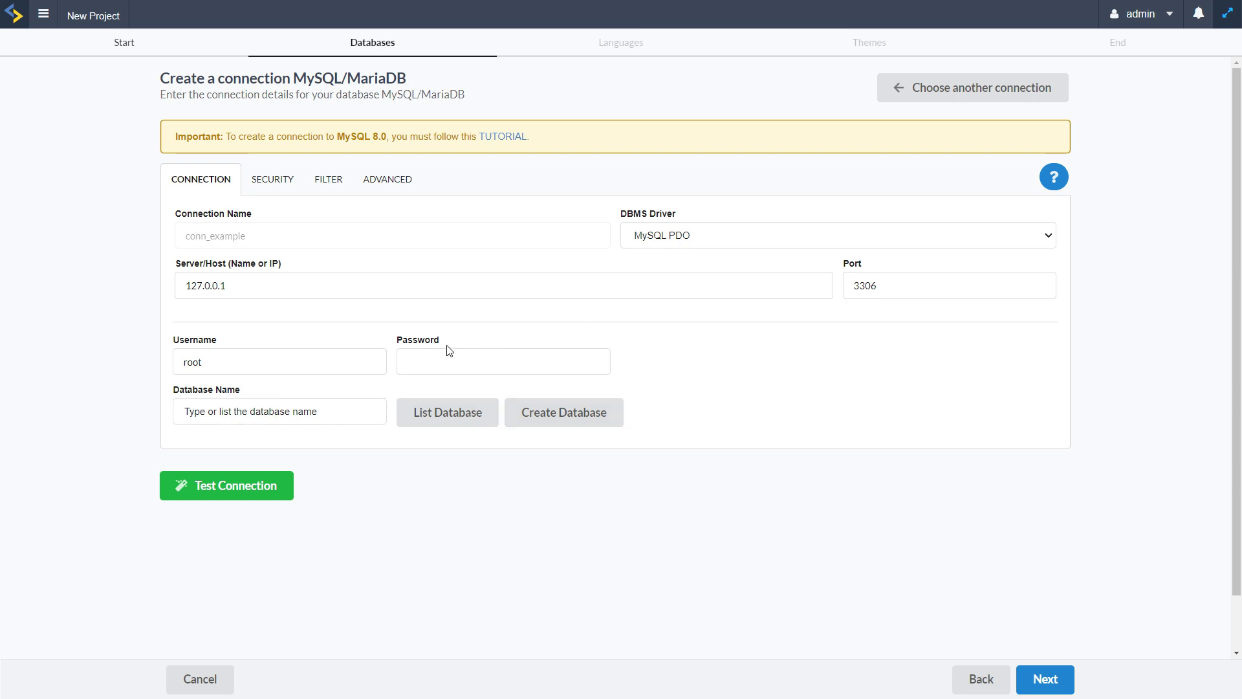
left_click(440, 412)
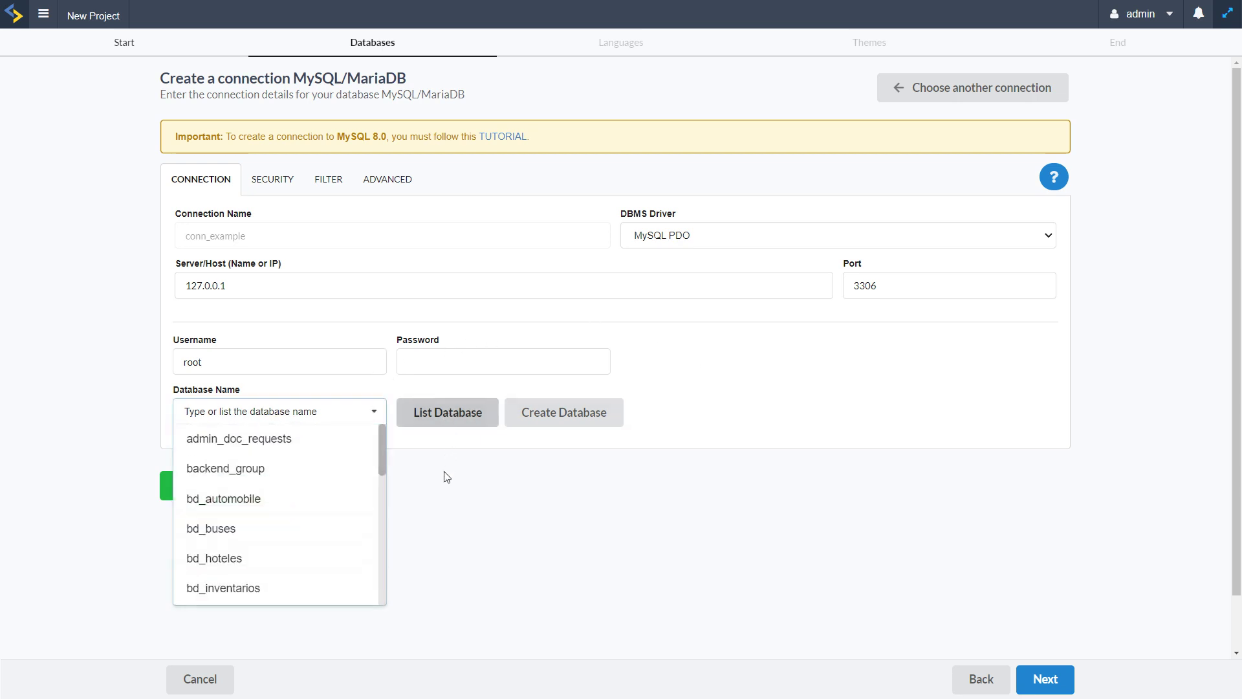
scroll(305, 505, "down", 5)
scroll(255, 479, "up", 5)
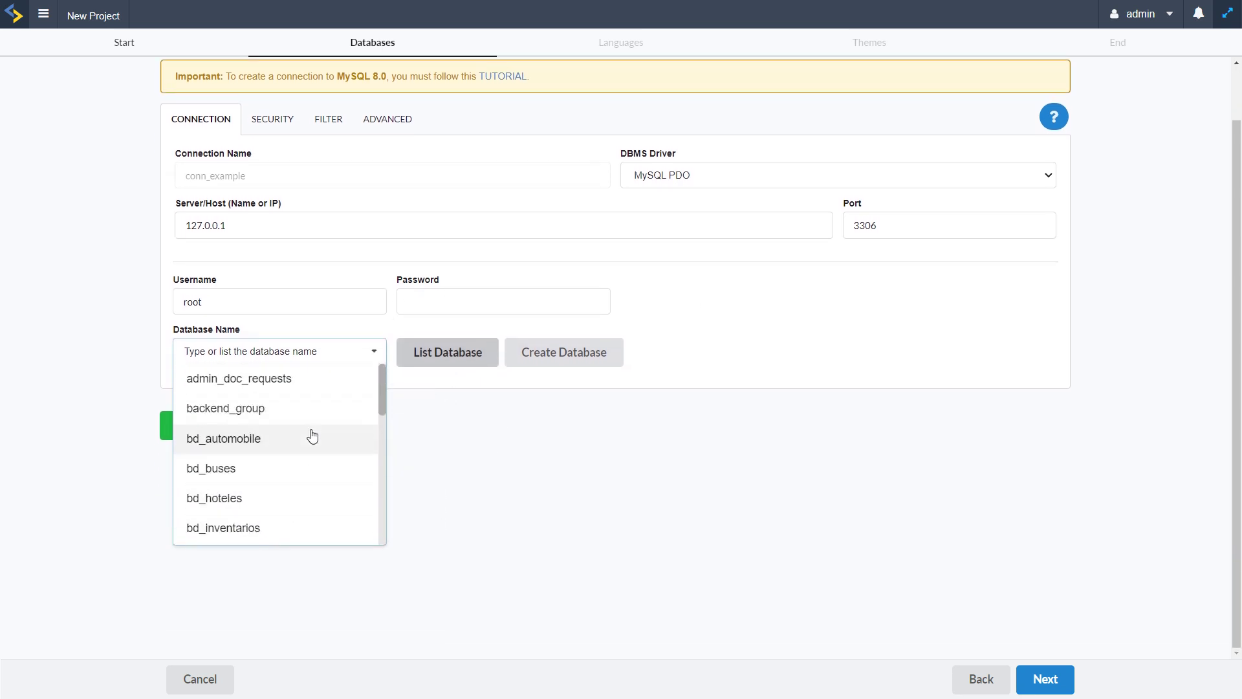
left_click(565, 454)
Create a new database named Pizza_rest
left_click(569, 358)
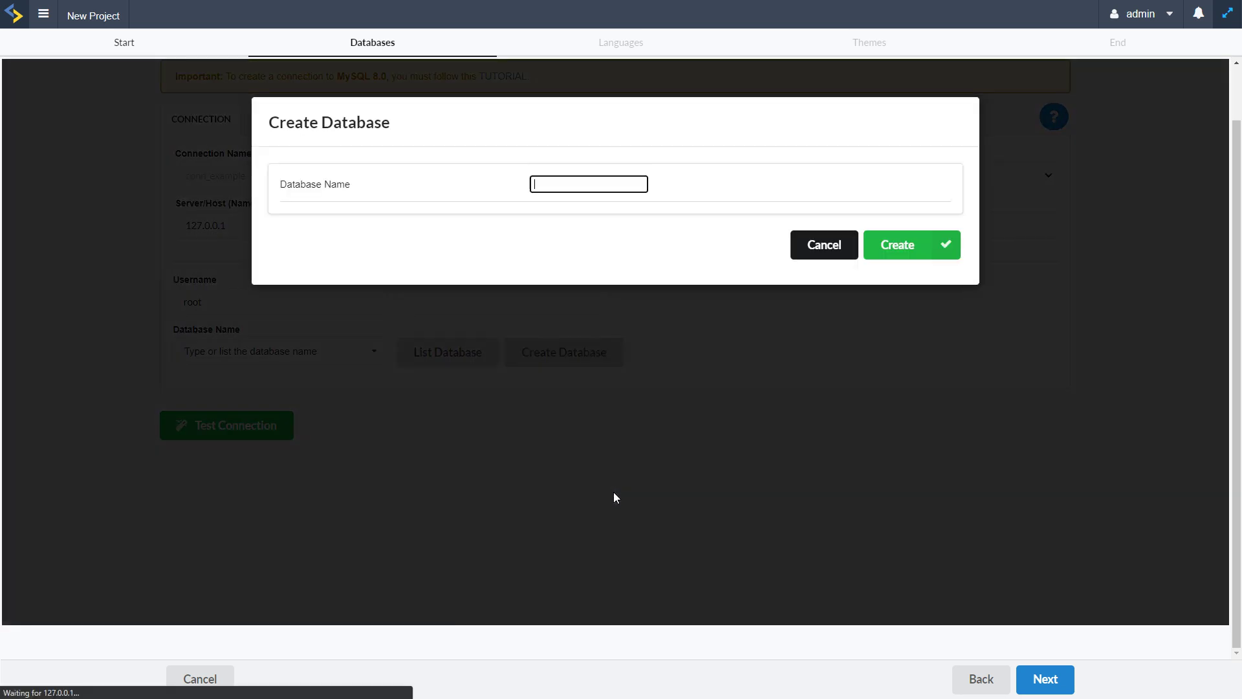
left_click(548, 185)
type("Pizza_rest")
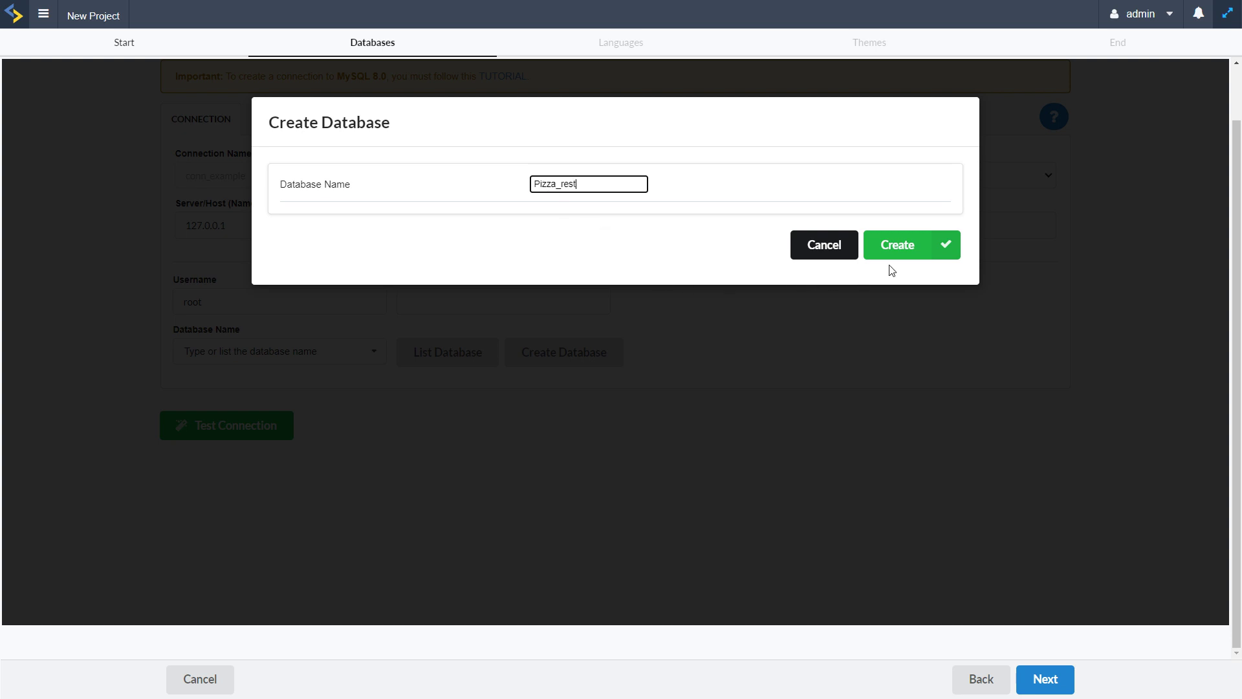
left_click(899, 245)
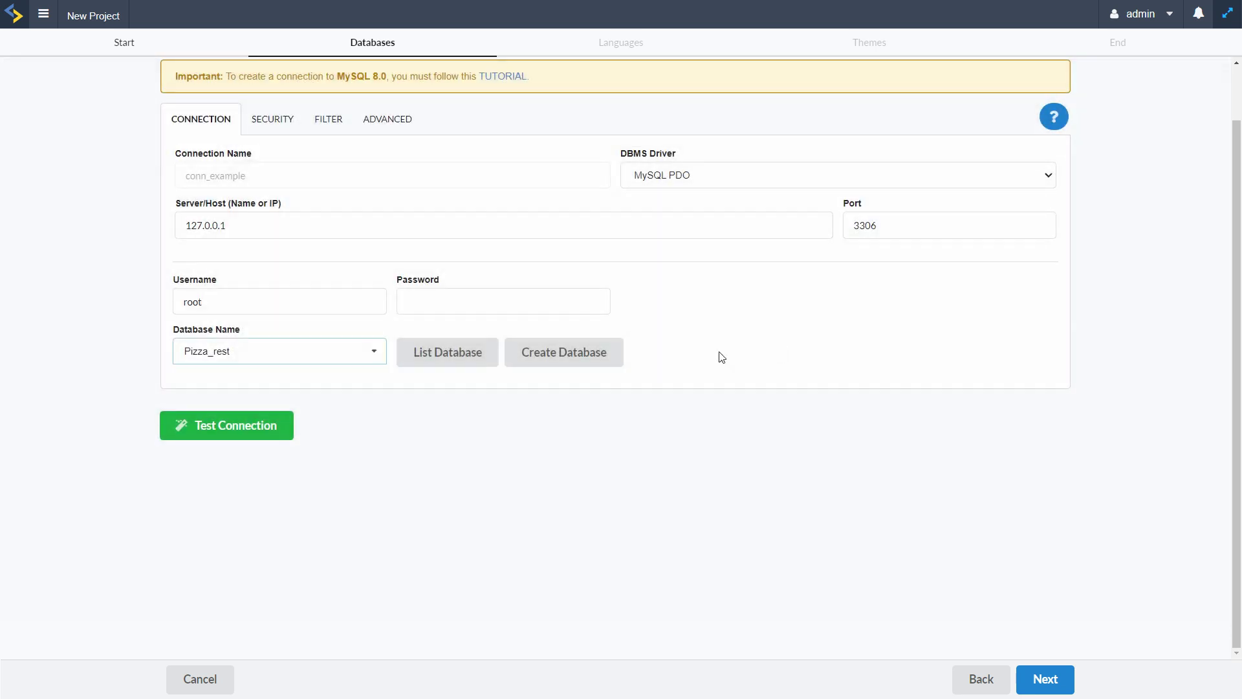
Select pizza_rest as the connection's database and test the connection
scroll(292, 462, "down", 6)
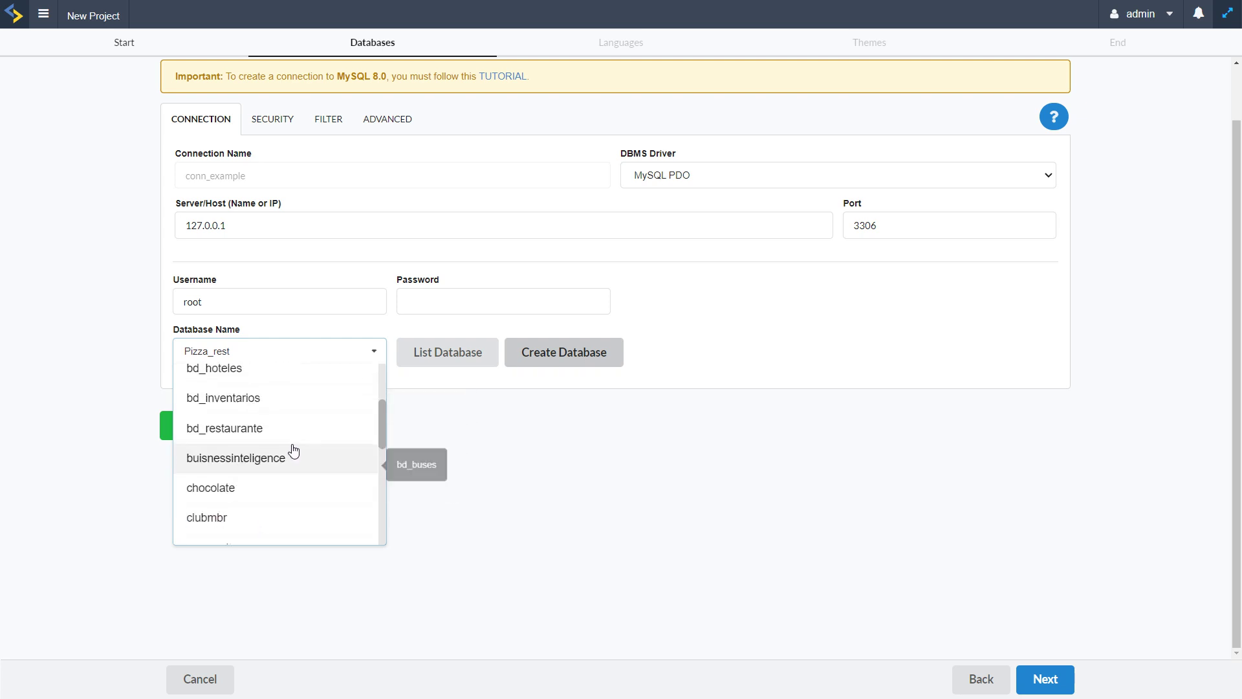
scroll(293, 456, "down", 3)
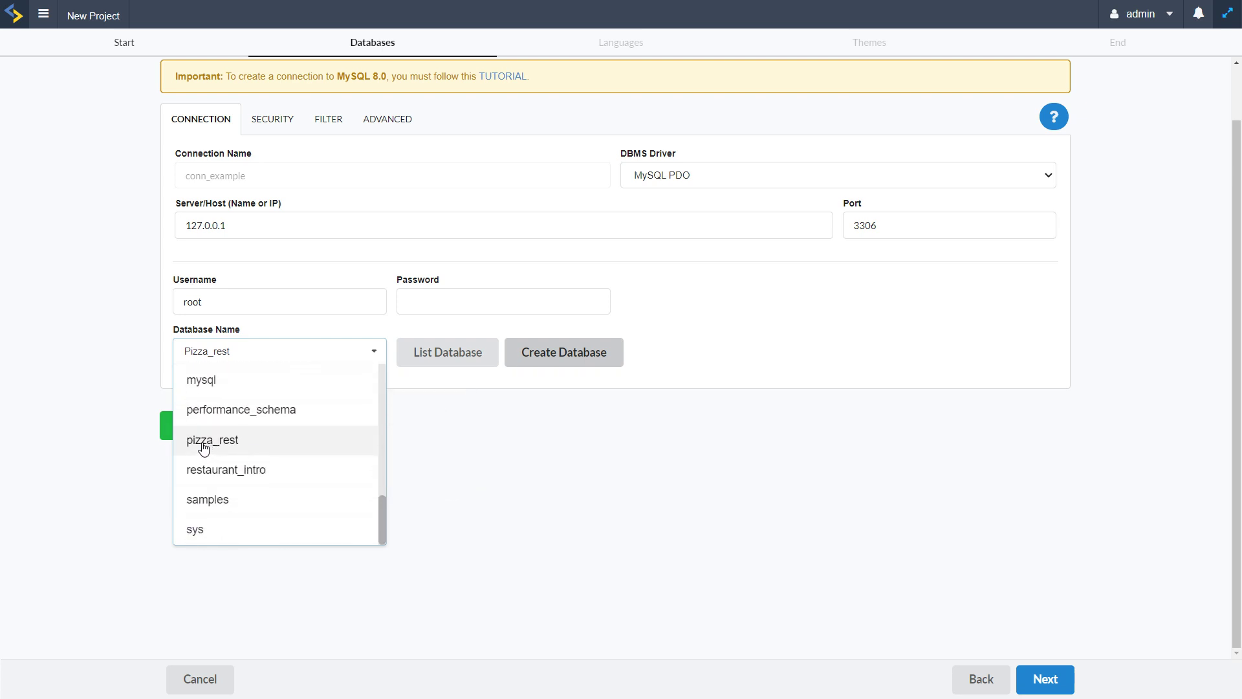
left_click(200, 447)
left_click(227, 428)
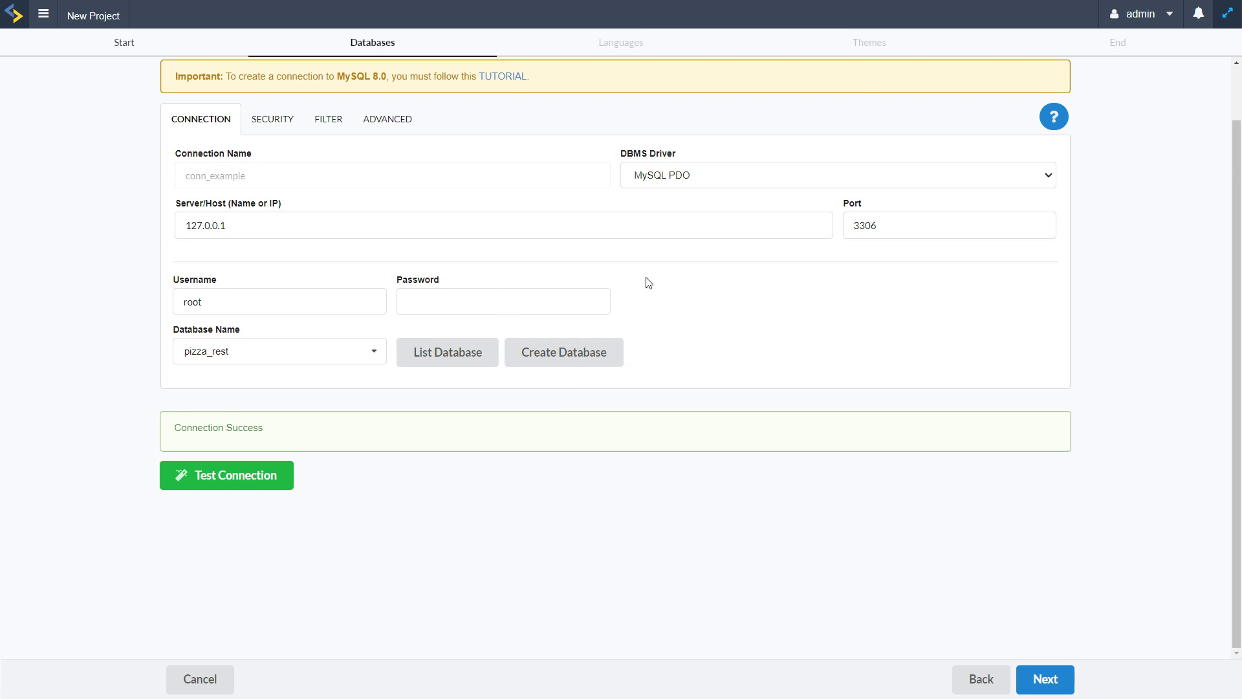
Keep the MySQL PDO driver and host 127.0.0.1, then view the SSL security settings
left_click(665, 178)
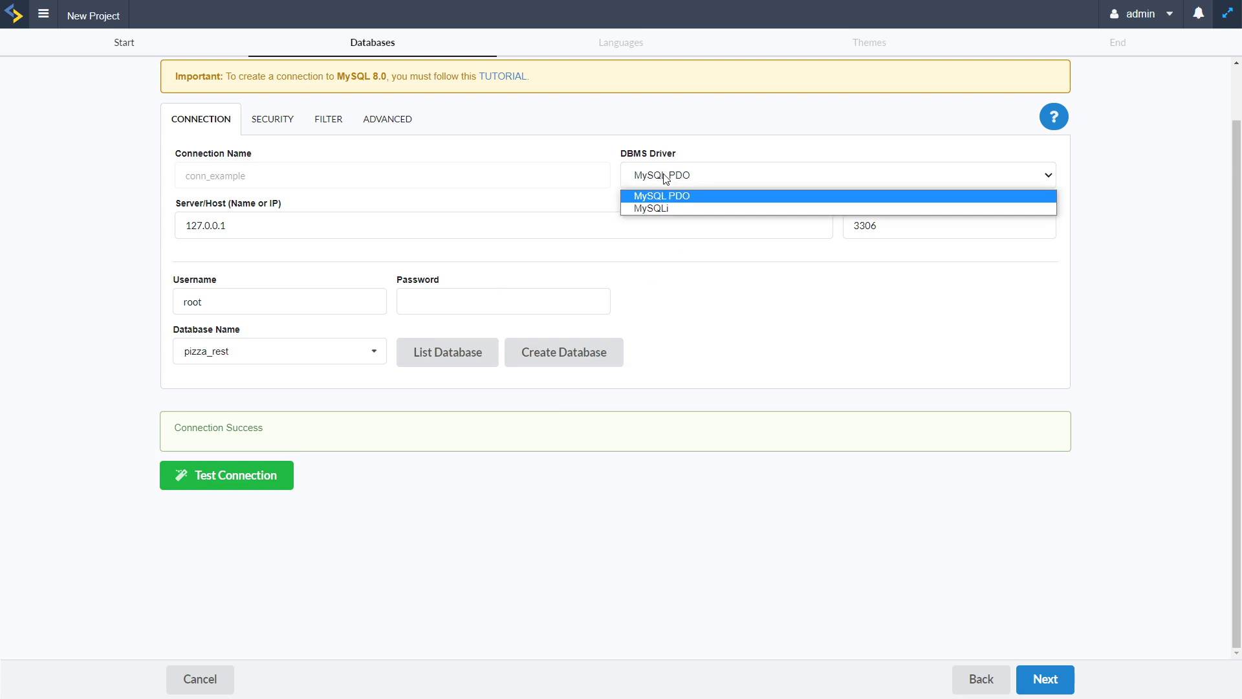
left_click(715, 279)
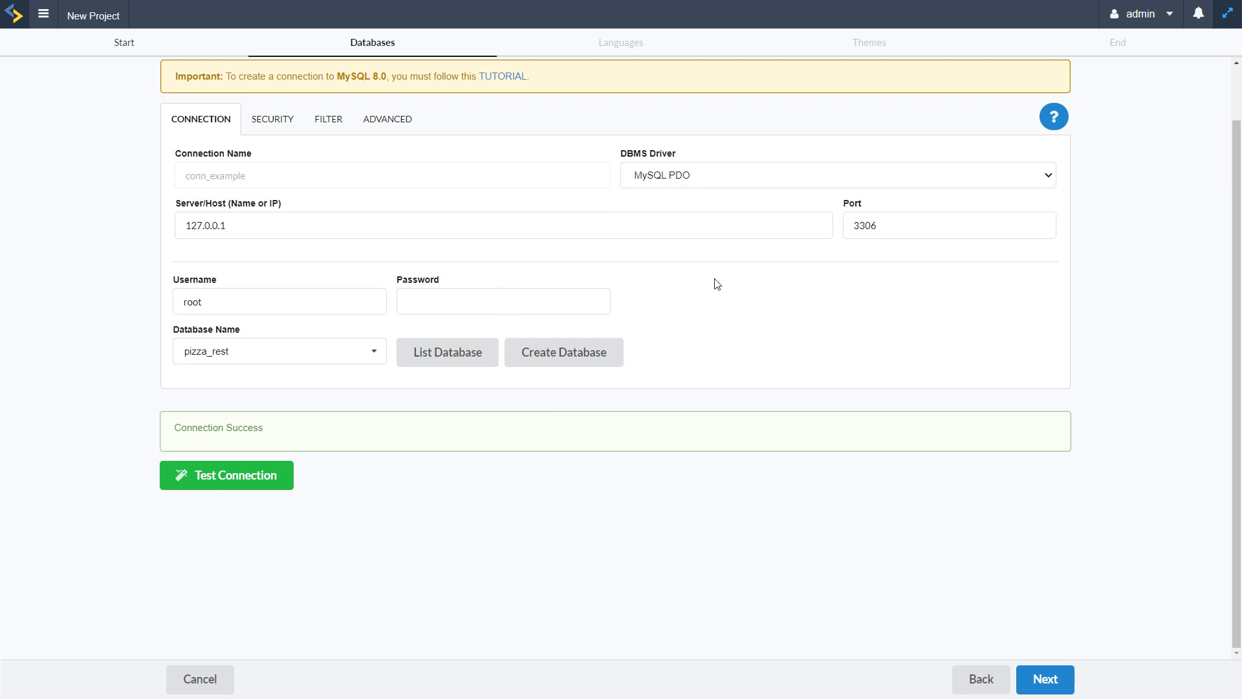
left_click(358, 232)
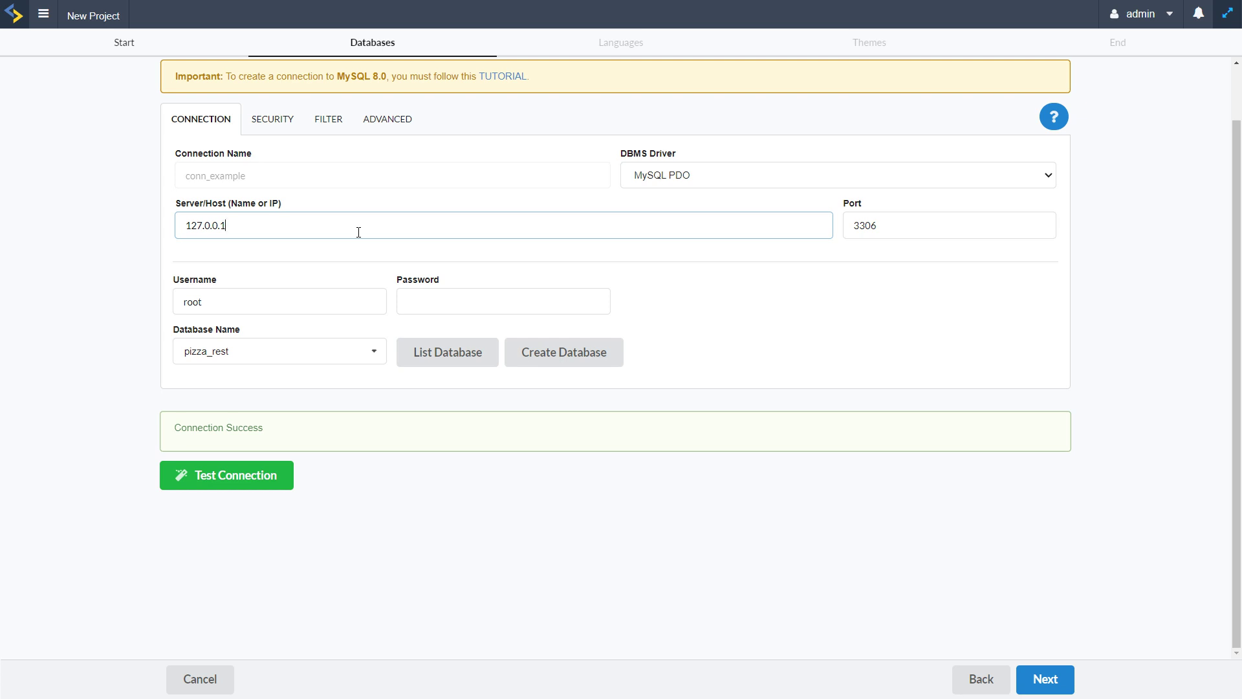
double_click(240, 216)
left_click(334, 204)
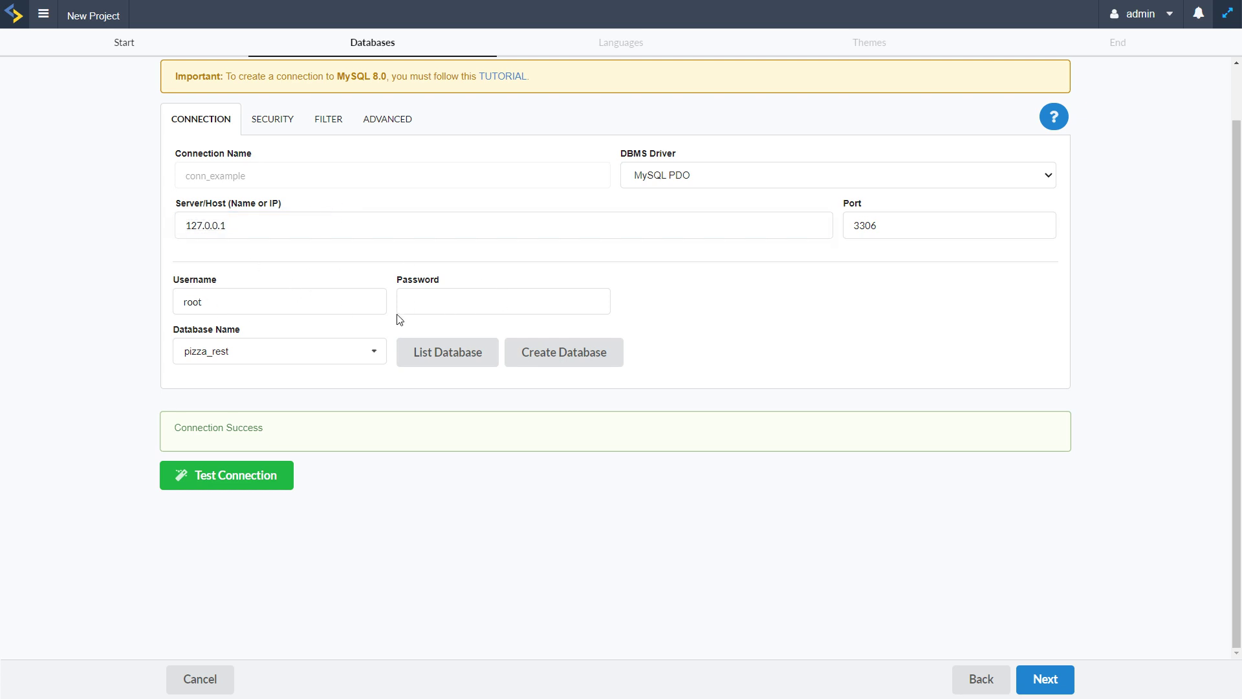
left_click(275, 122)
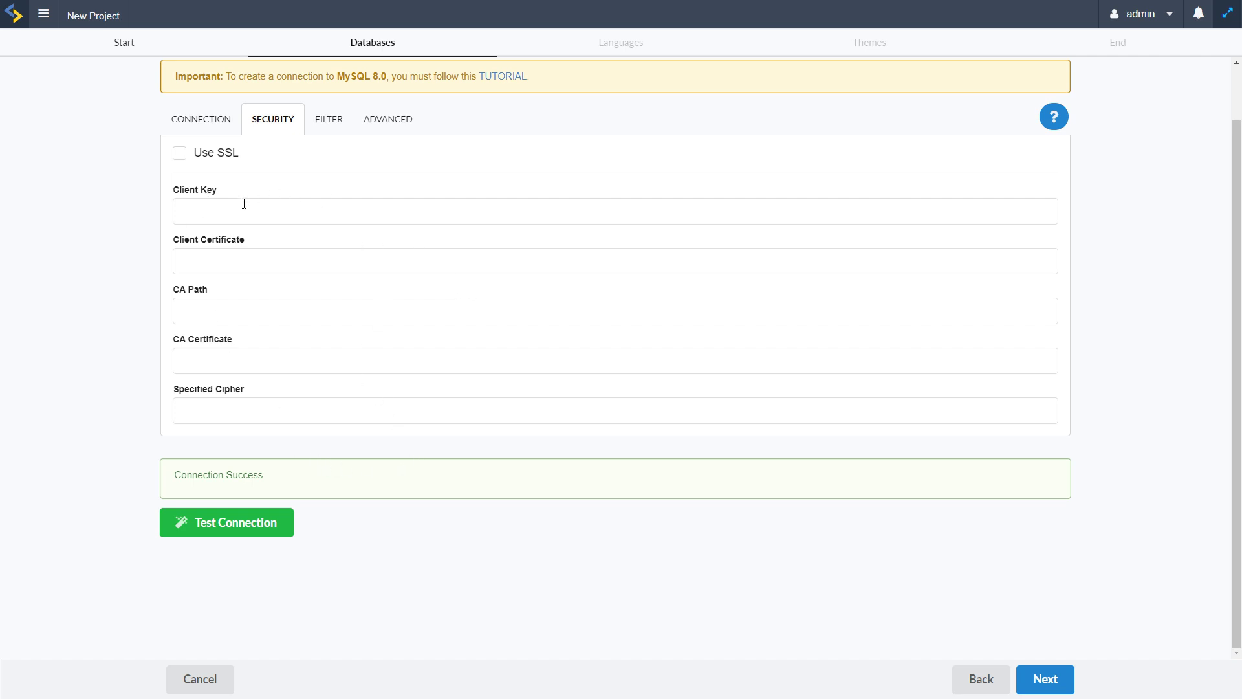
Check the FILTER and ADVANCED connection settings, then create the Pizza_restaurant project
left_click(328, 121)
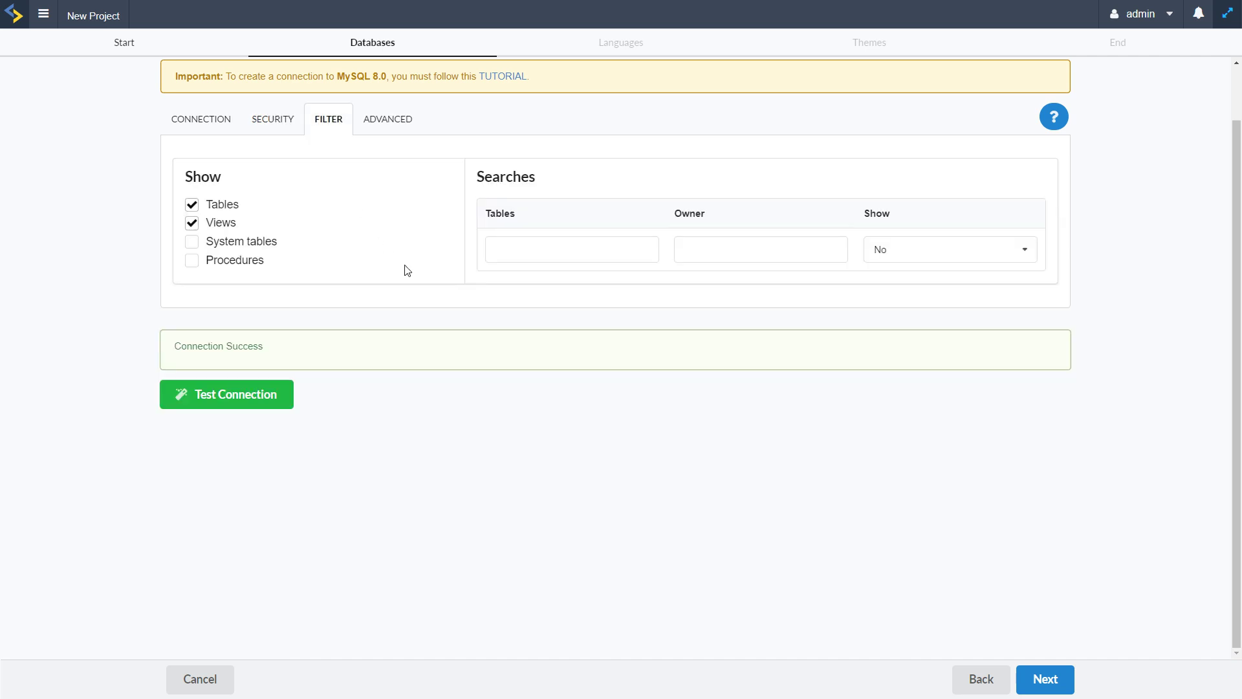
left_click(386, 121)
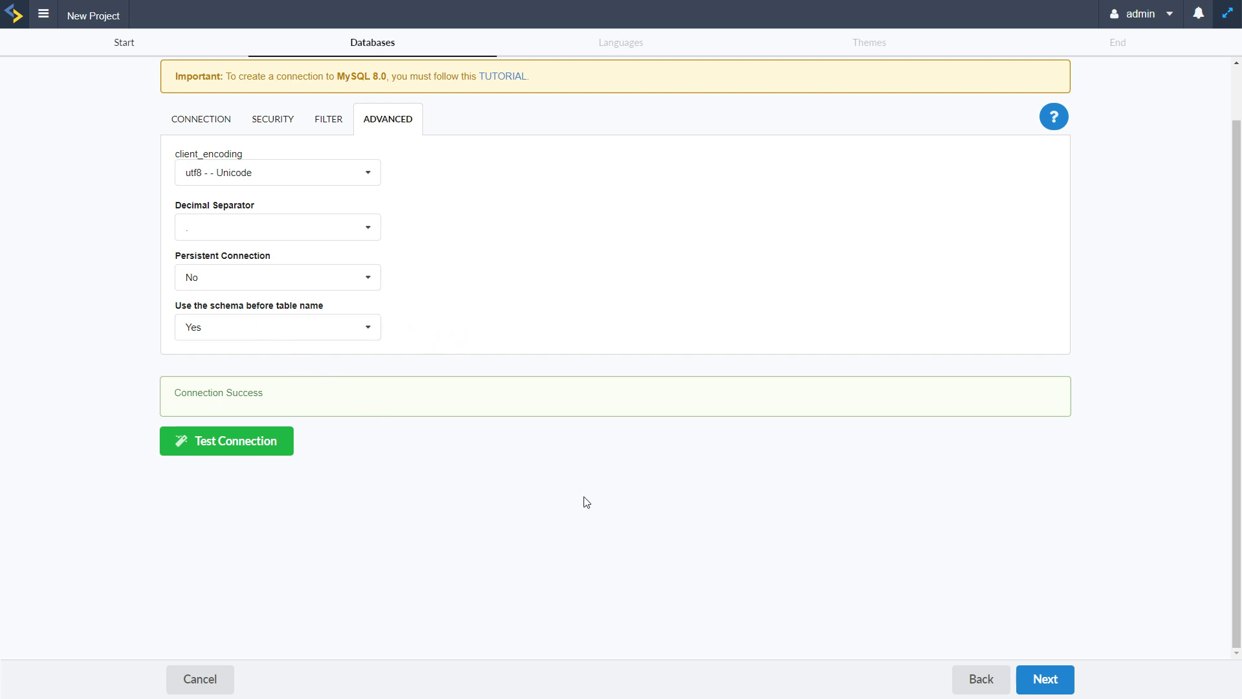
left_click(1050, 677)
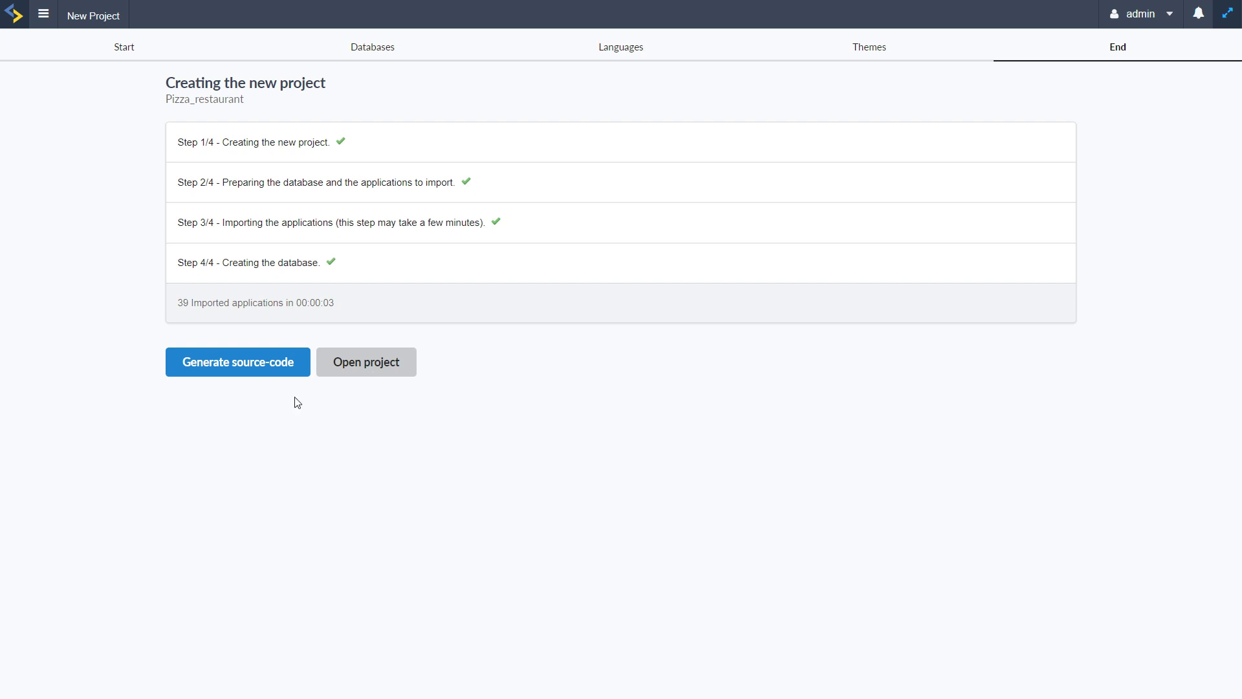
Generate source code for all 39 imported applications of Pizza_restaurant
left_click(245, 372)
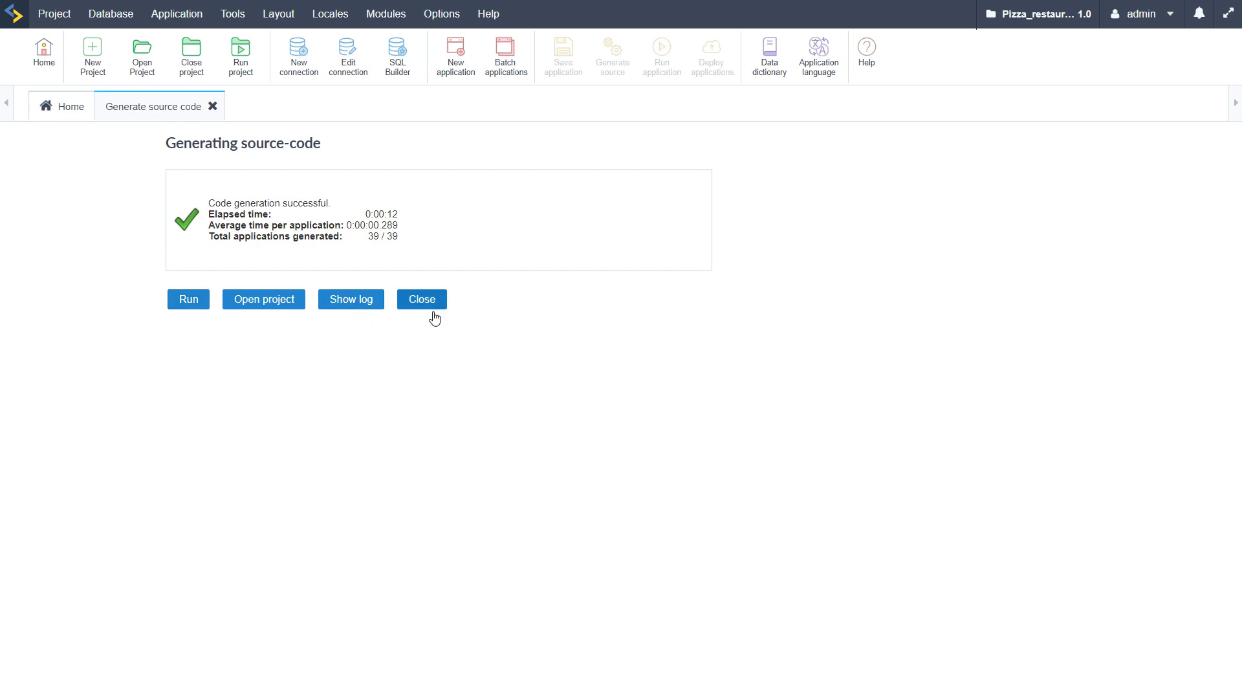
left_click(361, 302)
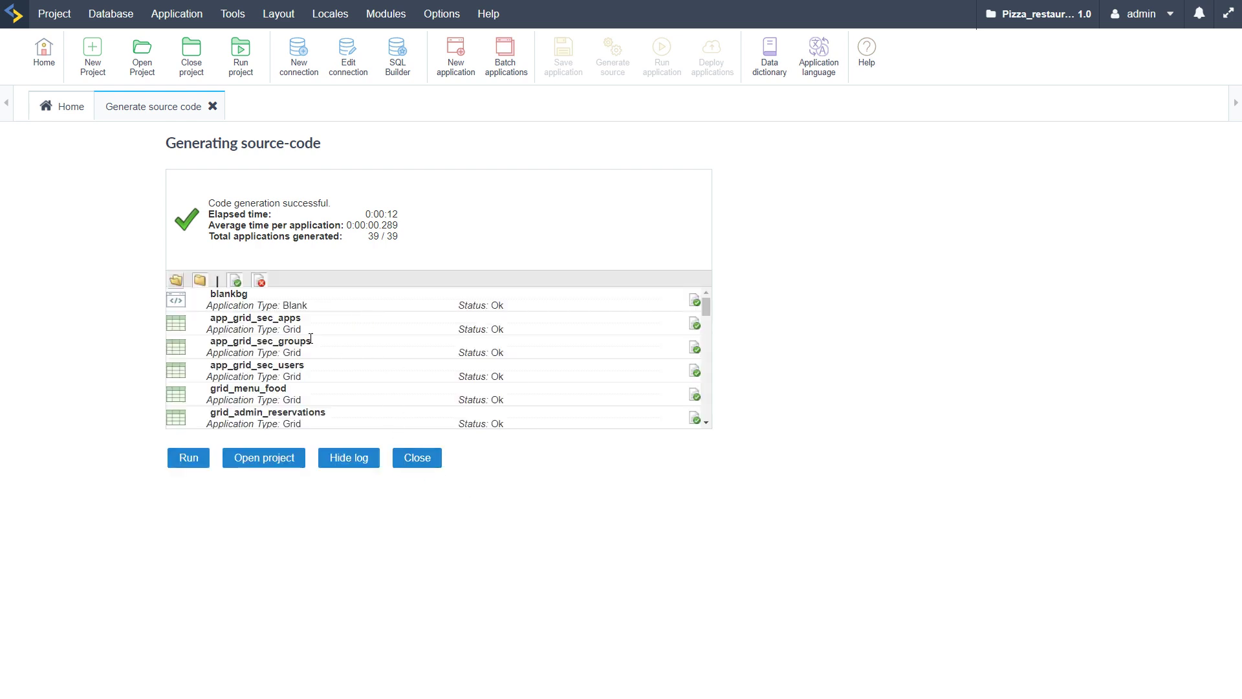
scroll(397, 344, "down", 5)
scroll(387, 357, "down", 6)
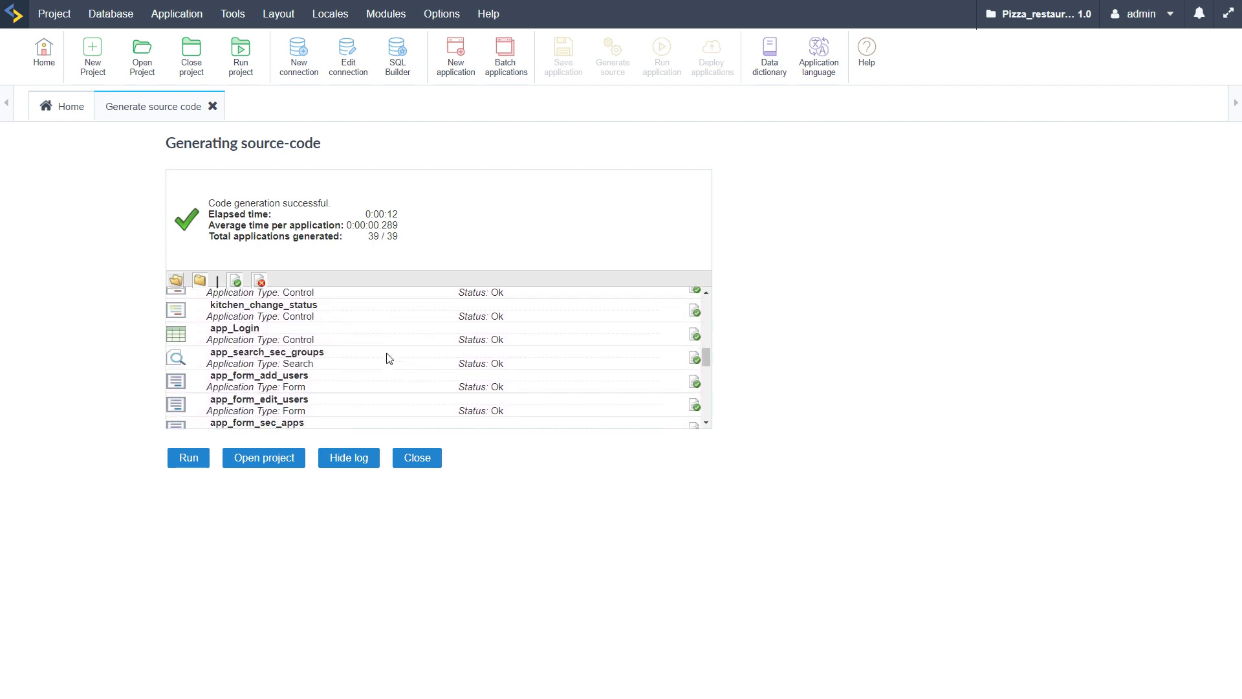
left_click_drag(459, 346, 500, 345)
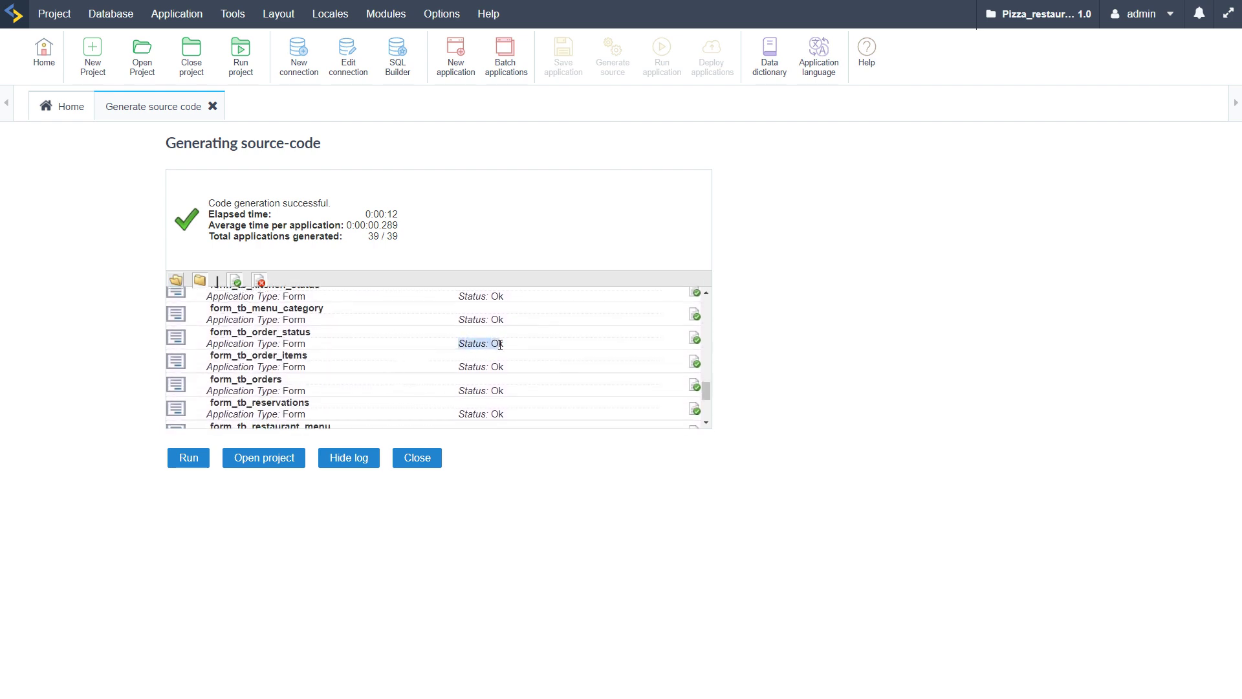
scroll(517, 390, "down", 3)
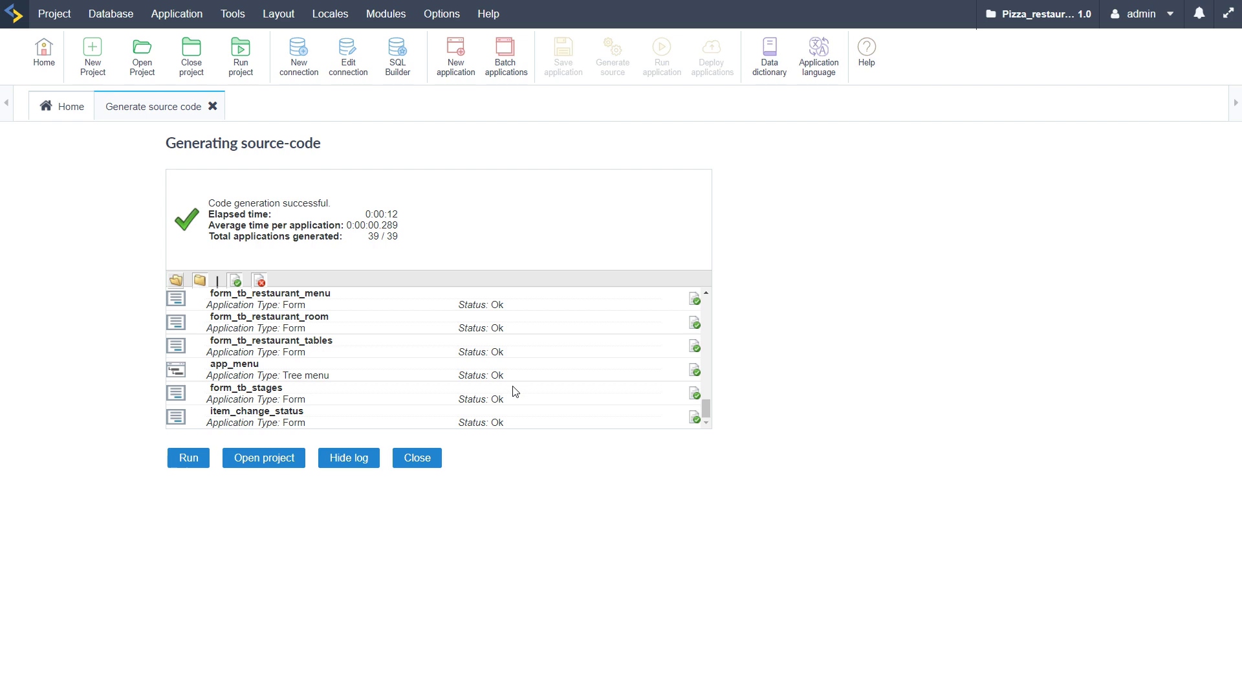
scroll(516, 392, "up", 15)
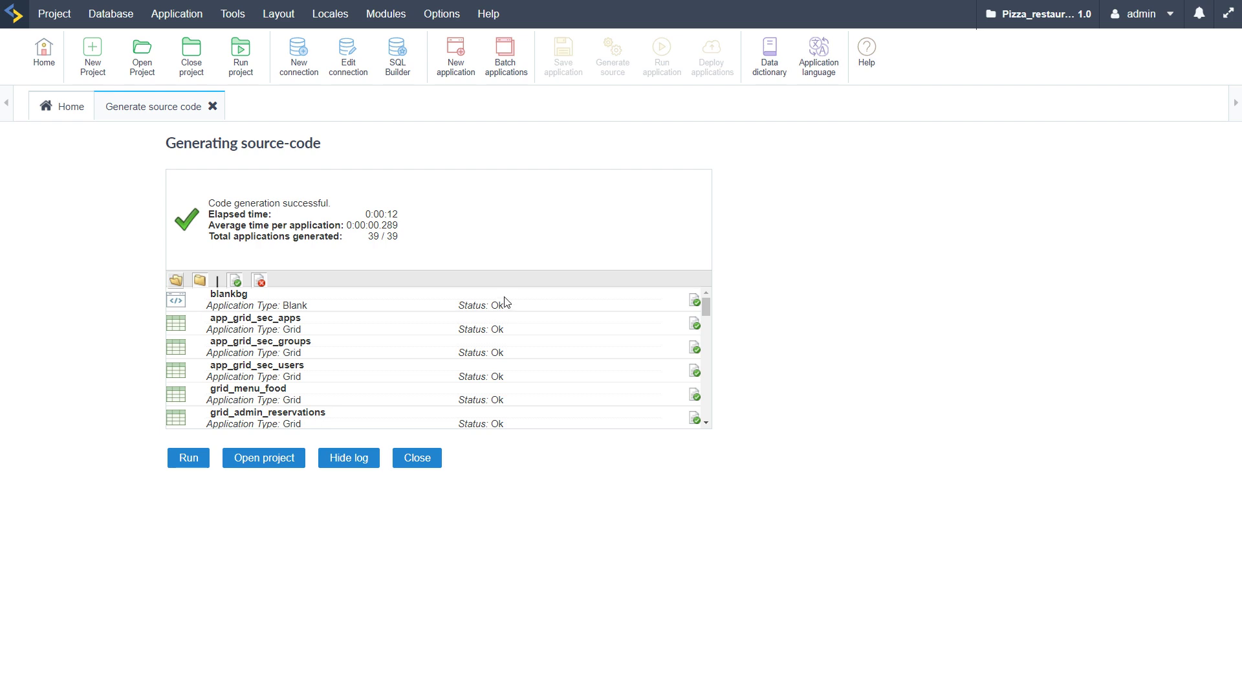
left_click_drag(463, 305, 496, 350)
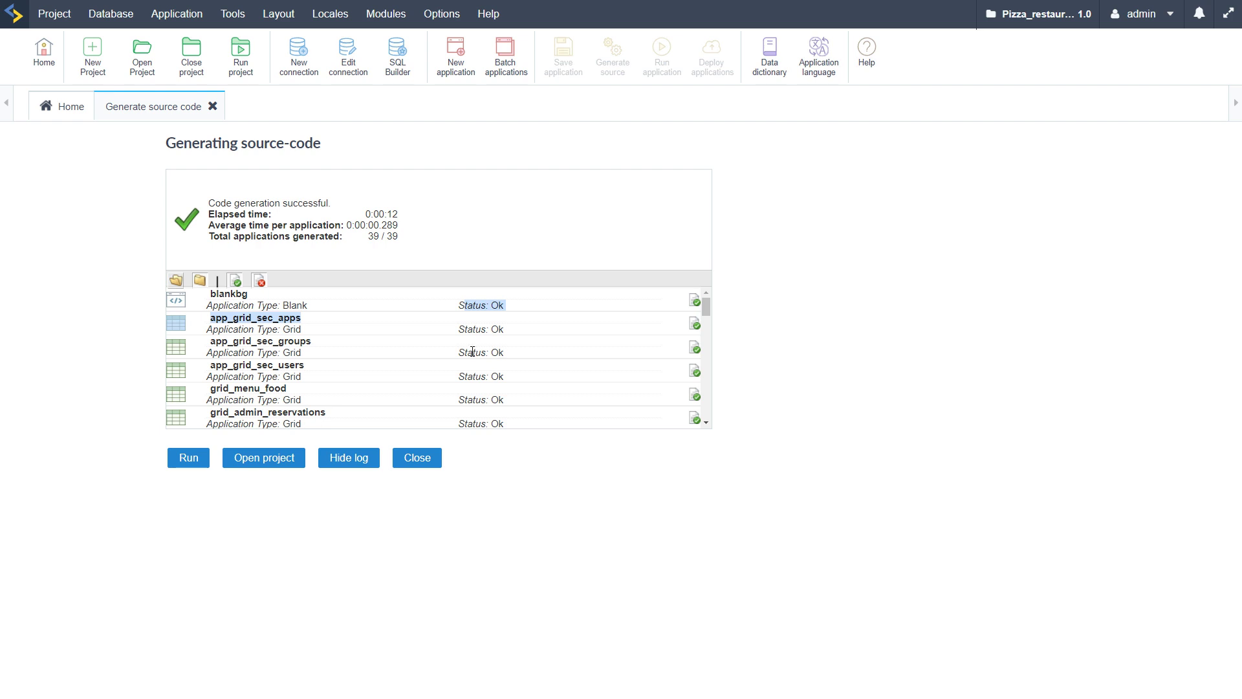
left_click(472, 351)
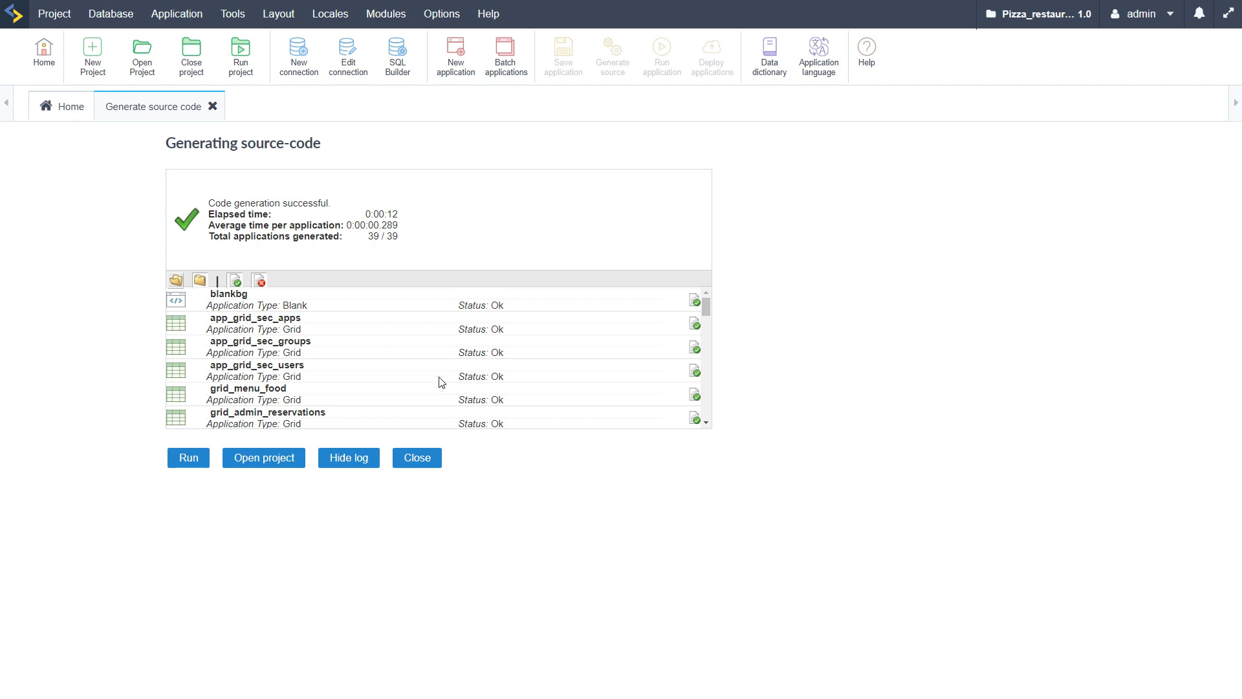
Run the generated project to see the Restaurant Table Management sign-in page
left_click(189, 464)
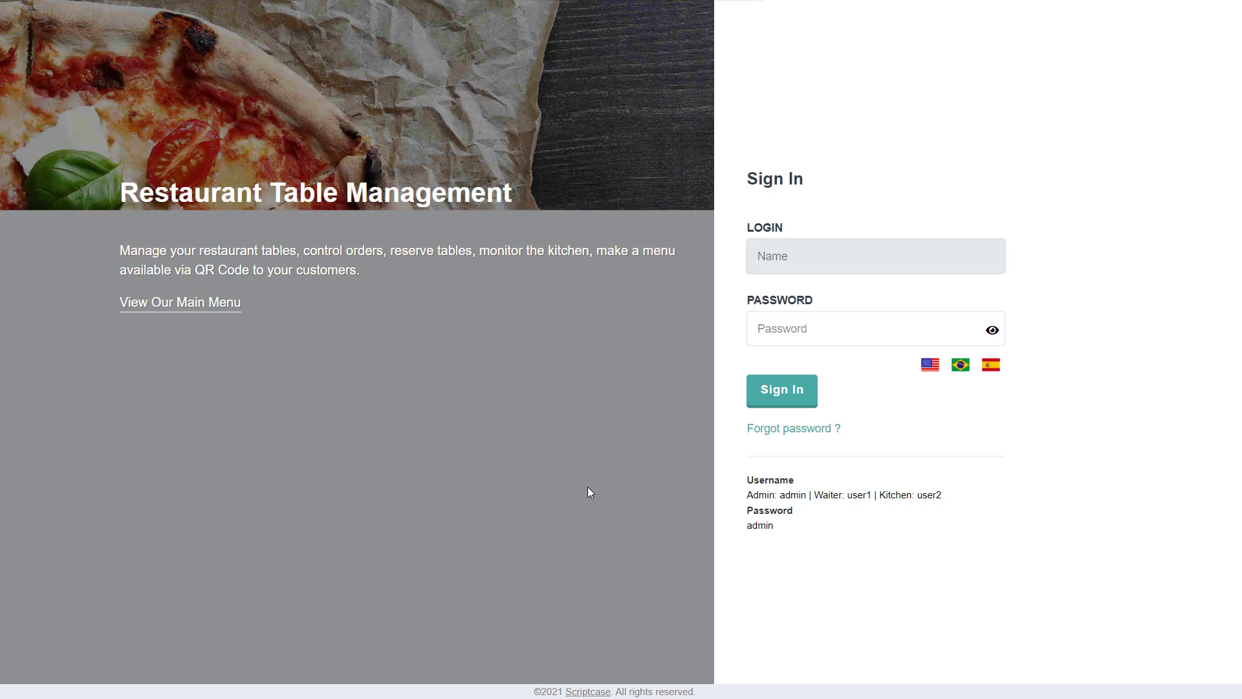
left_click(588, 488)
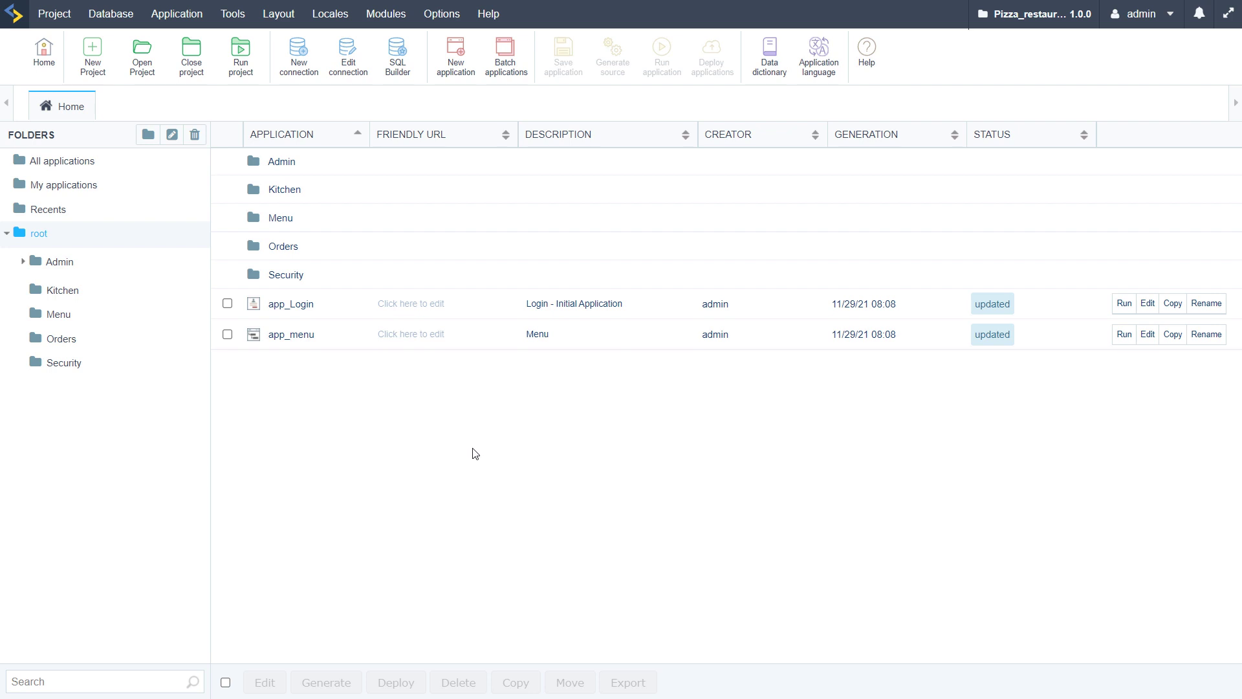
left_click(62, 261)
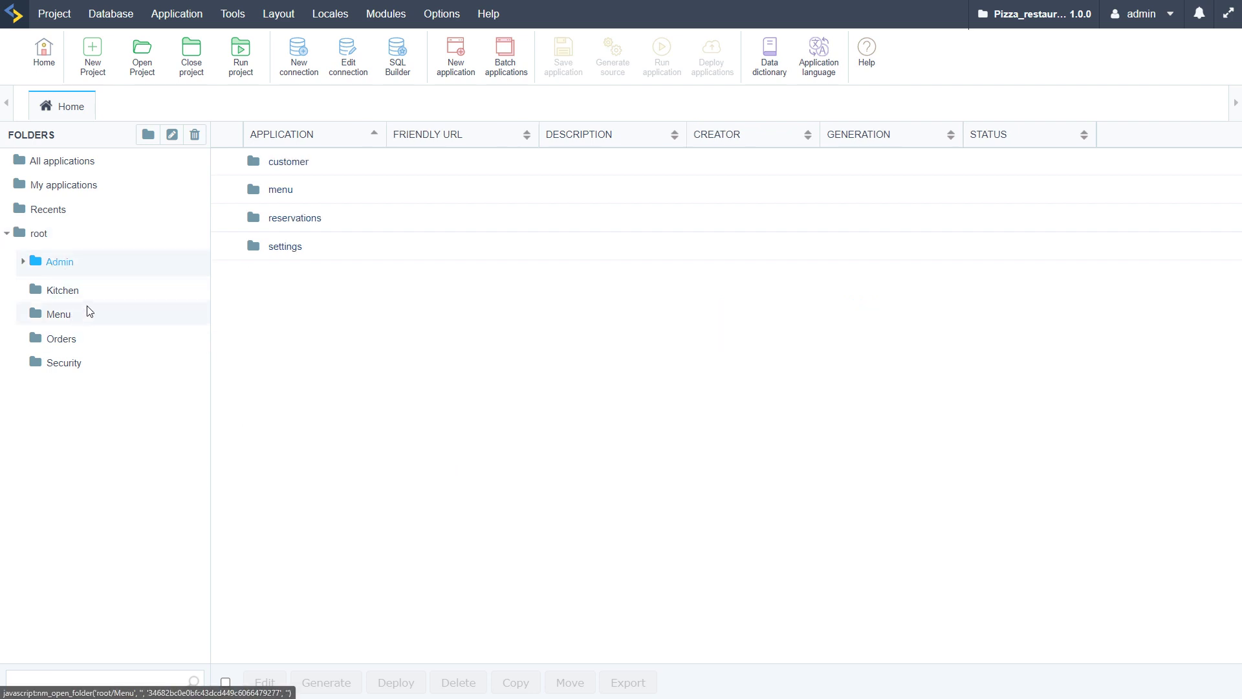
left_click(22, 261)
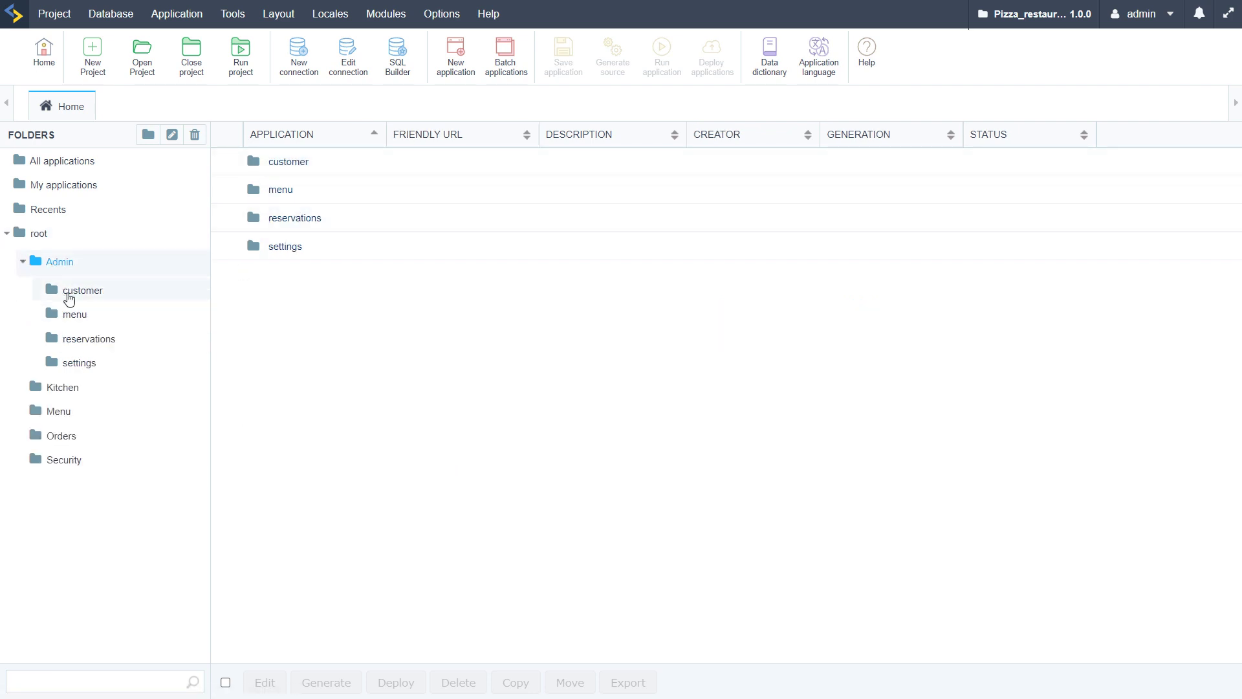
left_click(70, 291)
left_click(75, 317)
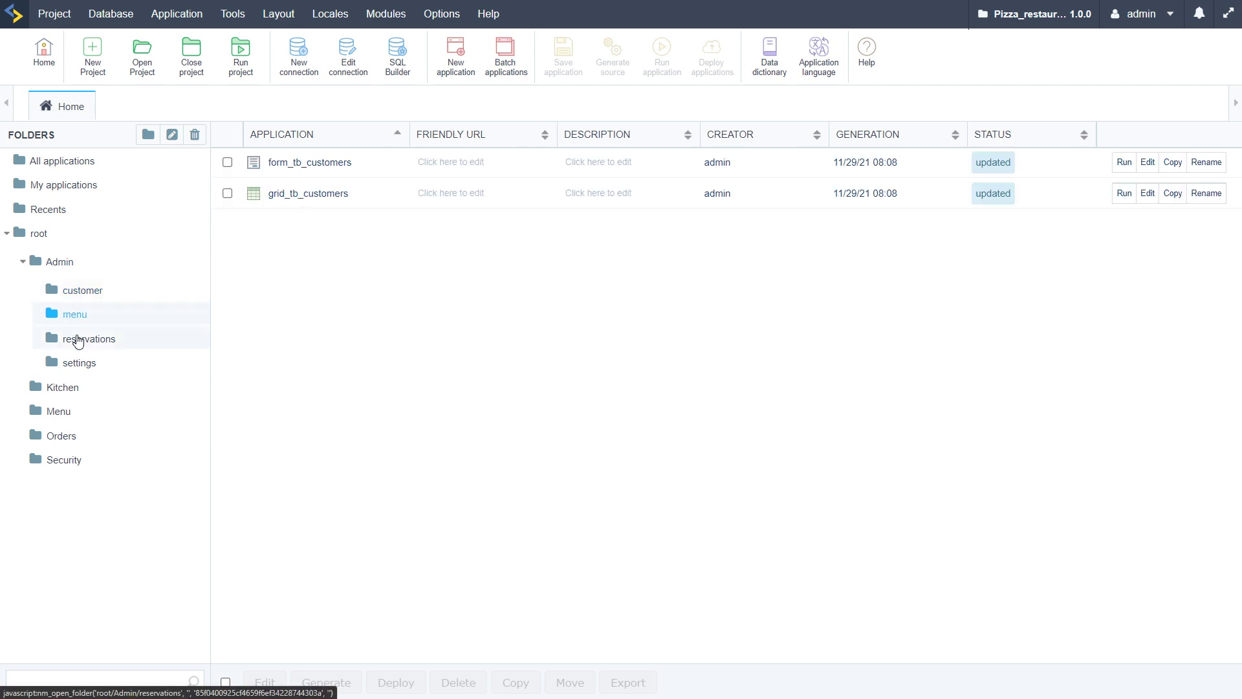
left_click(79, 340)
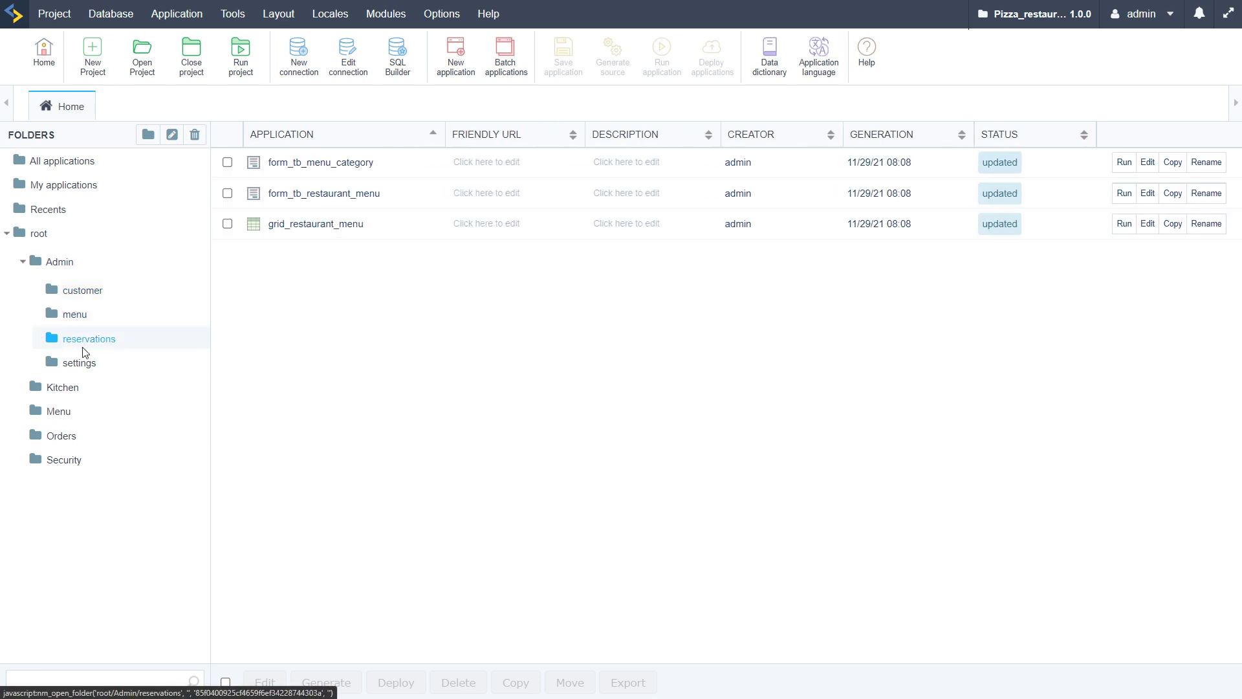
left_click(83, 365)
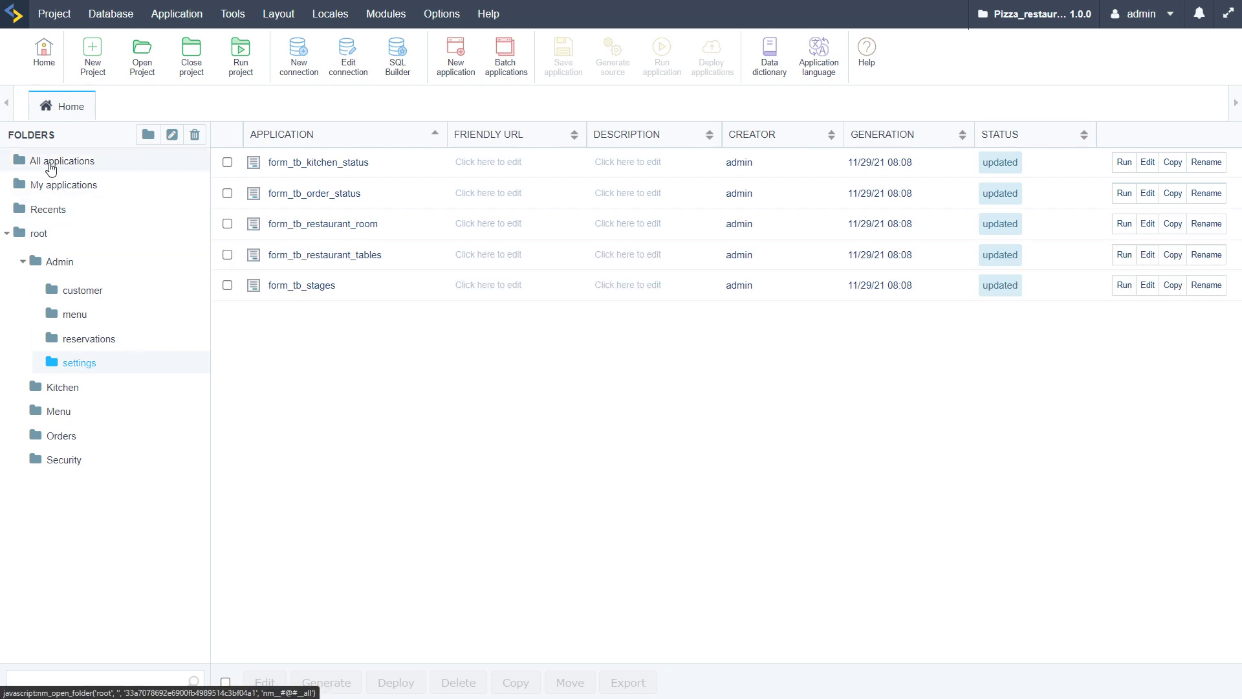
left_click(50, 163)
scroll(547, 388, "down", 5)
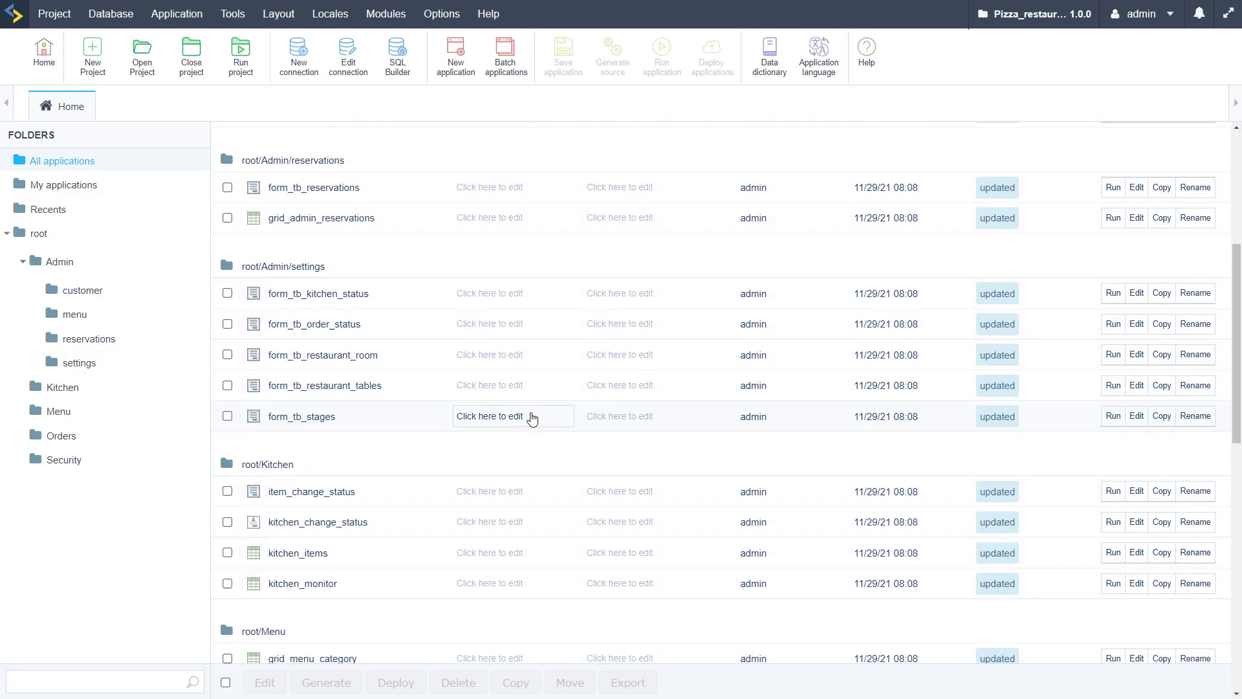
scroll(520, 456, "down", 1)
scroll(516, 470, "down", 4)
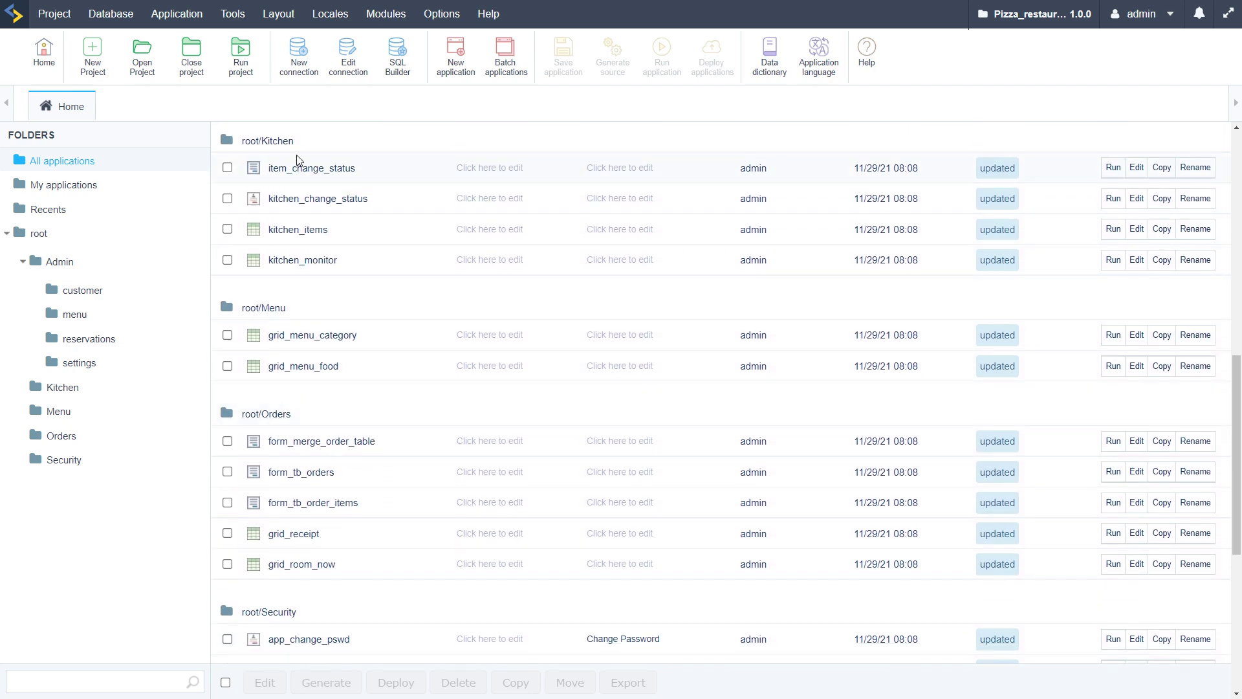
scroll(352, 271, "down", 3)
scroll(383, 394, "down", 3)
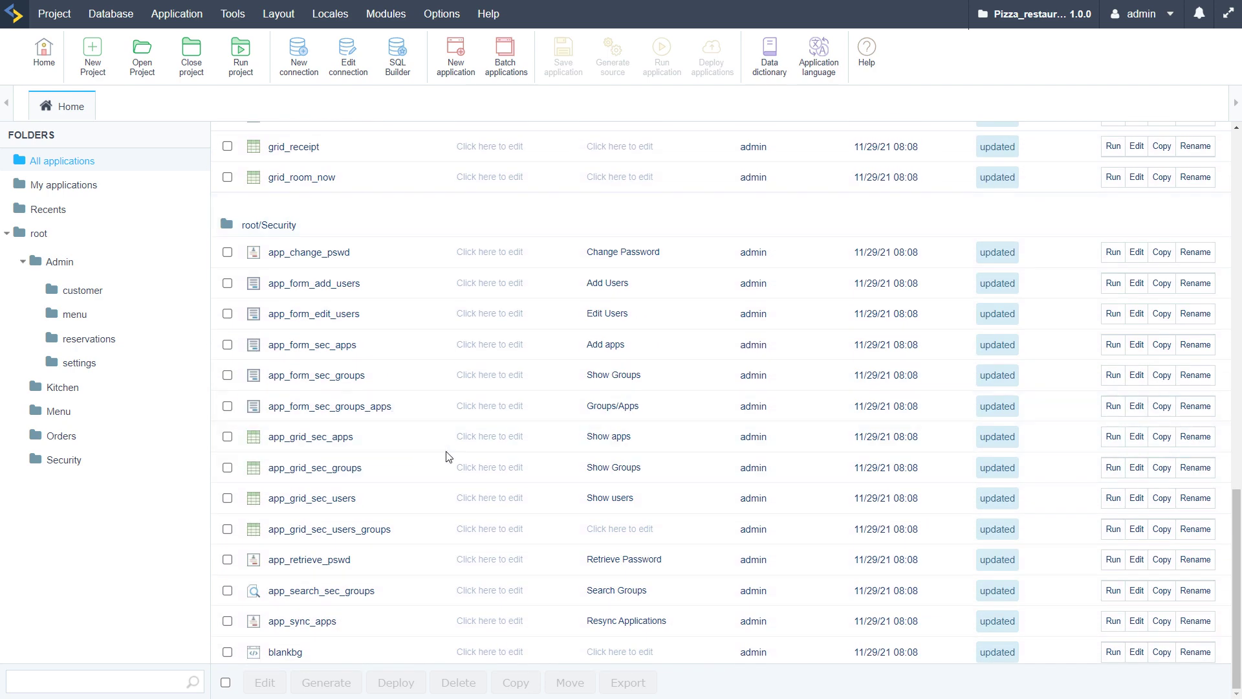
scroll(446, 456, "up", 1)
scroll(355, 521, "down", 1)
scroll(423, 568, "up", 5)
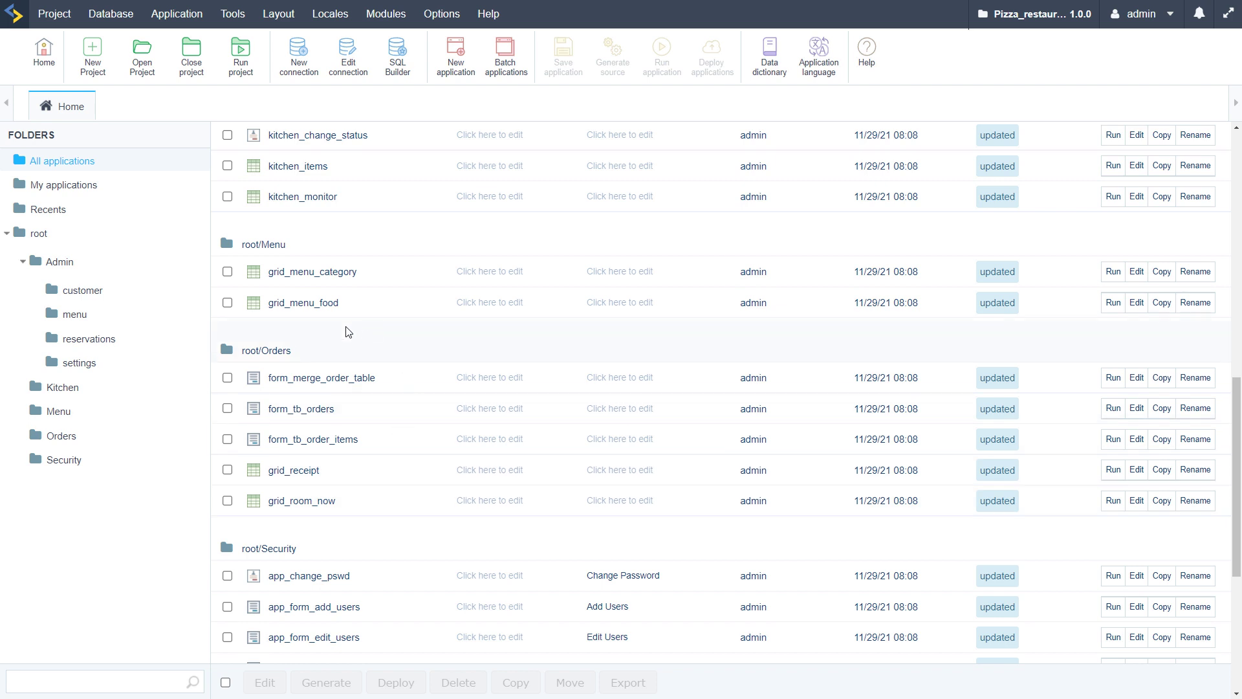
scroll(355, 336, "up", 2)
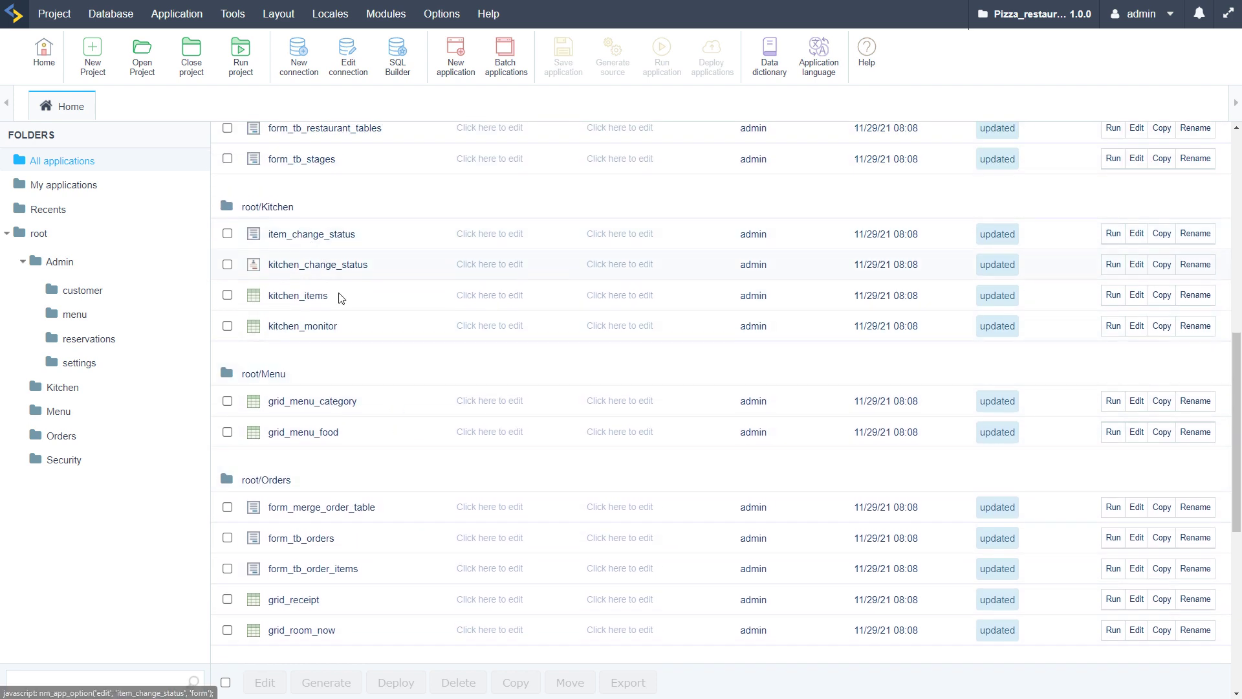
scroll(342, 342, "up", 3)
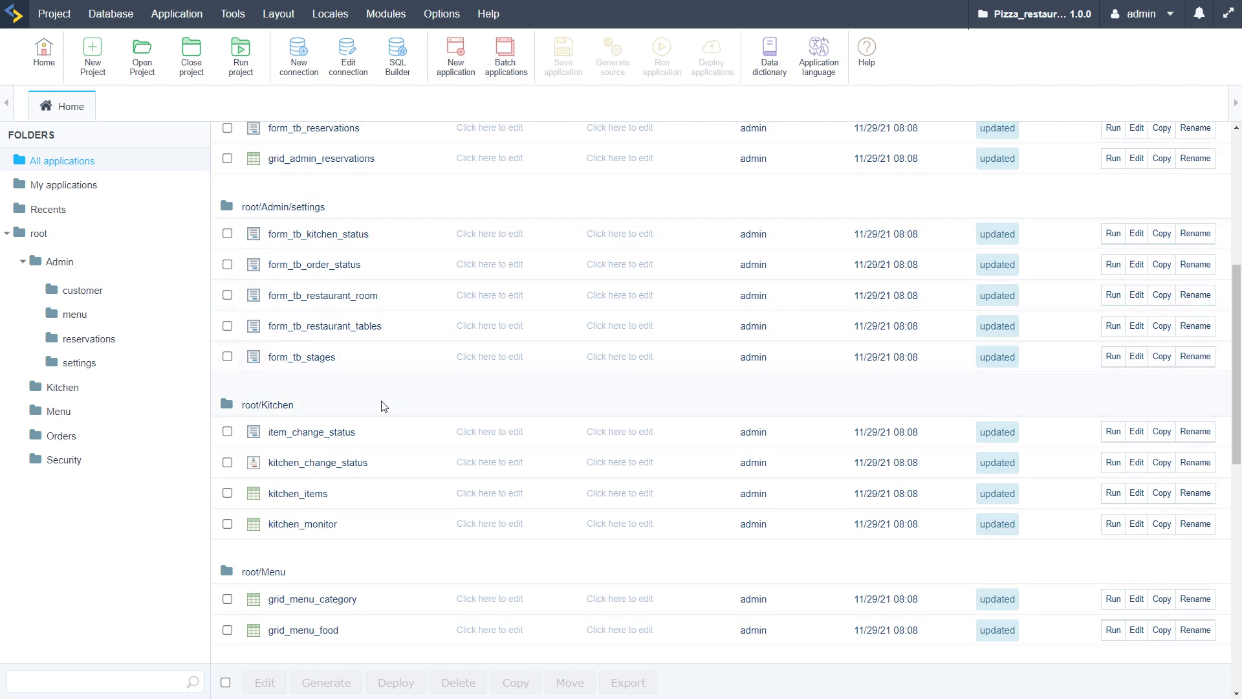
scroll(383, 420, "up", 2)
scroll(382, 458, "up", 1)
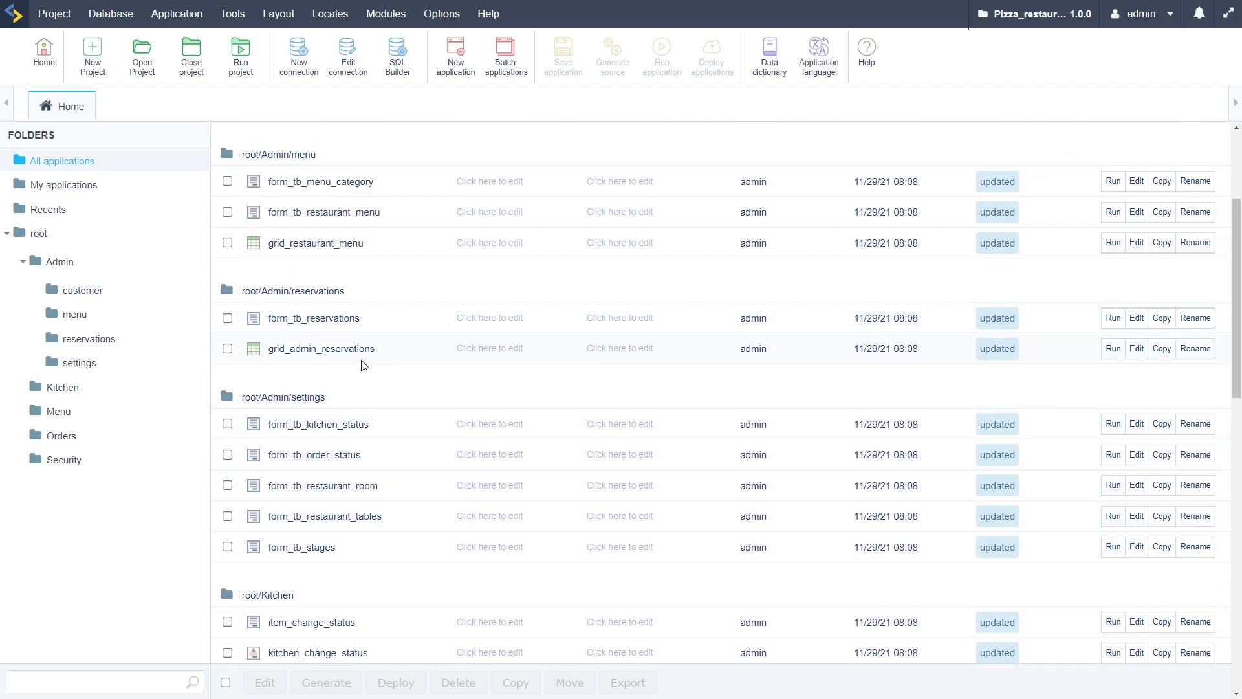
scroll(427, 359, "up", 3)
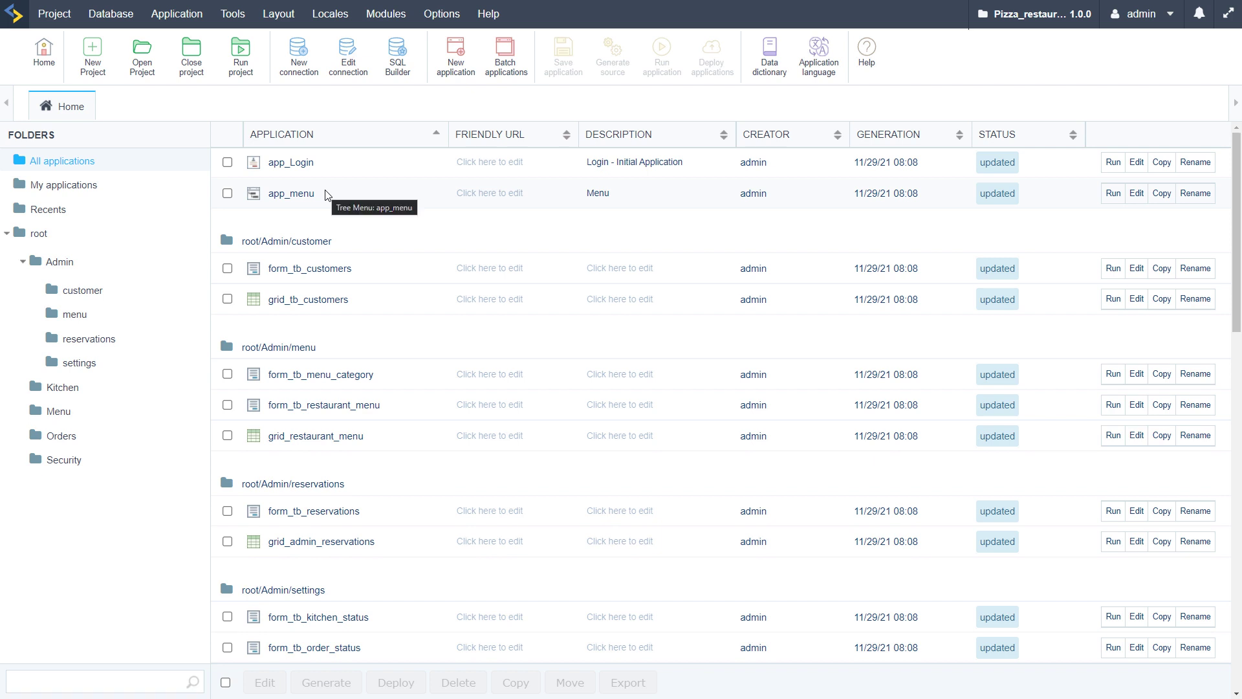
left_click(41, 234)
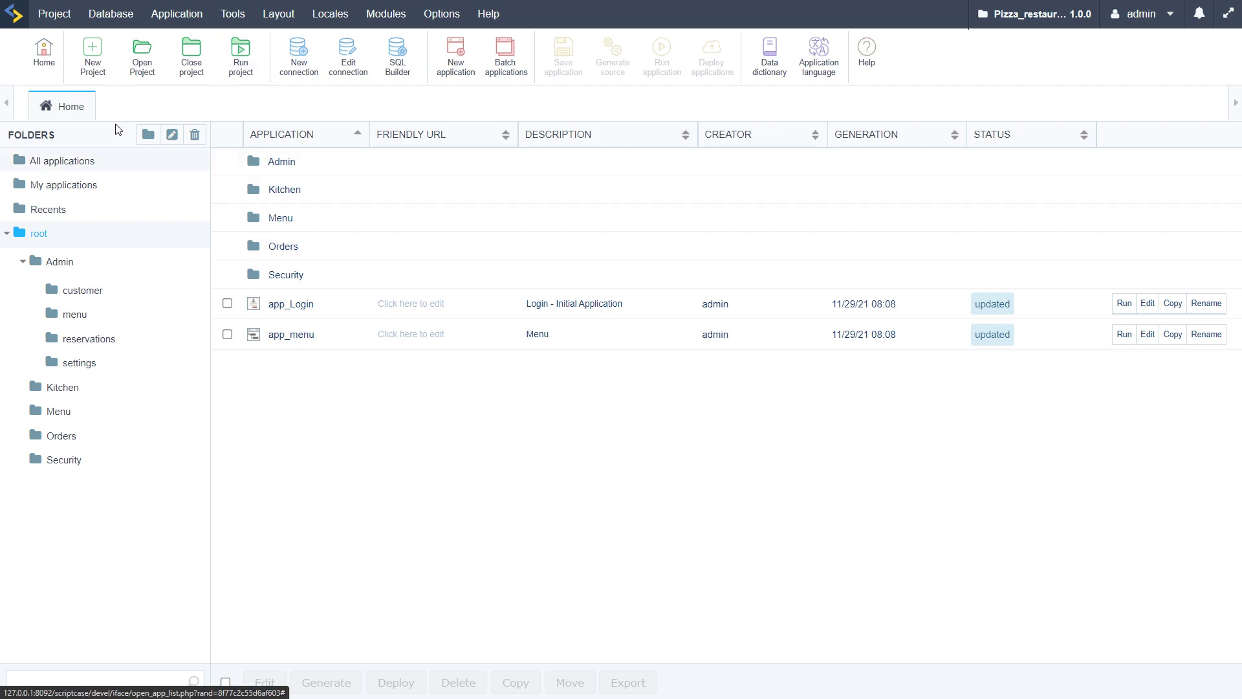
left_click(54, 15)
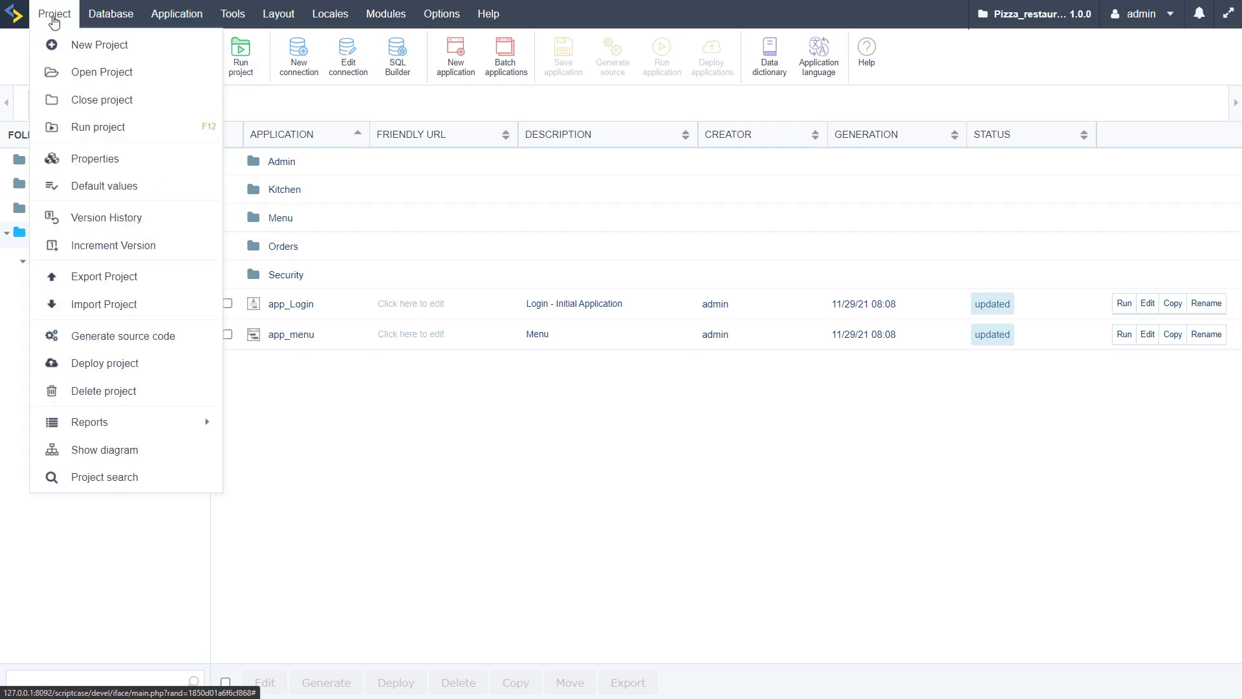
left_click(88, 159)
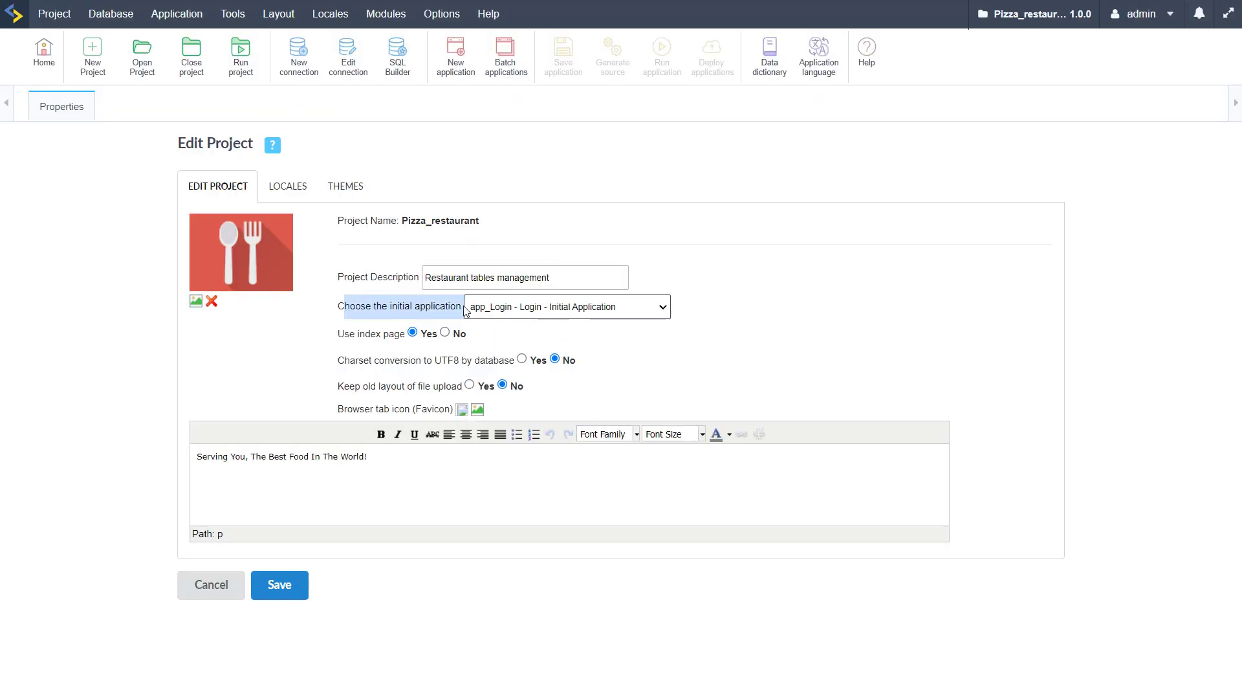
left_click(667, 312)
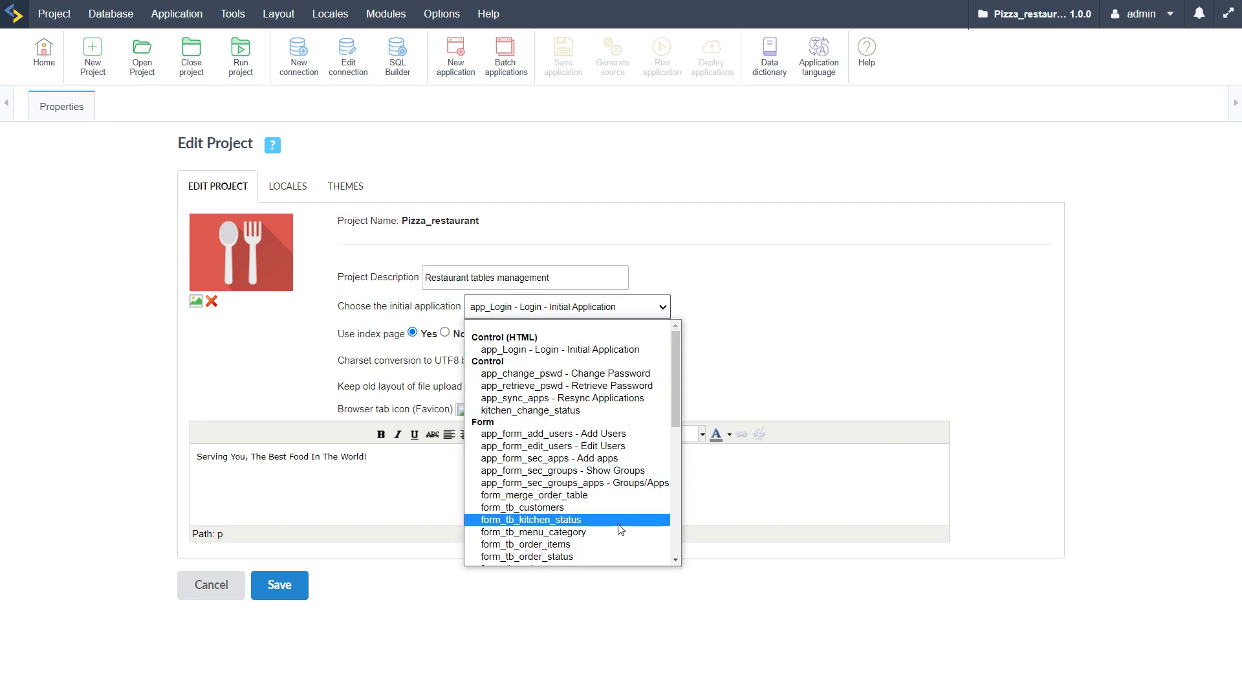
scroll(624, 492, "down", 5)
scroll(629, 505, "up", 5)
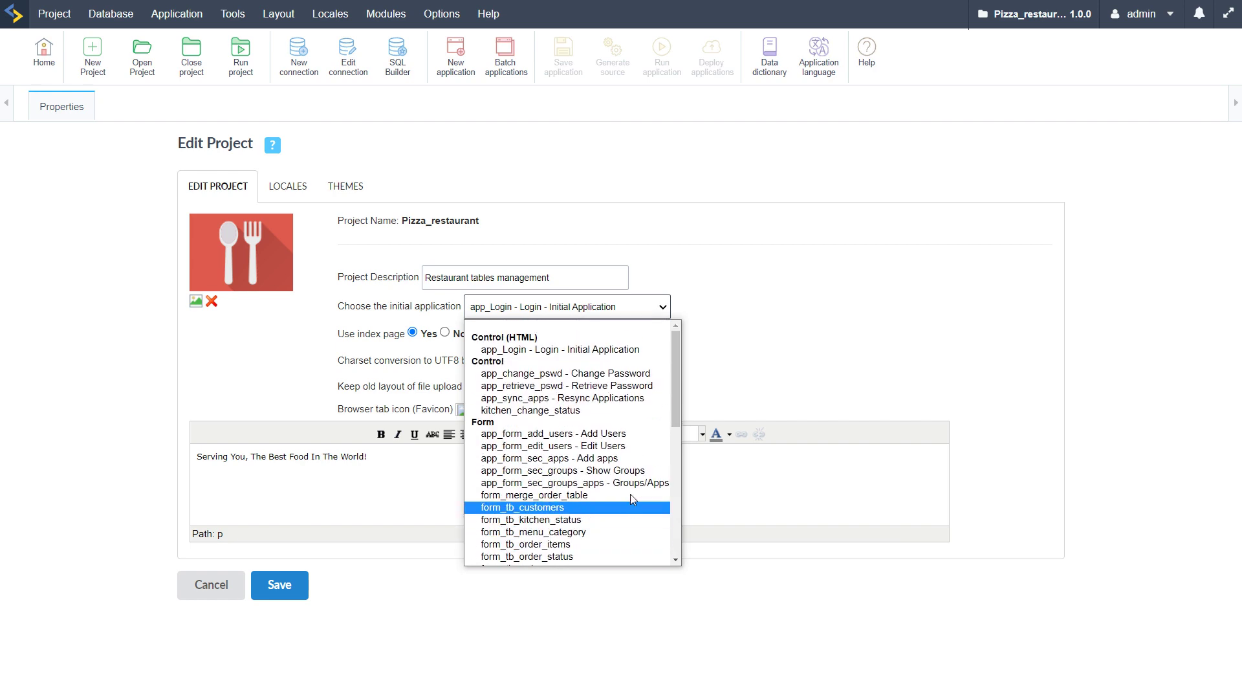
scroll(639, 479, "down", 5)
left_click(802, 299)
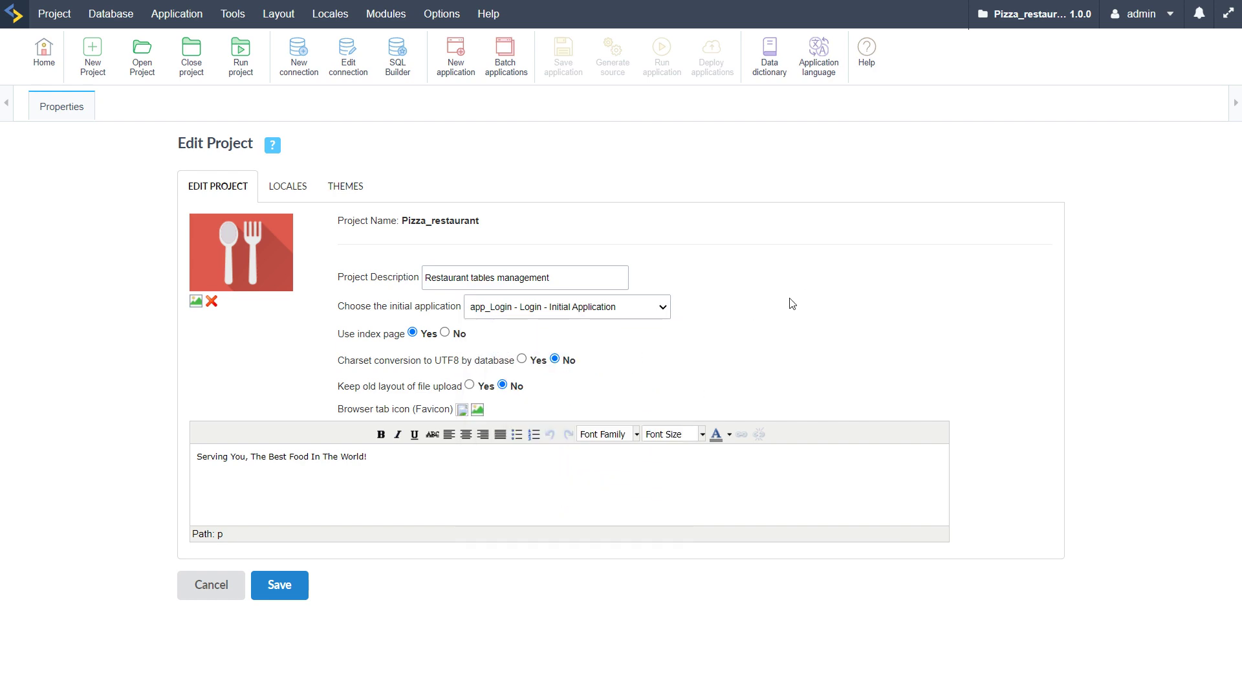
left_click(285, 593)
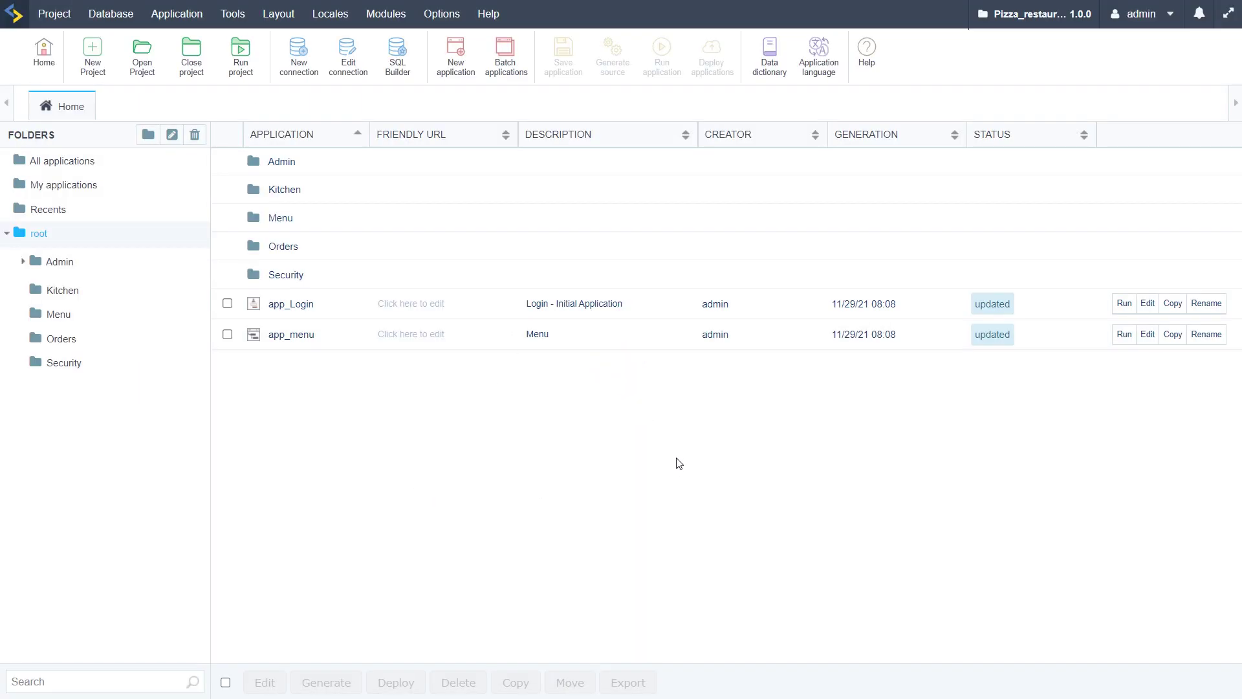
Open app_Login for editing and launch External libraries from the Tools menu
left_click(284, 304)
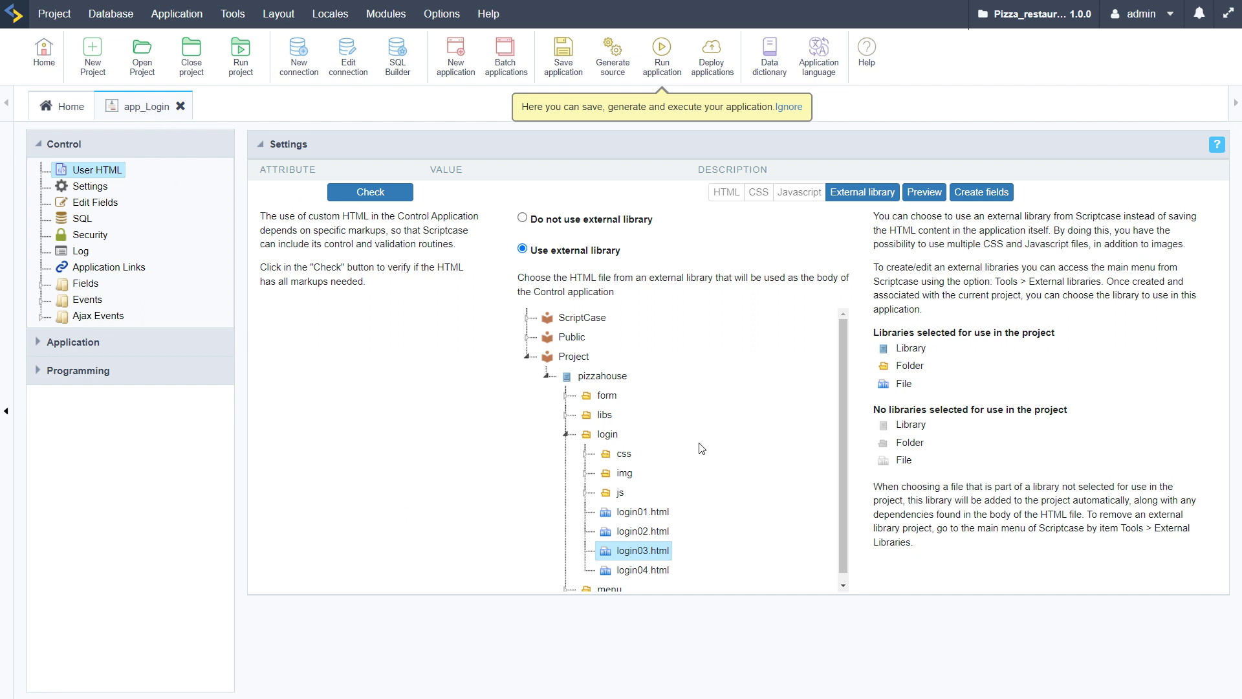
scroll(718, 414, "down", 1)
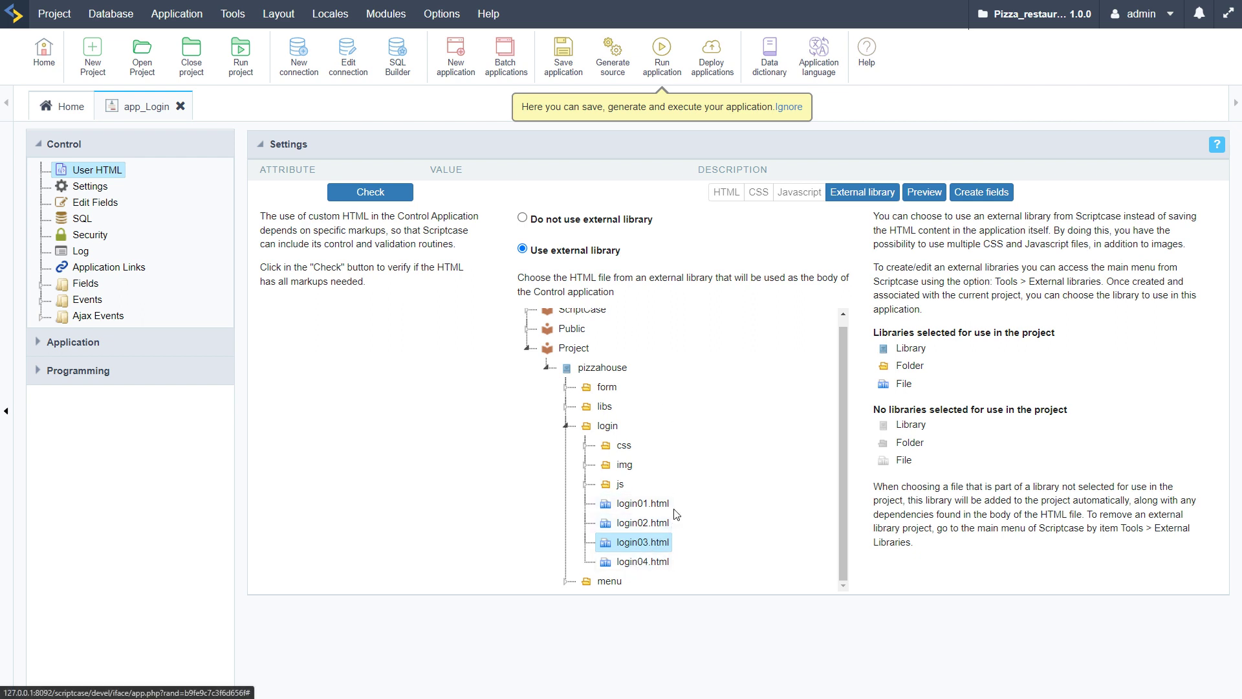
left_click(278, 14)
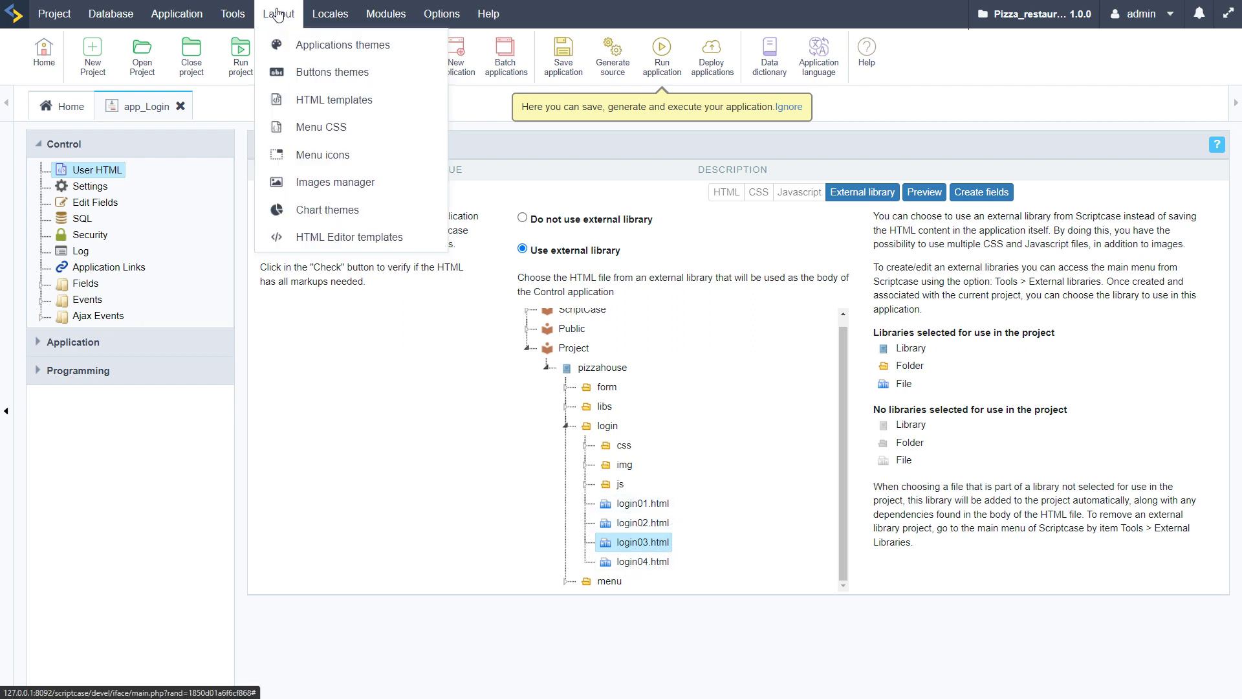
left_click(232, 14)
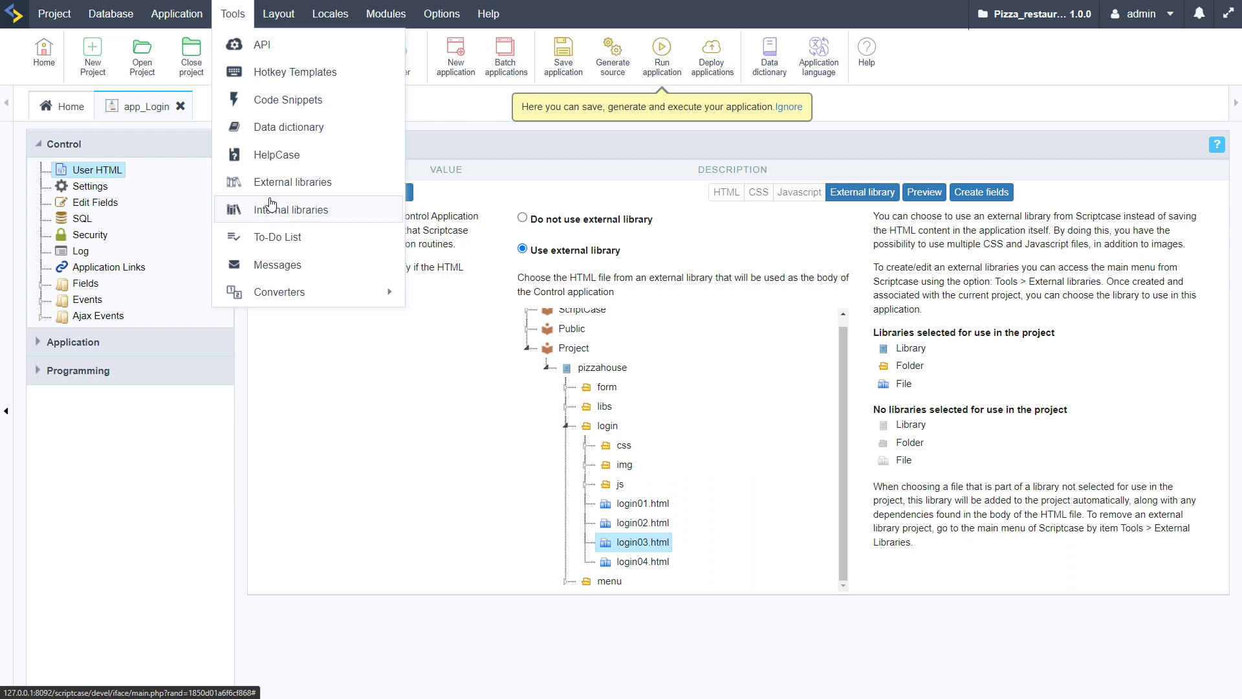
left_click(306, 187)
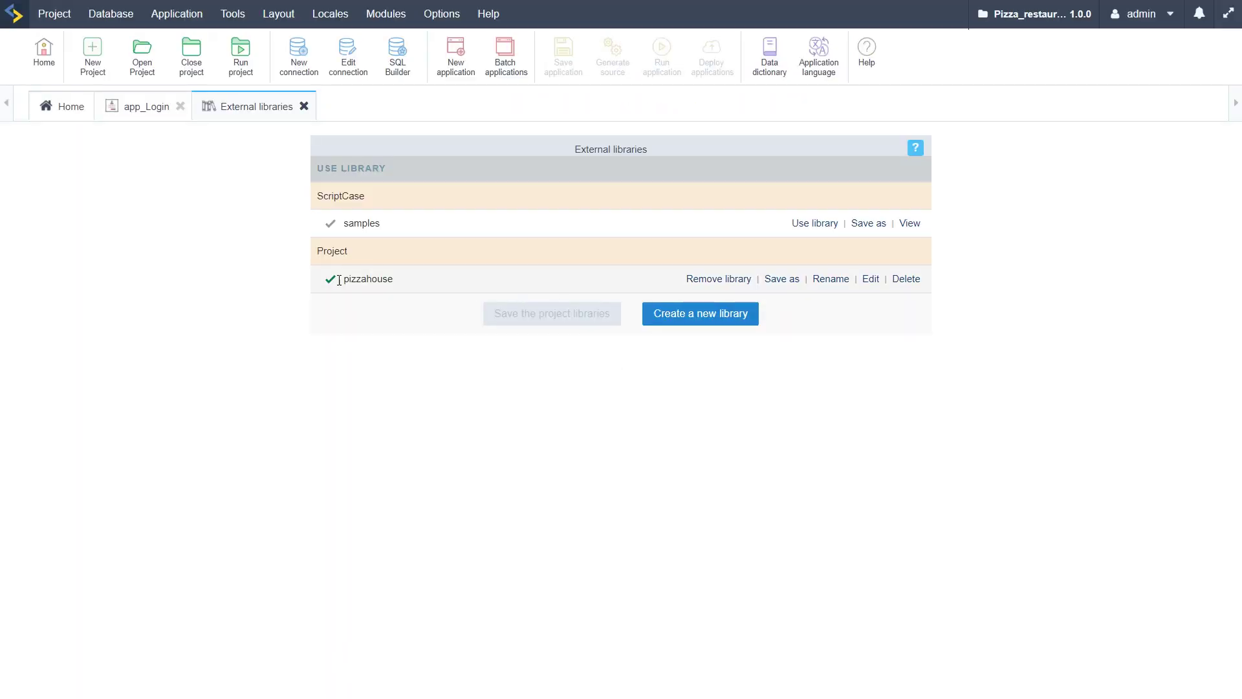
Browse the pizzahouse library's login folder and open login03.html in the code editor
left_click_drag(345, 280, 397, 283)
left_click(412, 302)
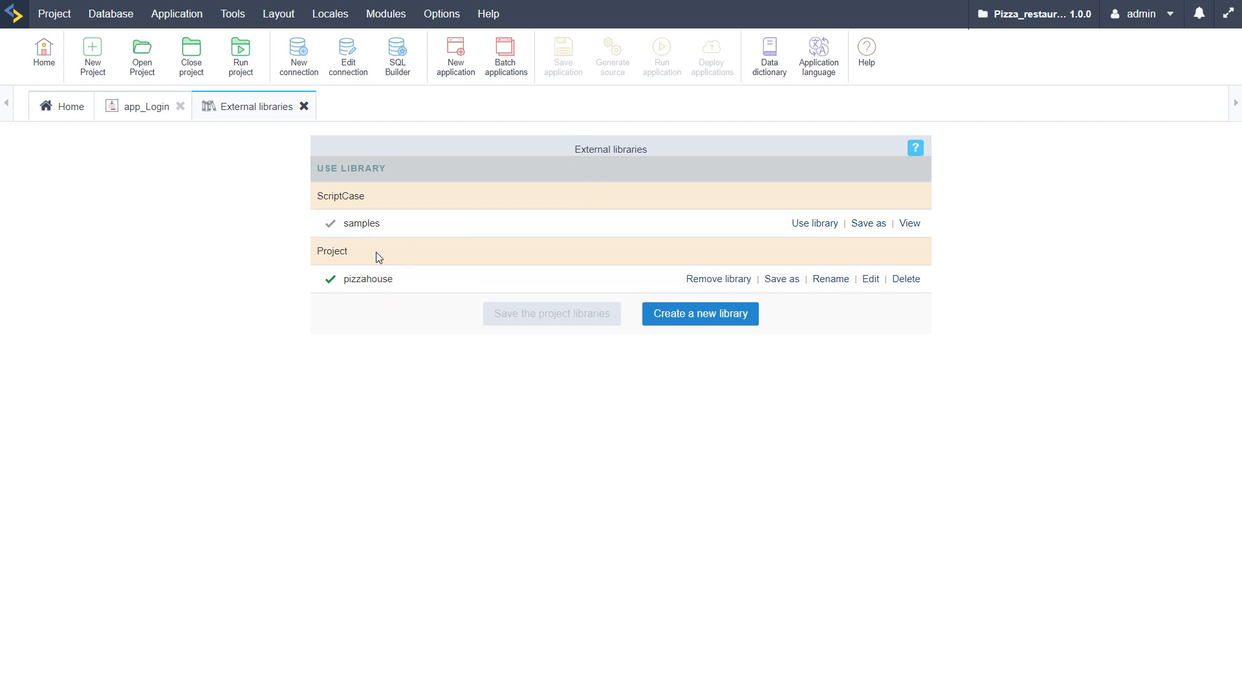
double_click(325, 250)
left_click(363, 282)
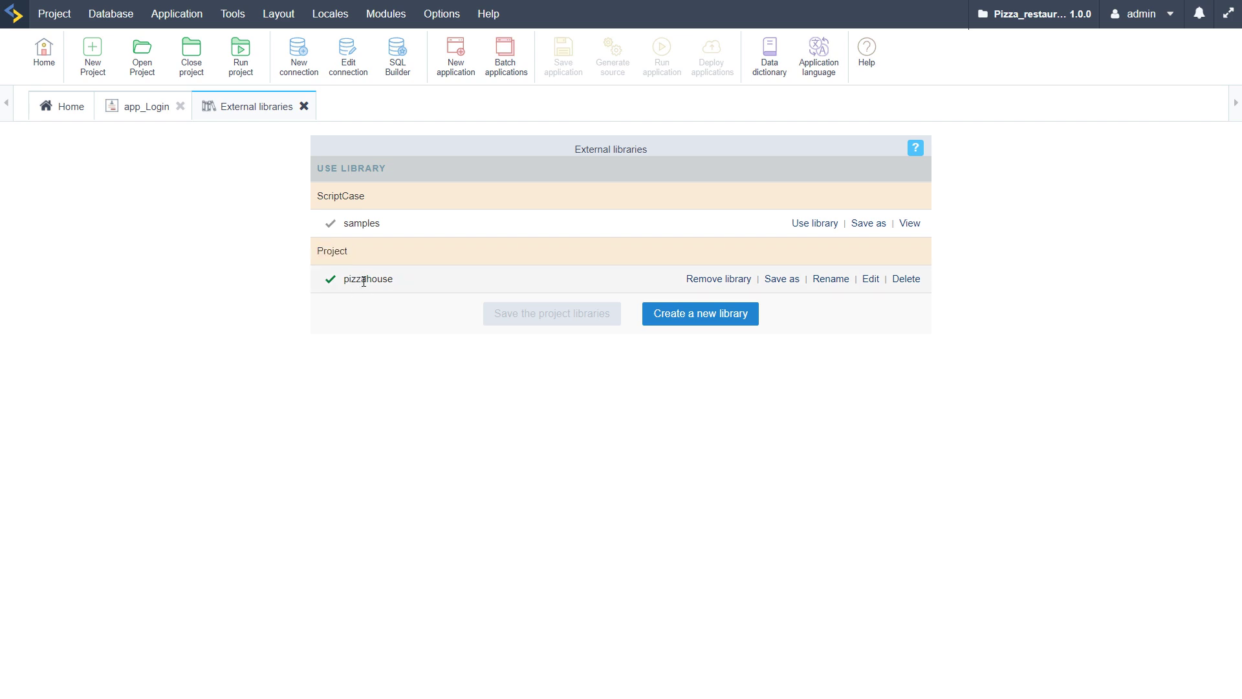
double_click(364, 281)
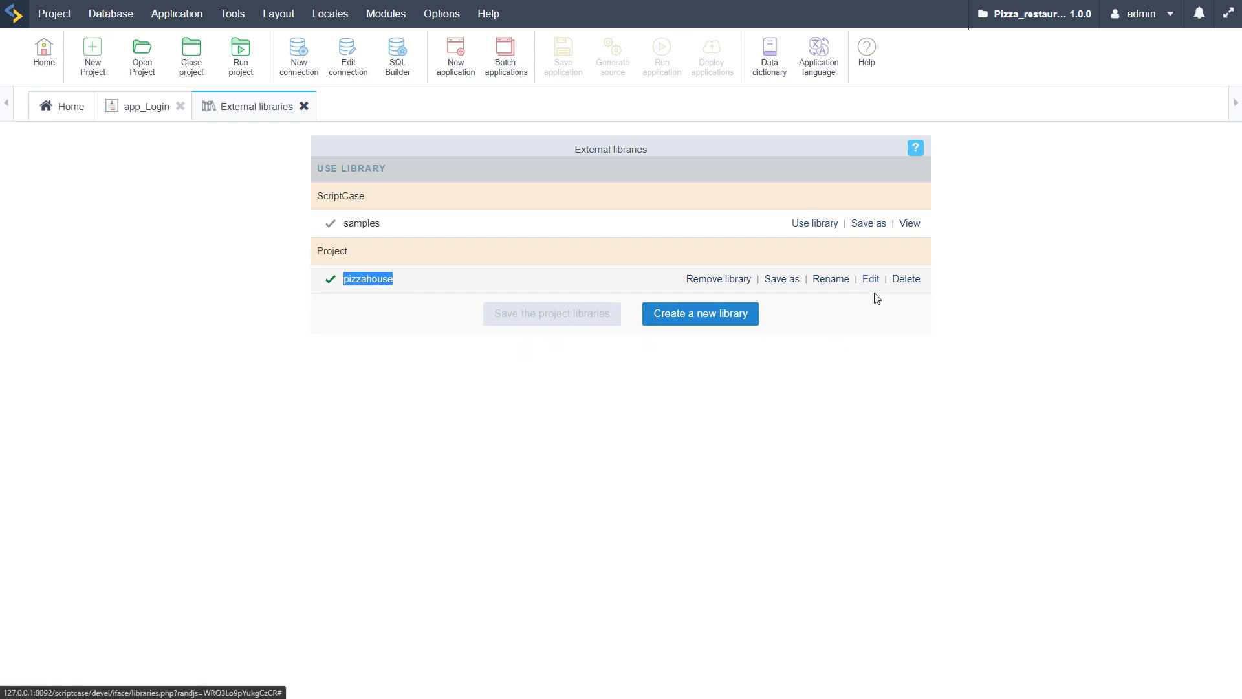
left_click(871, 279)
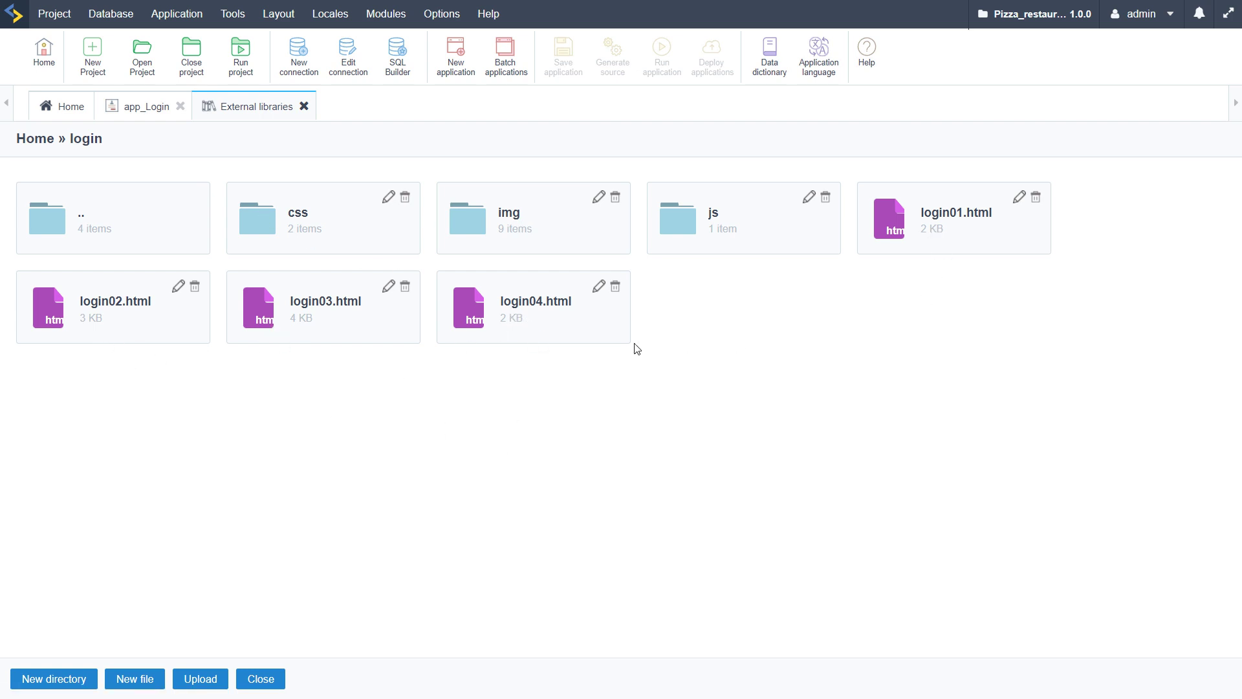
left_click(128, 108)
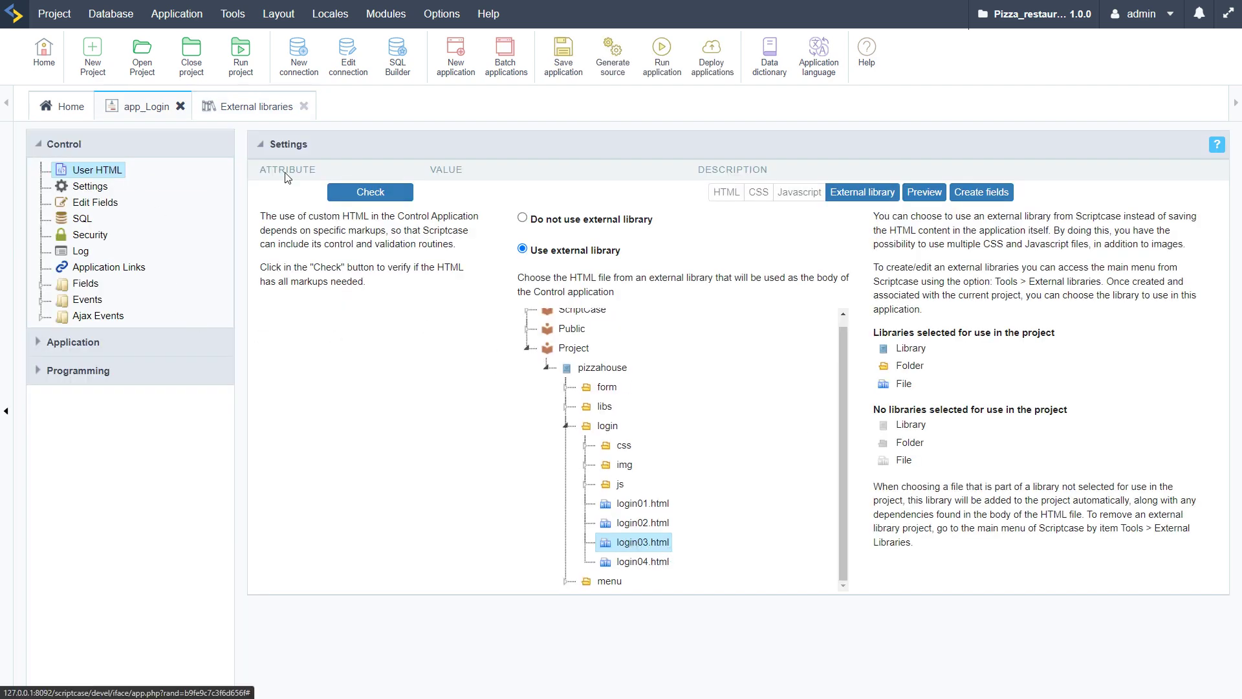
left_click(247, 108)
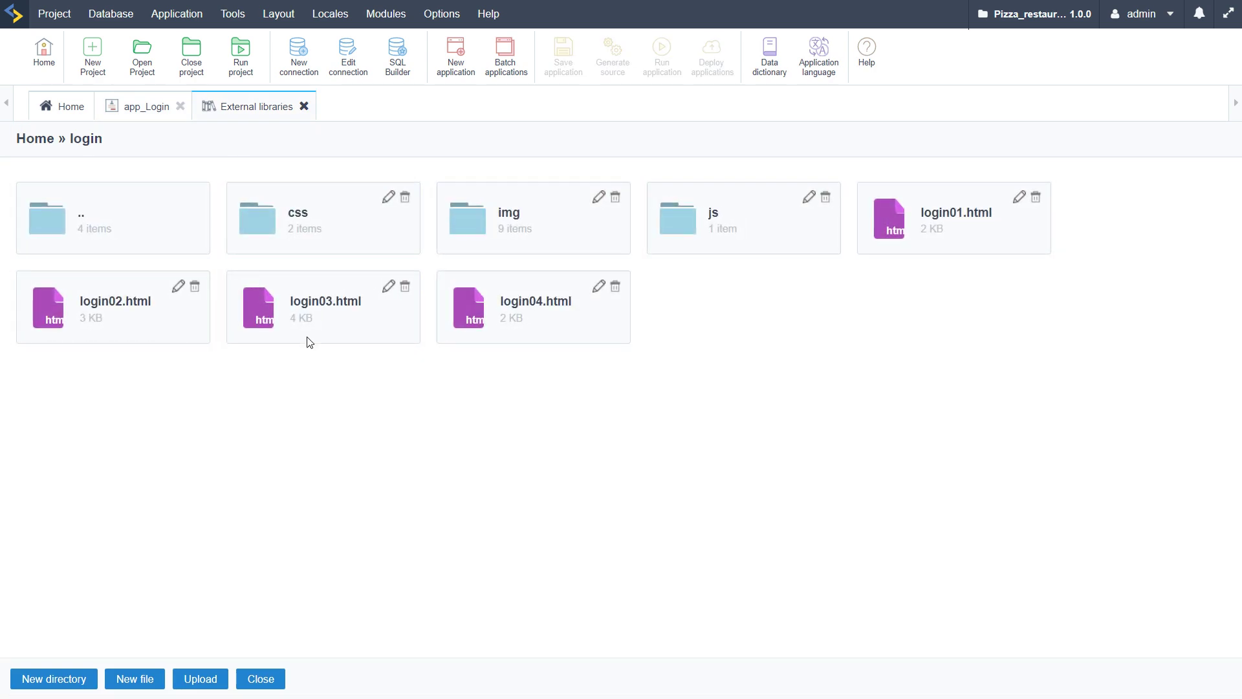
left_click(293, 312)
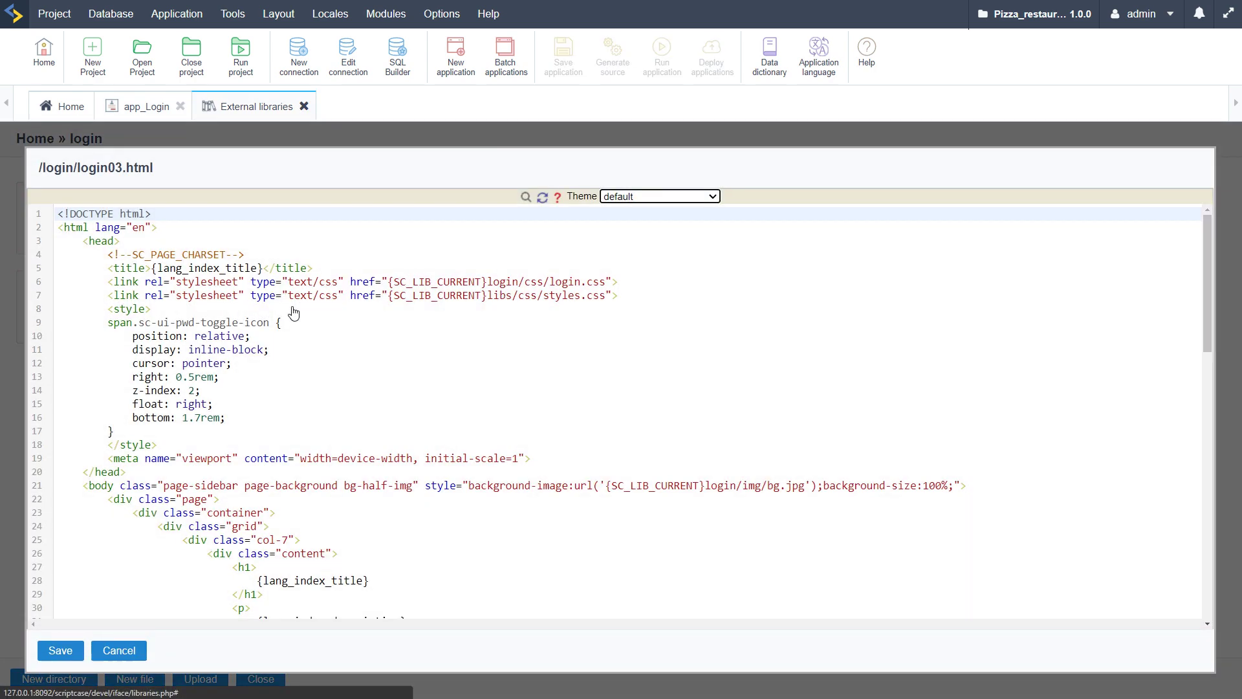
scroll(360, 379, "down", 4)
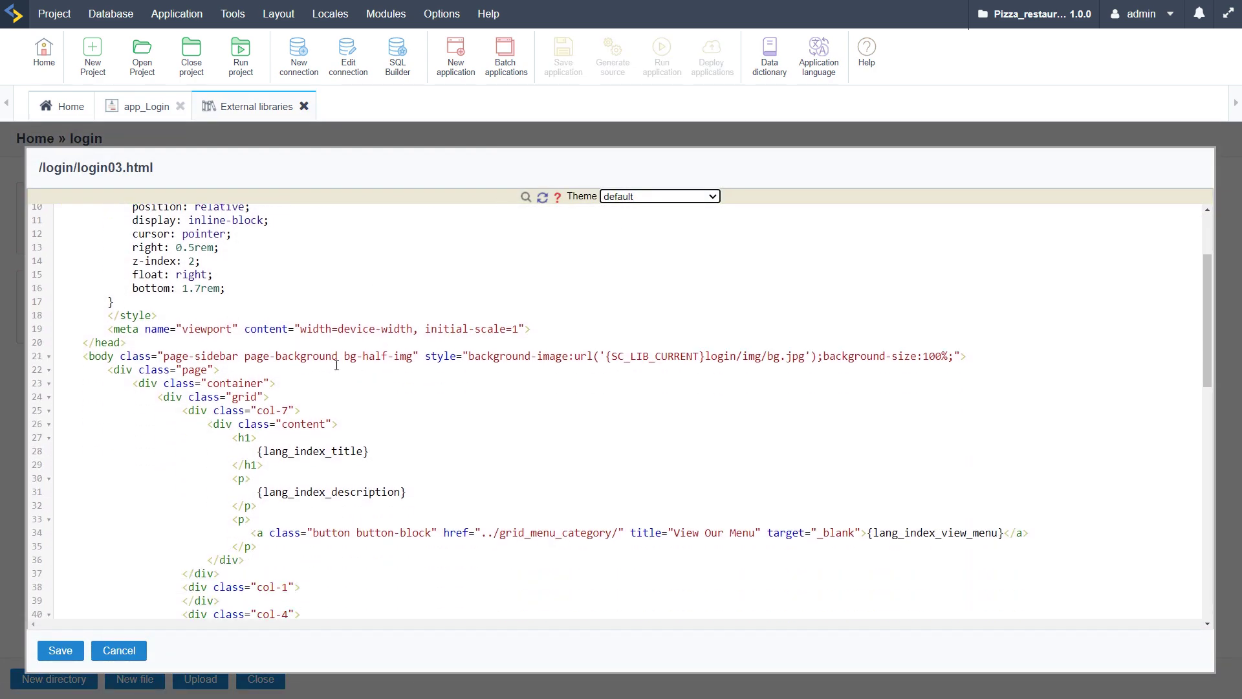
left_click(430, 274)
scroll(322, 405, "down", 2)
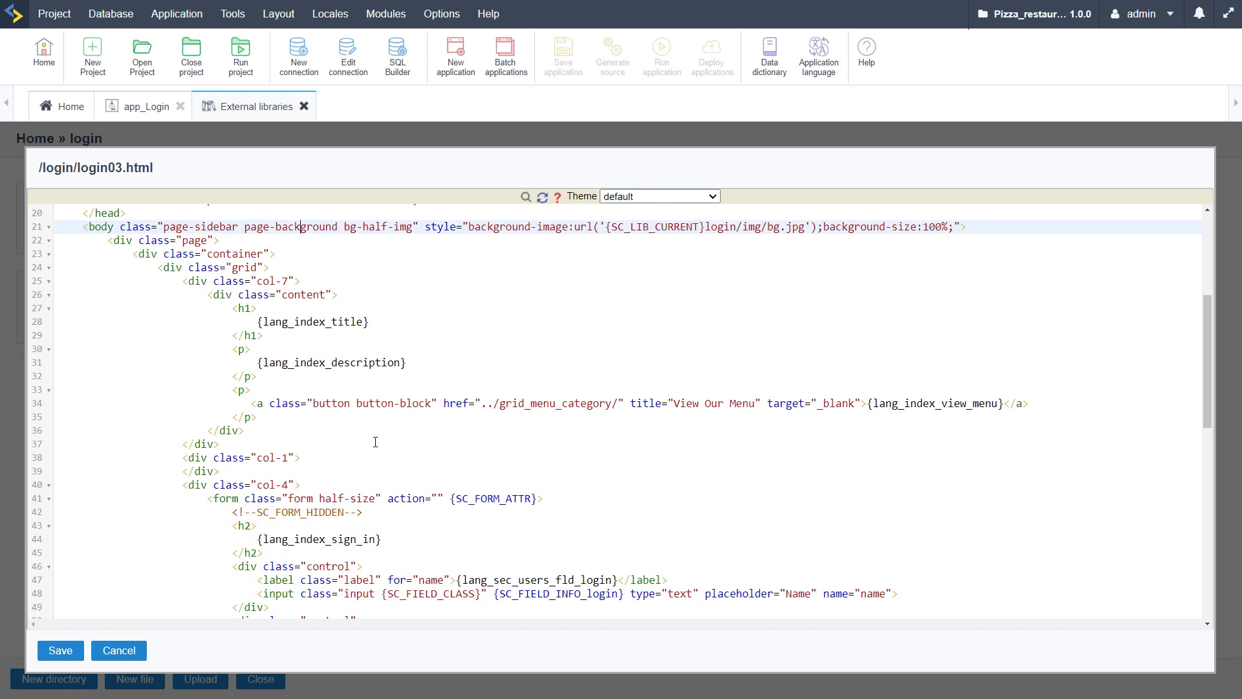
scroll(445, 434, "down", 2)
right_click(445, 435)
left_click(447, 435)
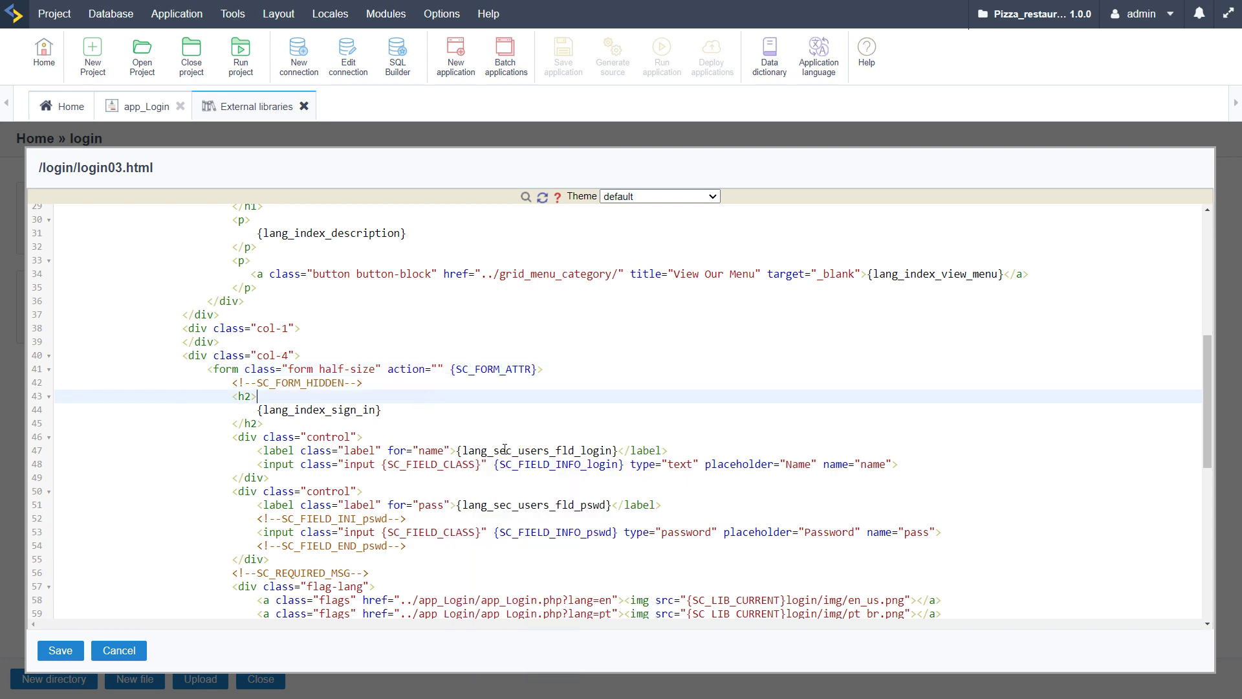
scroll(582, 427, "down", 3)
left_click(618, 321)
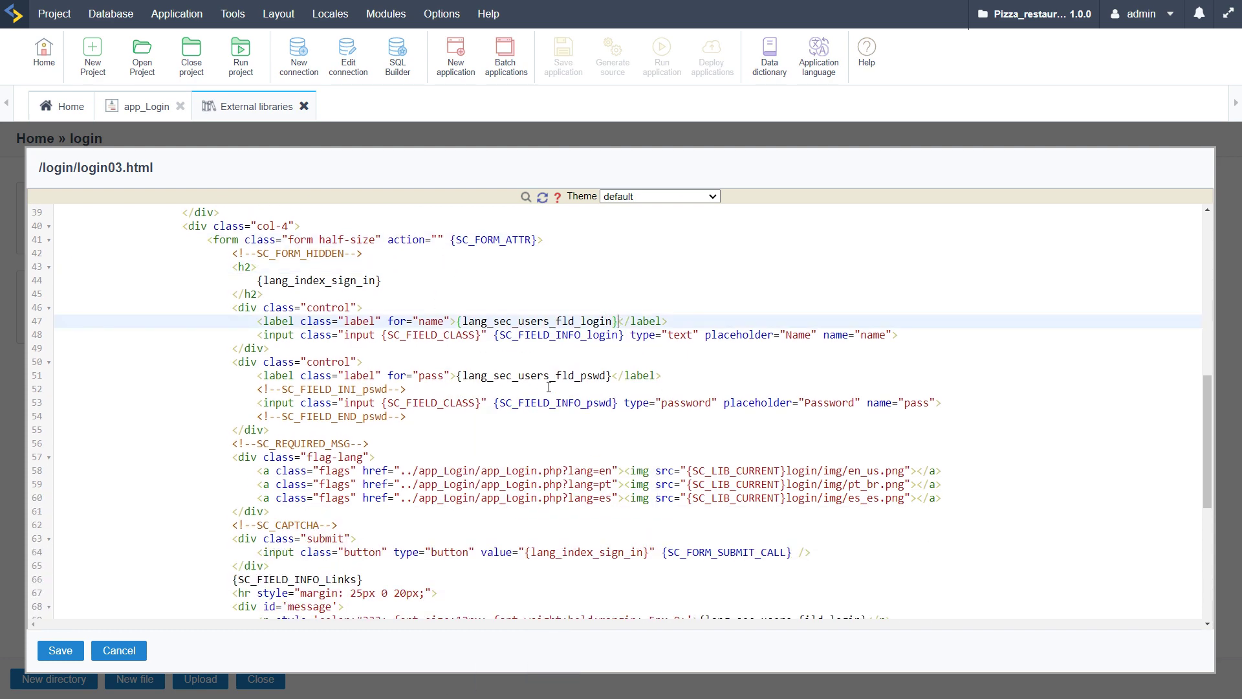
scroll(618, 321, "up", 8)
double_click(286, 386)
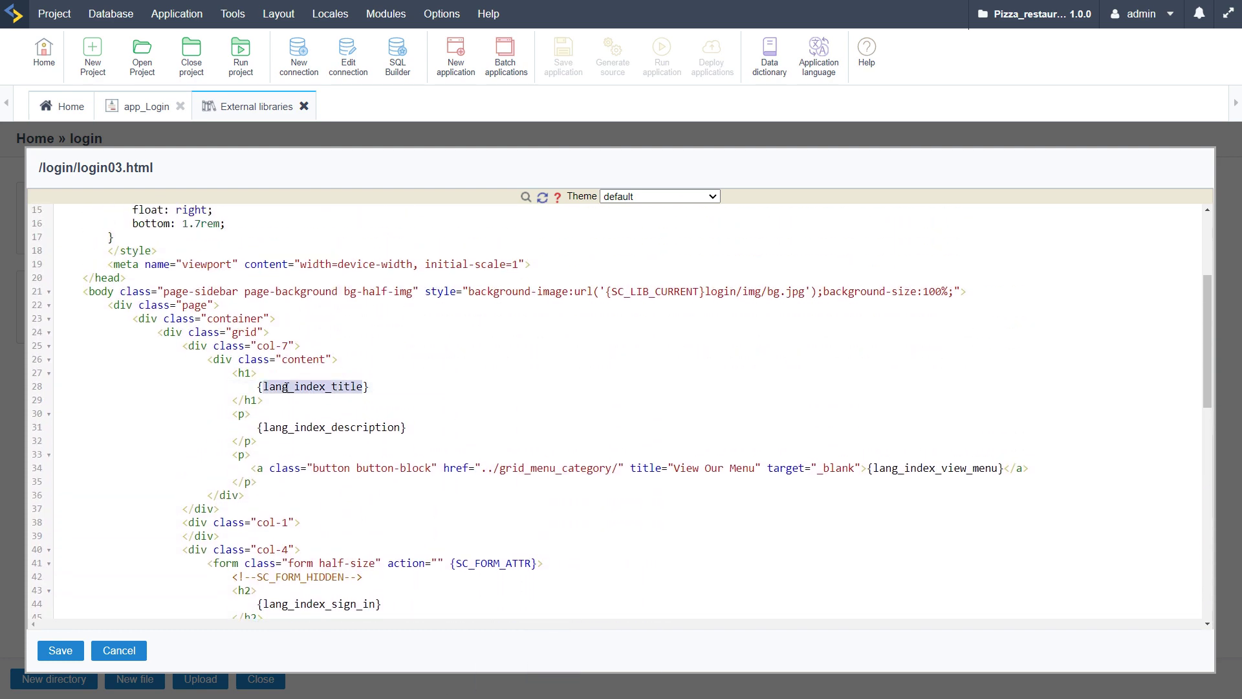
left_click(379, 388)
double_click(377, 428)
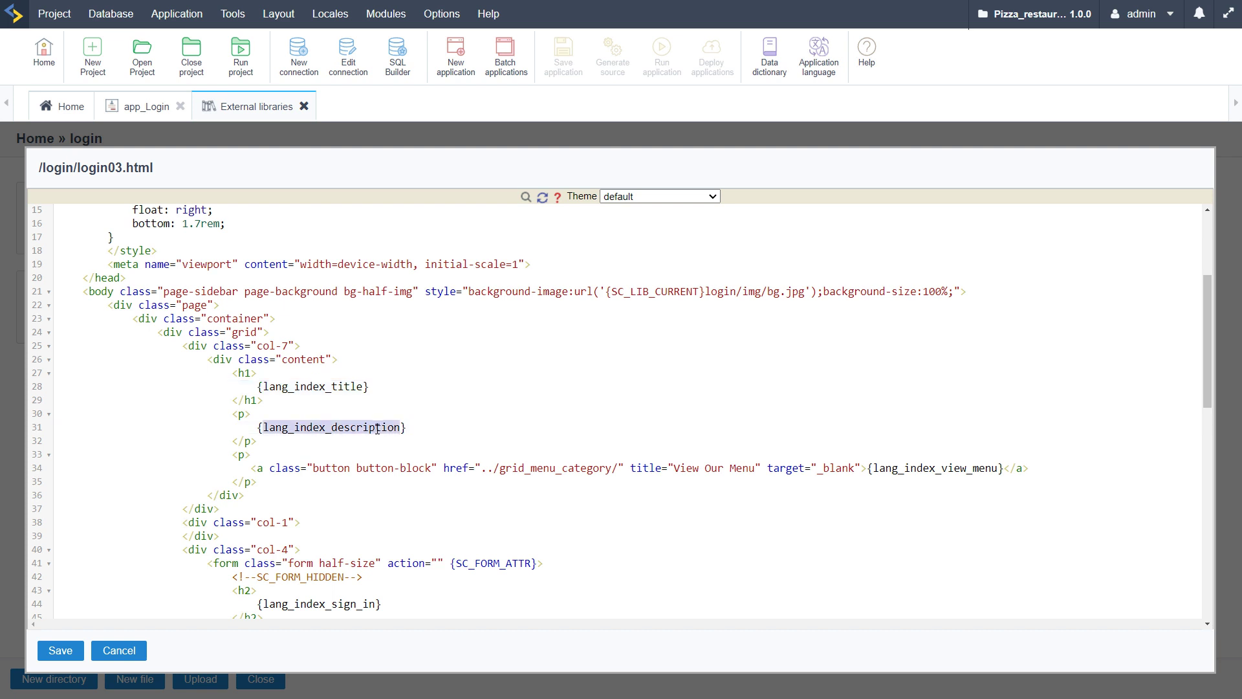
left_click(418, 428)
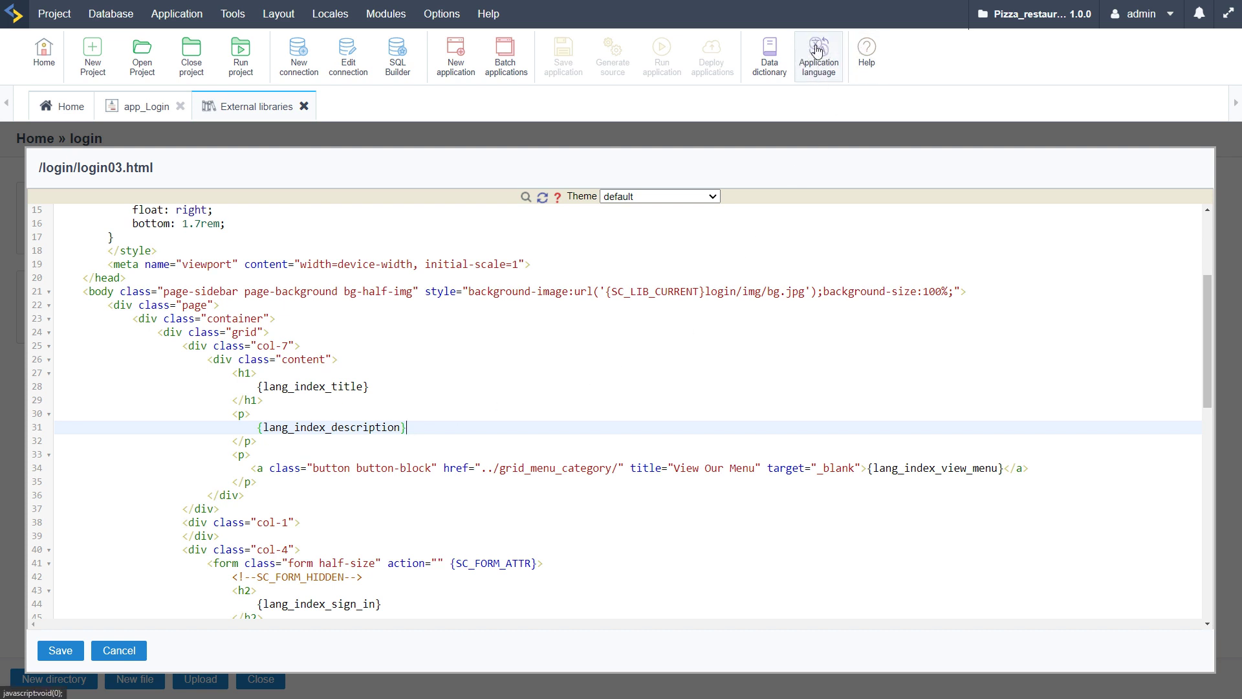
Open Application language and review the General project messages like lang_change_status
left_click(816, 63)
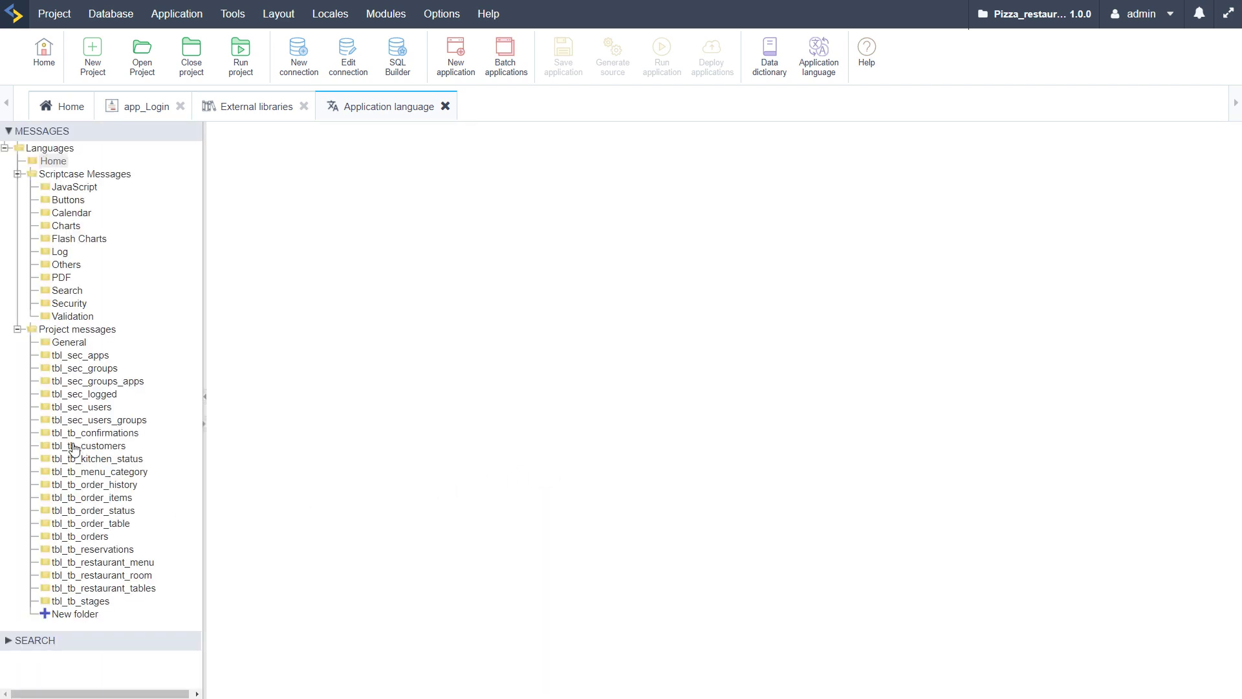
left_click(68, 348)
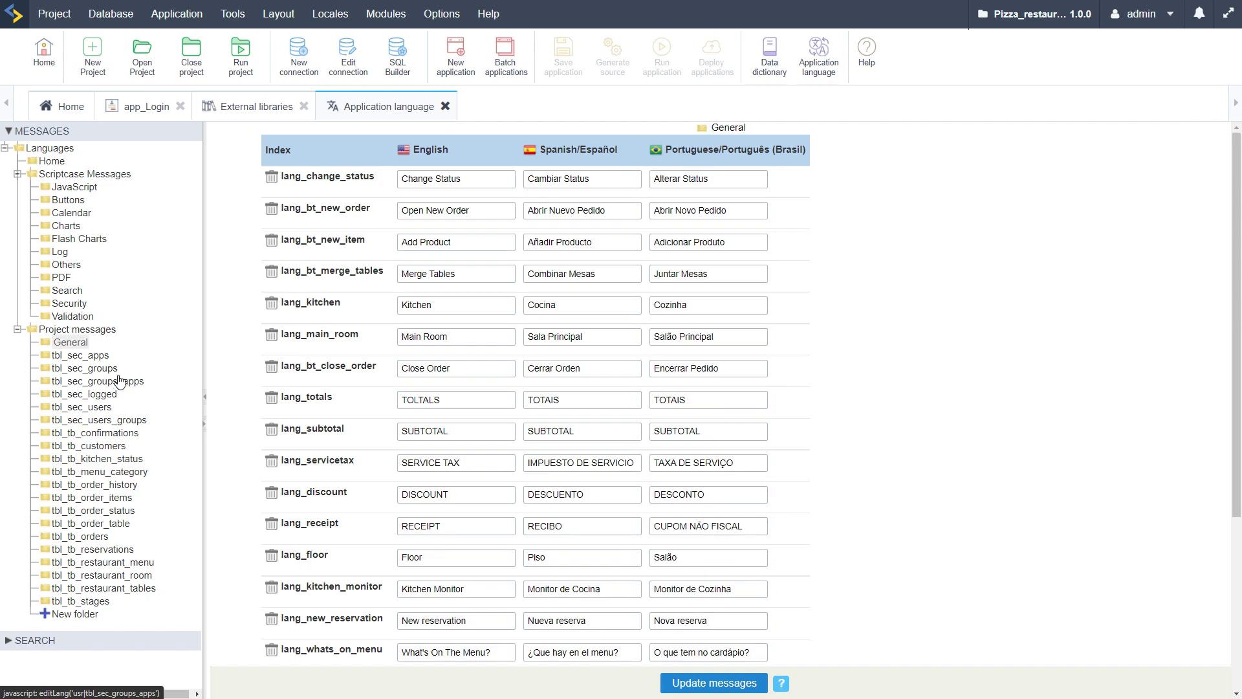
left_click(444, 399)
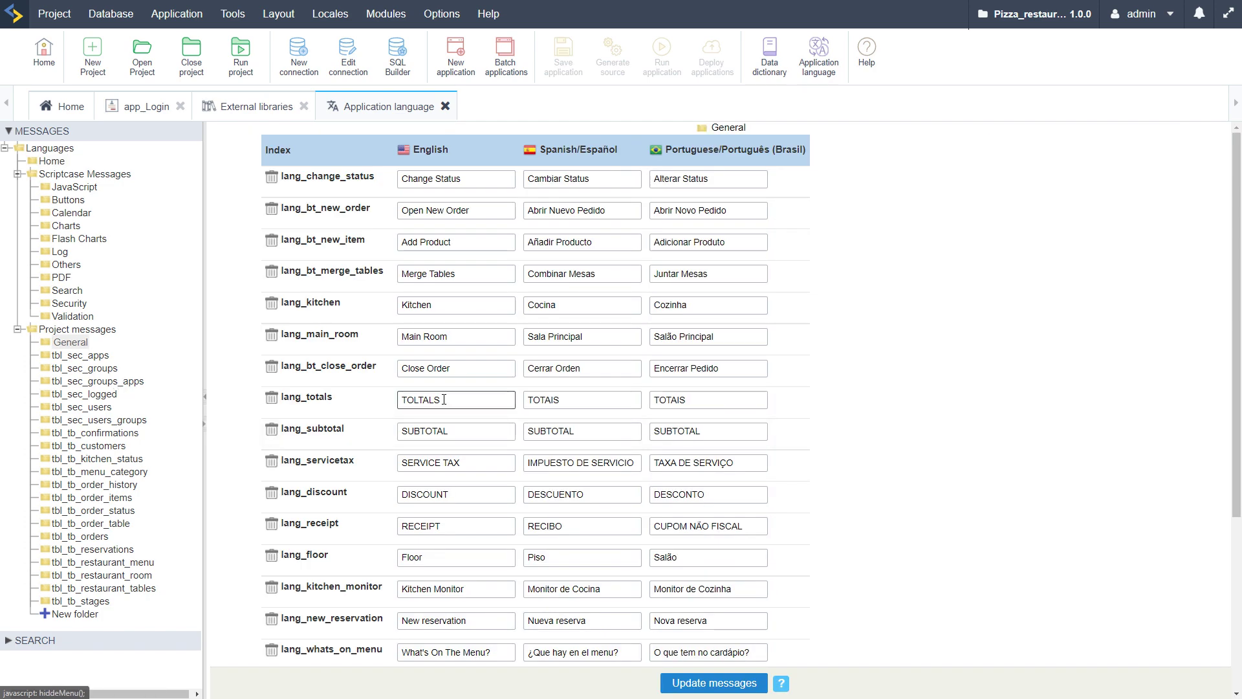
double_click(313, 174)
double_click(317, 209)
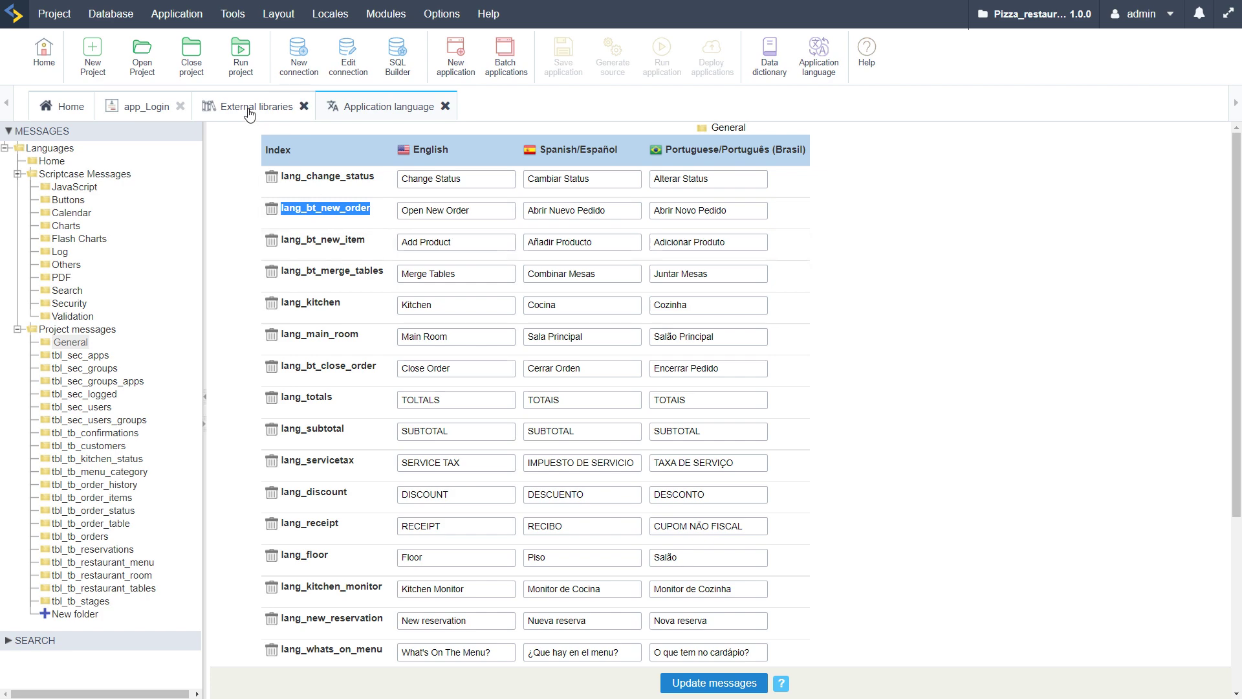
left_click(136, 108)
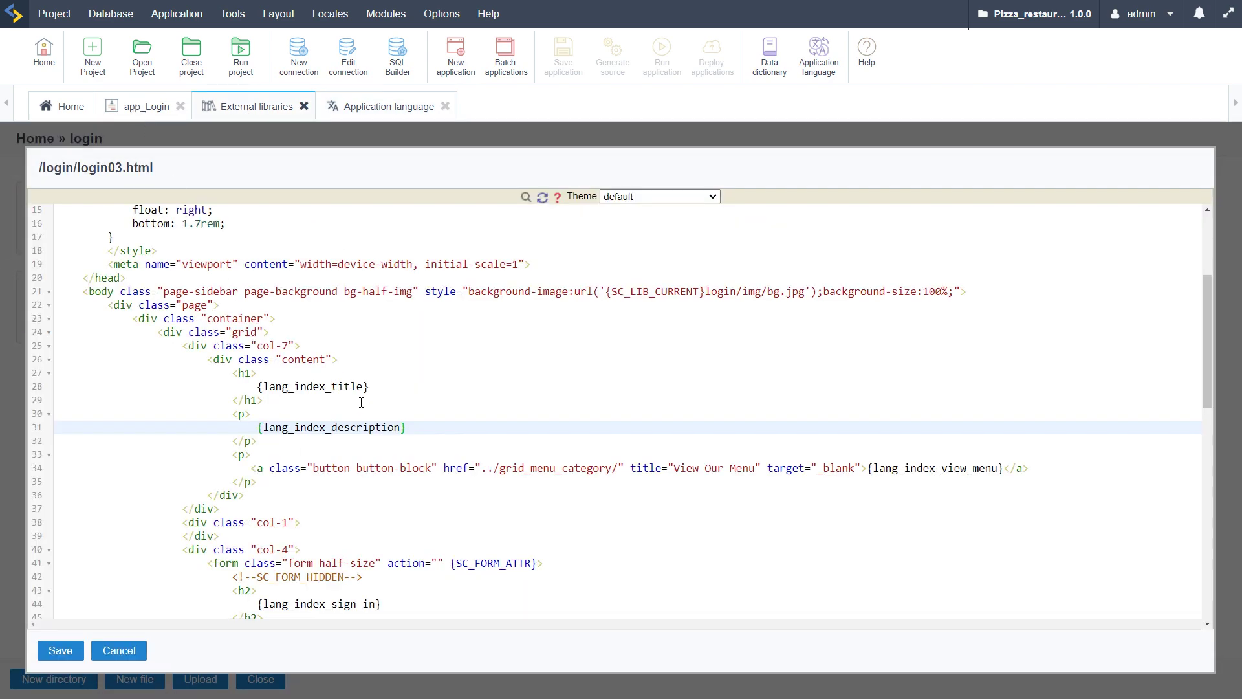
Check the lang_index_title English, Spanish and Portuguese translations, then return to login03.html
double_click(288, 387)
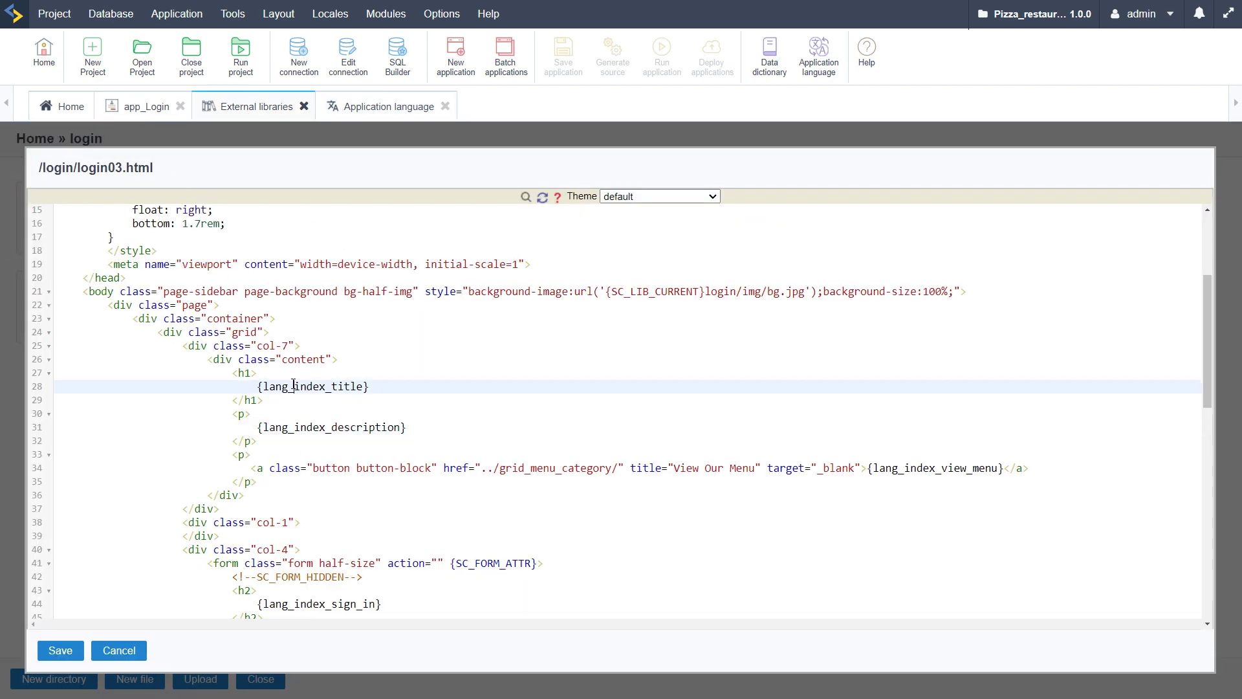
left_click(382, 115)
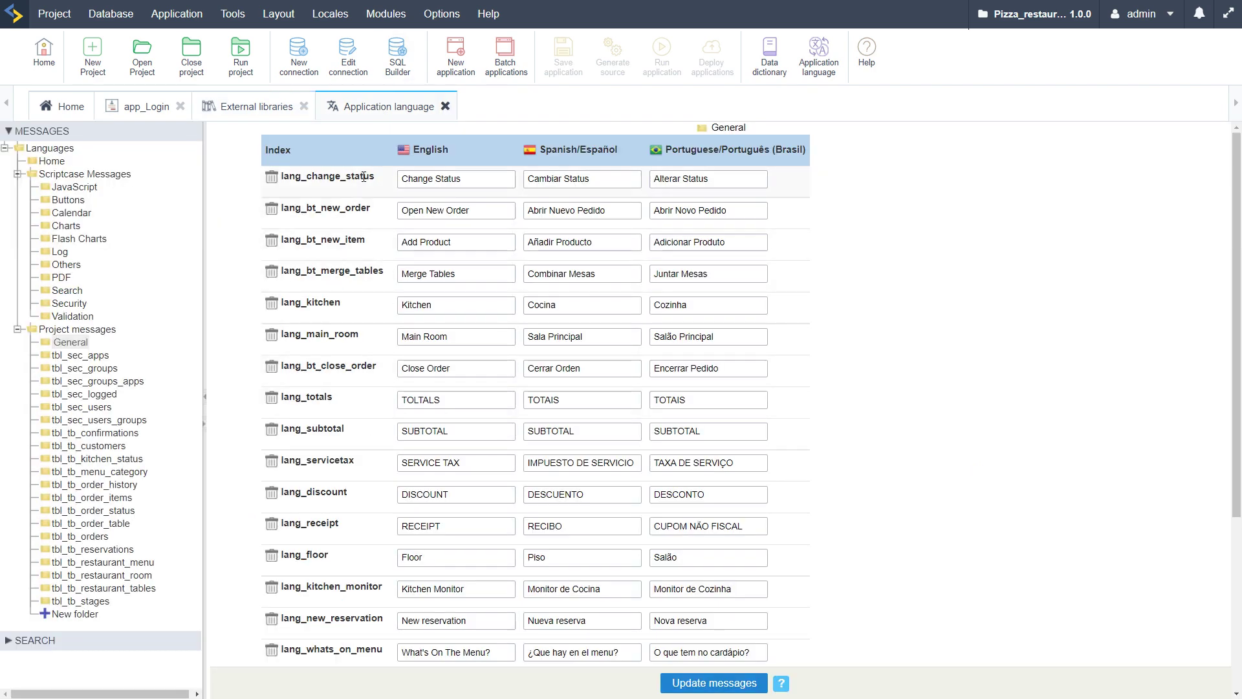
scroll(374, 510, "down", 3)
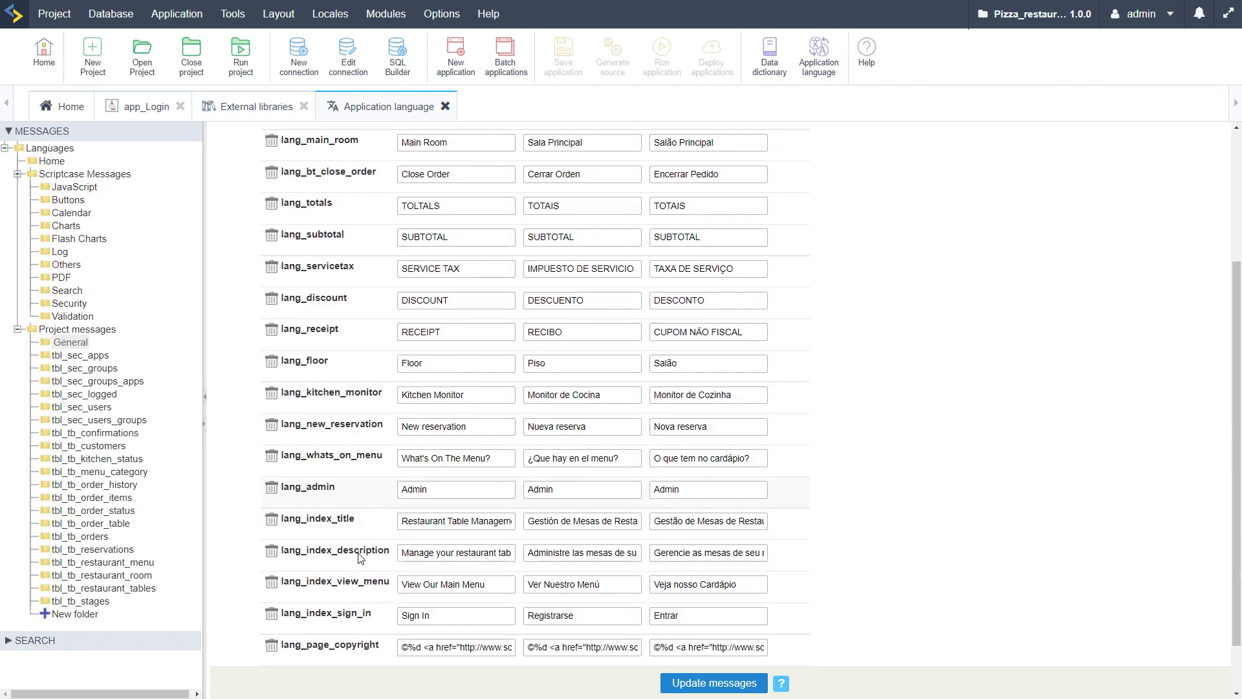
double_click(316, 519)
scroll(343, 511, "down", 1)
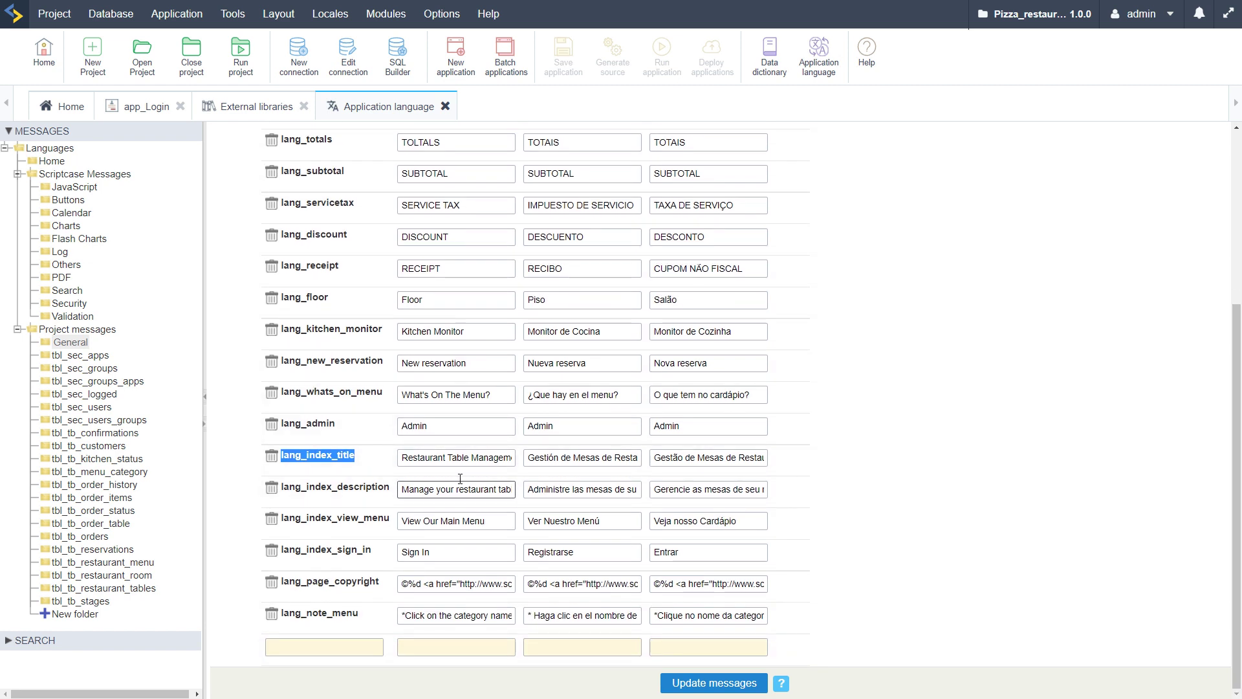
left_click_drag(401, 458, 444, 461)
left_click(480, 457)
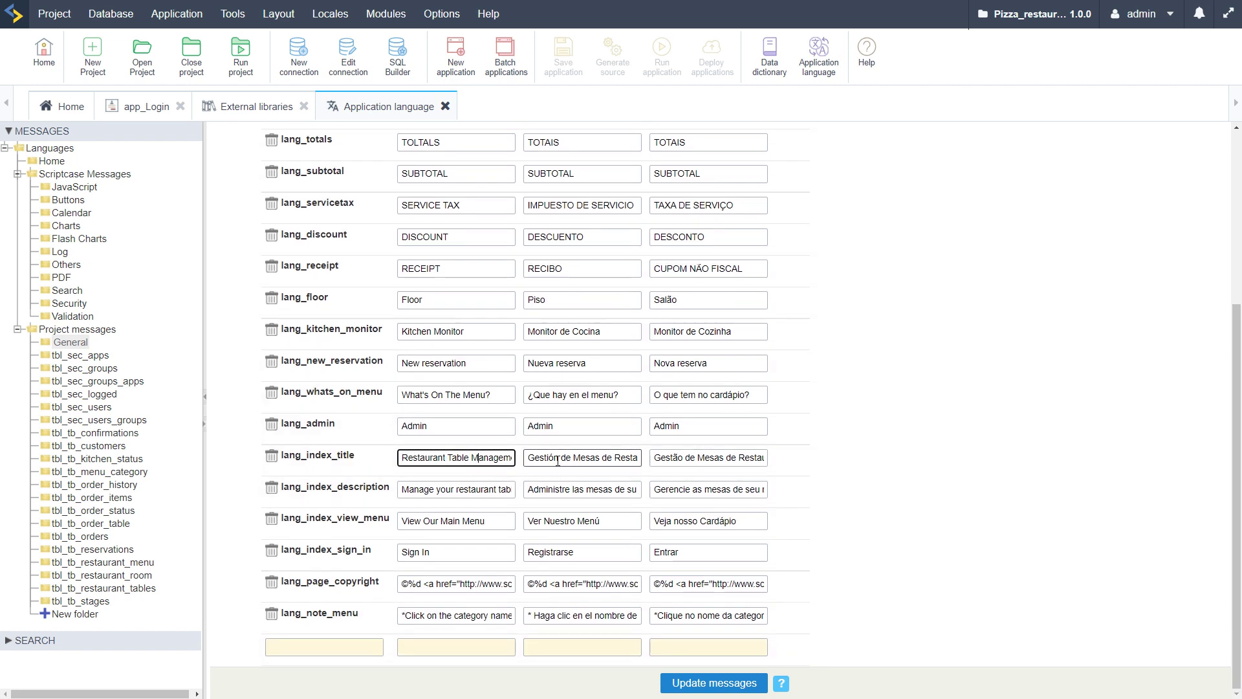
left_click(631, 460)
left_click(744, 461)
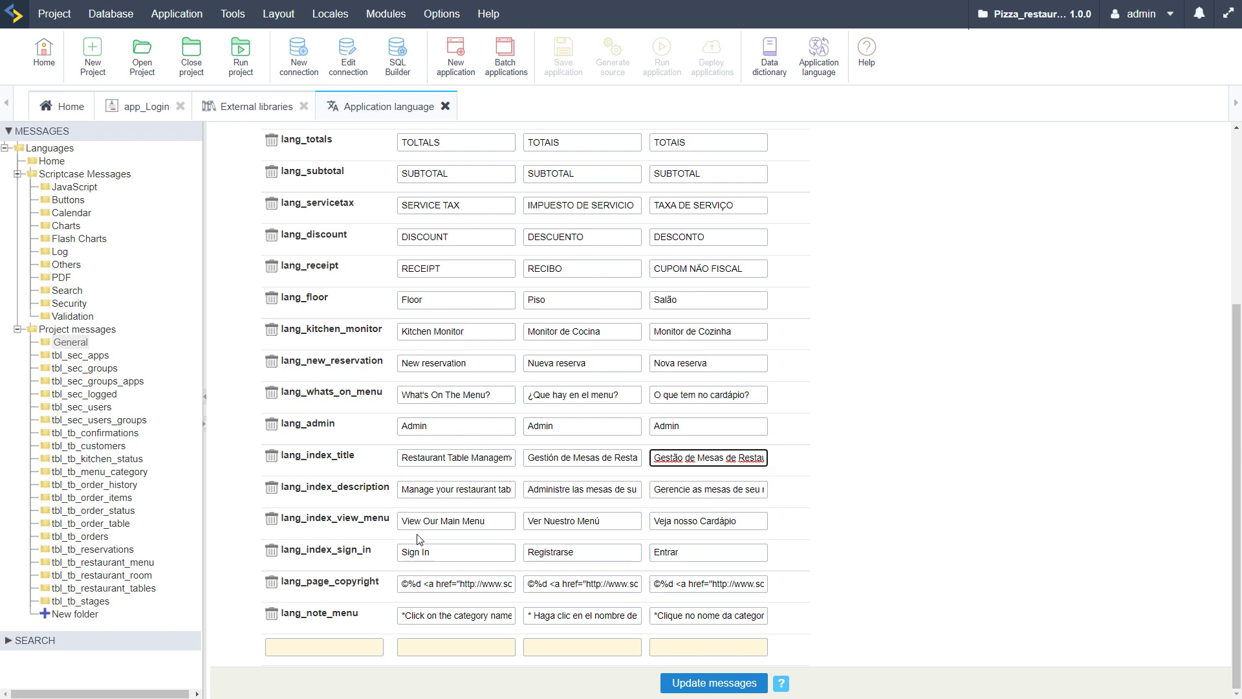
left_click(240, 110)
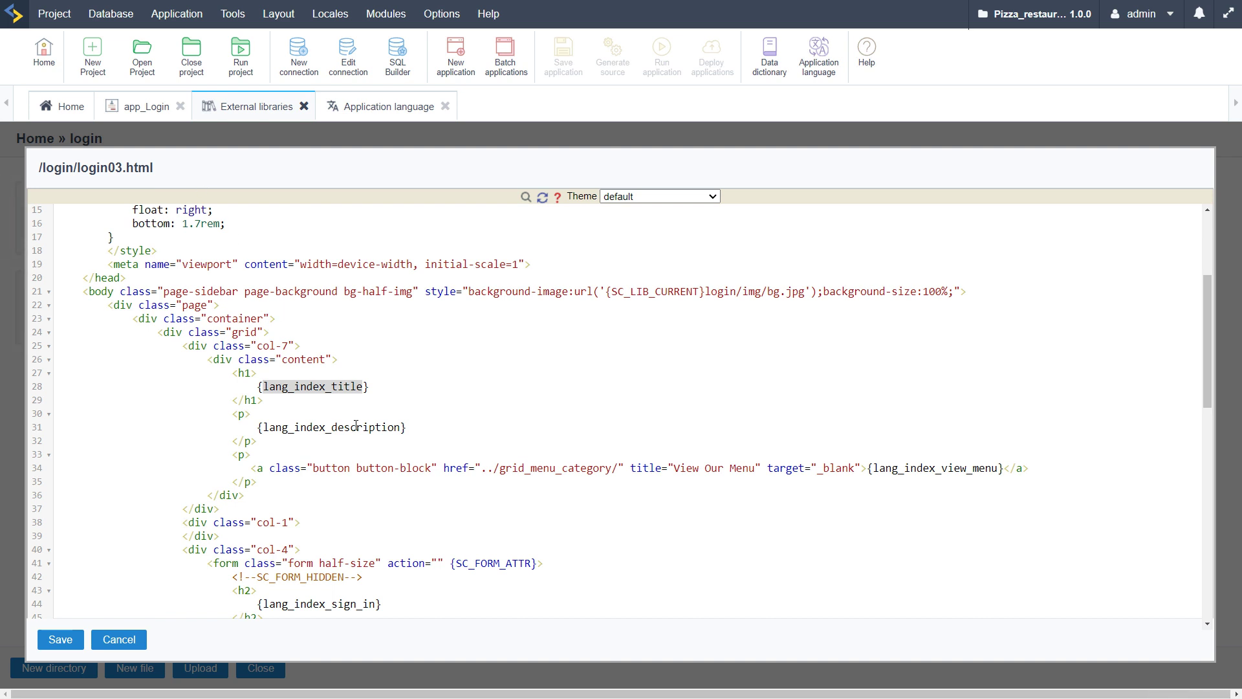
Add a <p>{lang_index_desc_more} line below the description paragraph and save login03.html
left_click(349, 426)
left_click(413, 425)
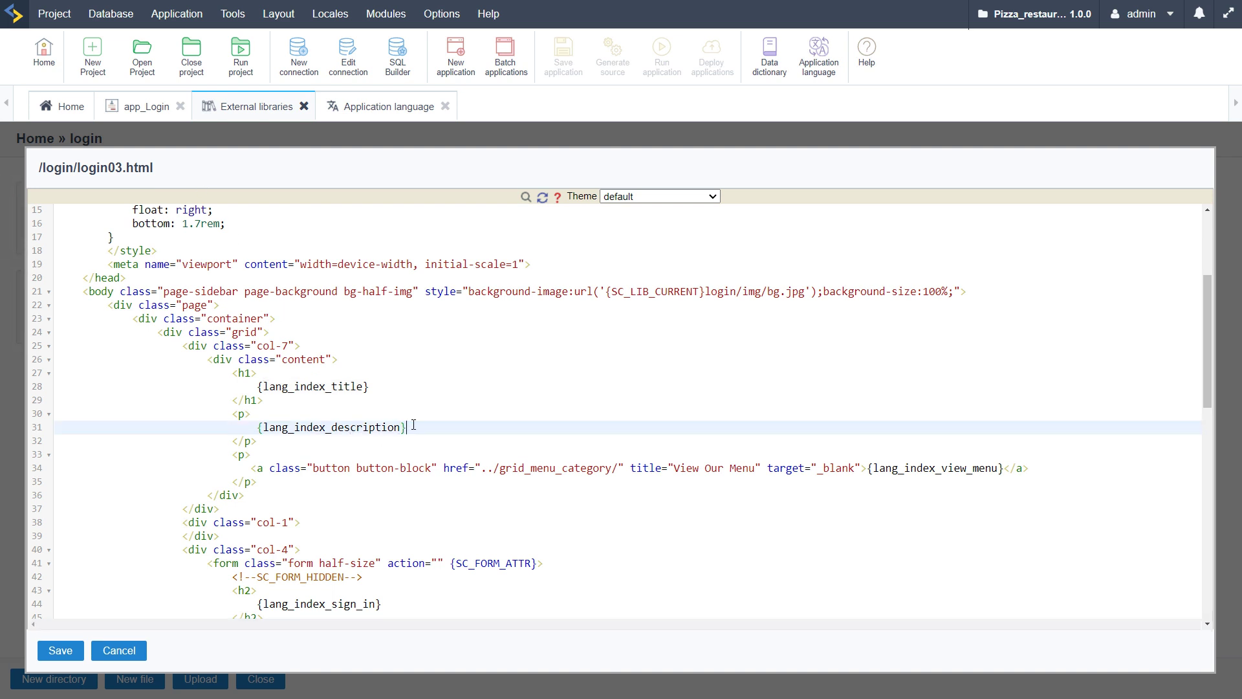
left_click(278, 440)
key("Return")
type("<p")
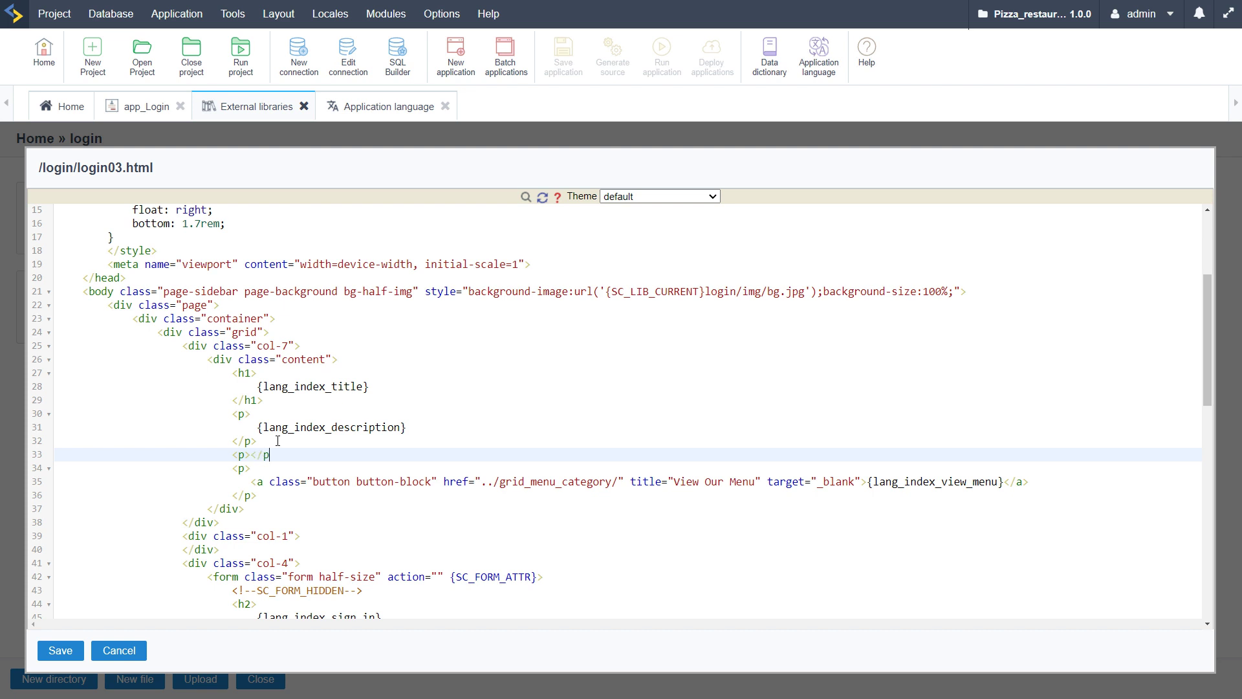
type(">{")
key("BackSpace")
type("{}")
type("lang")
type("_")
type("index")
type("_")
type("desc_t")
type("a")
key("BackSpace")
key("BackSpace")
type("more")
double_click(323, 457)
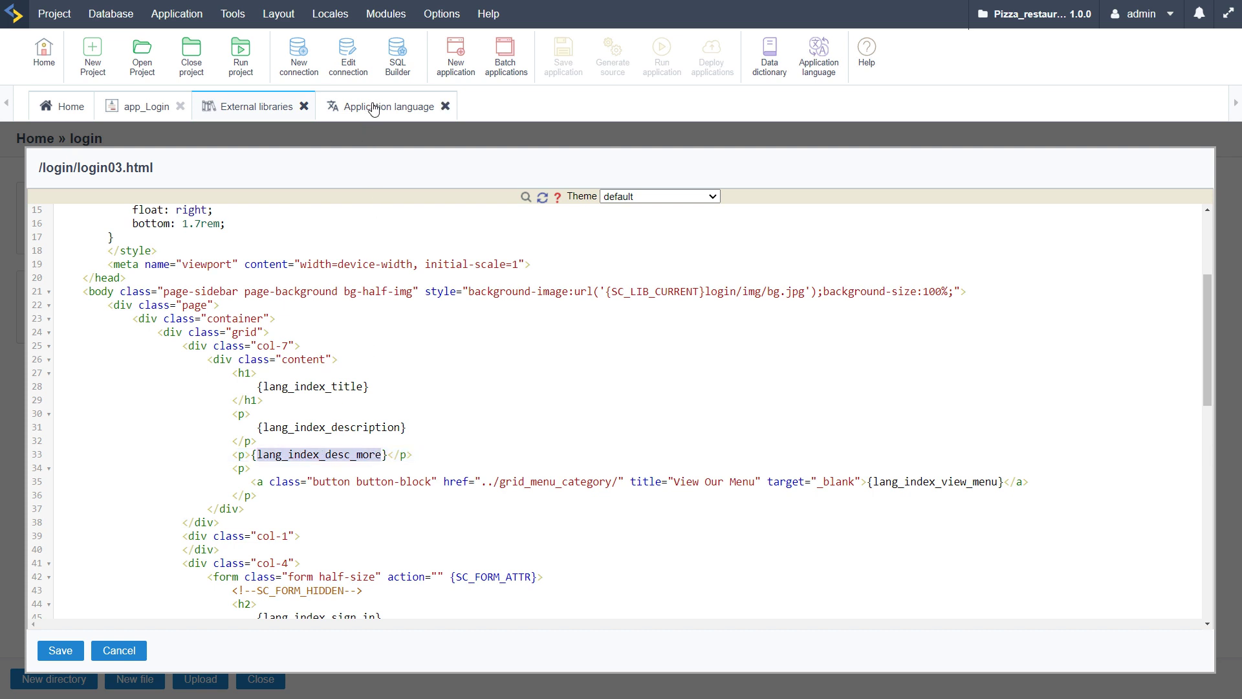
left_click(64, 654)
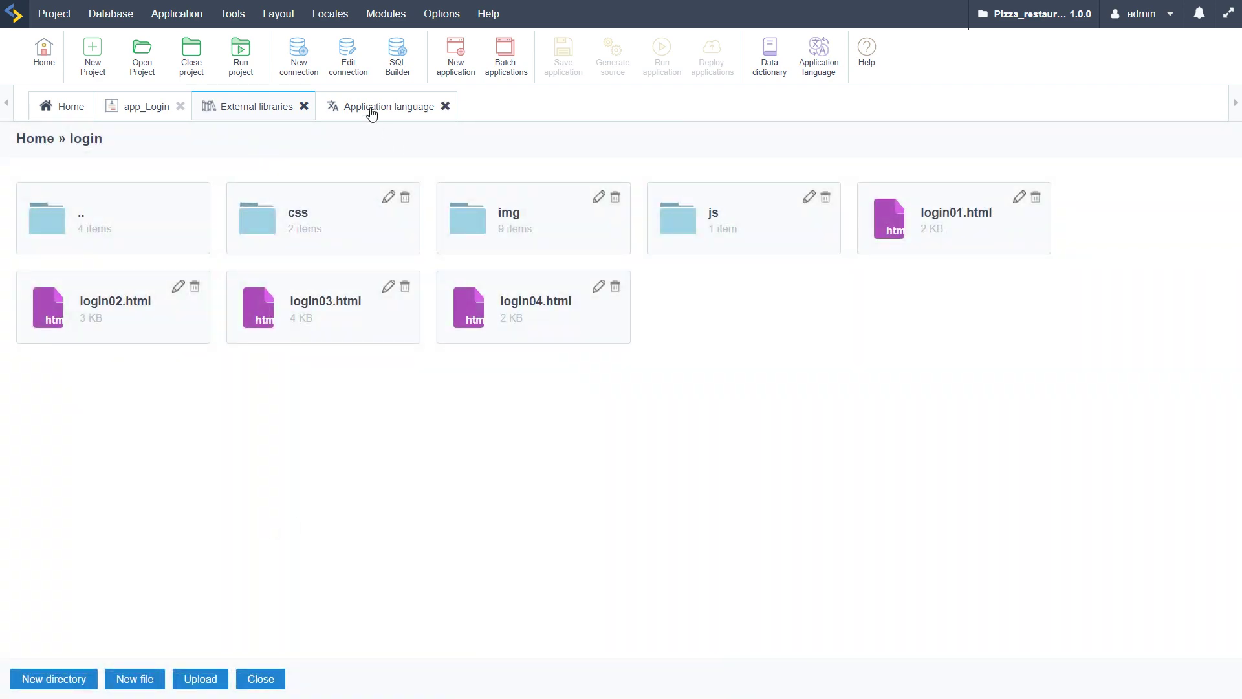
left_click(372, 108)
Add message key lang_index_desc_more with English text "New Products displayed each day!"
scroll(541, 569, "down", 5)
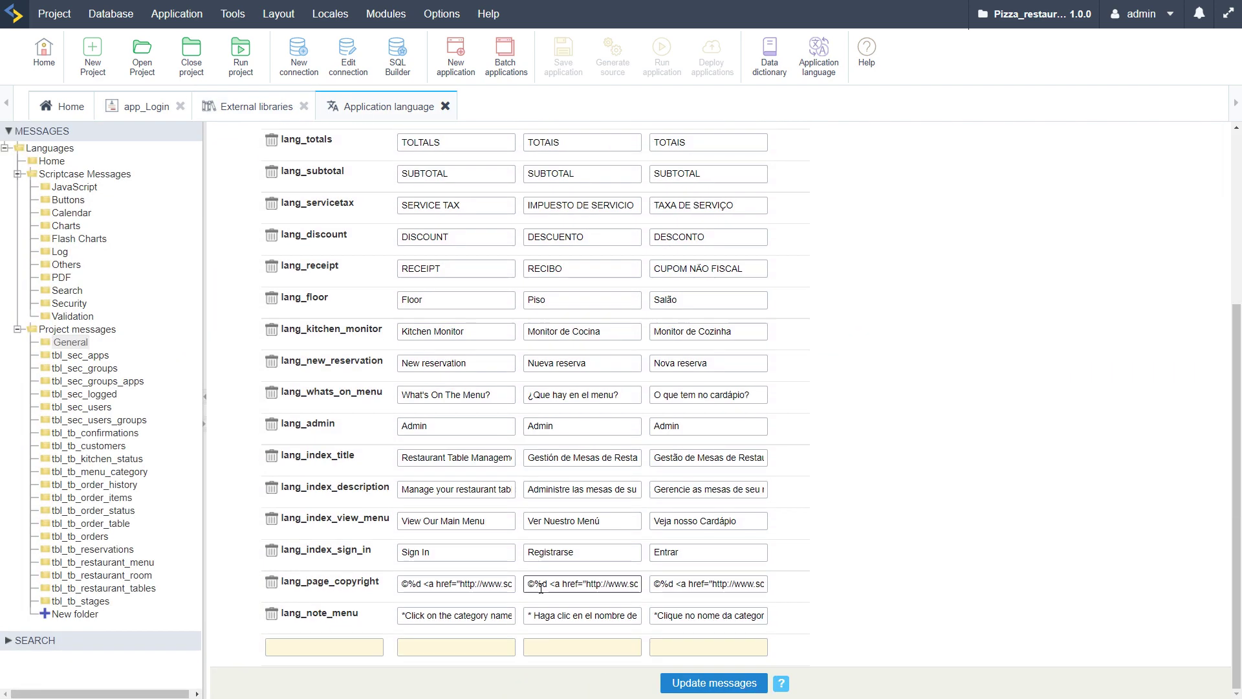
left_click(335, 646)
type("lang_index_desc_more")
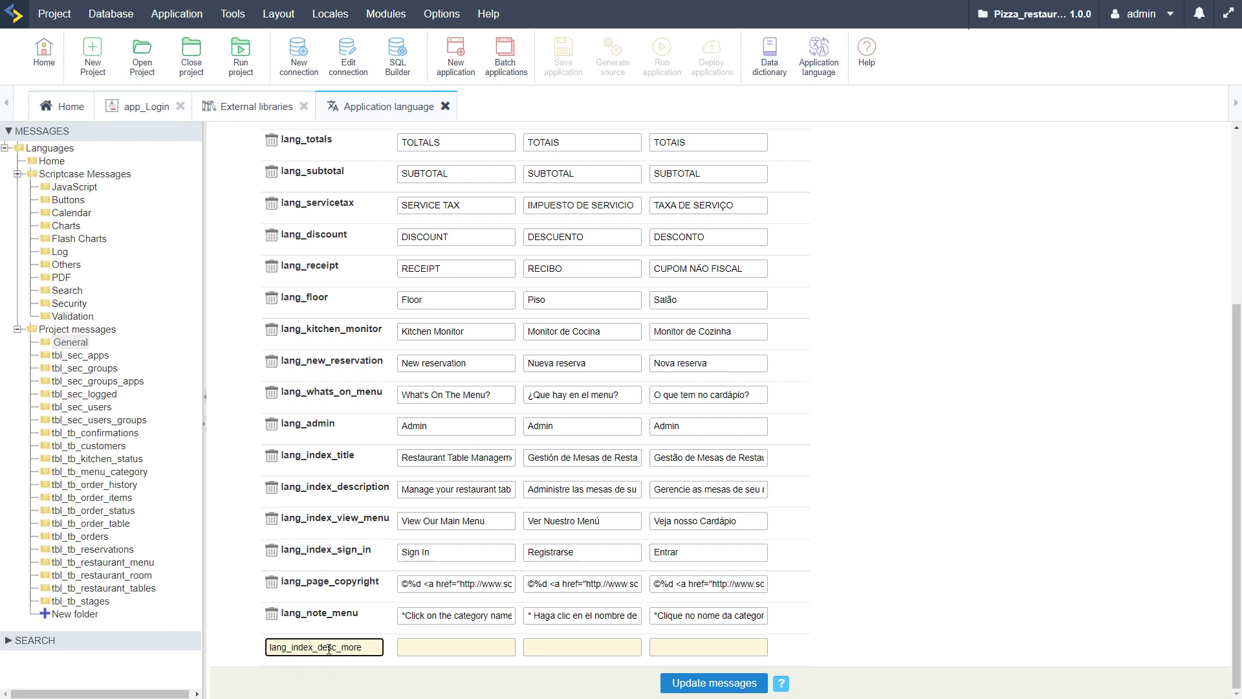
left_click(429, 646)
left_click(430, 646)
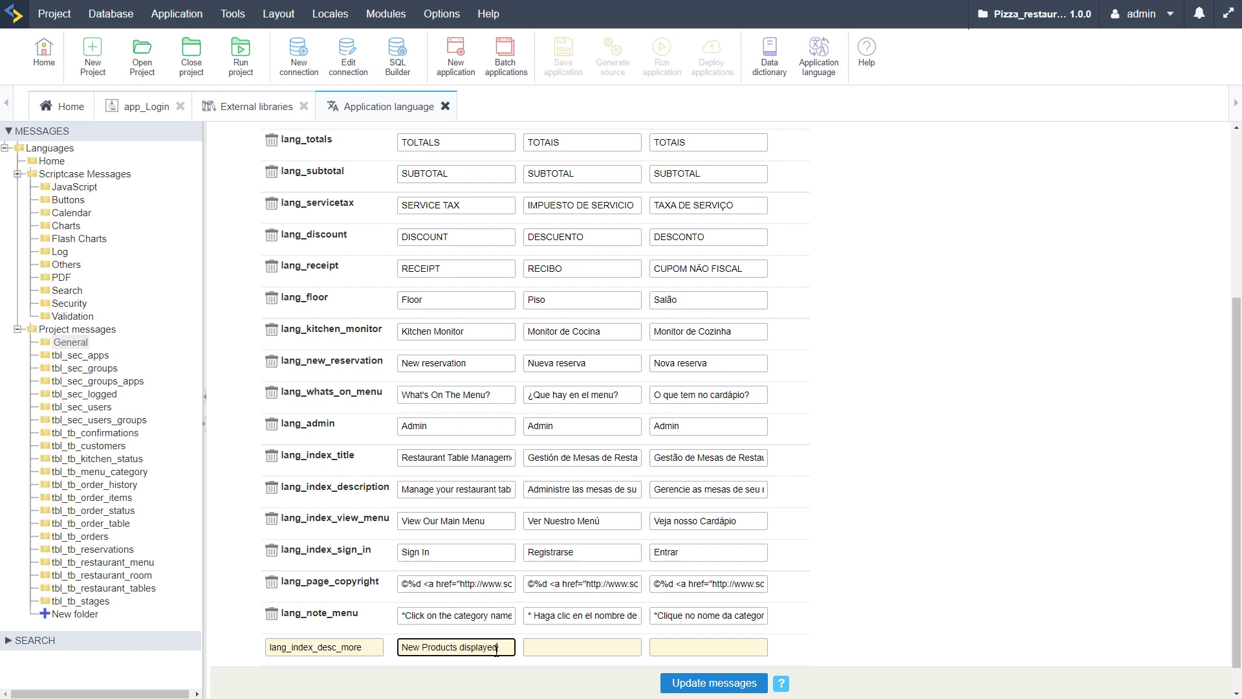
type("ch day!")
Copy the English text into the Spanish and Portuguese fields and update the messages
left_click(573, 646)
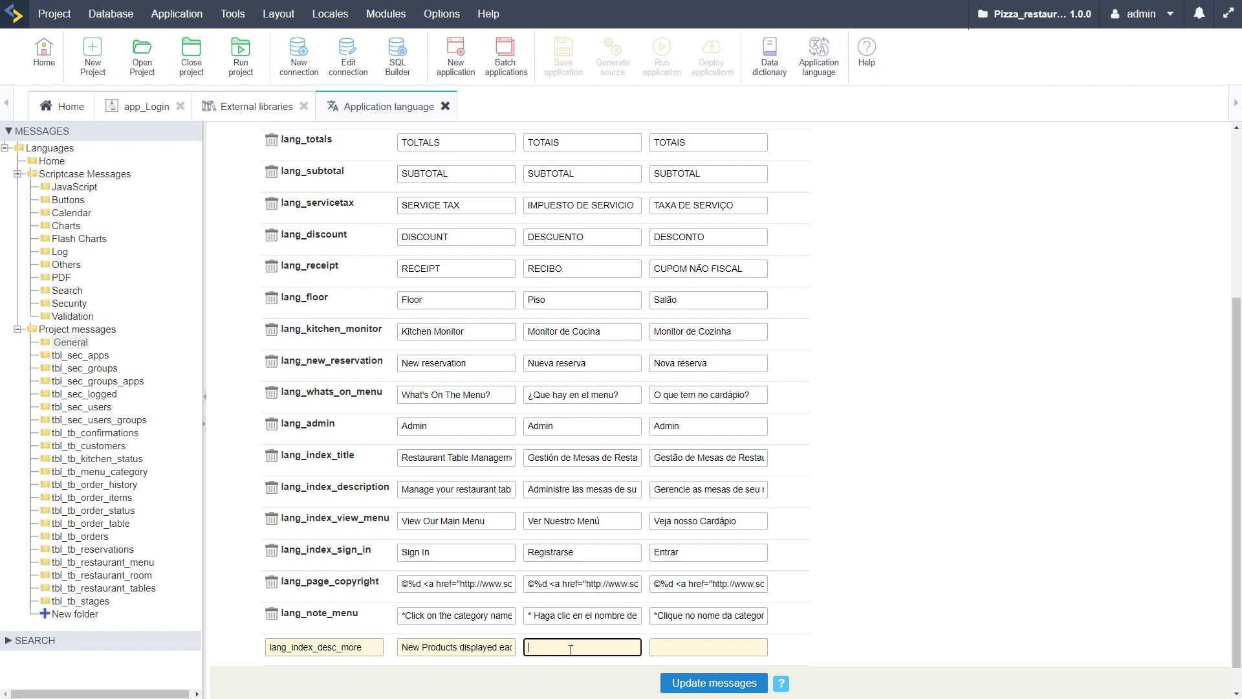
left_click(503, 654)
key("ctrl+a")
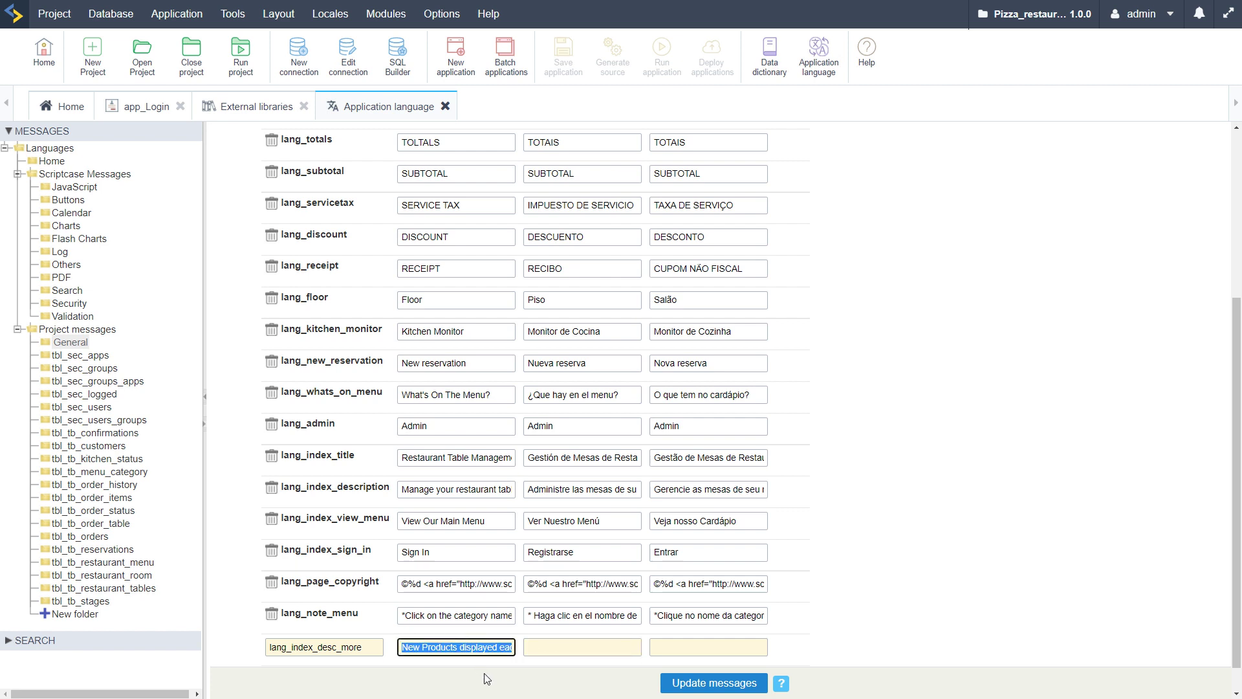
key("ctrl+c")
key("Tab")
key("ctrl+v")
key("Tab")
key("ctrl+v")
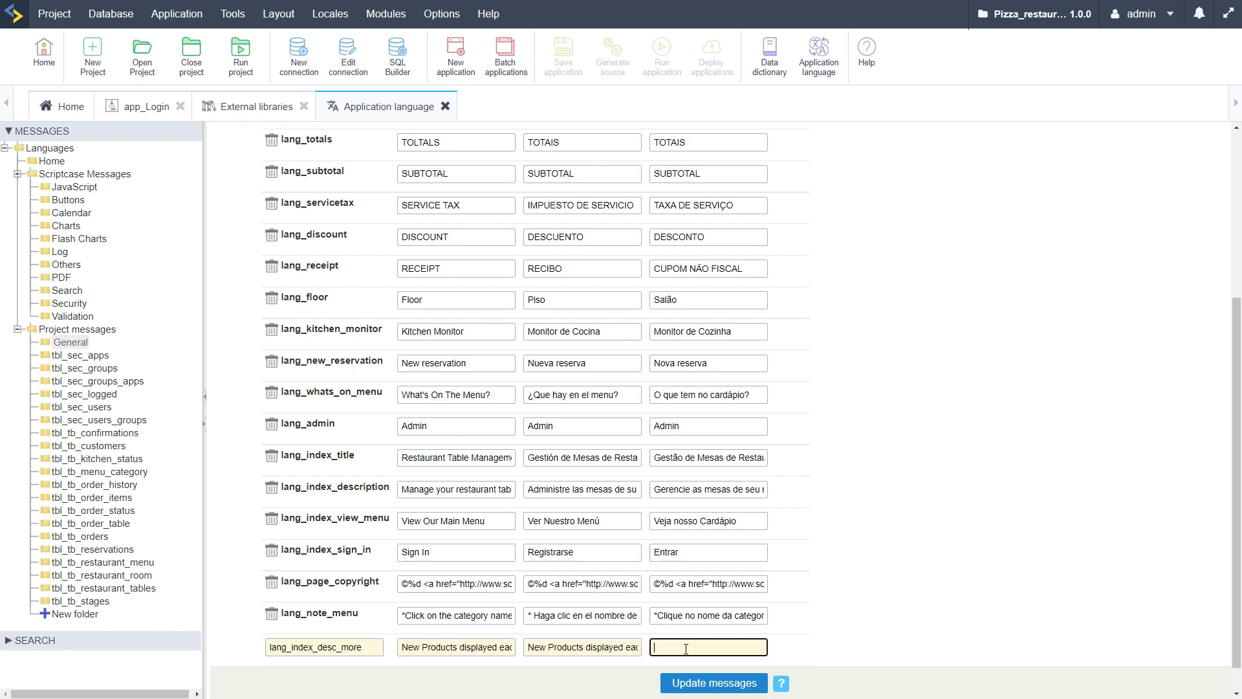
key("Tab")
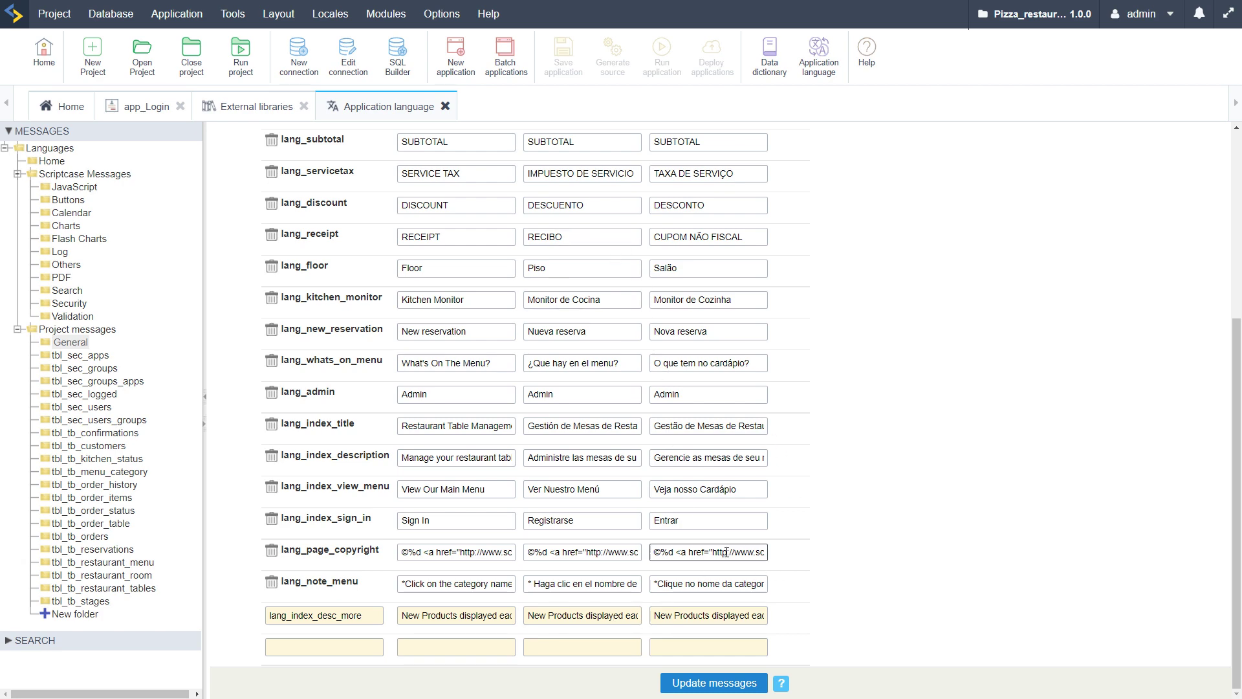
scroll(726, 551, "up", 5)
scroll(725, 551, "down", 5)
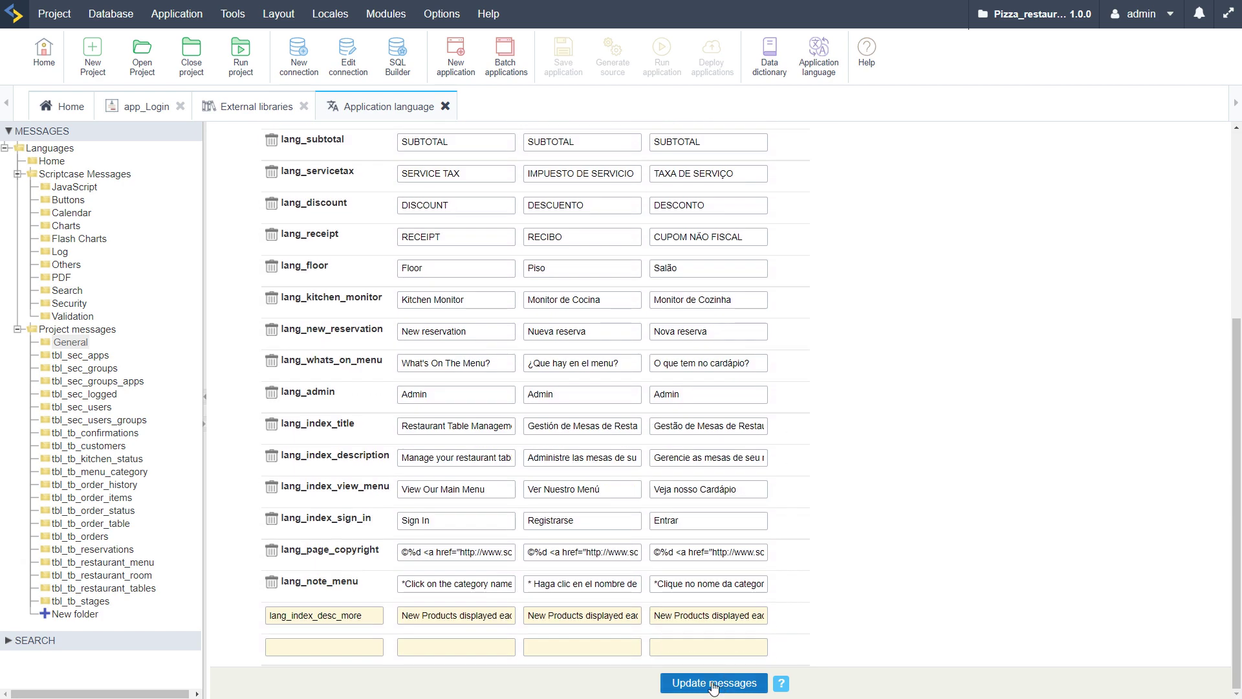
left_click(713, 684)
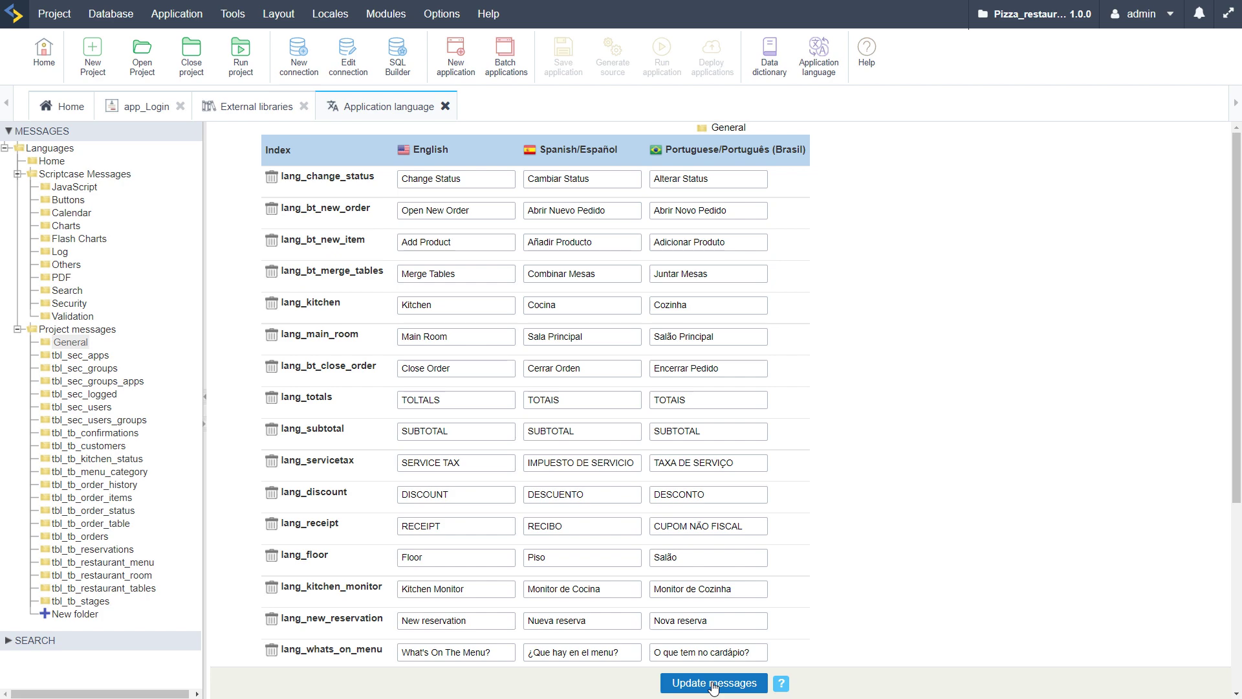
Review the saved lang_index_desc_more row below lang_note_menu, then go back to app_Login
scroll(711, 647, "down", 5)
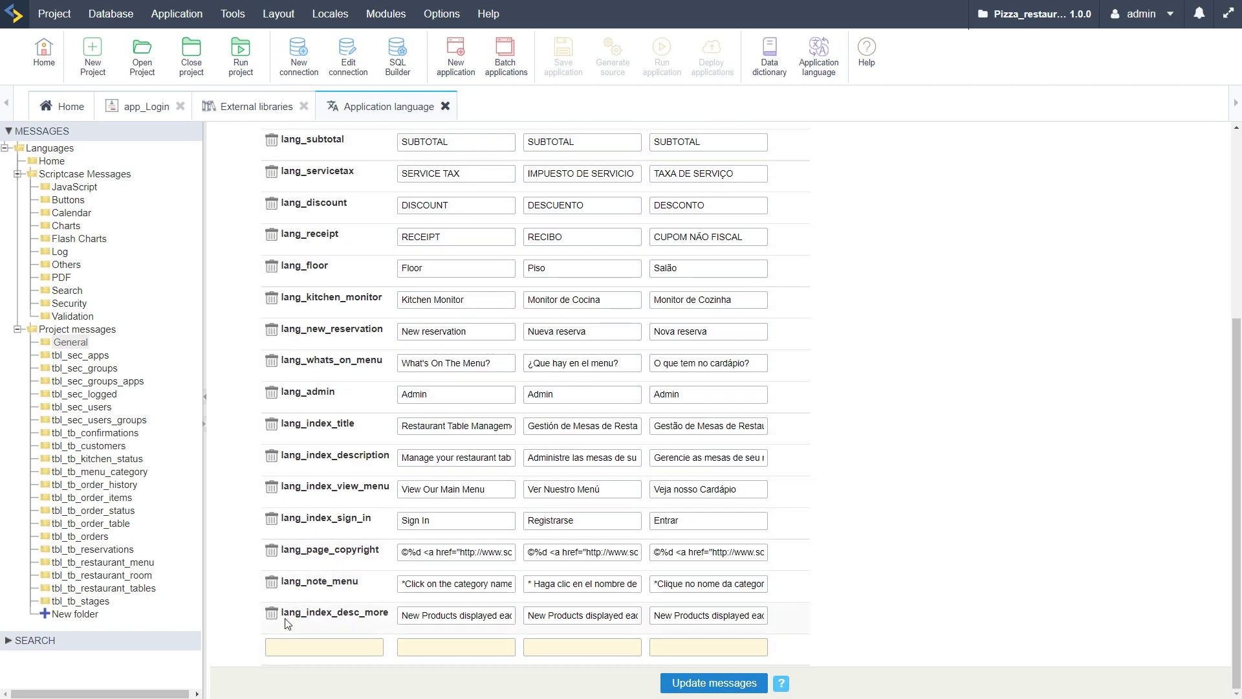
left_click(459, 615)
left_click(343, 652)
double_click(337, 613)
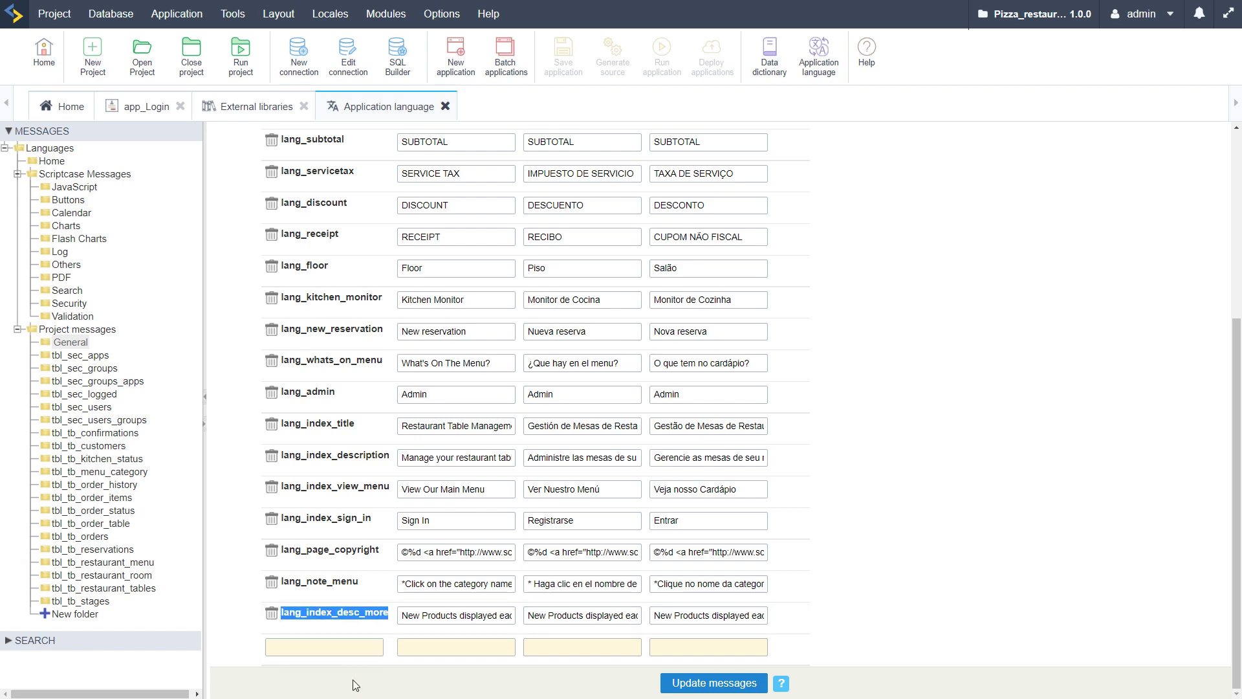
left_click(143, 106)
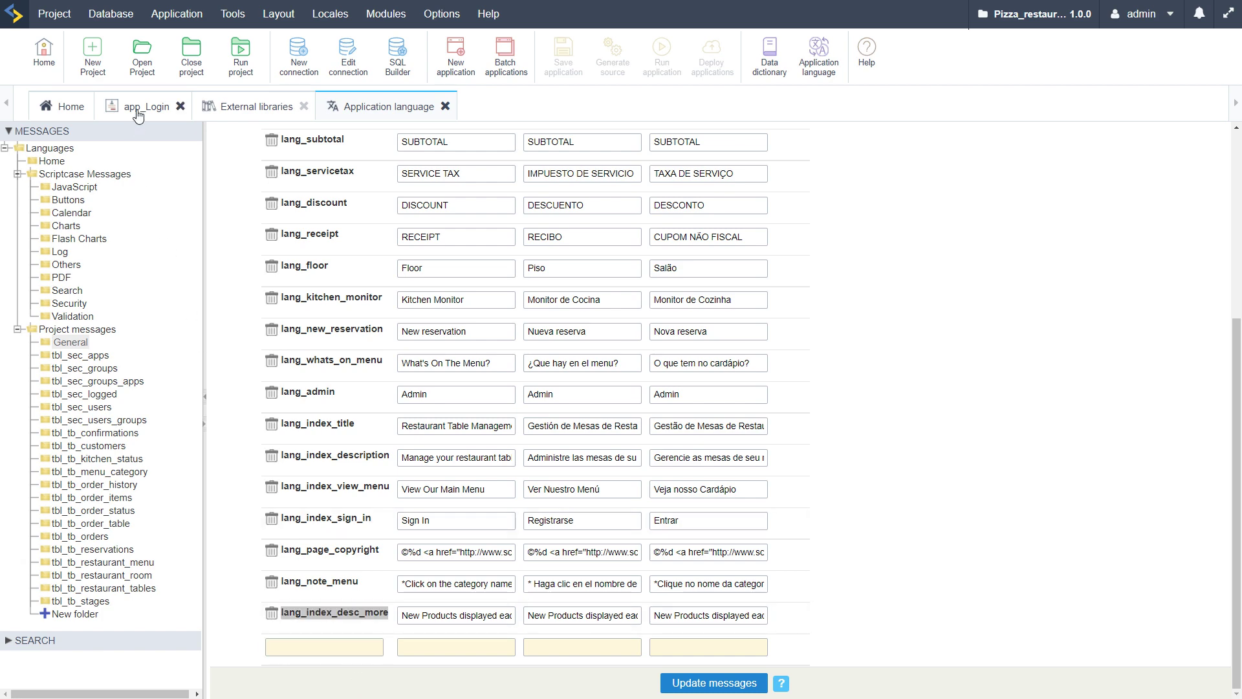
Run app_Login and find the new line 'New Products displayed each day!' on the login page
left_click(663, 57)
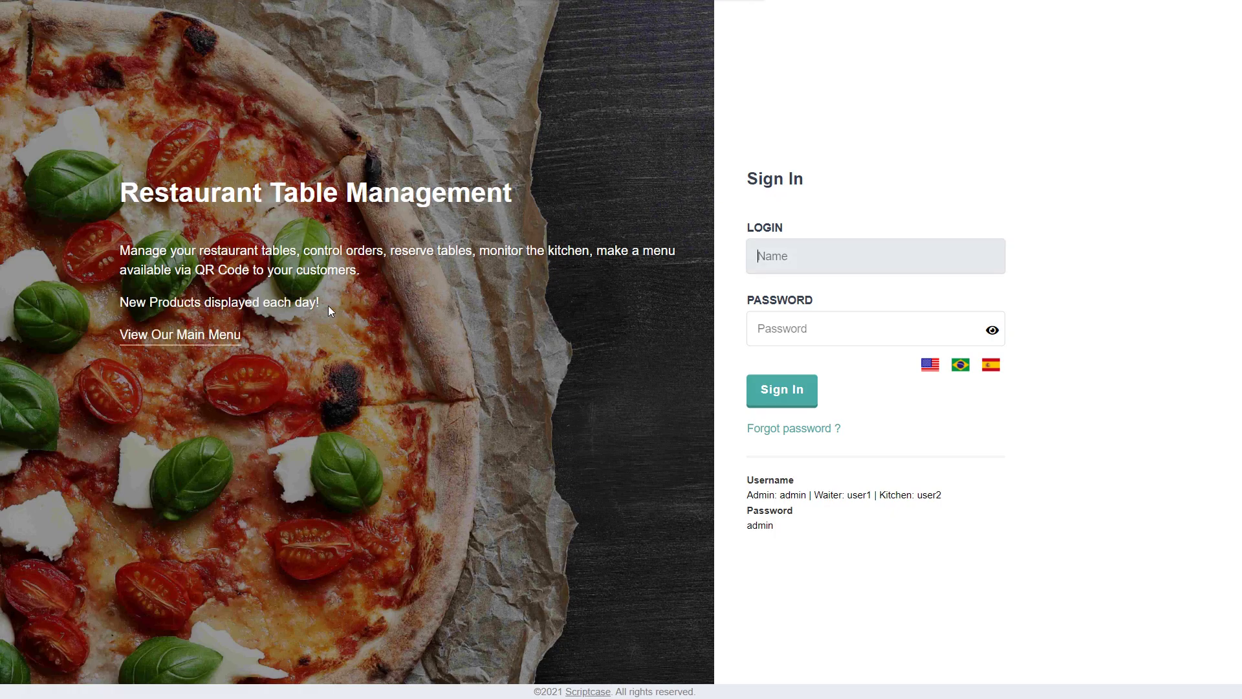
left_click_drag(328, 305, 120, 194)
left_click(210, 310)
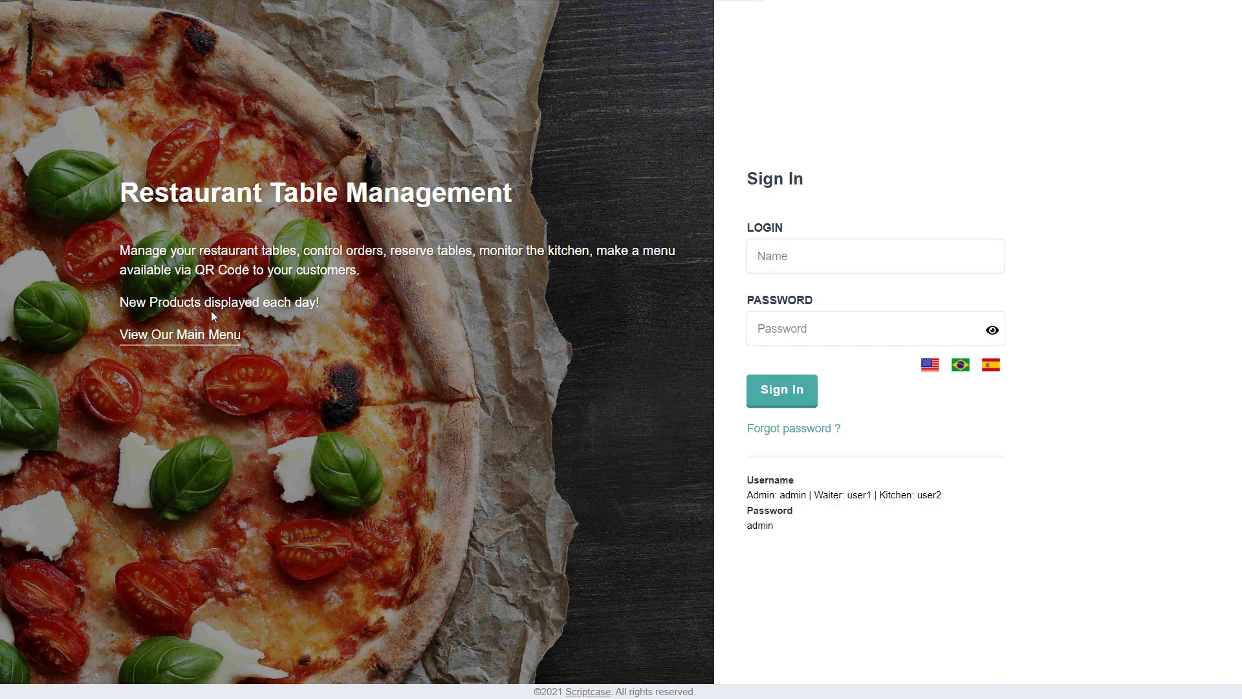
left_click_drag(321, 304, 121, 304)
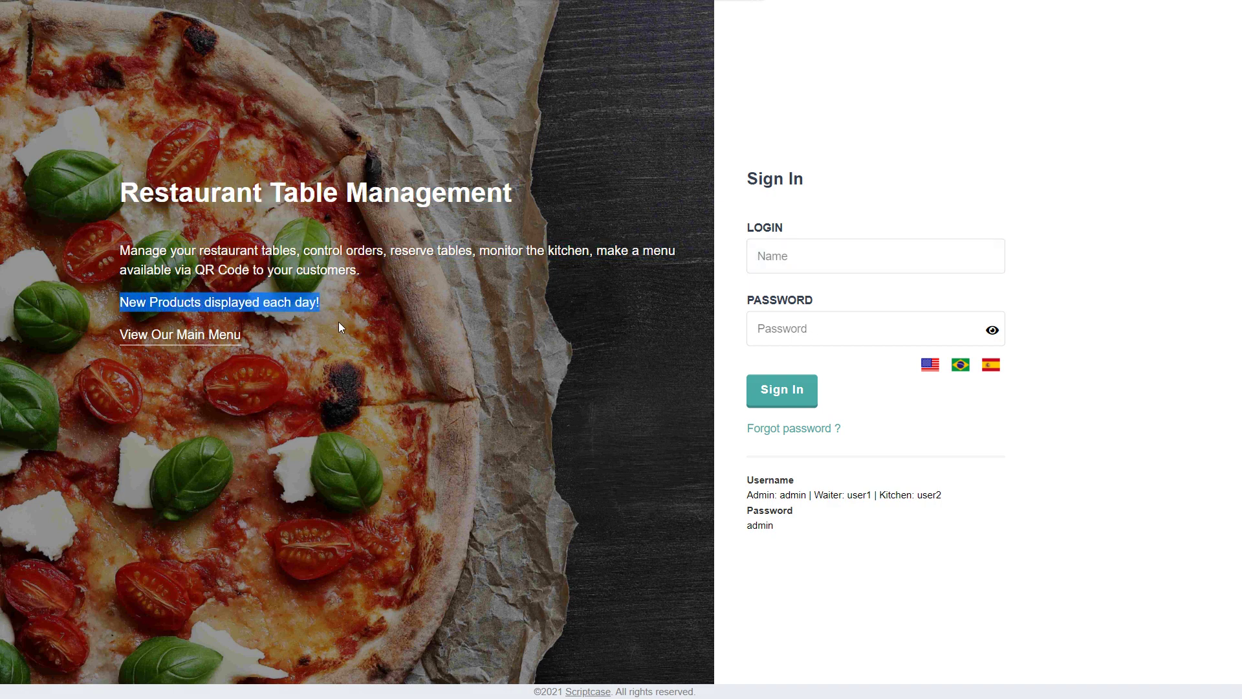
Switch the login page to Portuguese, Spanish and English to confirm the new line appears in each
left_click(960, 365)
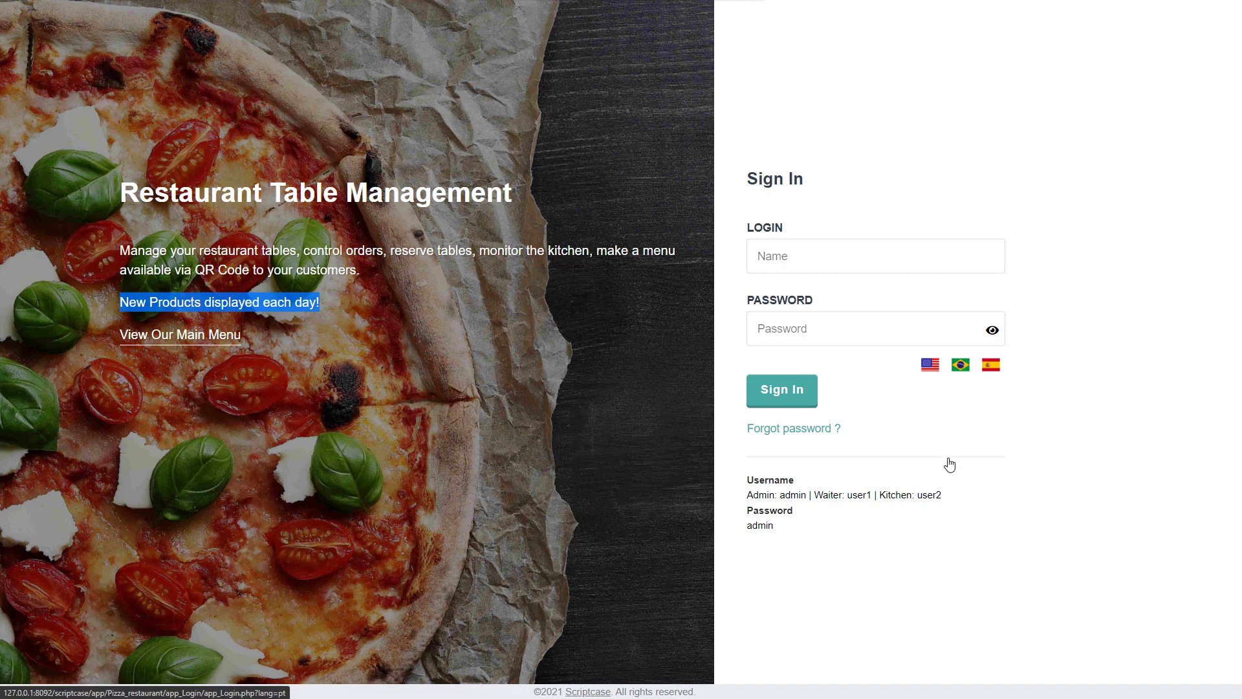
left_click(989, 366)
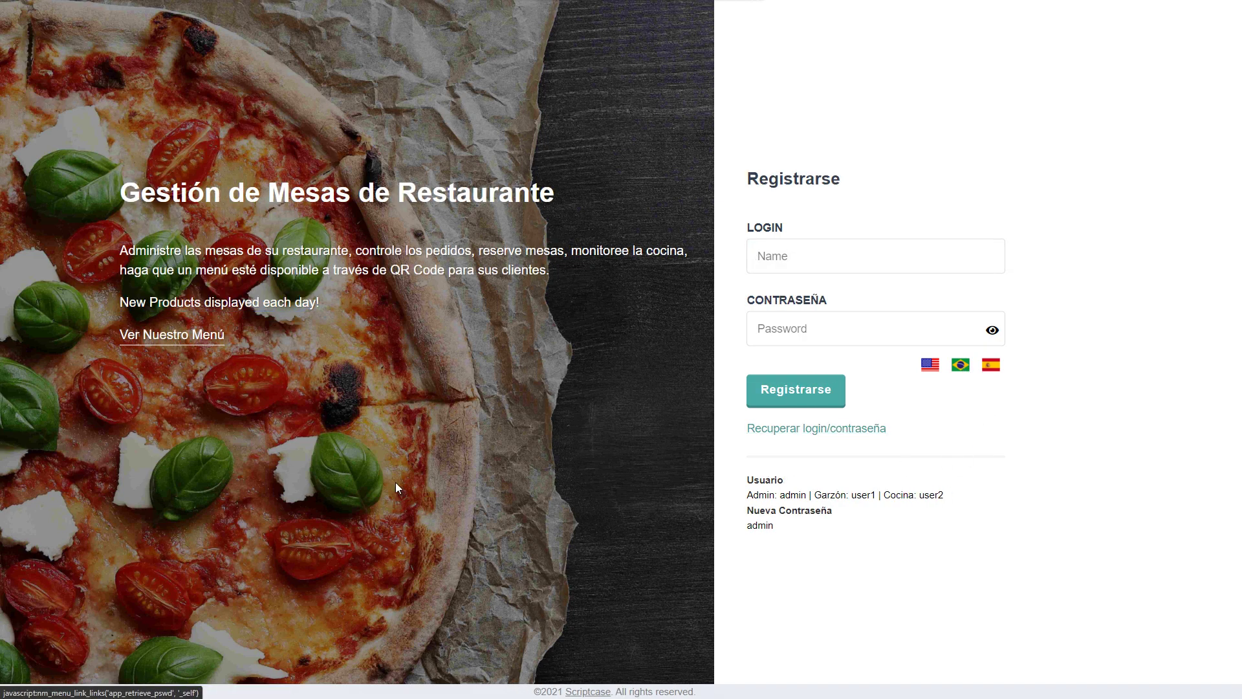
double_click(176, 302)
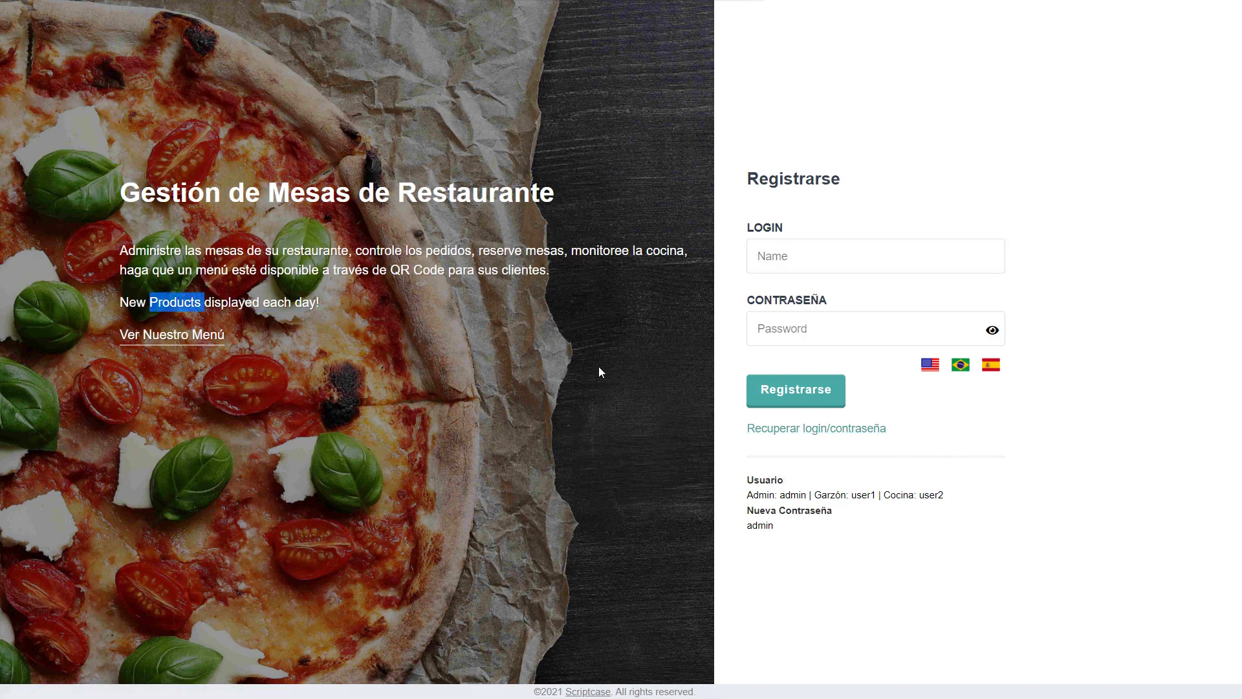
left_click(931, 367)
double_click(176, 302)
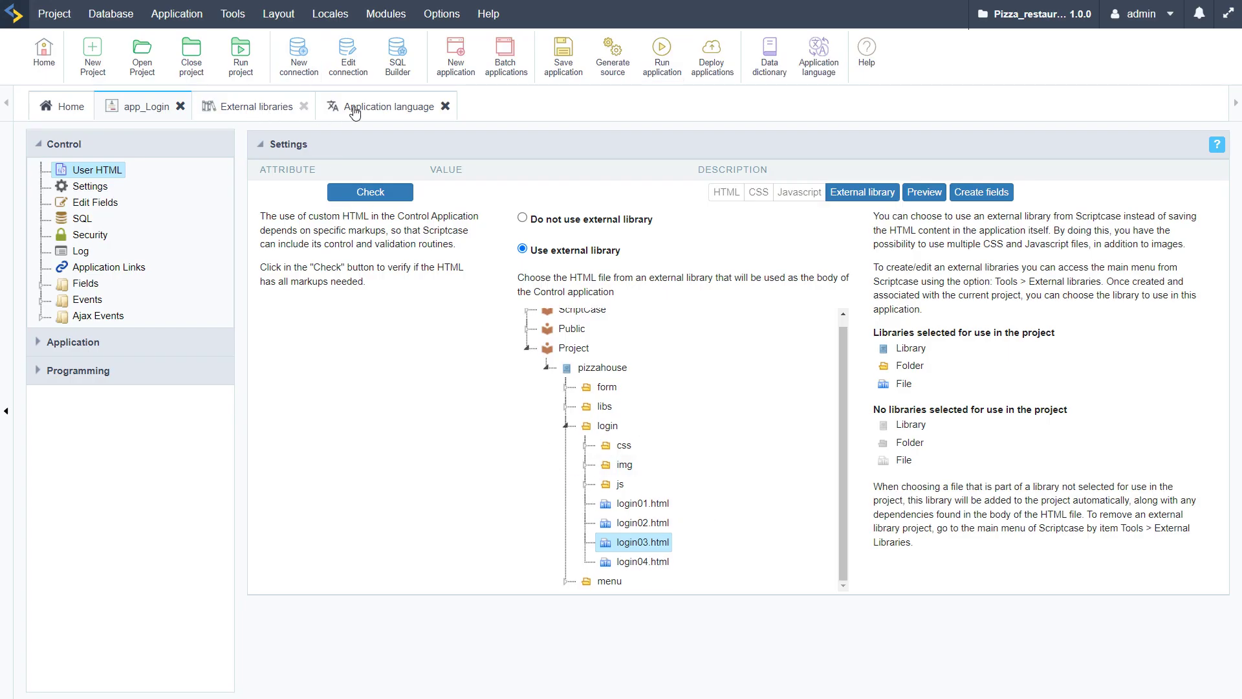
Open the project's properties at its Locales language settings
left_click(331, 109)
scroll(471, 540, "down", 5)
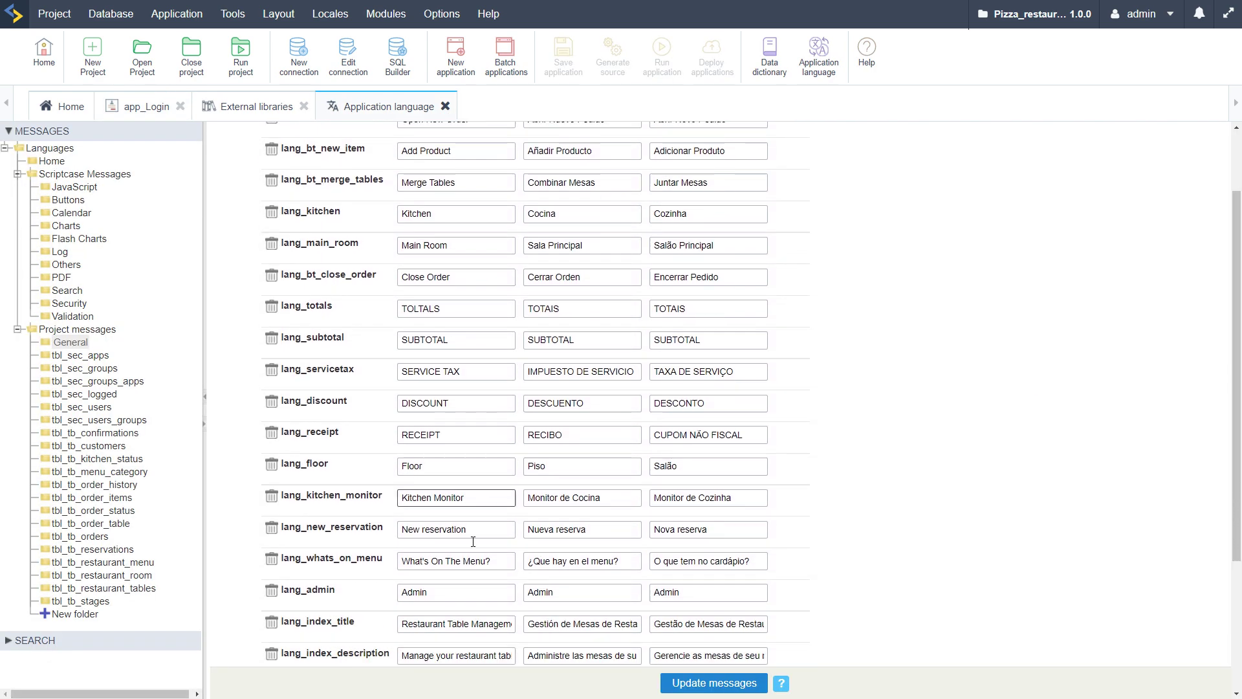
scroll(458, 579, "up", 5)
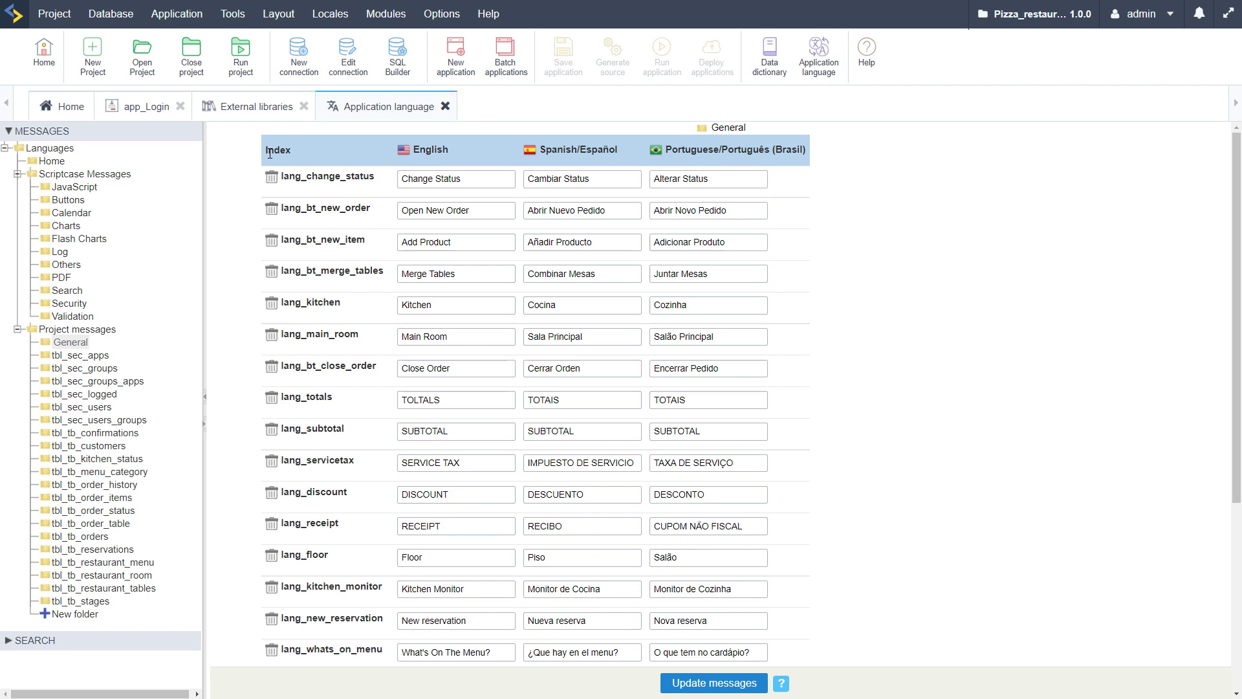
left_click(52, 15)
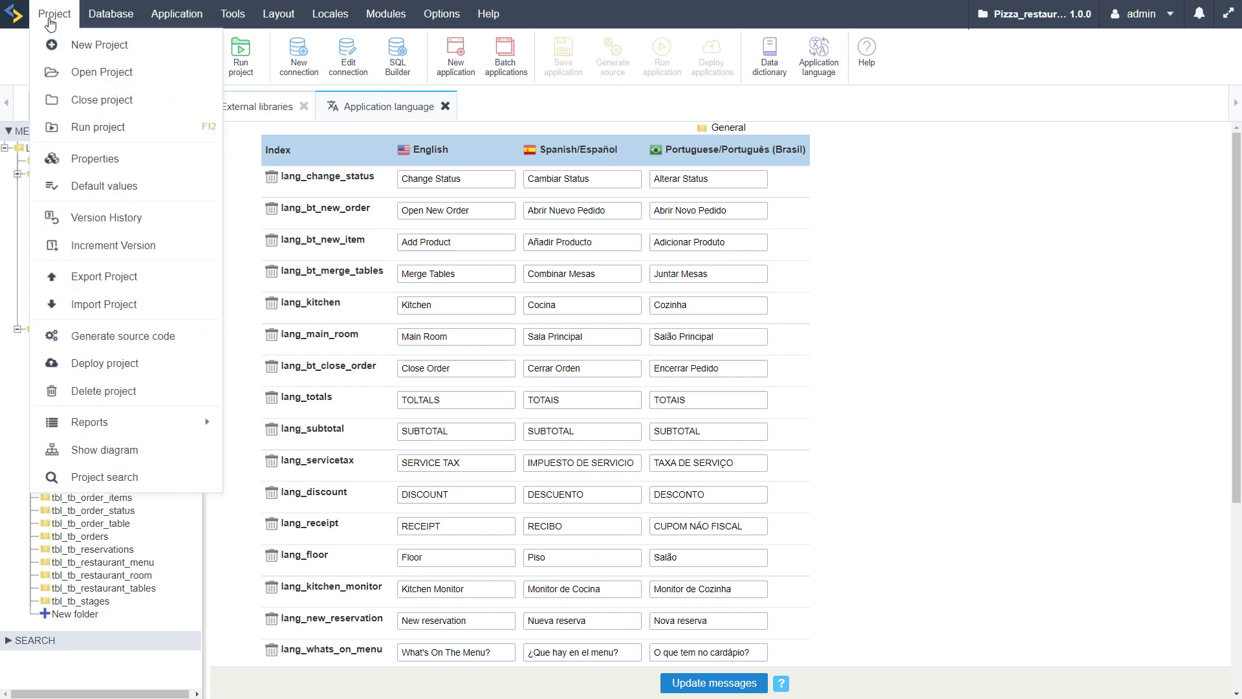
left_click(91, 159)
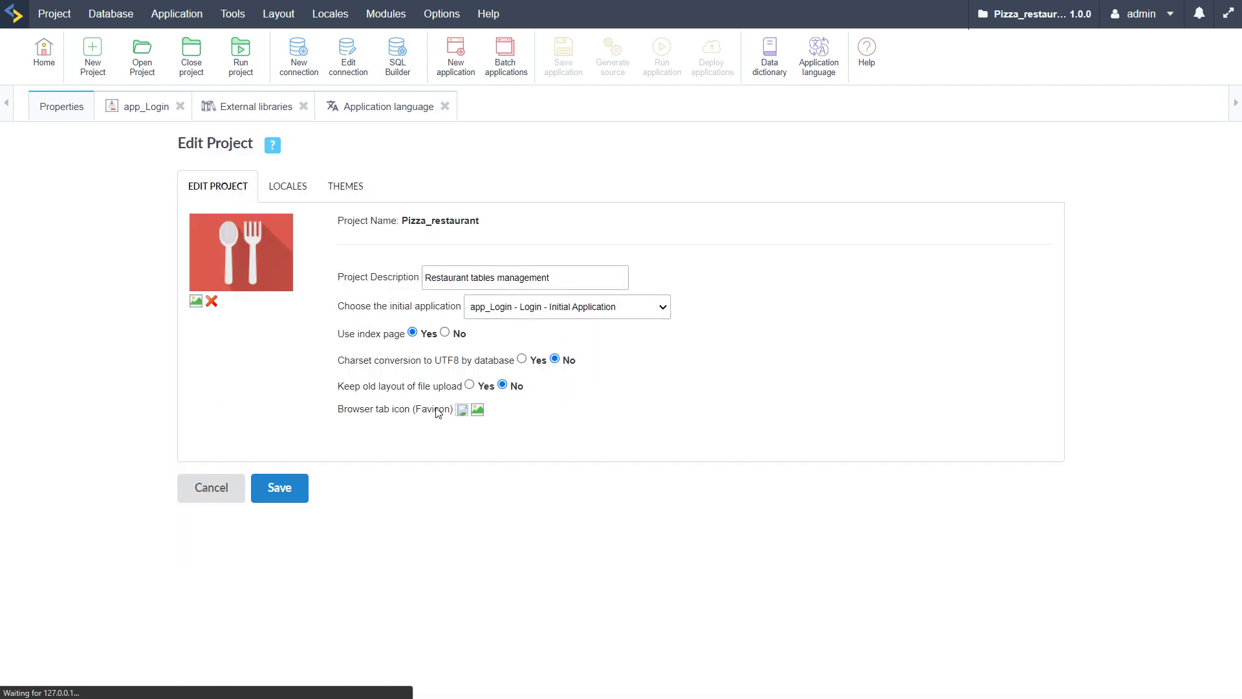
left_click(286, 190)
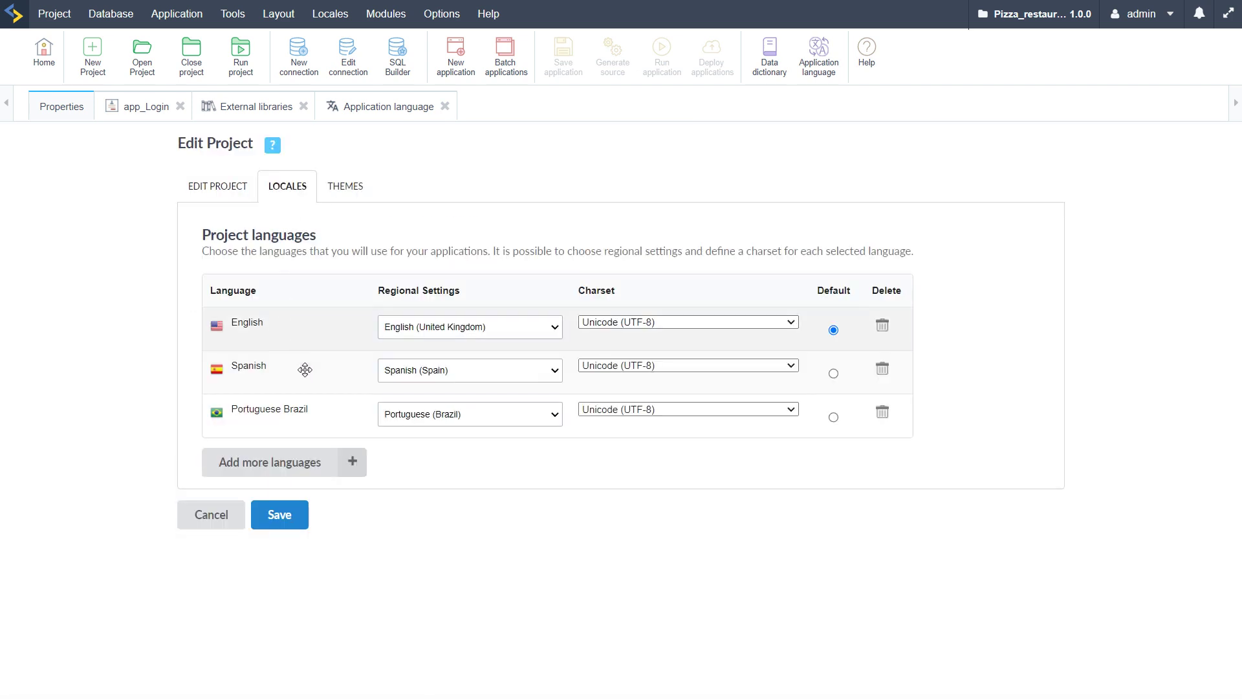
Add German (Germany) as a project language with Unicode (UTF-8) charset and save
left_click(350, 465)
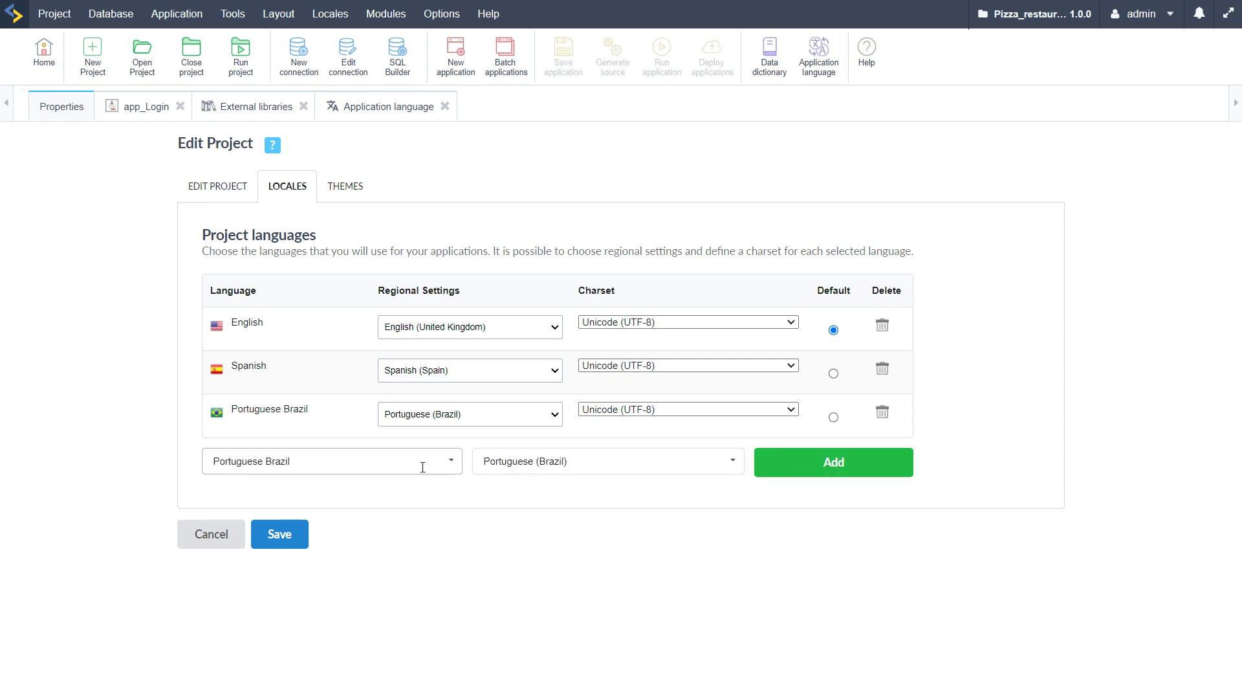
left_click(435, 463)
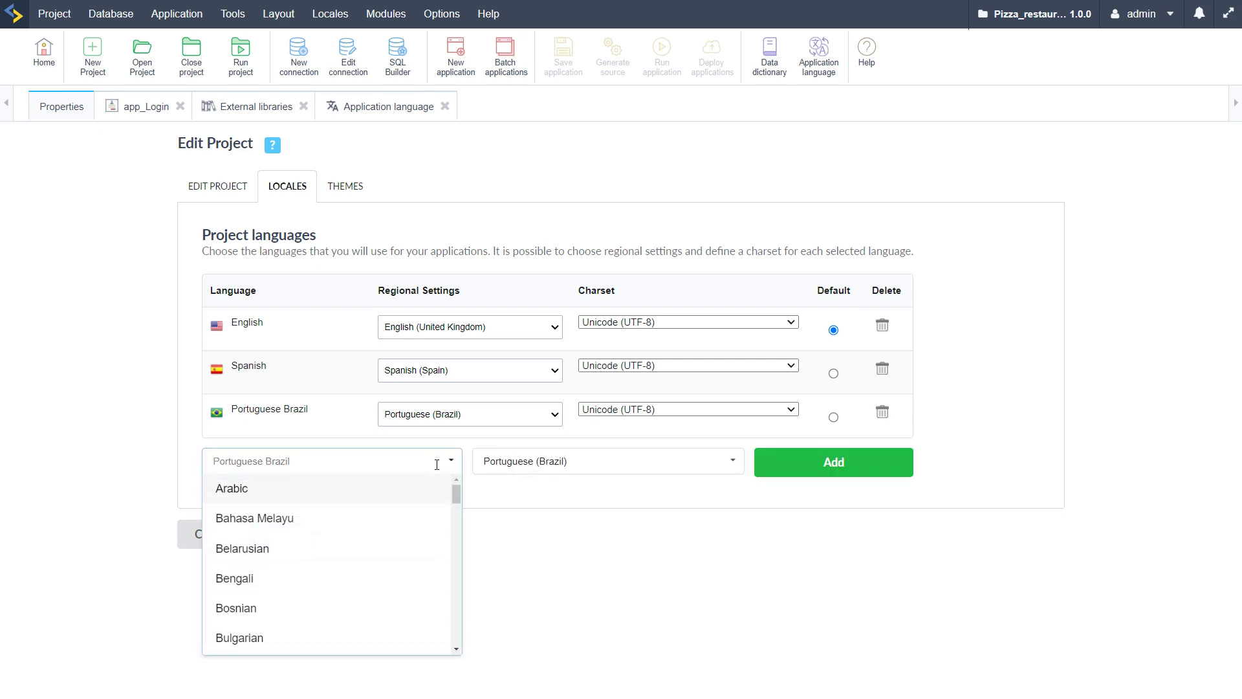
type("ge")
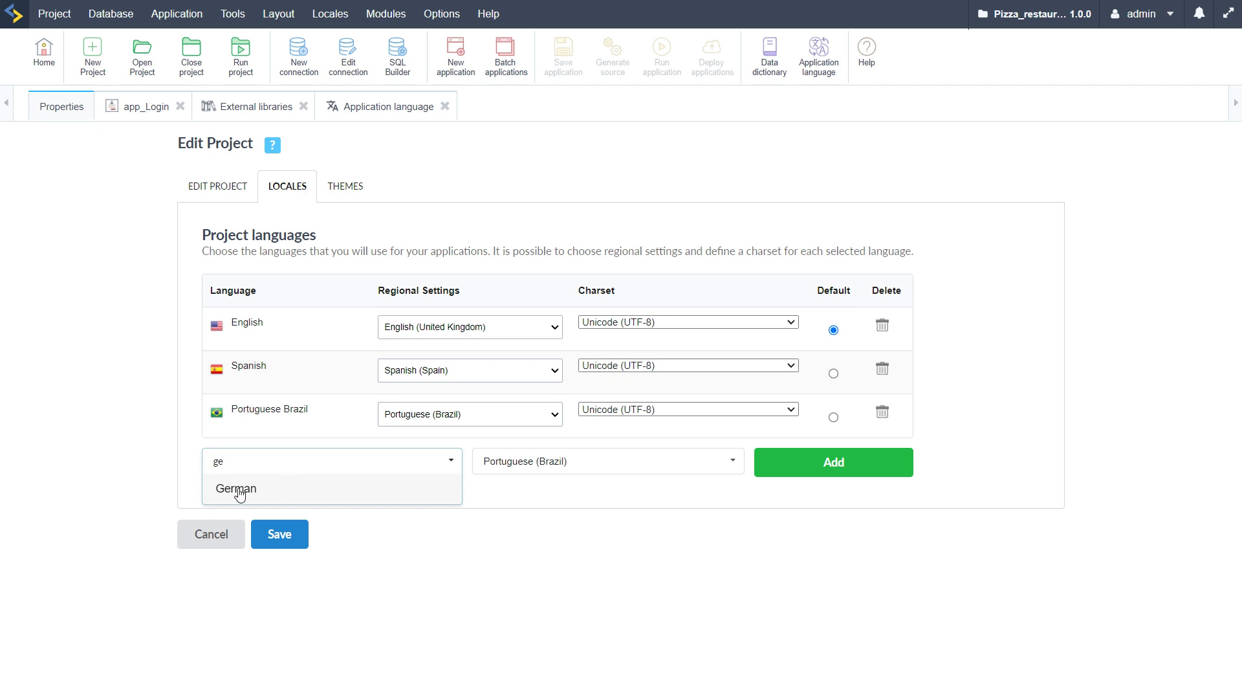
left_click(233, 488)
left_click(834, 463)
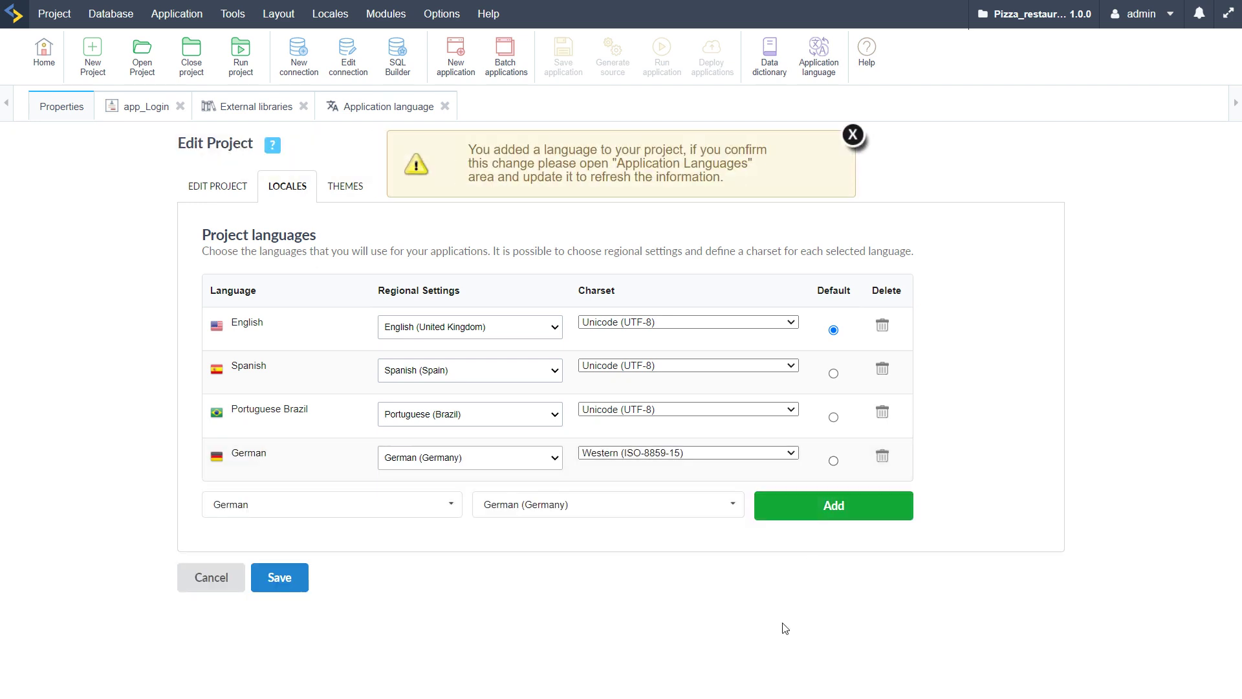
left_click(769, 461)
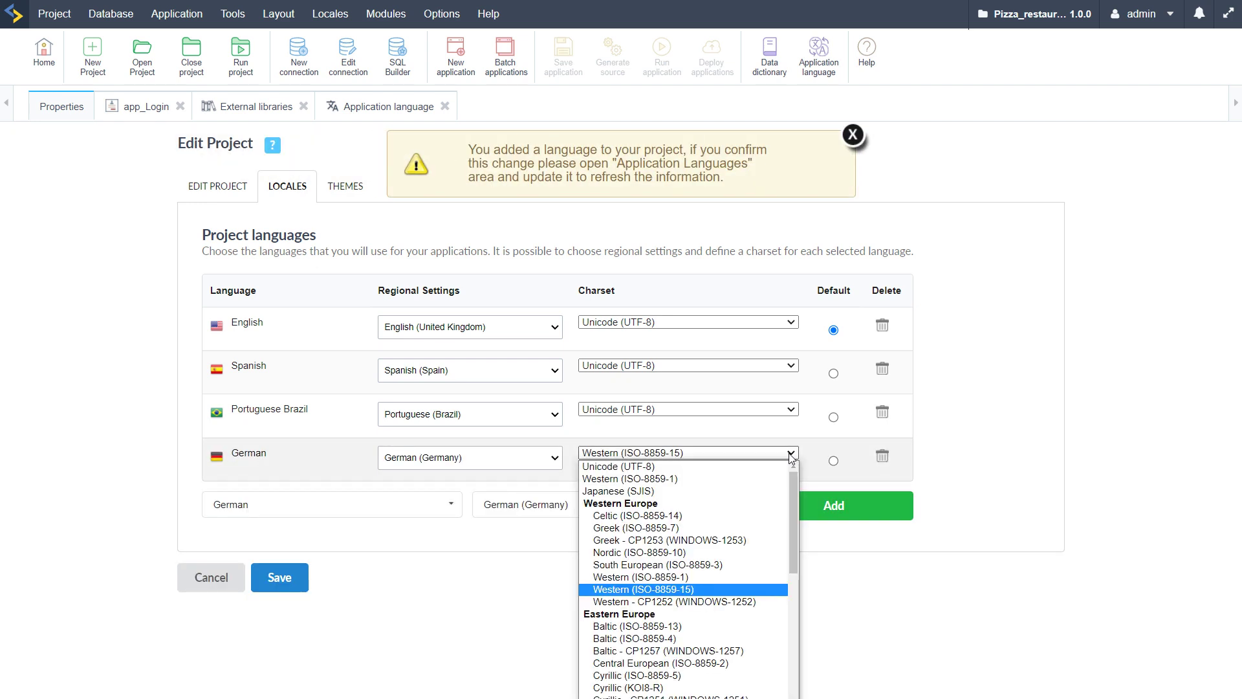
left_click(634, 469)
left_click(853, 527)
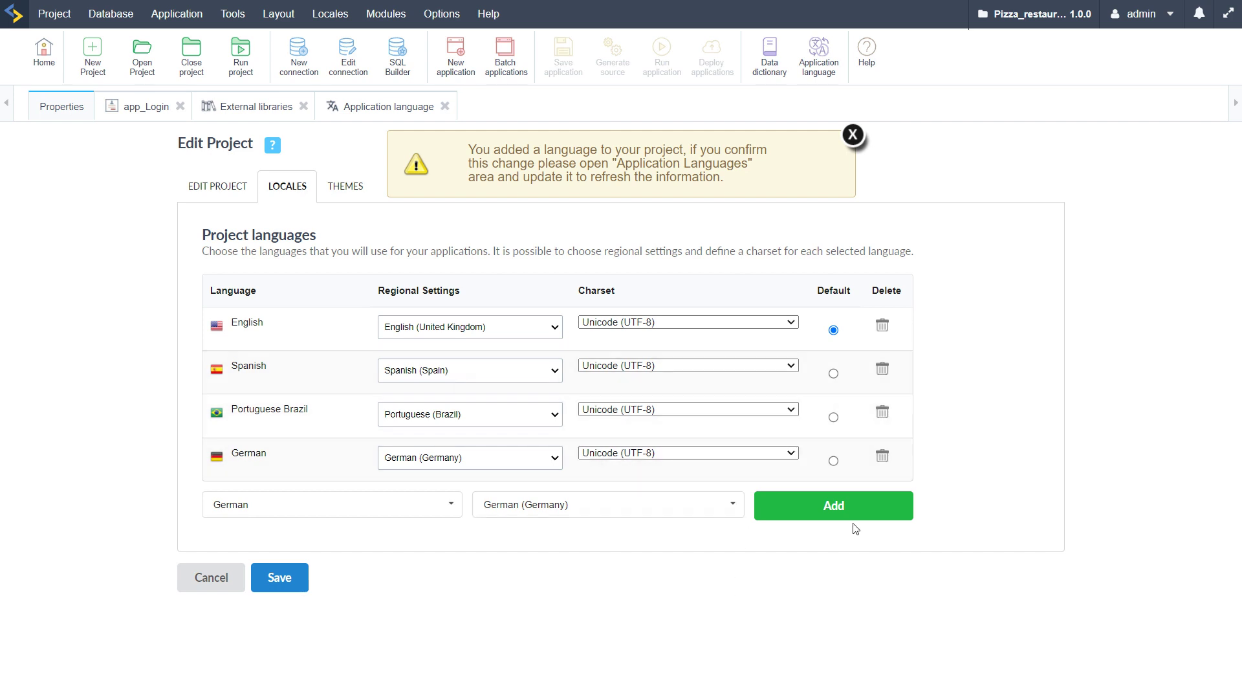
left_click(295, 586)
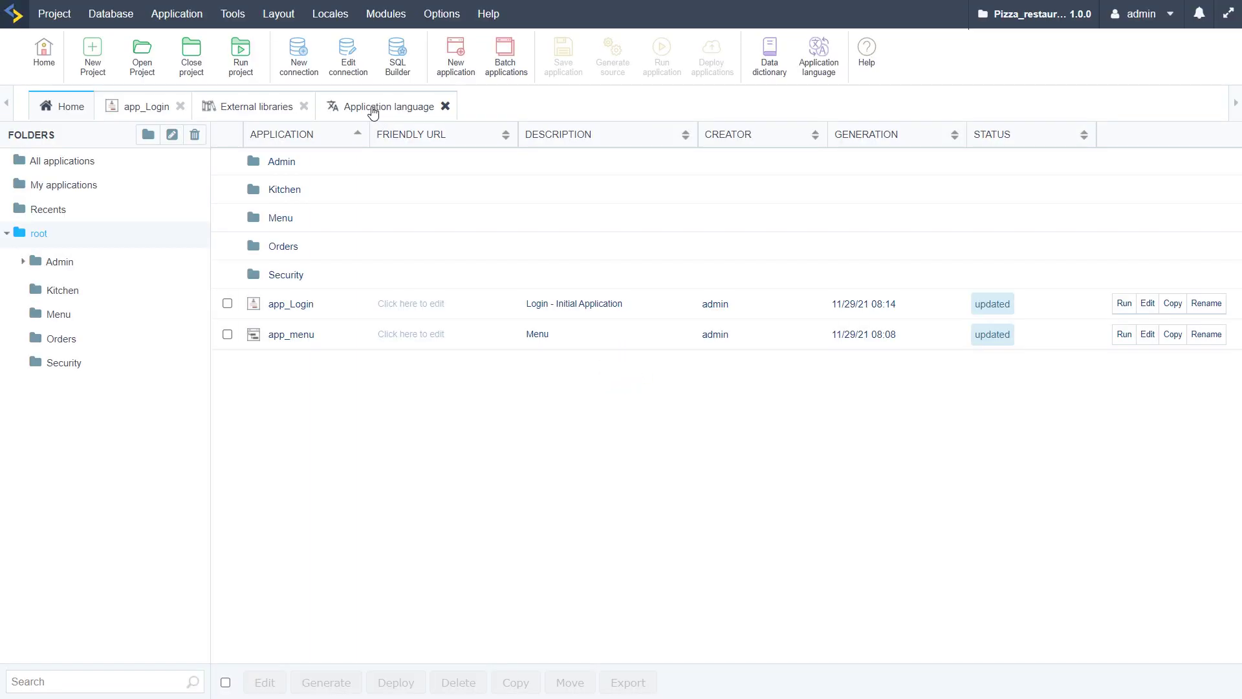
Close the Application language and External libraries tabs
left_click(430, 112)
left_click(445, 107)
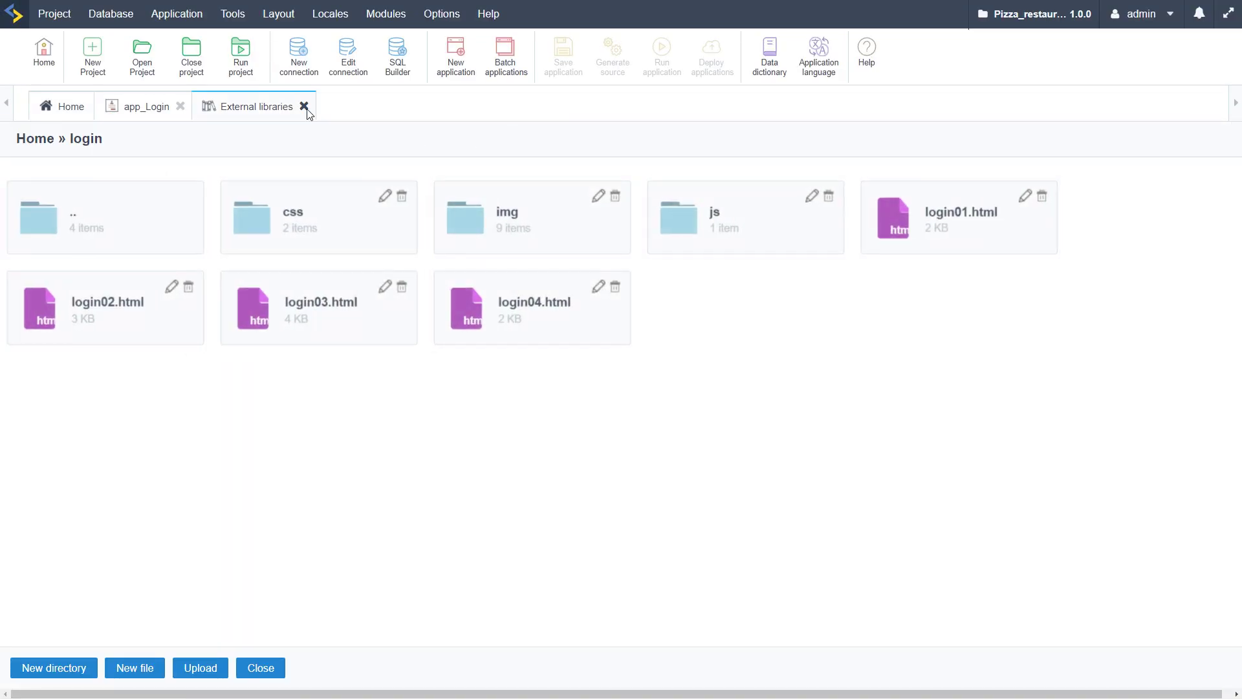
left_click(304, 106)
Reopen Application language, check the empty German column in General project messages, then close it
left_click(818, 55)
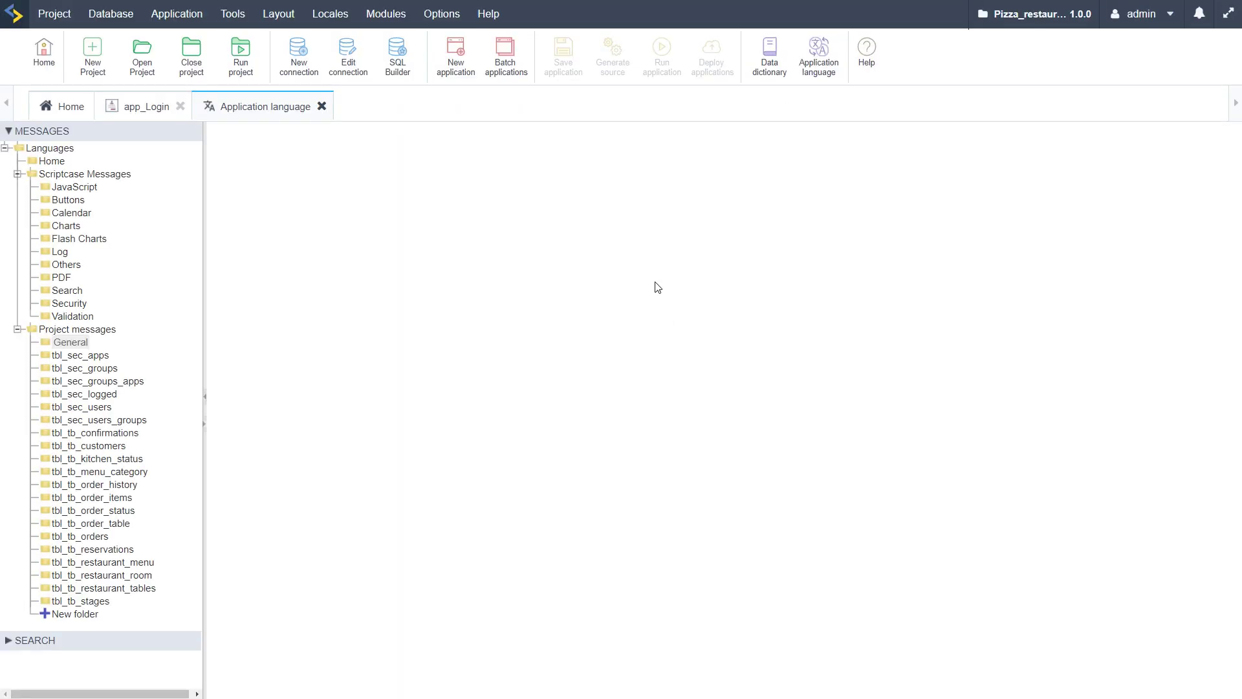
left_click(69, 341)
left_click(869, 174)
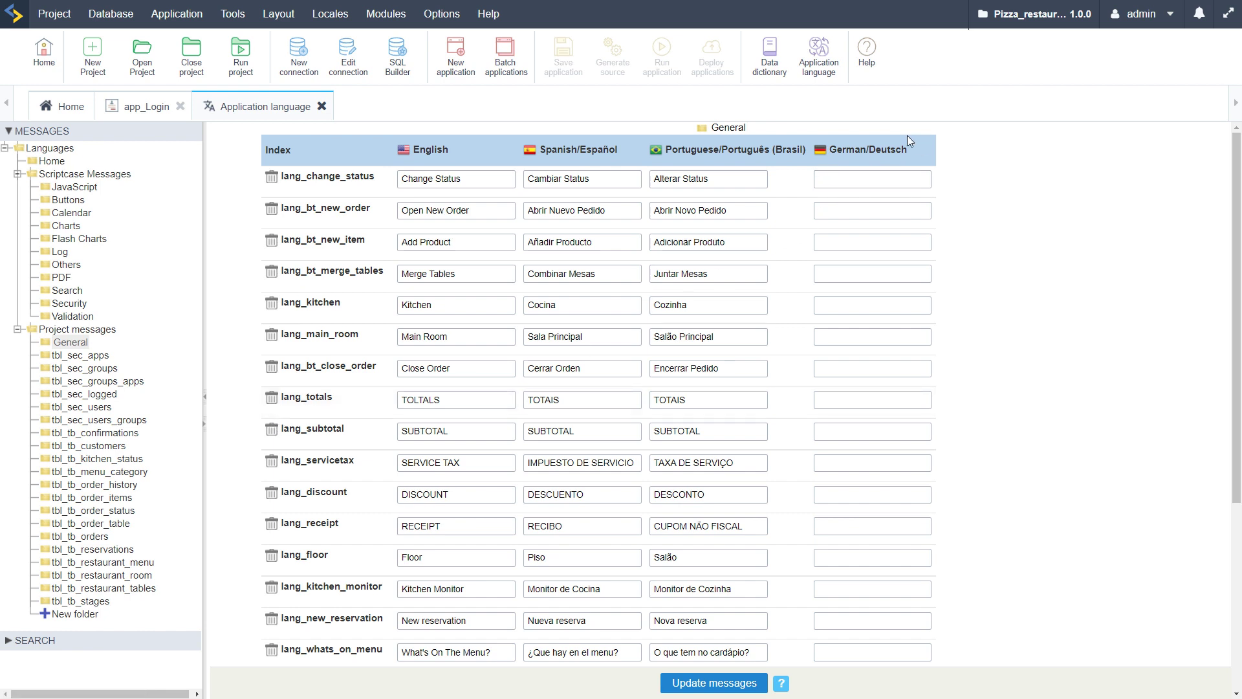
left_click(835, 181)
left_click(1033, 419)
scroll(630, 459, "down", 3)
scroll(630, 459, "up", 3)
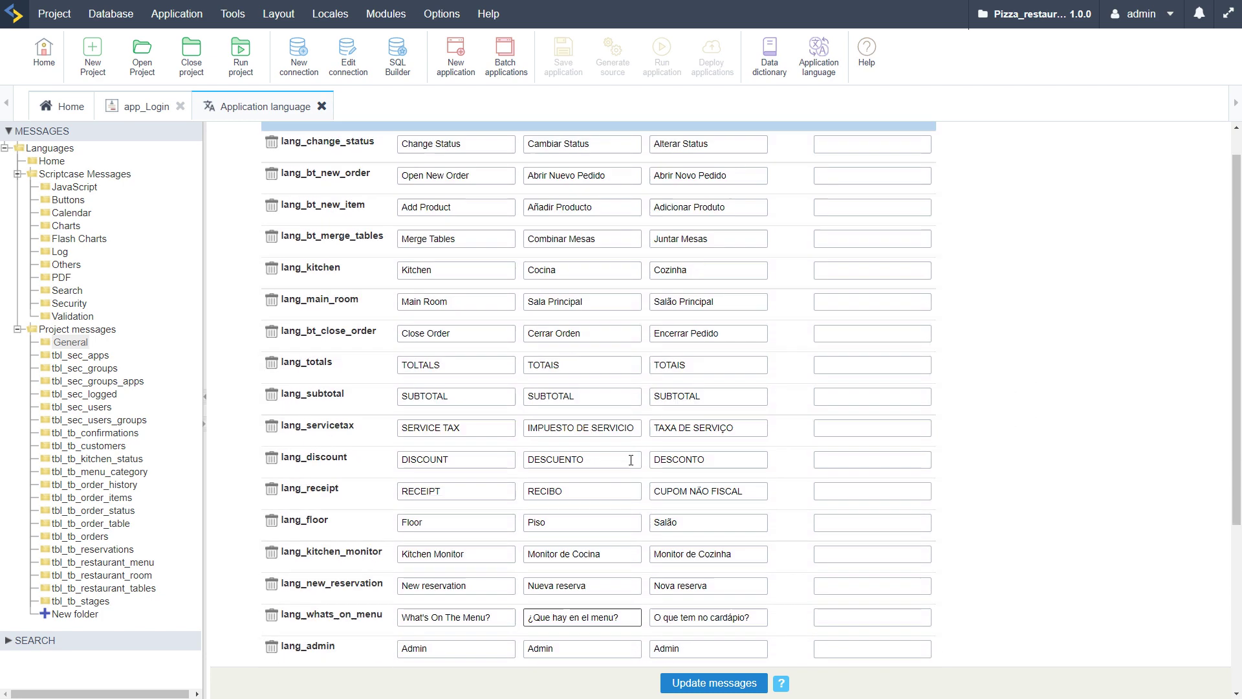
left_click(322, 106)
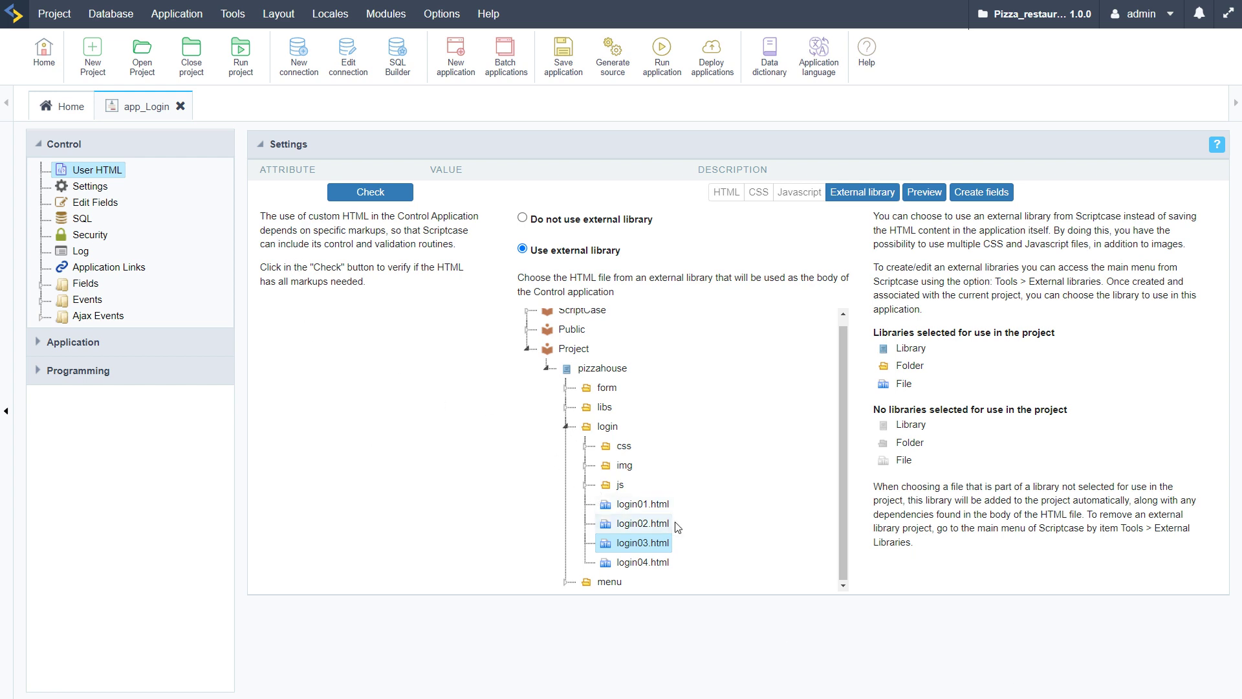
Close the app_Login tab, leaving only the Home application list
left_click(181, 106)
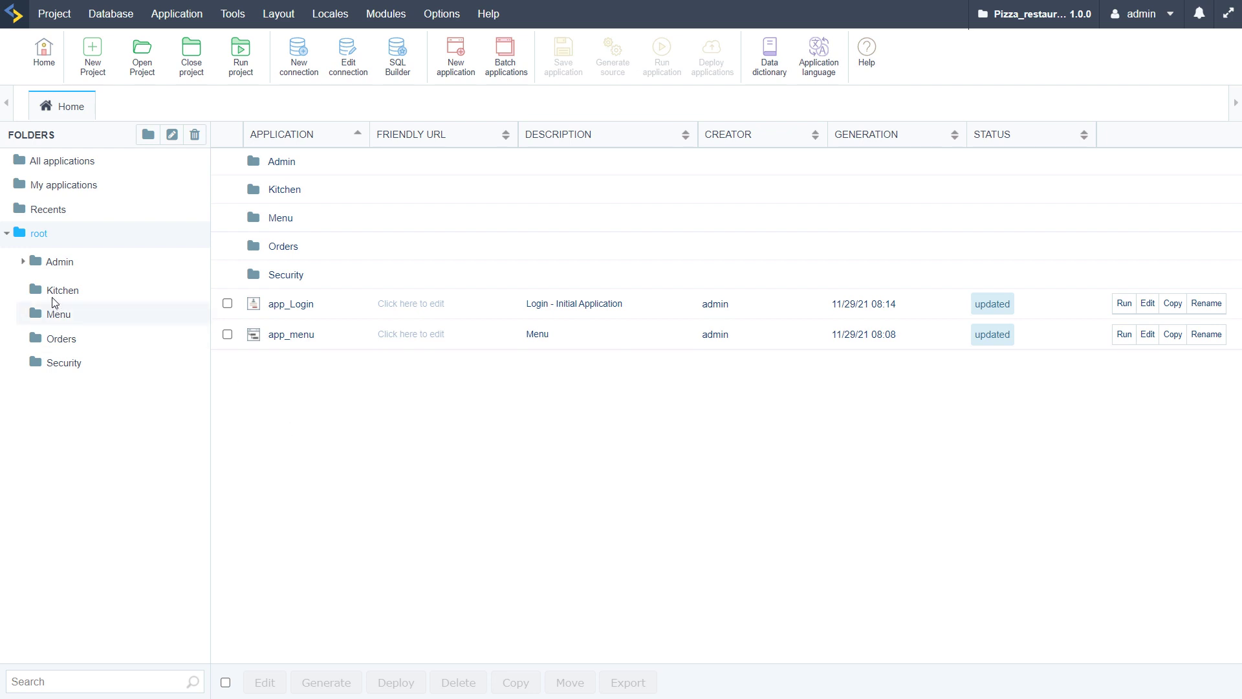
Open grid_menu_category from the Menu folder, run it to preview the QR grid, then list its fields
left_click(57, 313)
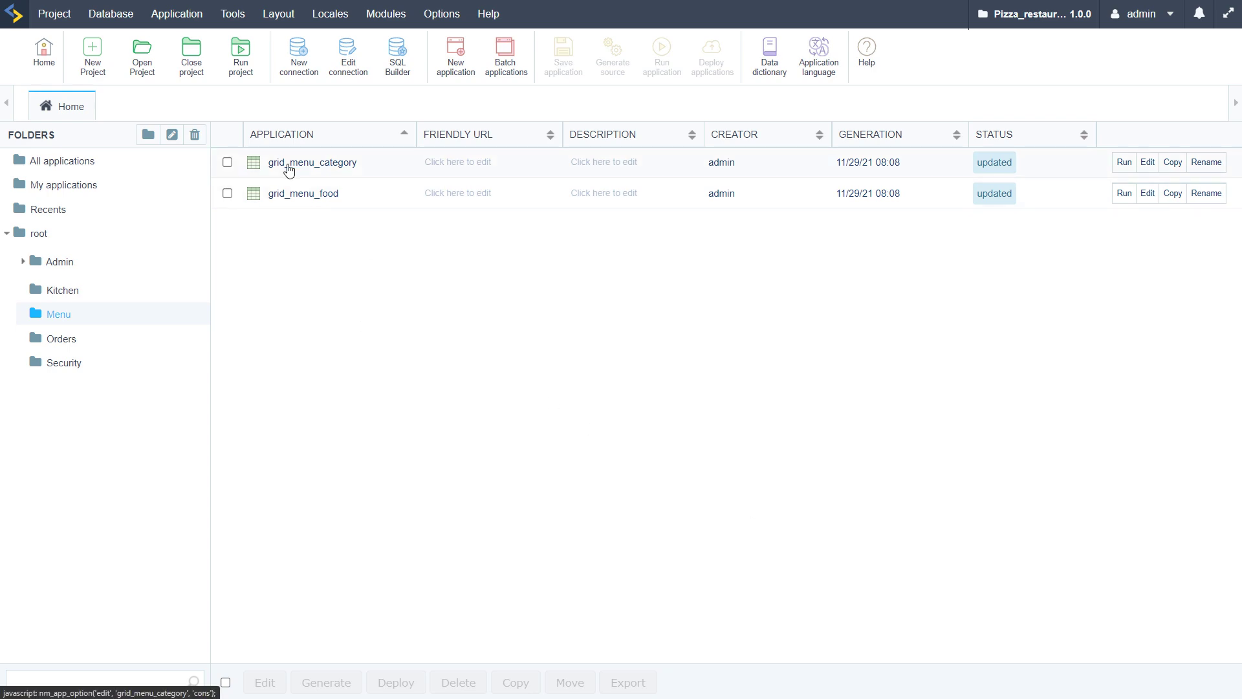
left_click(285, 165)
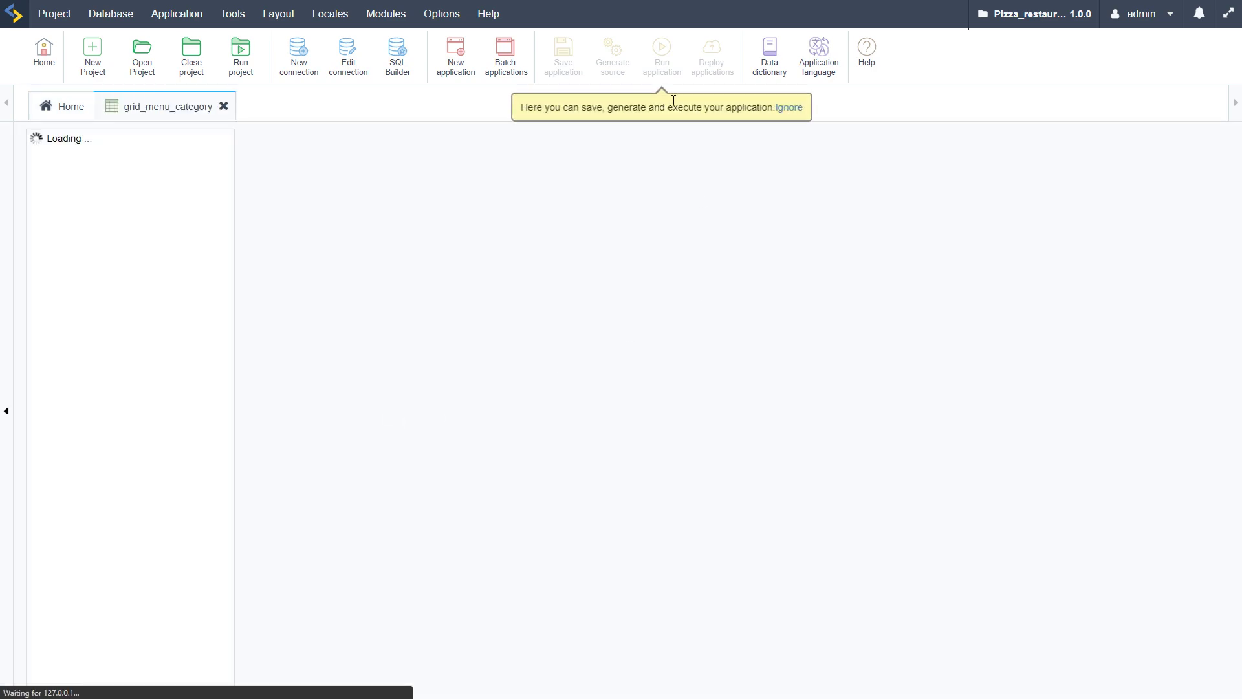
left_click(657, 65)
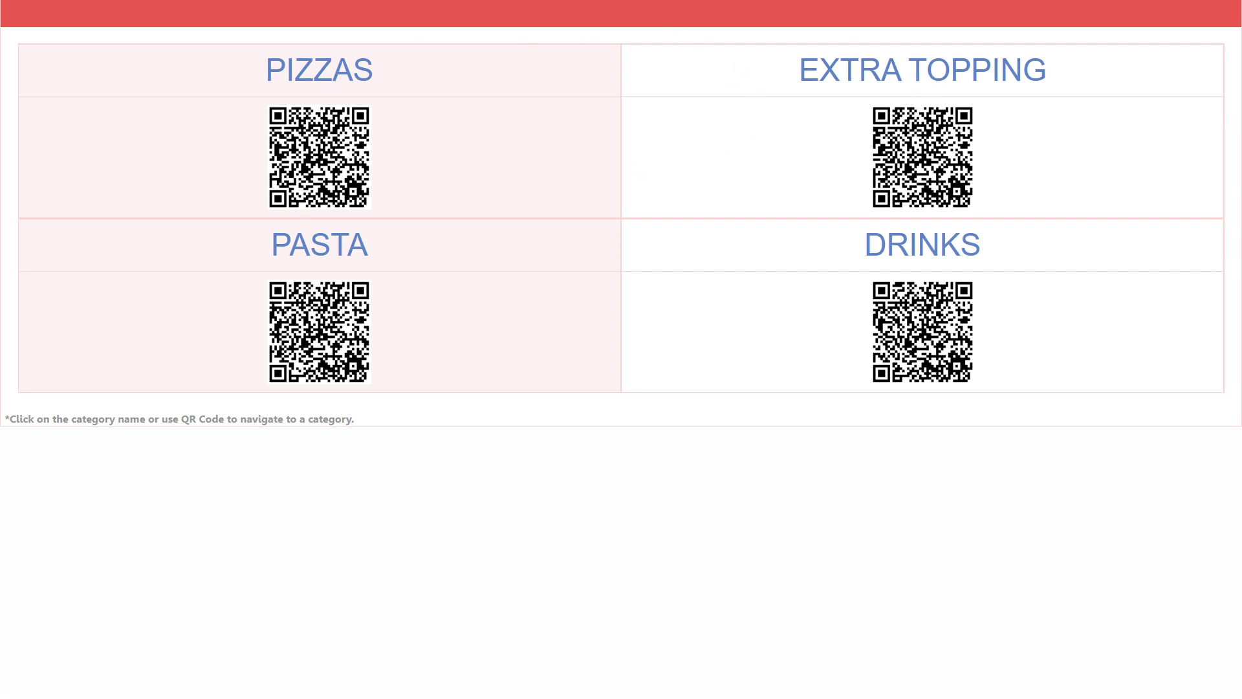
left_click(1138, 2)
left_click(42, 432)
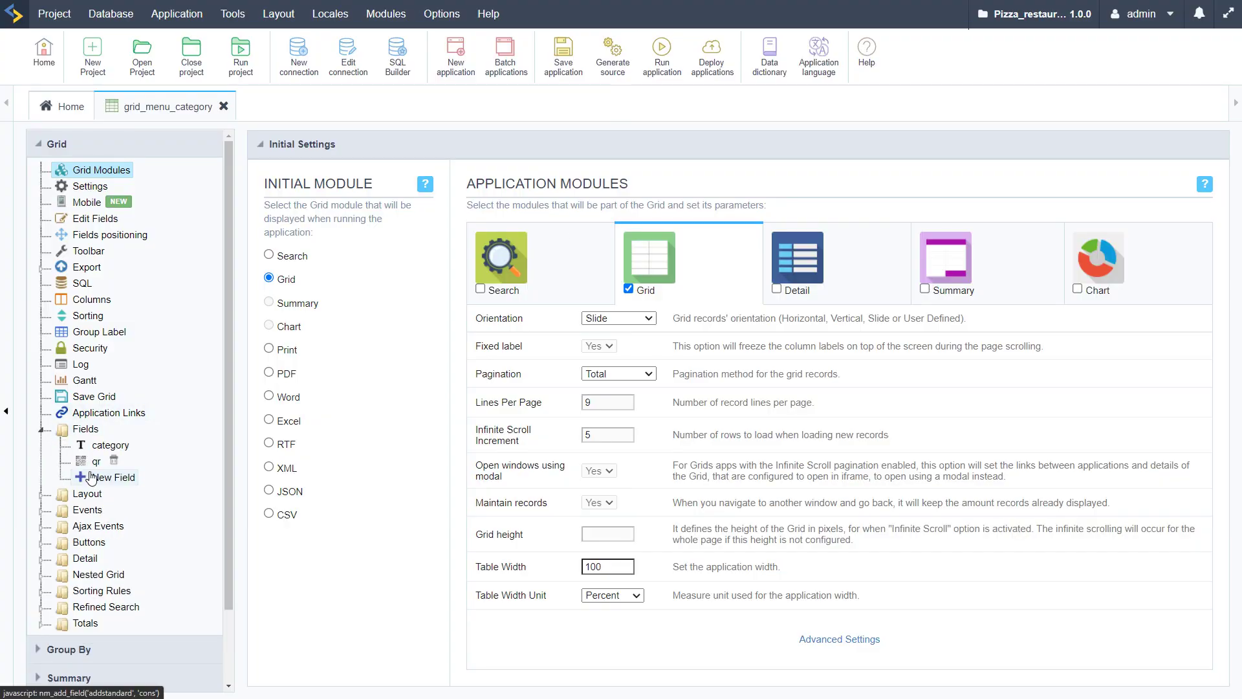
Set the qr field to 126x126 px image size and margin 4, keeping 7% error correction, and regenerate
left_click(95, 461)
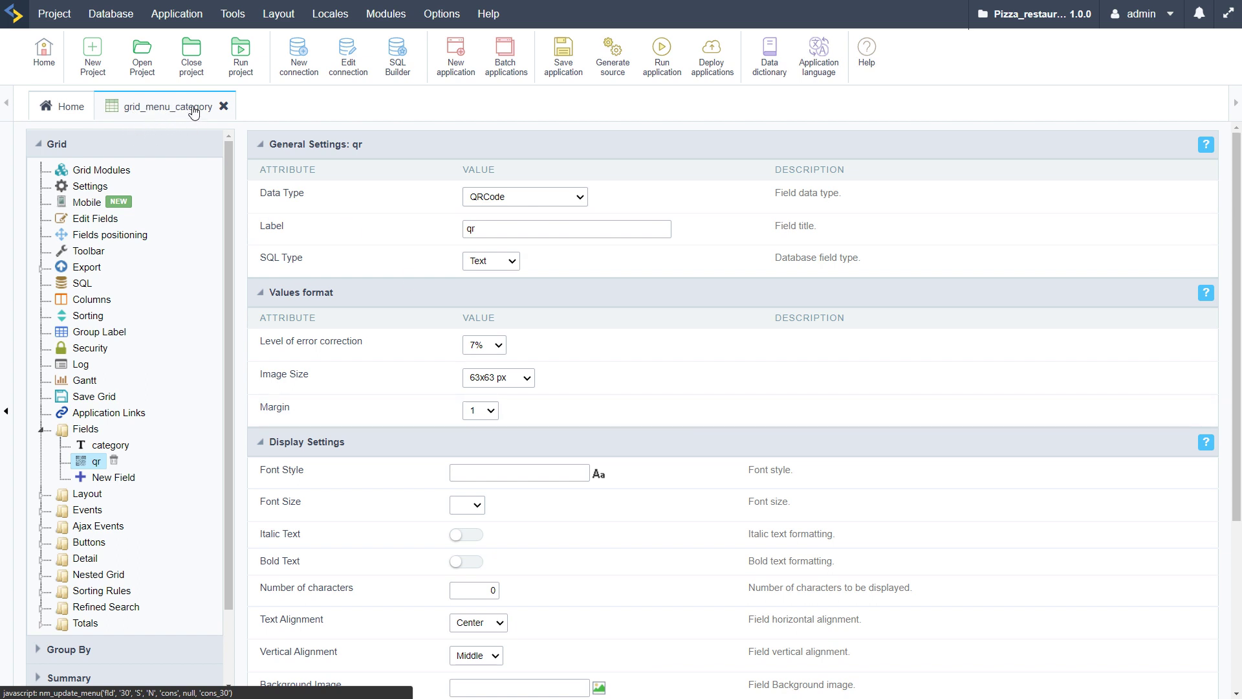
scroll(366, 500, "down", 1)
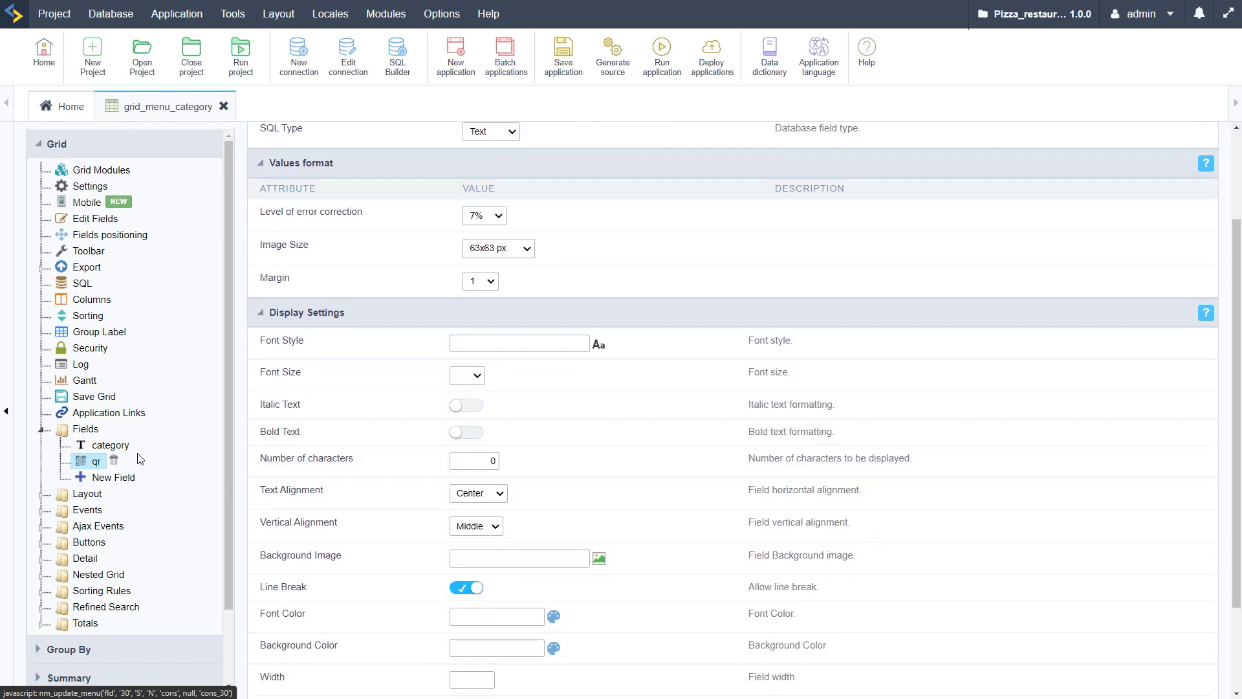
left_click(104, 445)
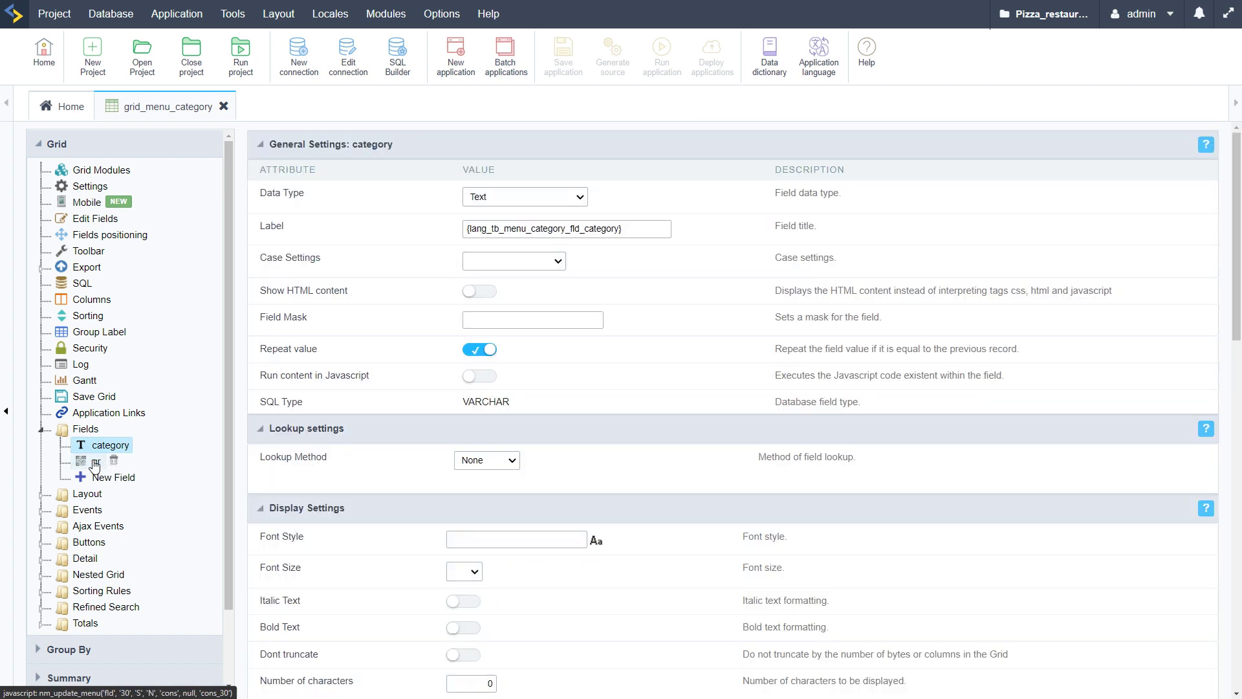
left_click(96, 461)
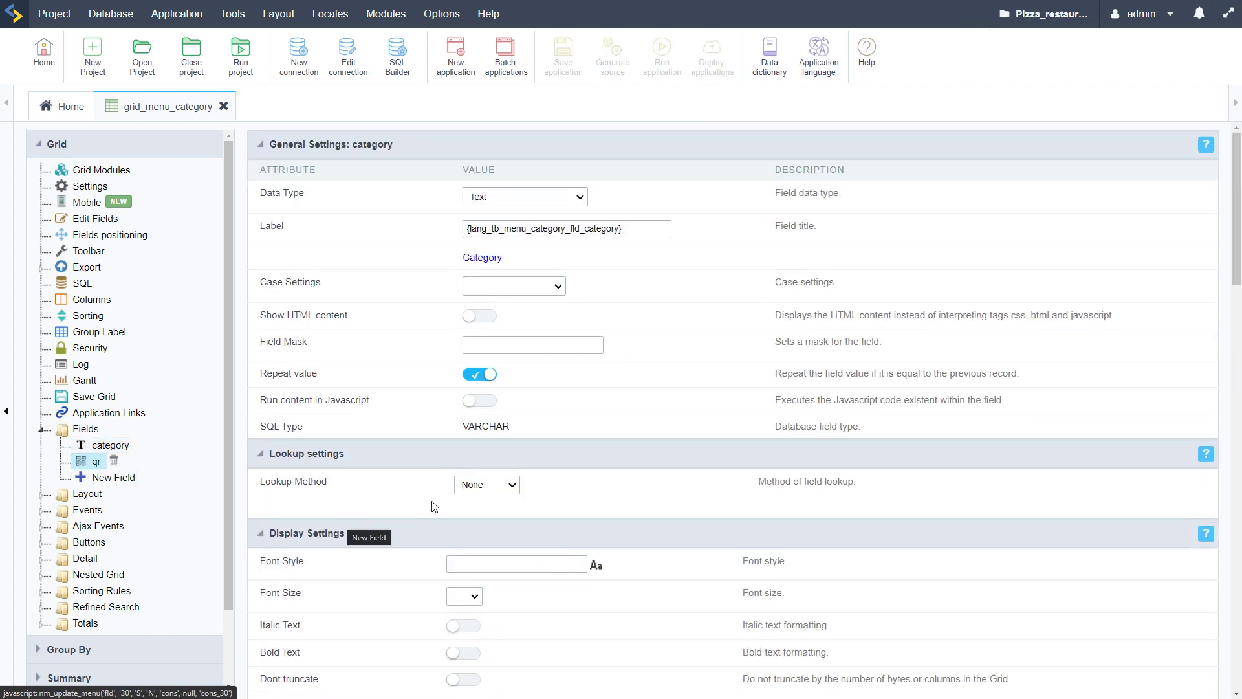
left_click(522, 386)
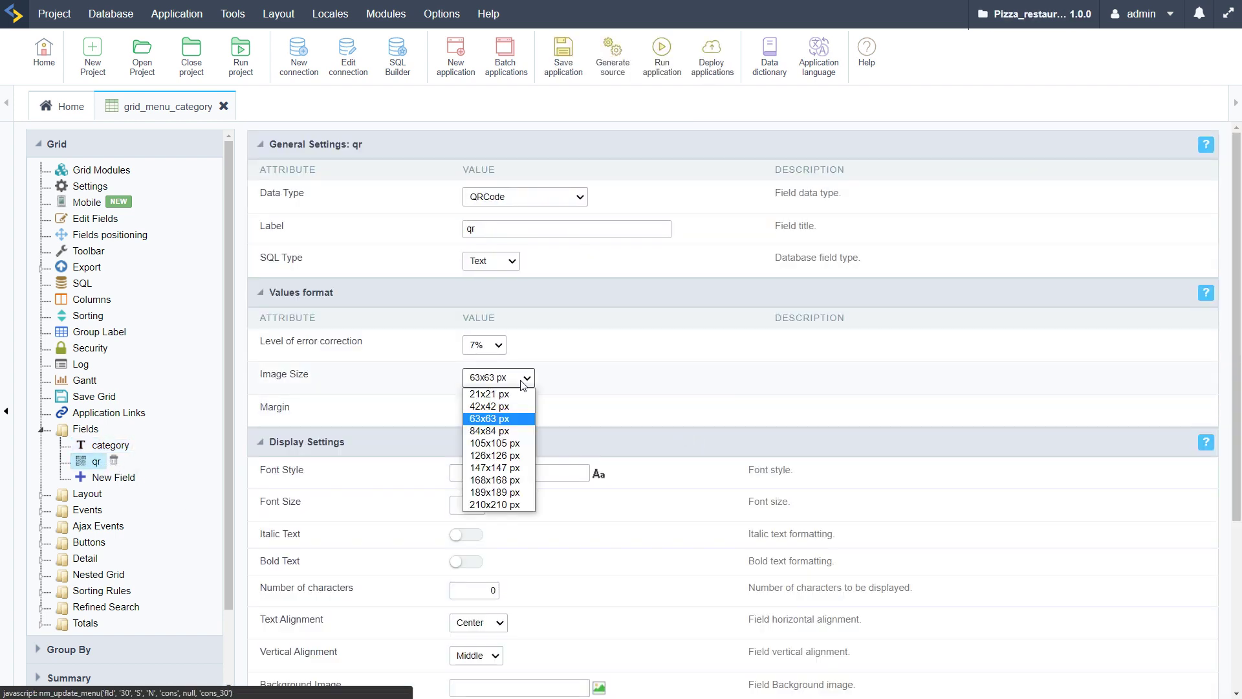
left_click(511, 459)
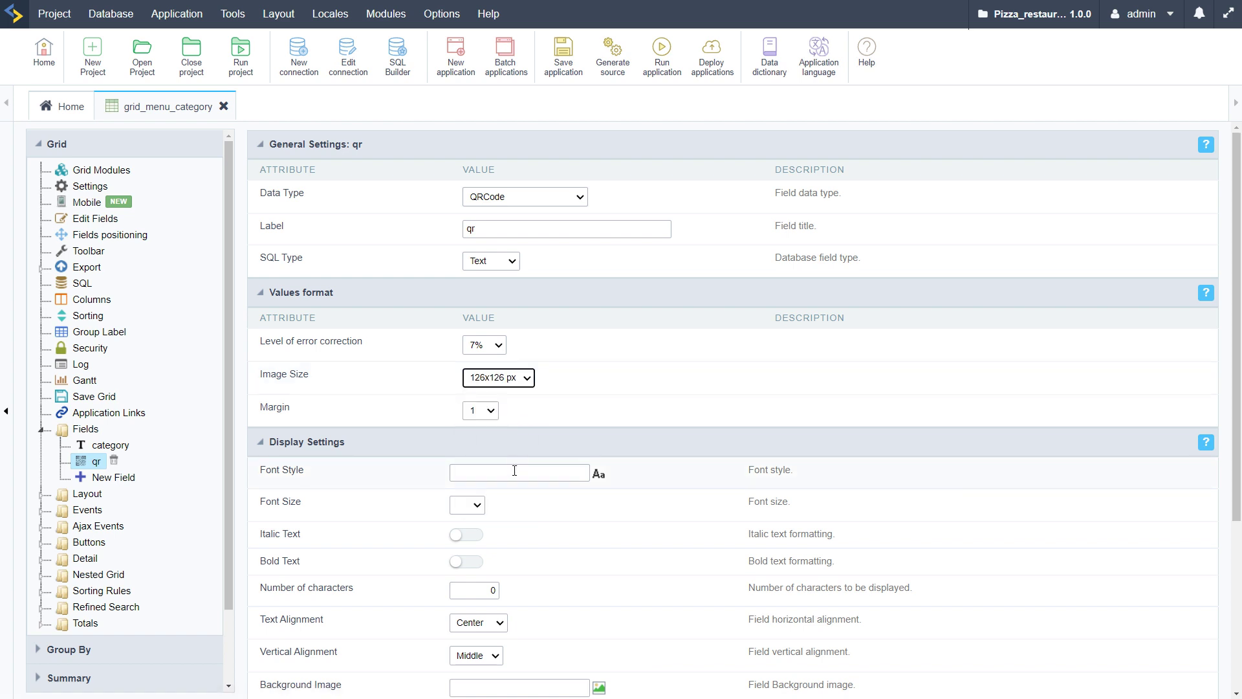
left_click(498, 347)
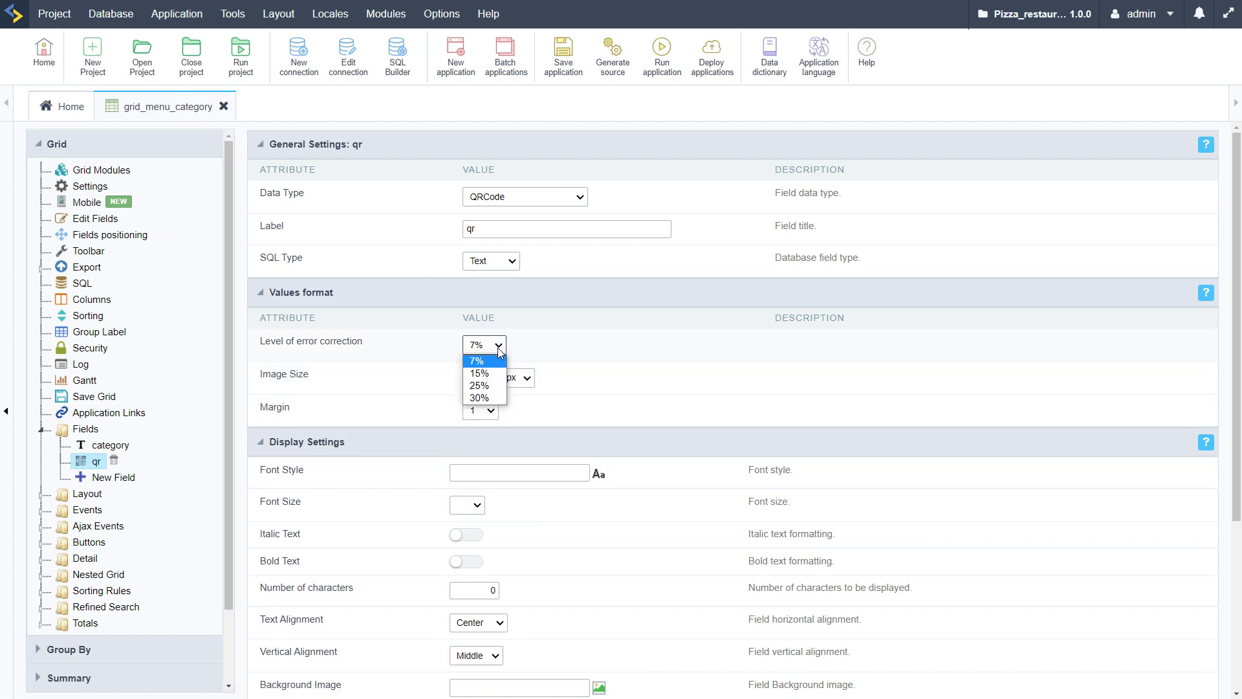
left_click(498, 348)
left_click(488, 410)
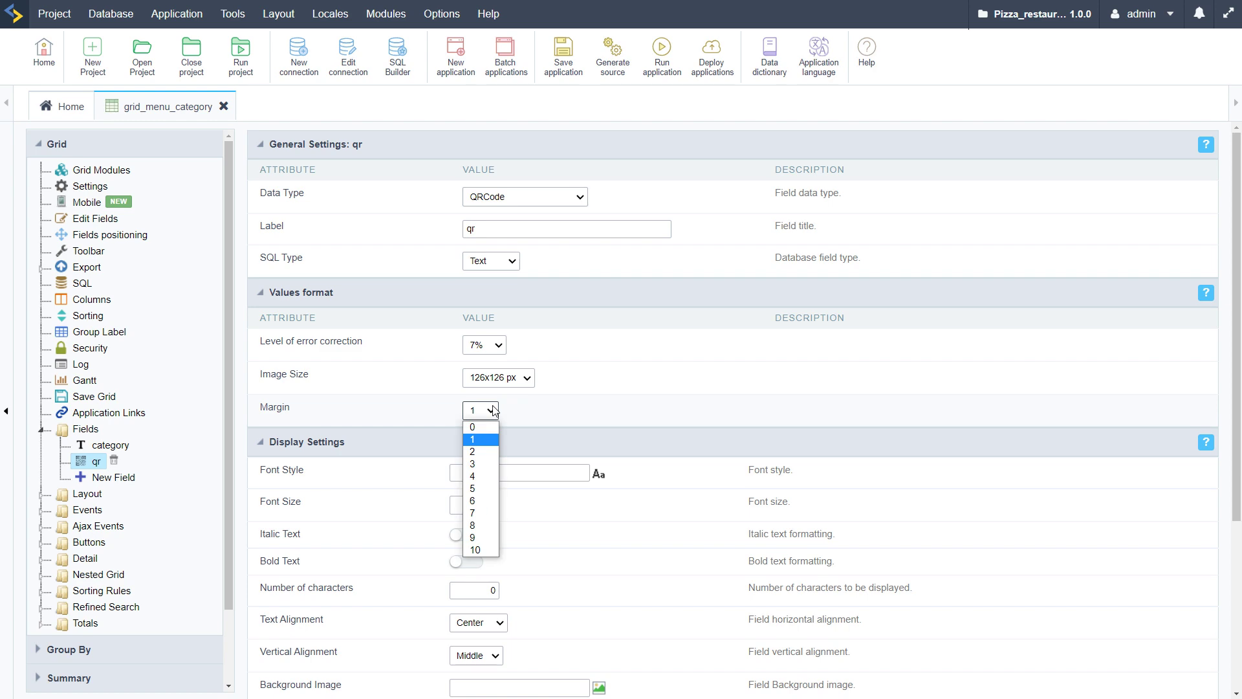
left_click(478, 479)
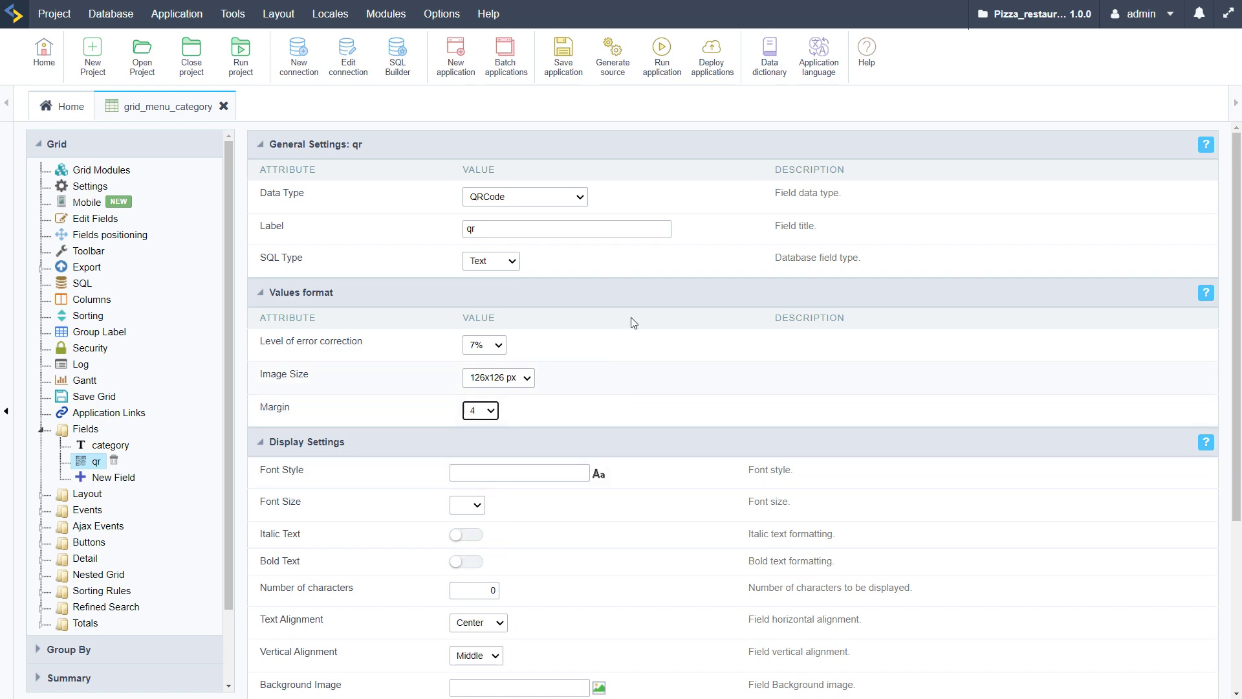
left_click(662, 52)
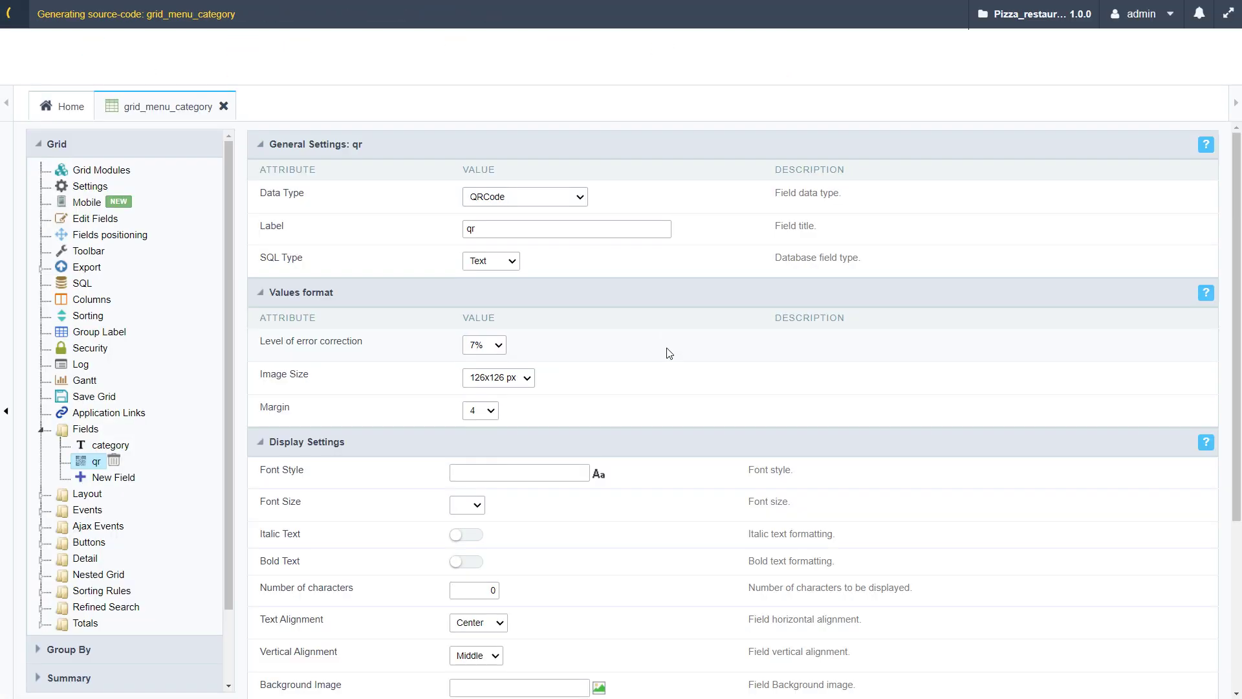